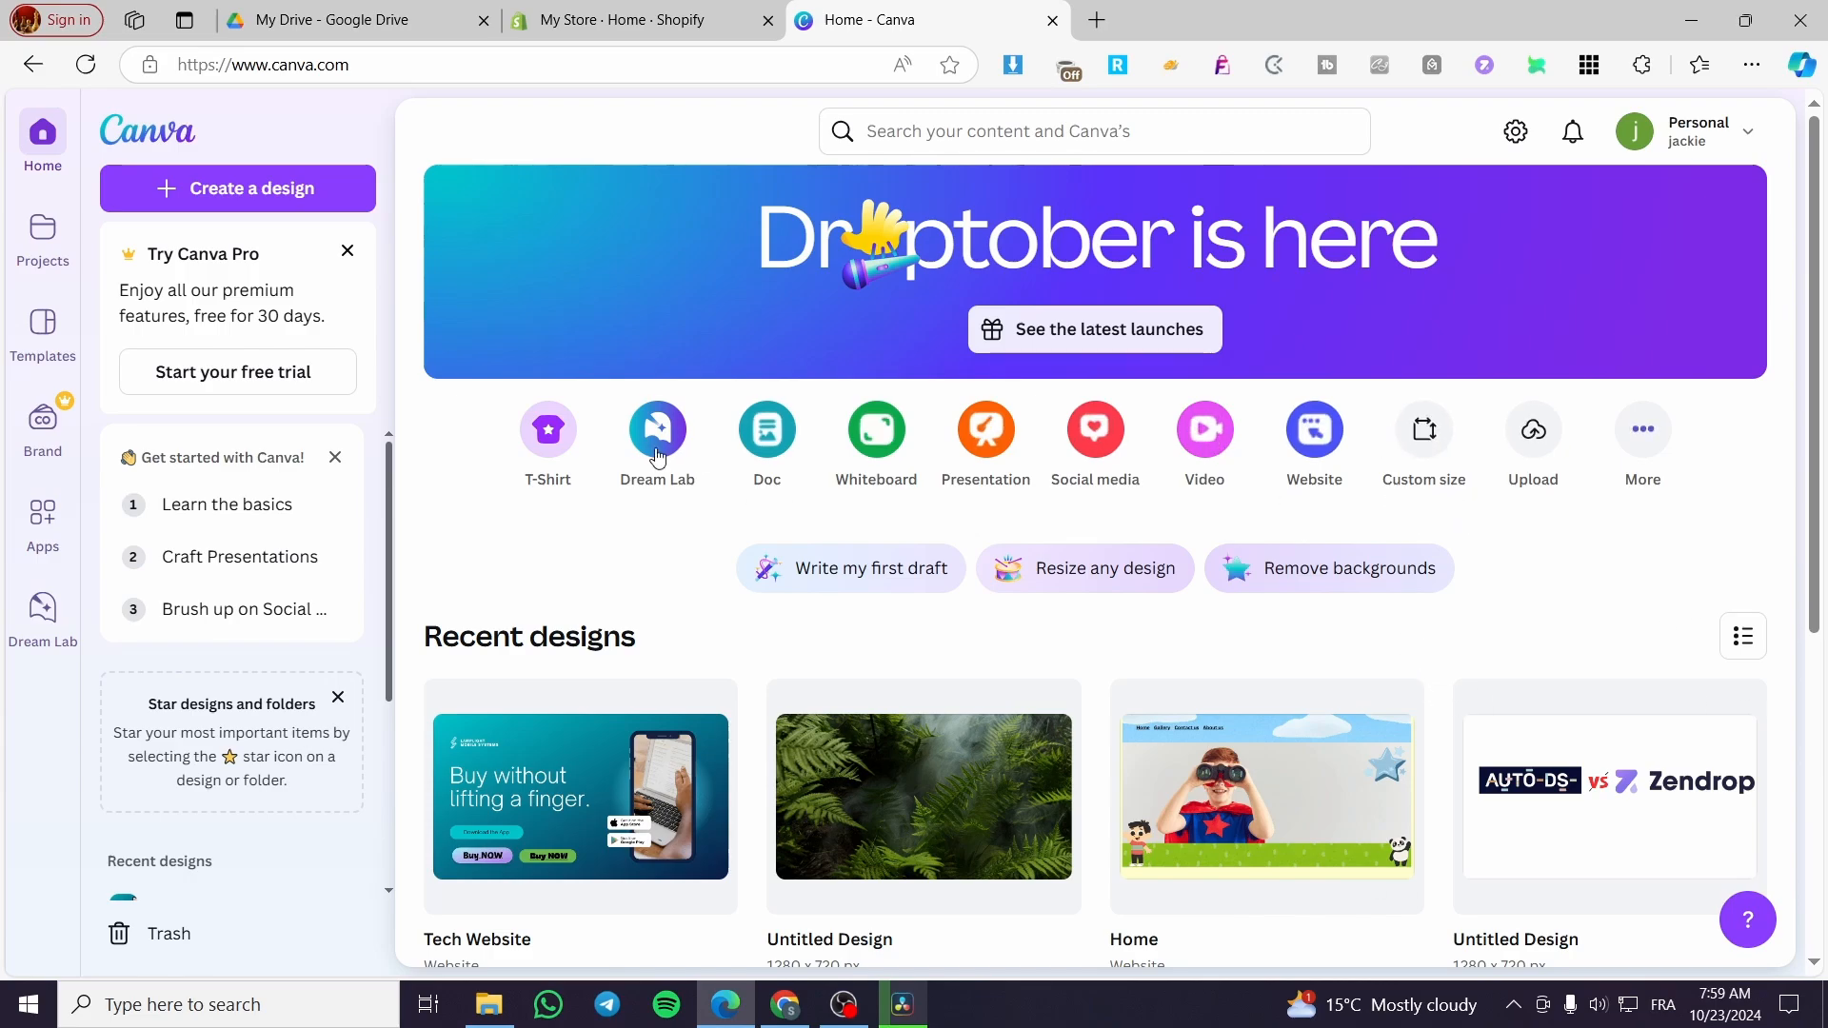
Create a new blank design with a custom size of 1280 × 720 px.
click(1423, 430)
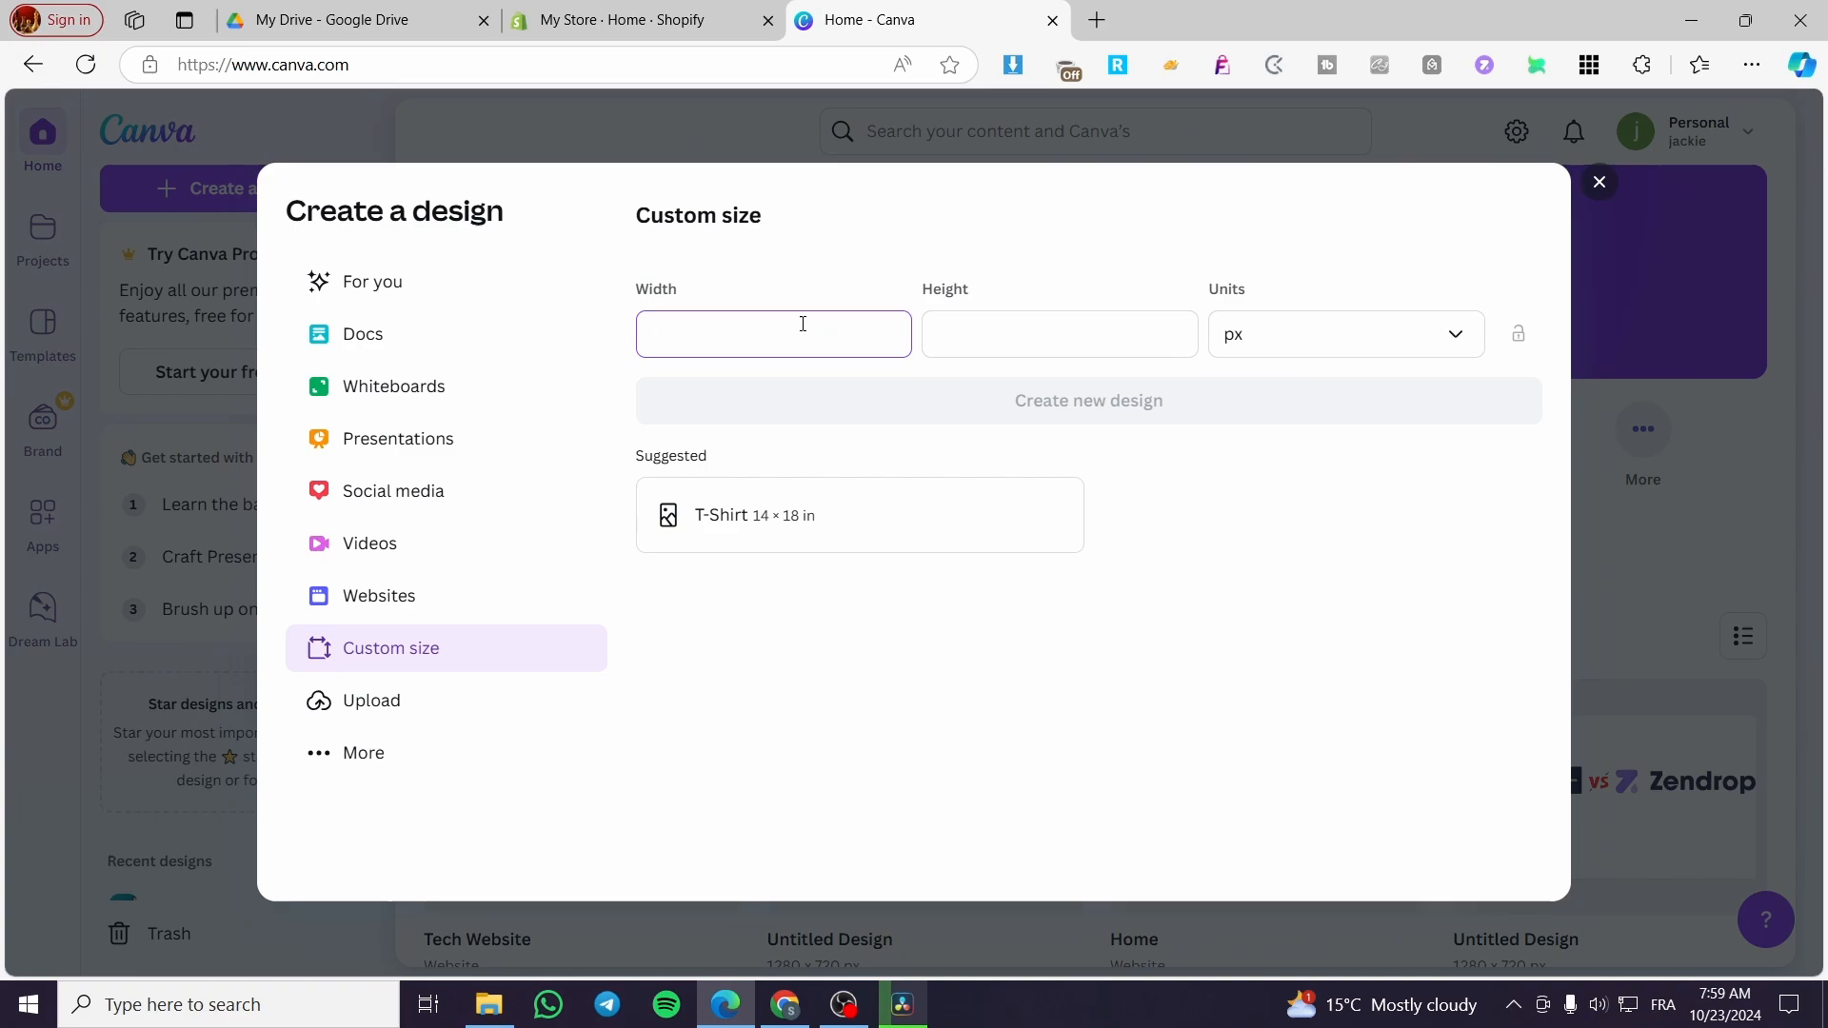
click(1249, 326)
click(816, 310)
key(Tab)
click(824, 340)
text(1280)
click(1064, 316)
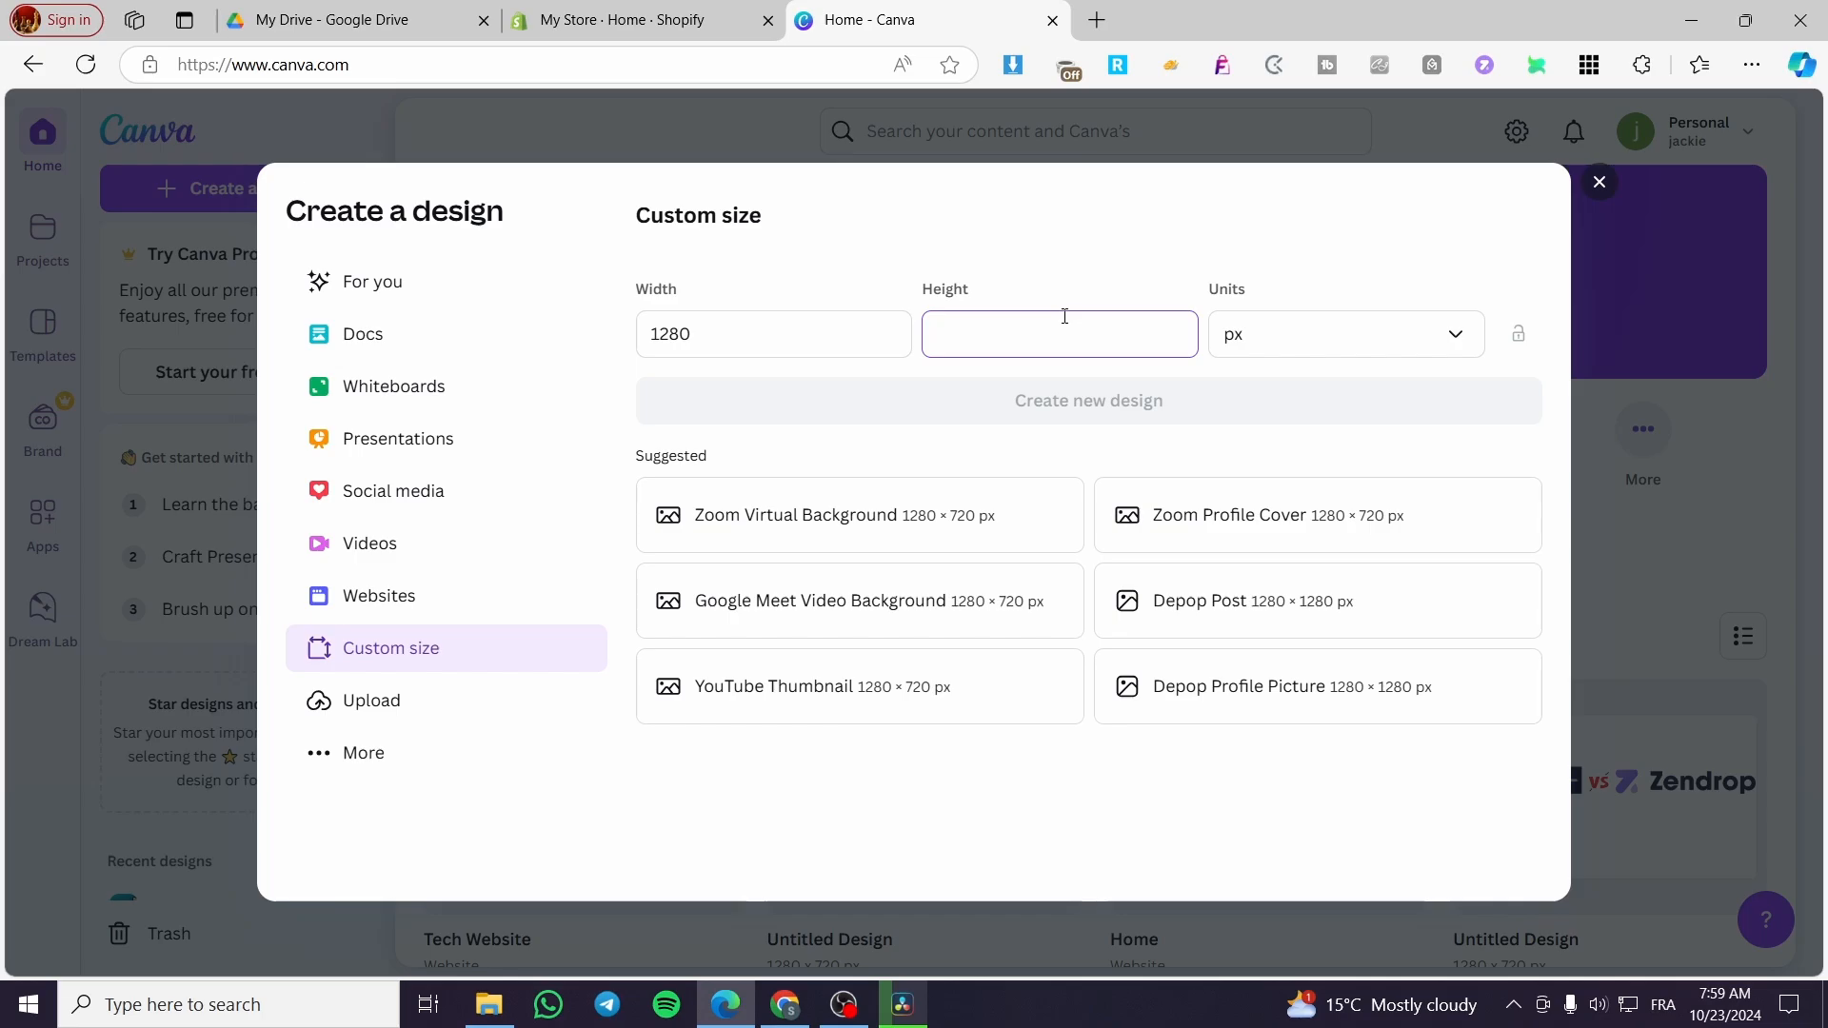
text(720)
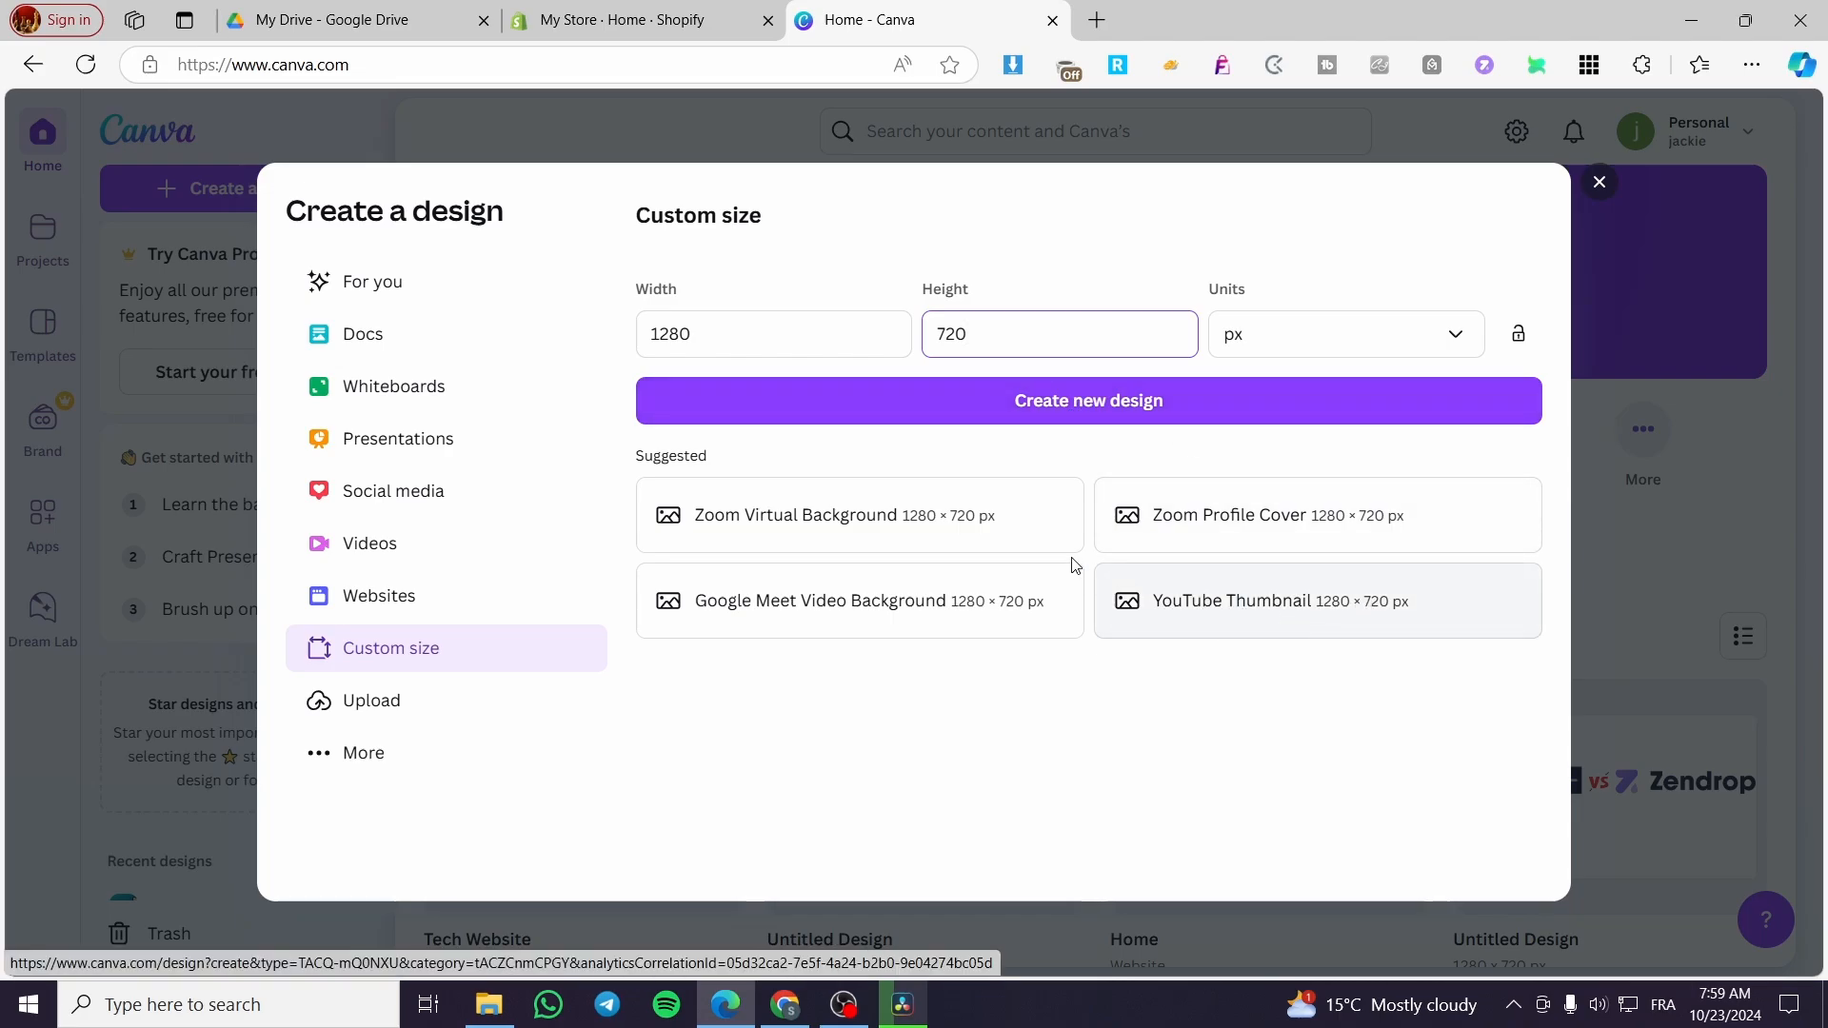
click(1058, 405)
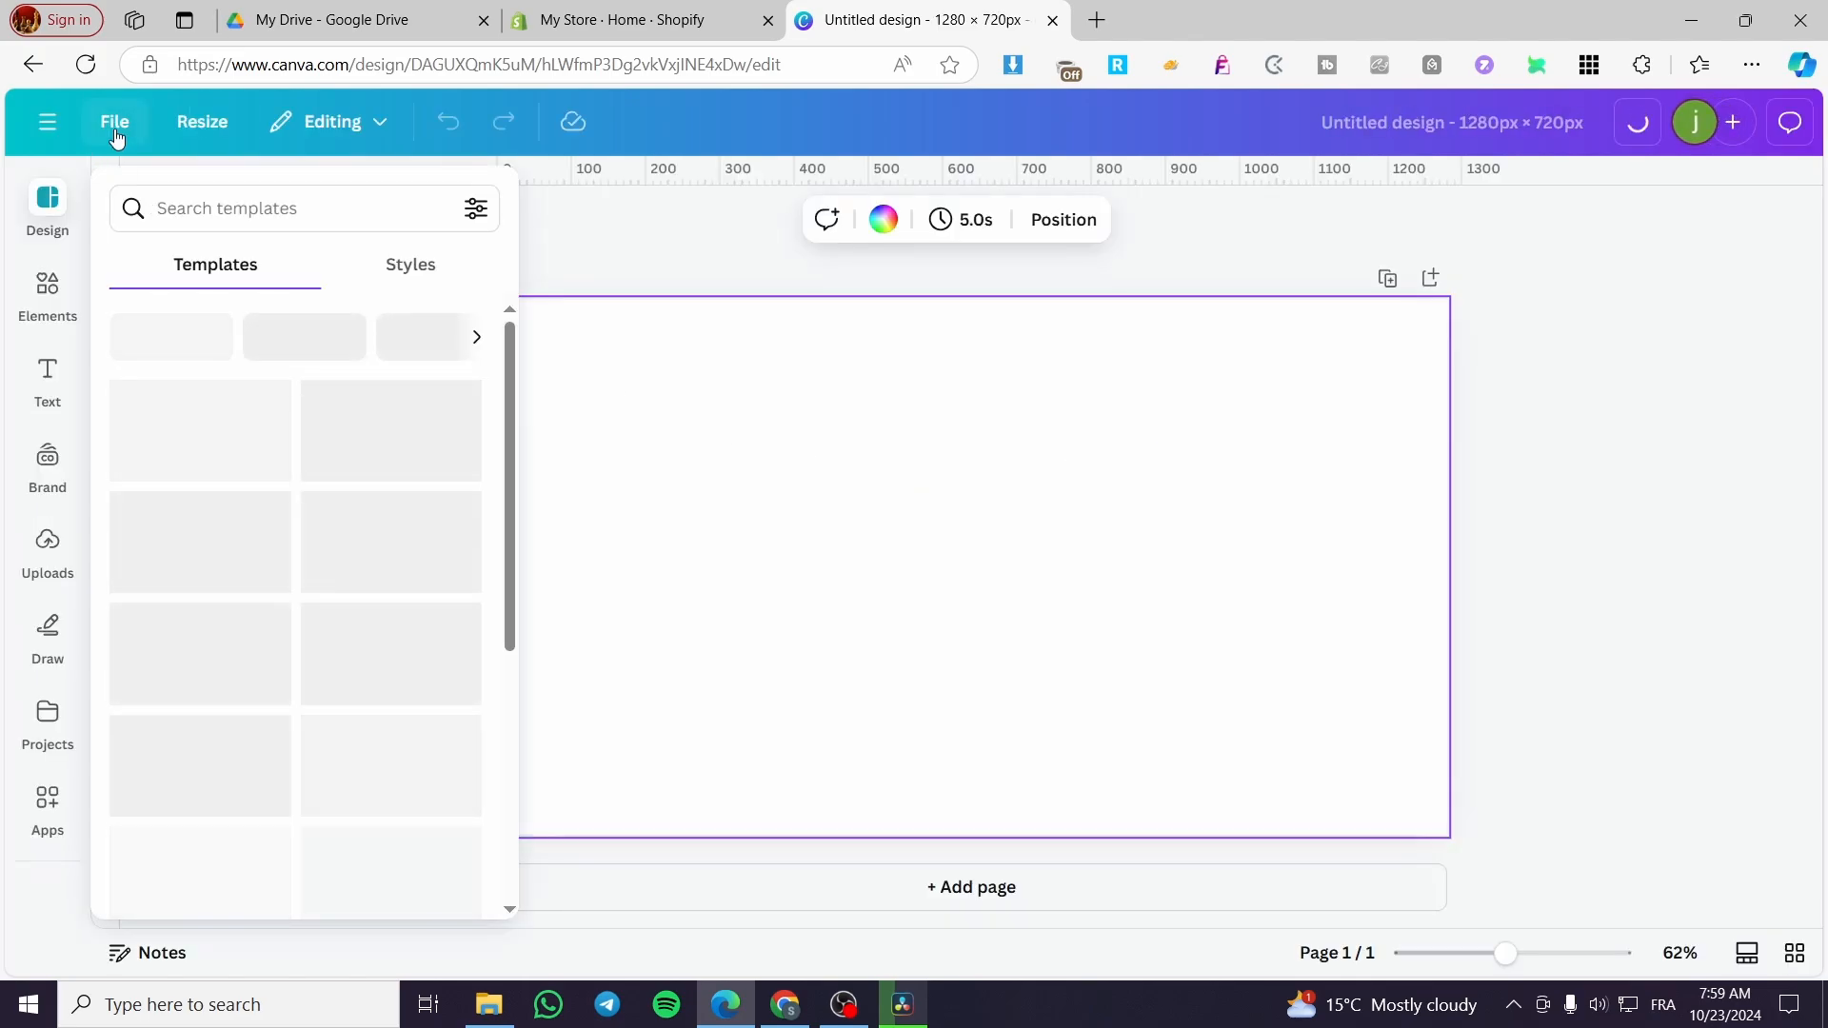
Open the Canva home page in a separate browser tab, keeping the blank design open.
click(47, 122)
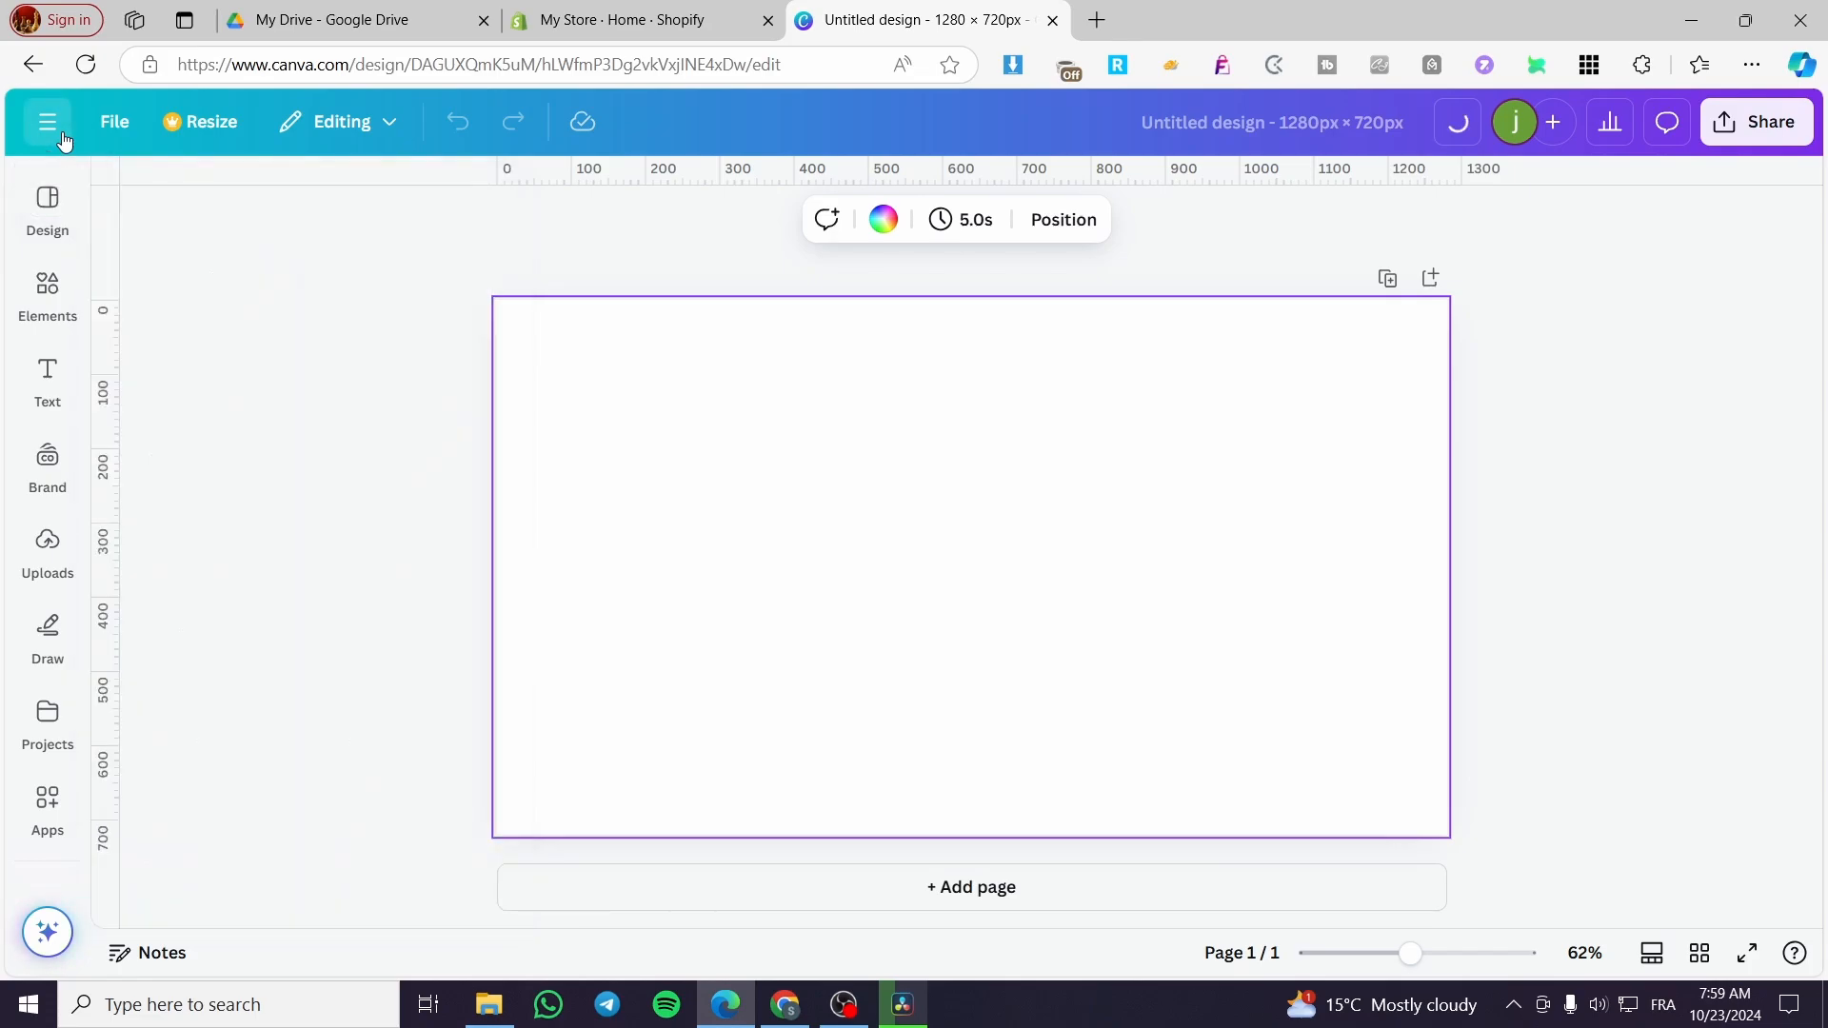
right_click(140, 145)
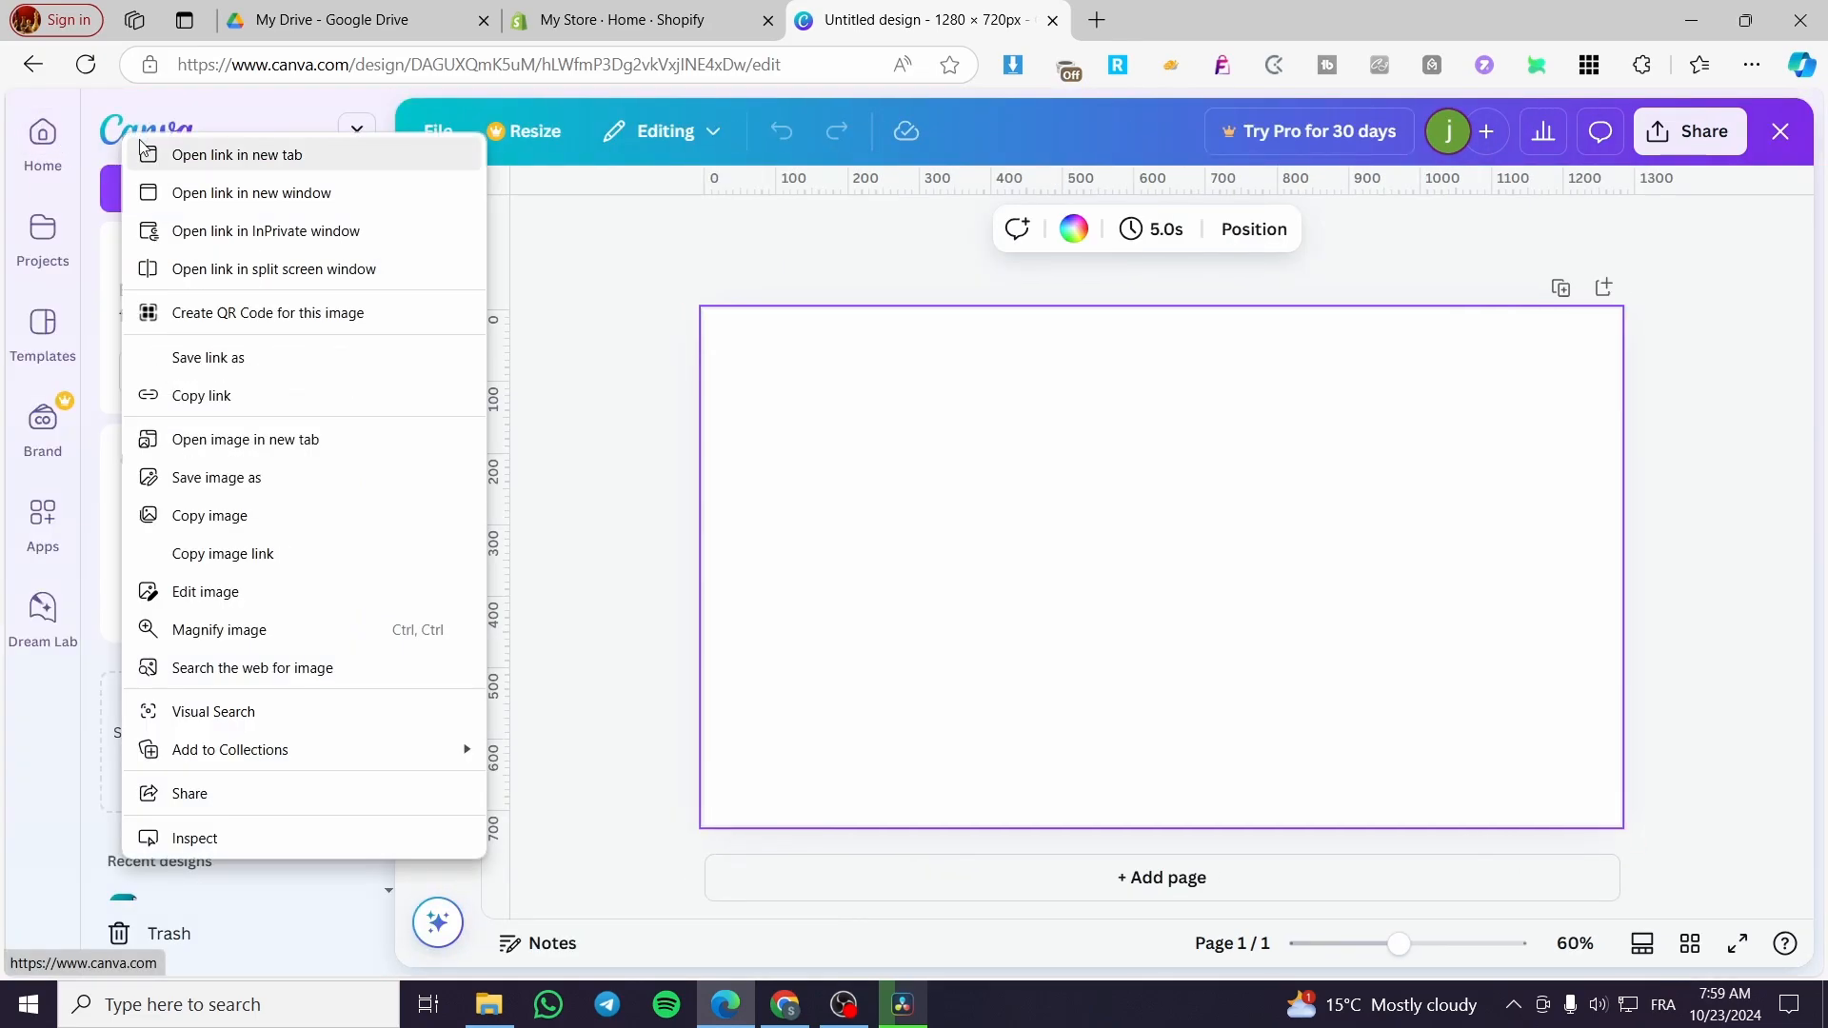
click(143, 152)
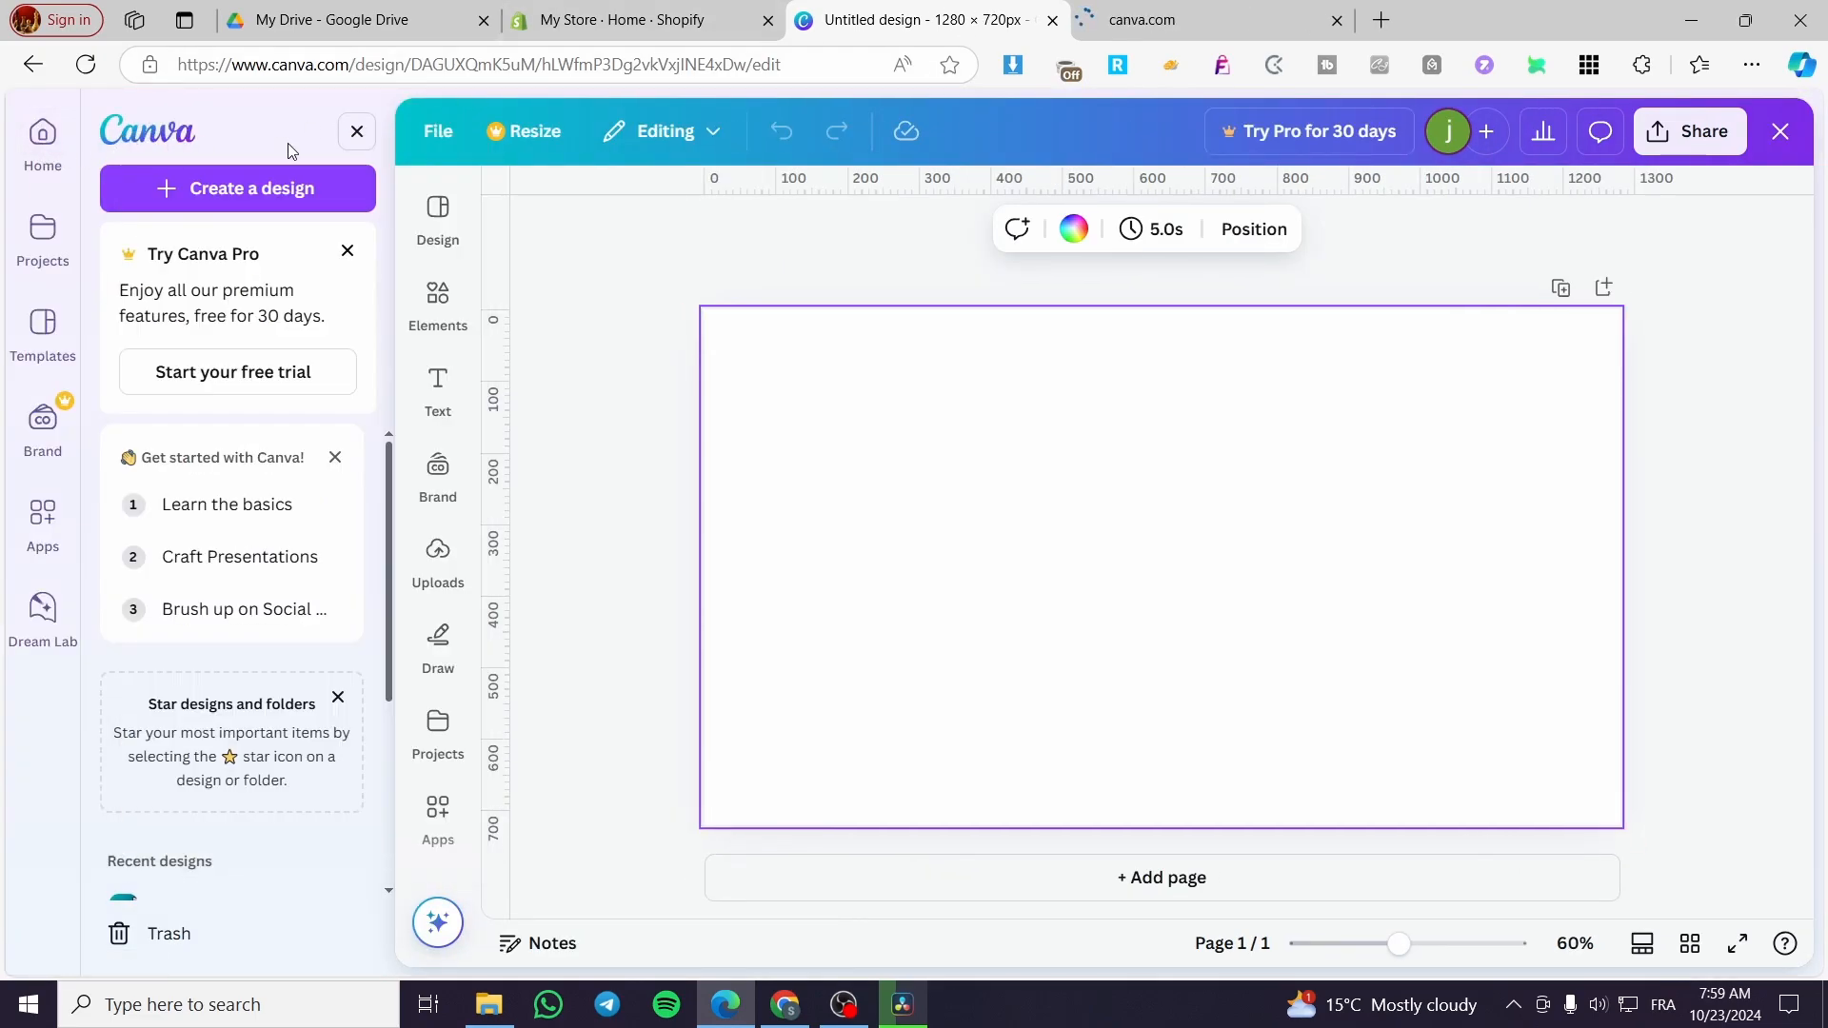
click(355, 132)
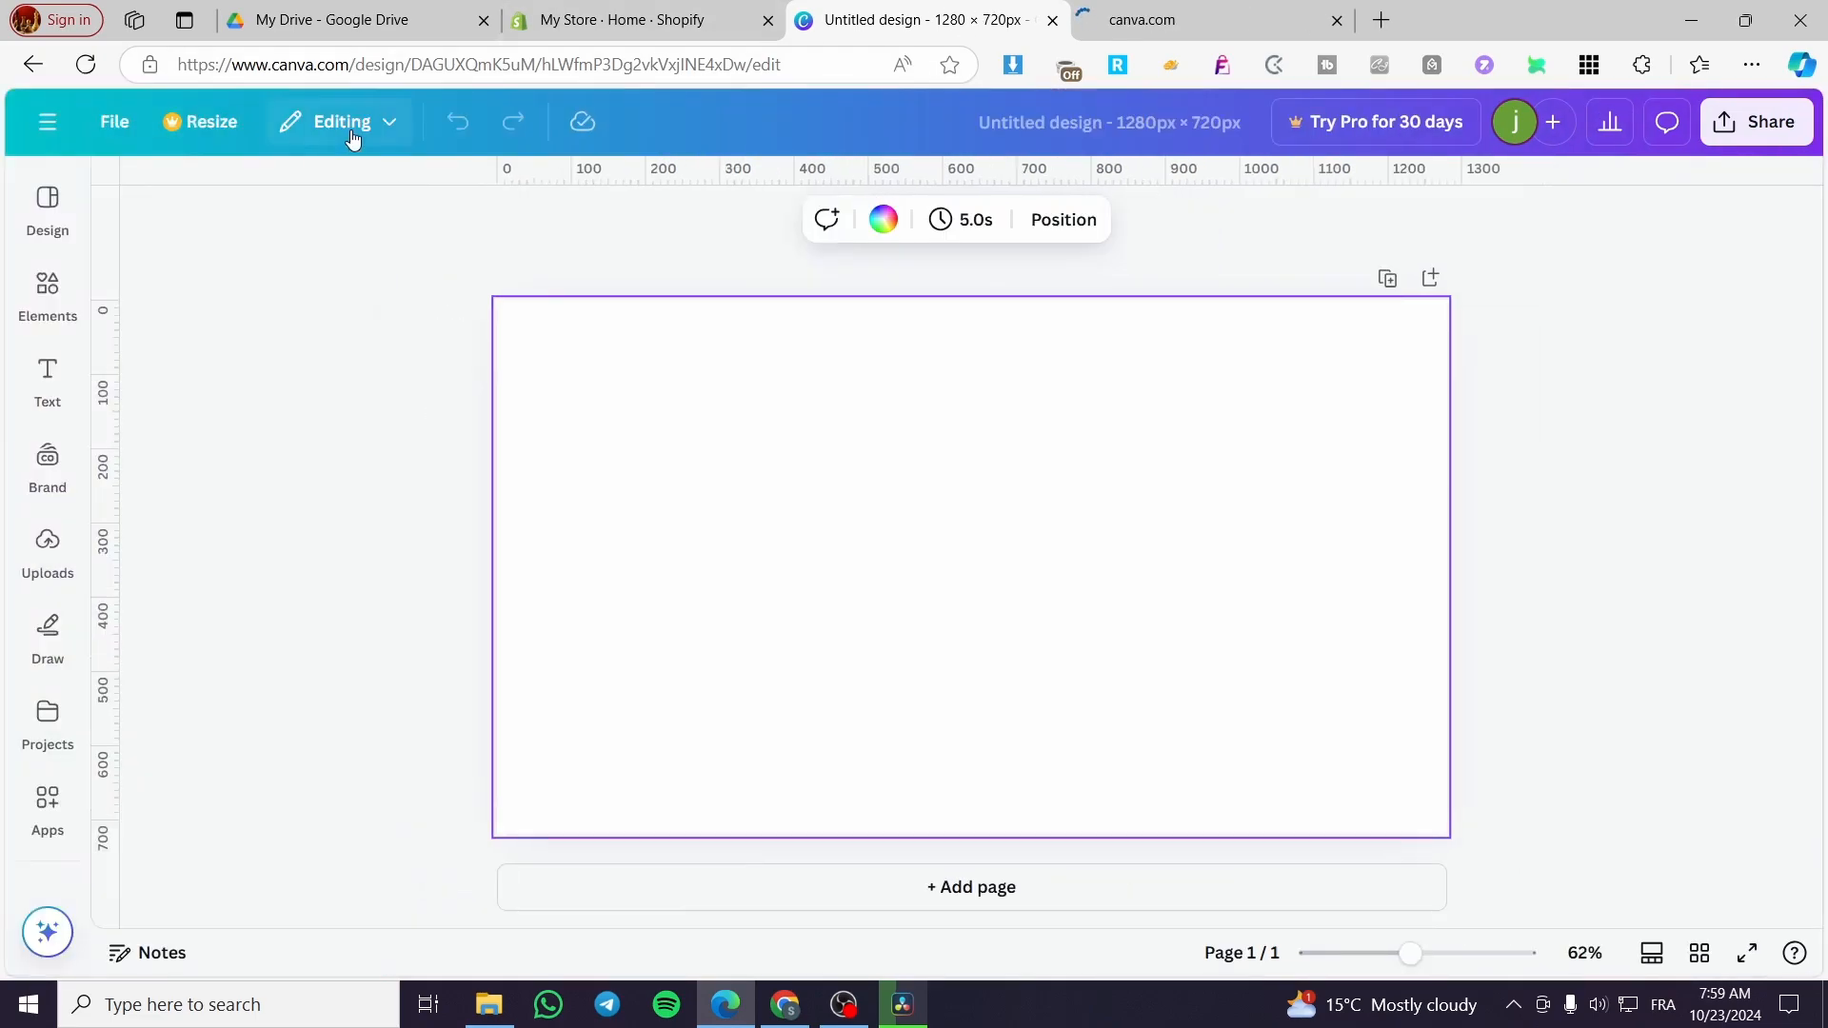
click(1257, 14)
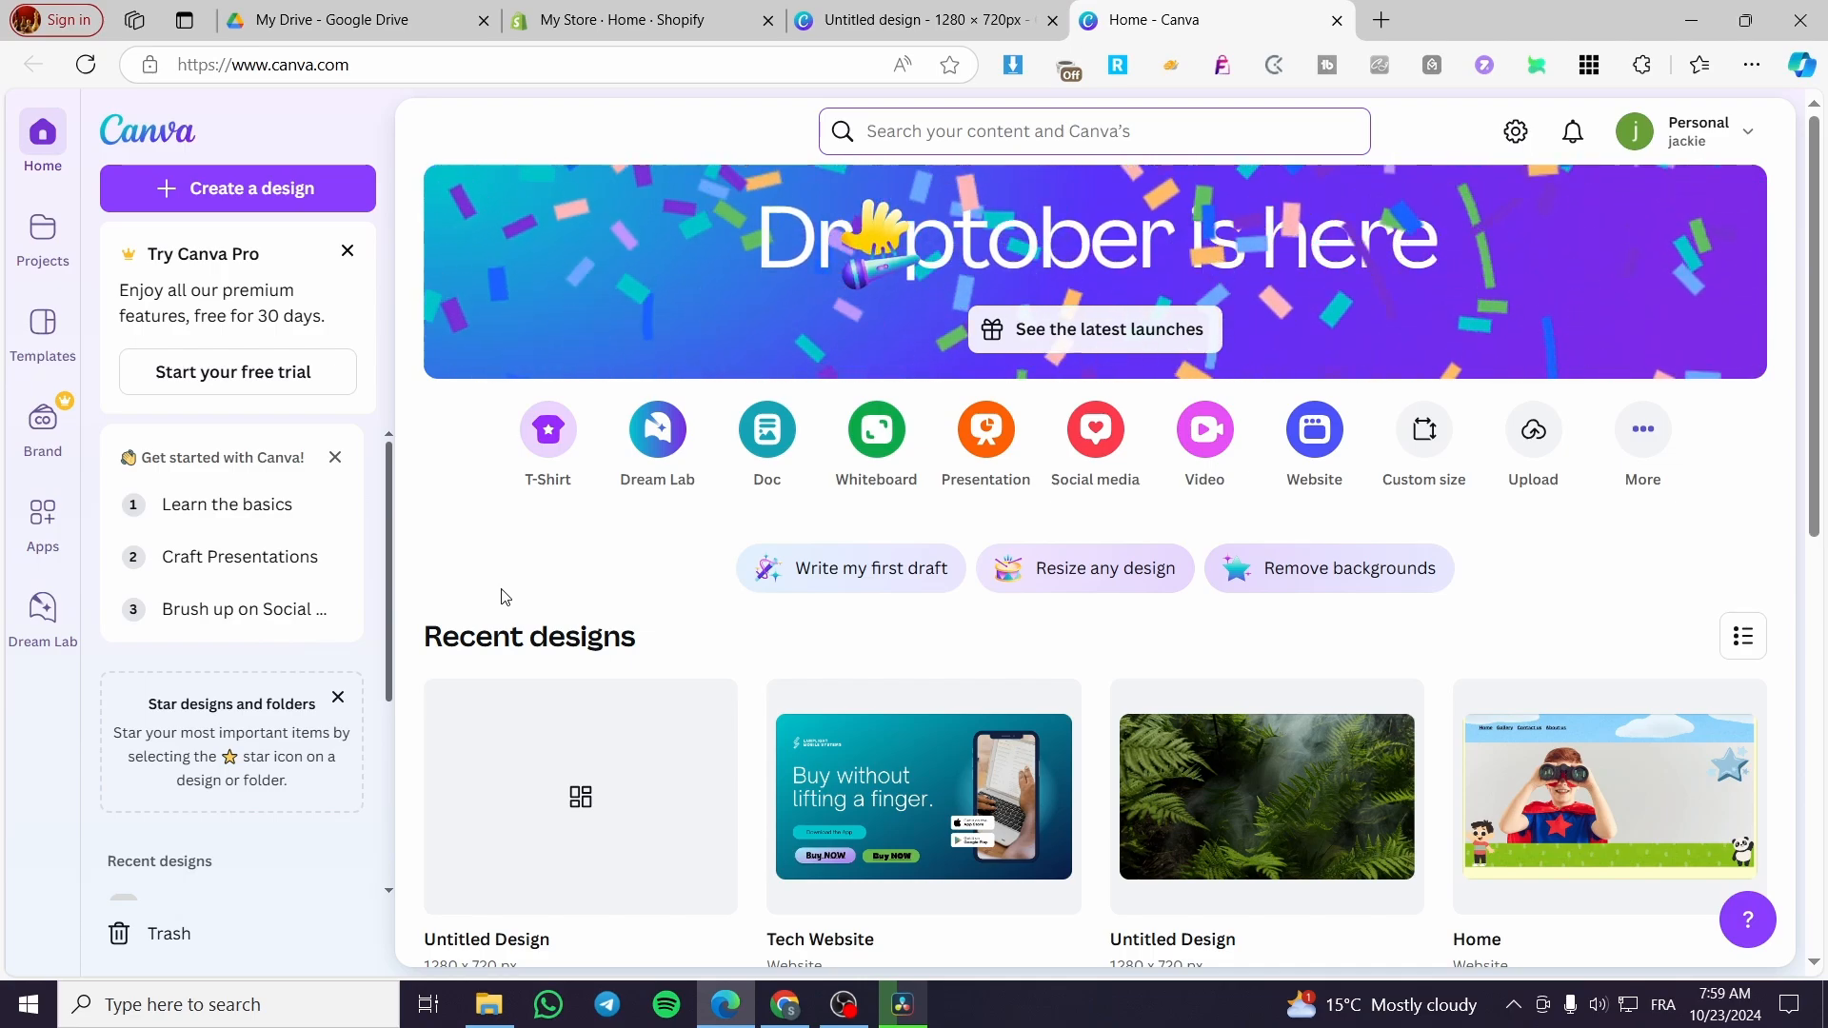
Find the Blue Illustrated Shark Gym Lover T-Shirt among the recent designs and open it.
scroll(1142, 692, down, 1)
scroll(1141, 692, down, 6)
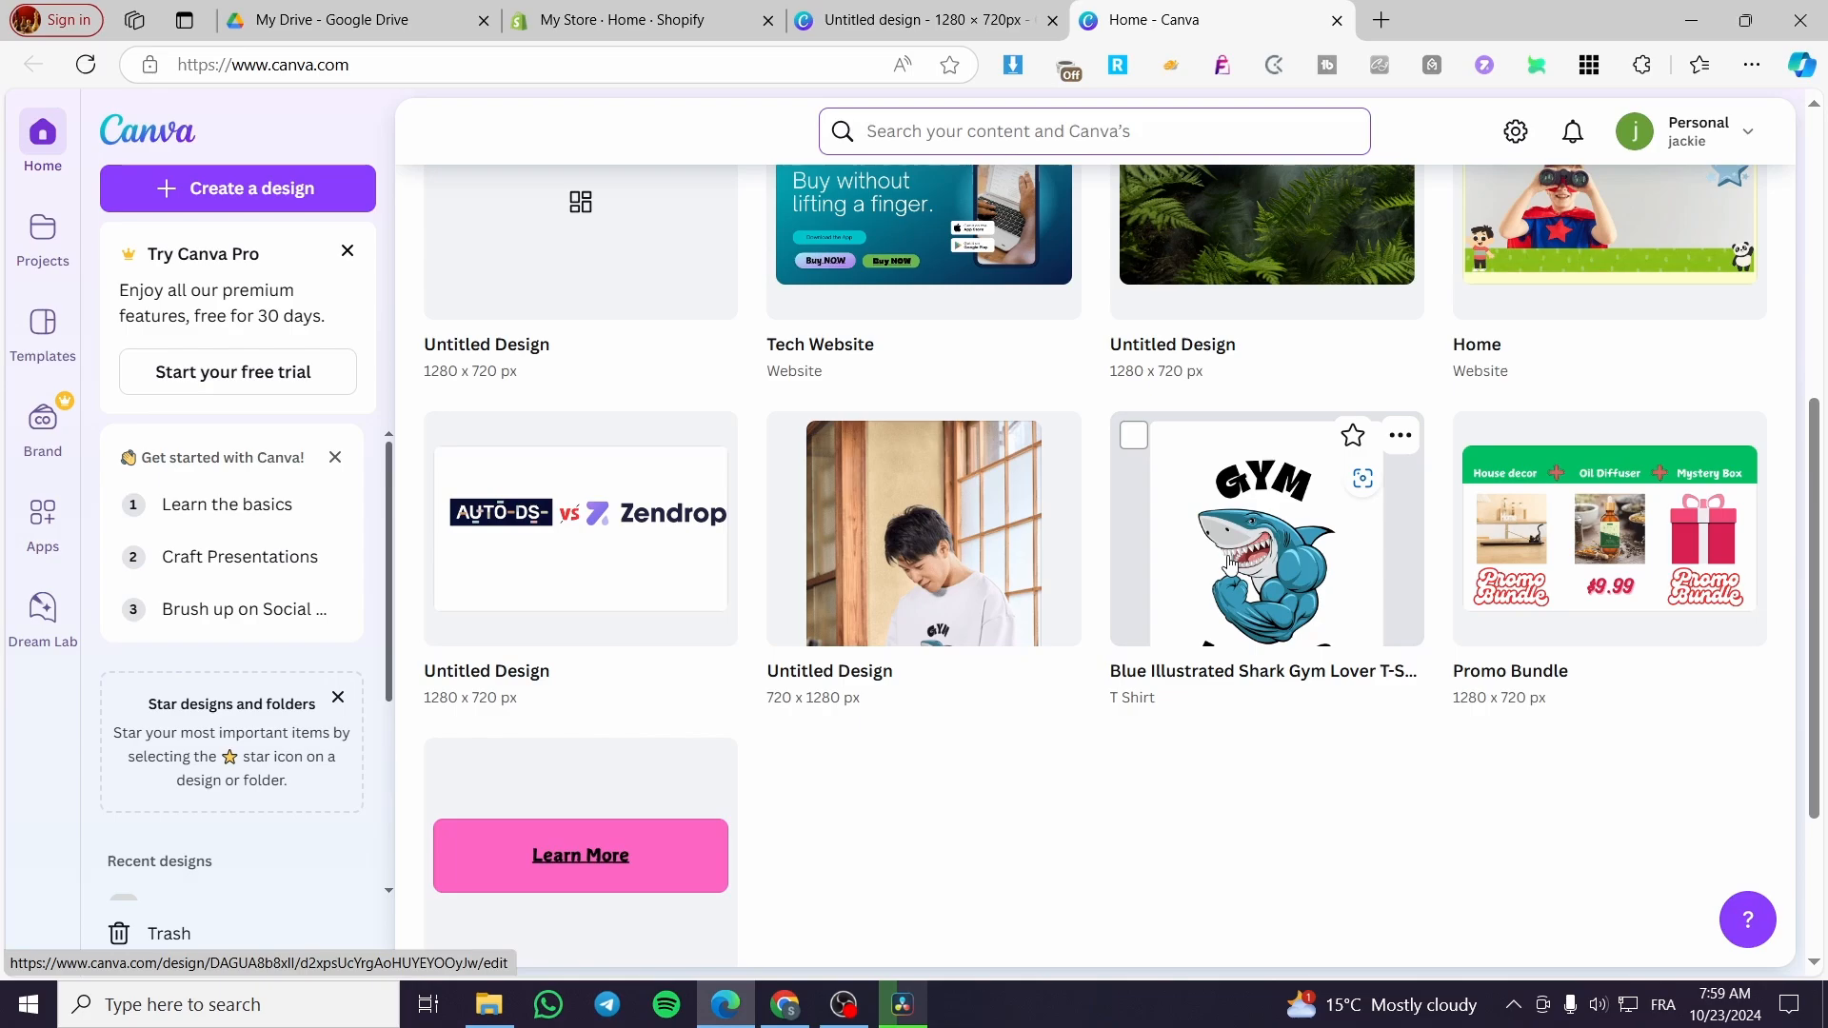
scroll(1228, 562, down, 3)
scroll(1228, 563, up, 4)
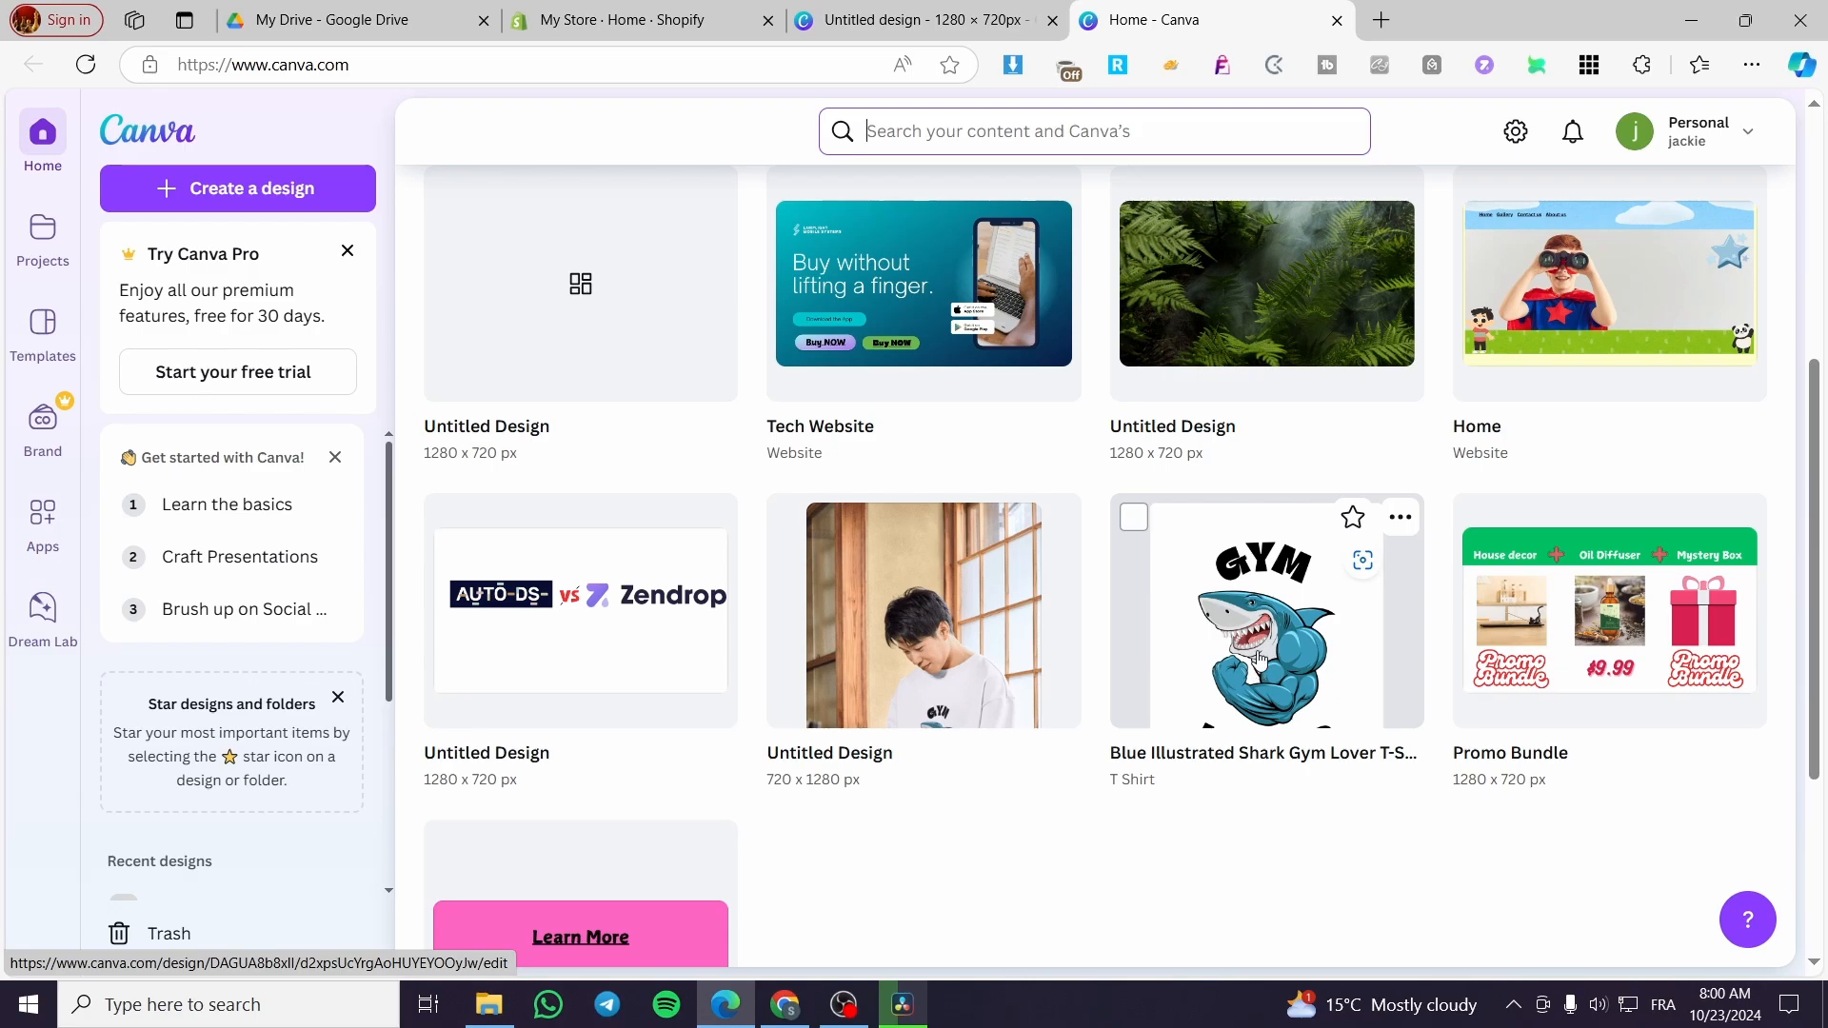
click(1263, 657)
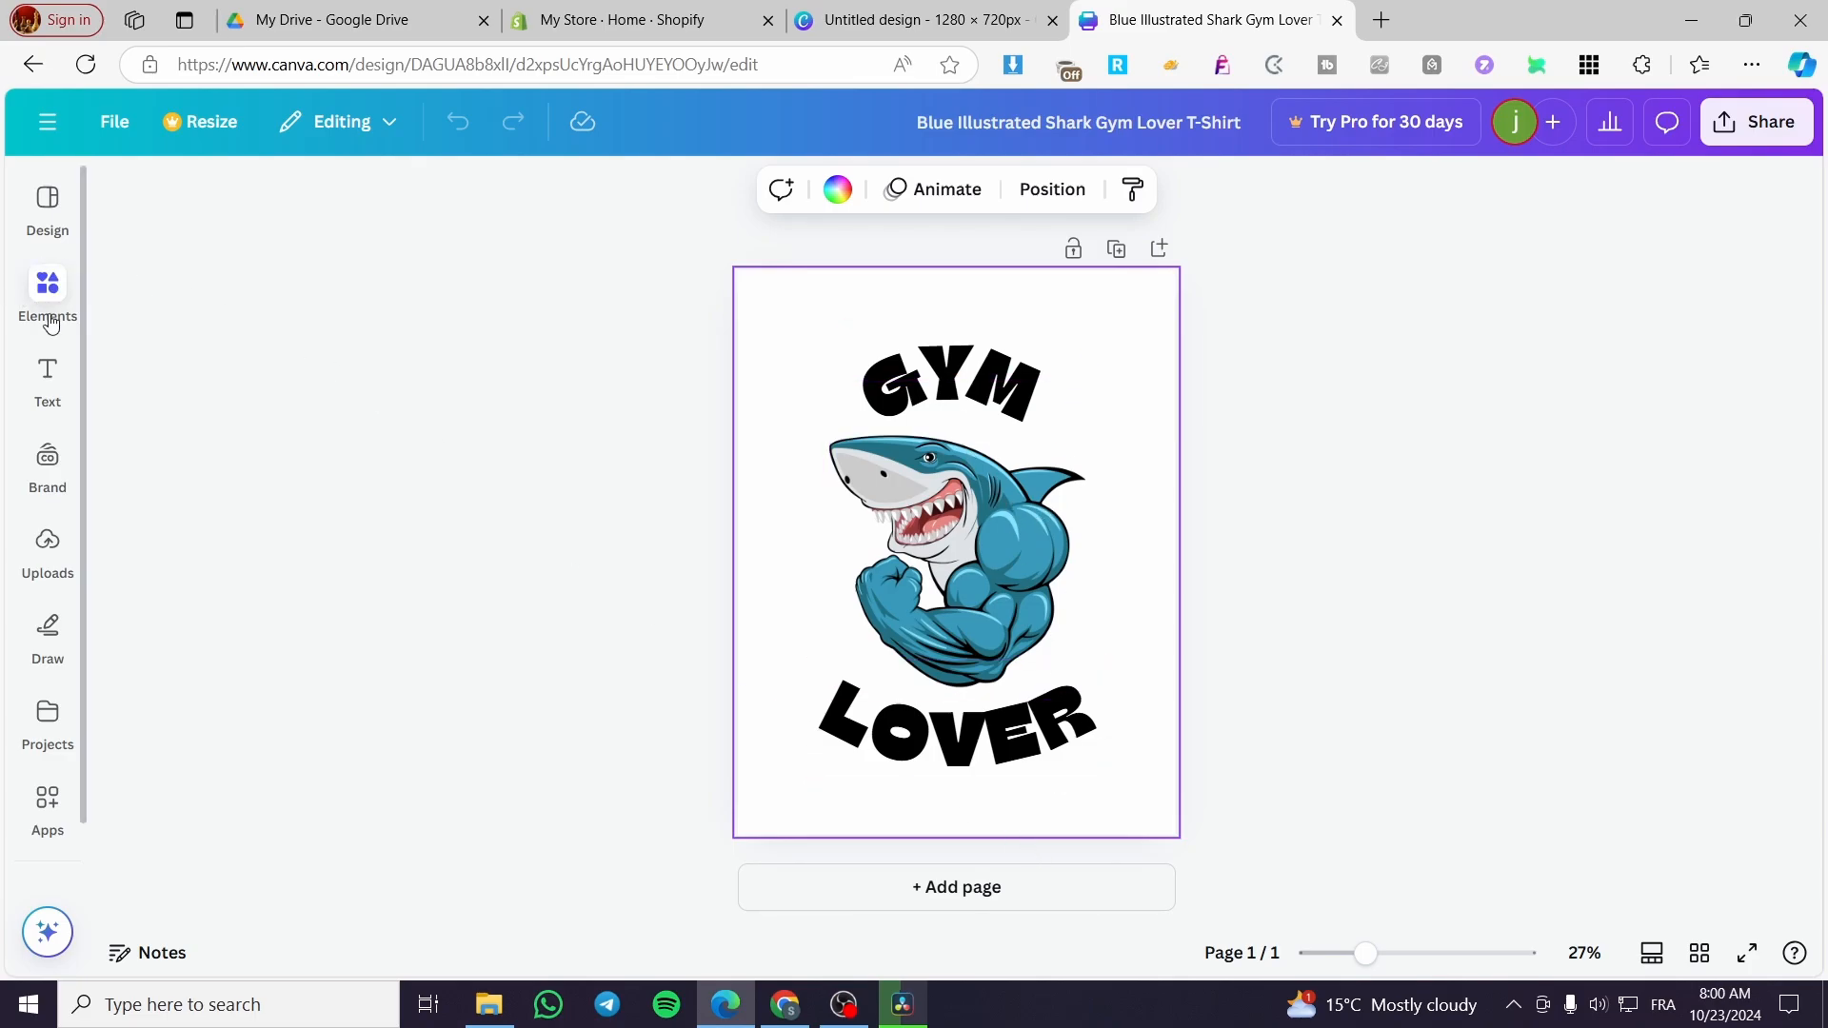
Add a subheading reading "Book N° 1" and place it in the bottom-left corner of the shark page.
click(48, 378)
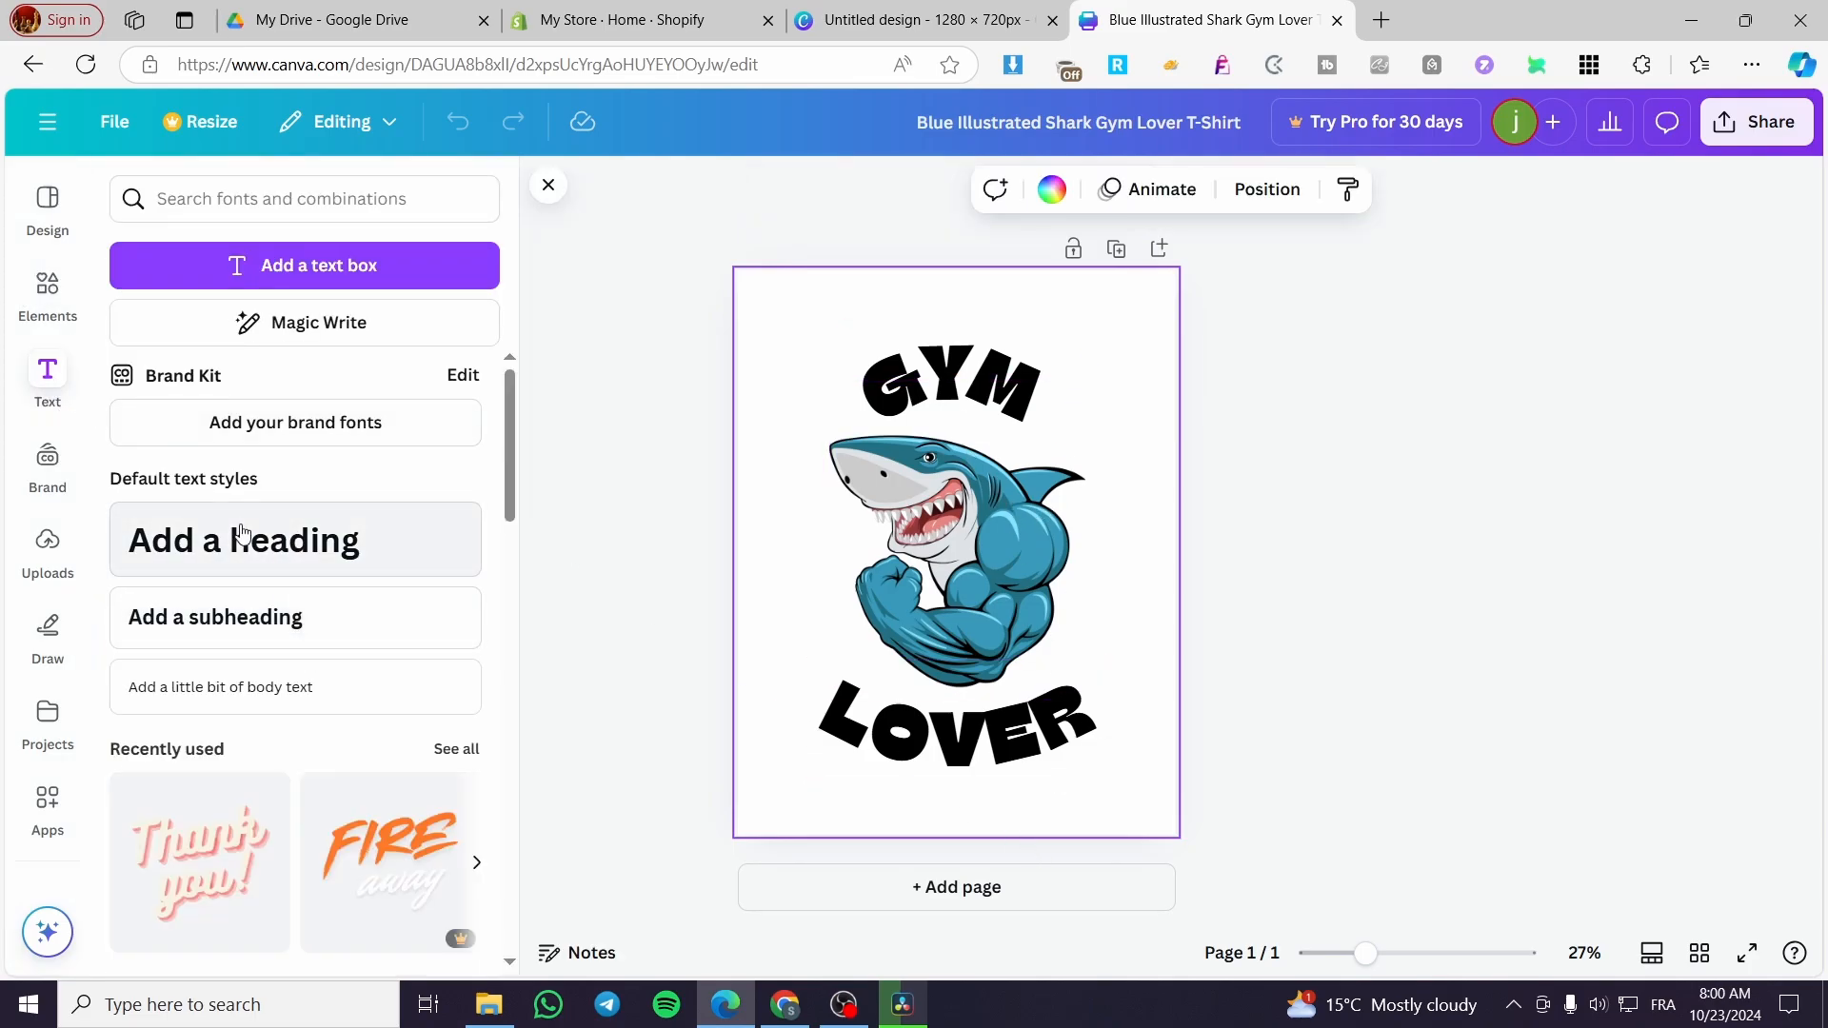
click(260, 617)
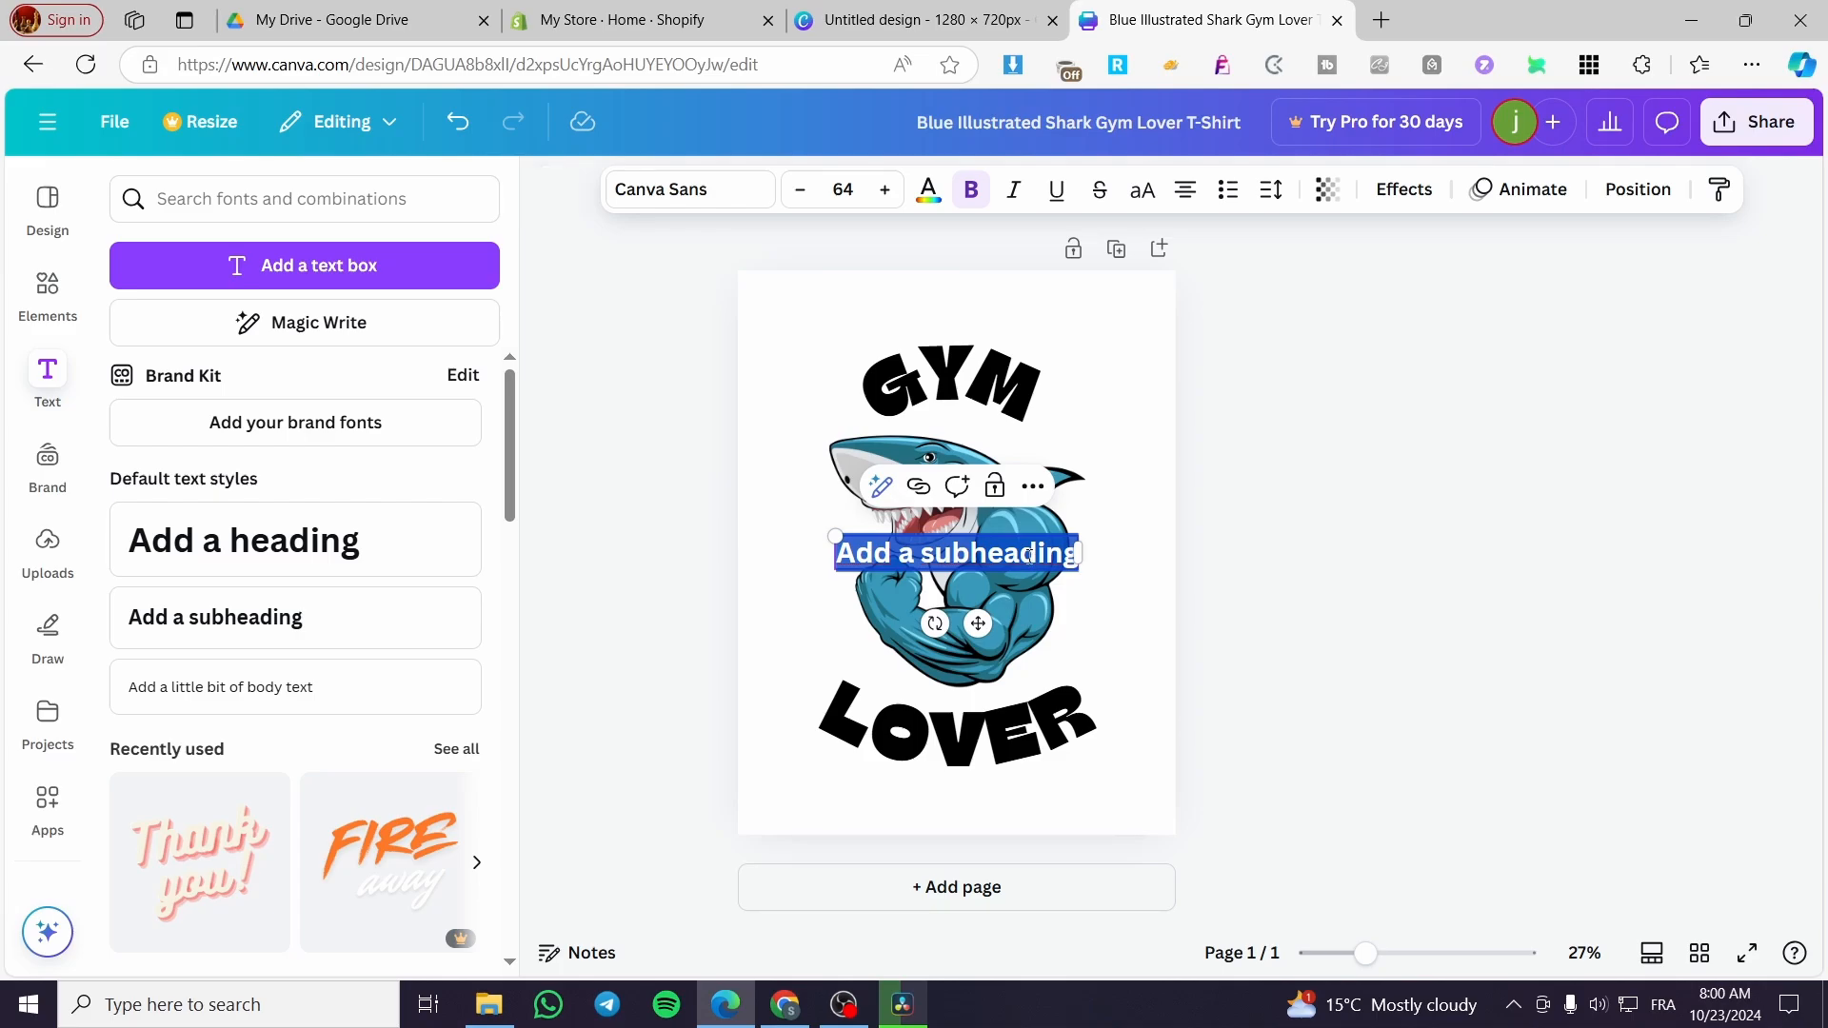
text(Book N)
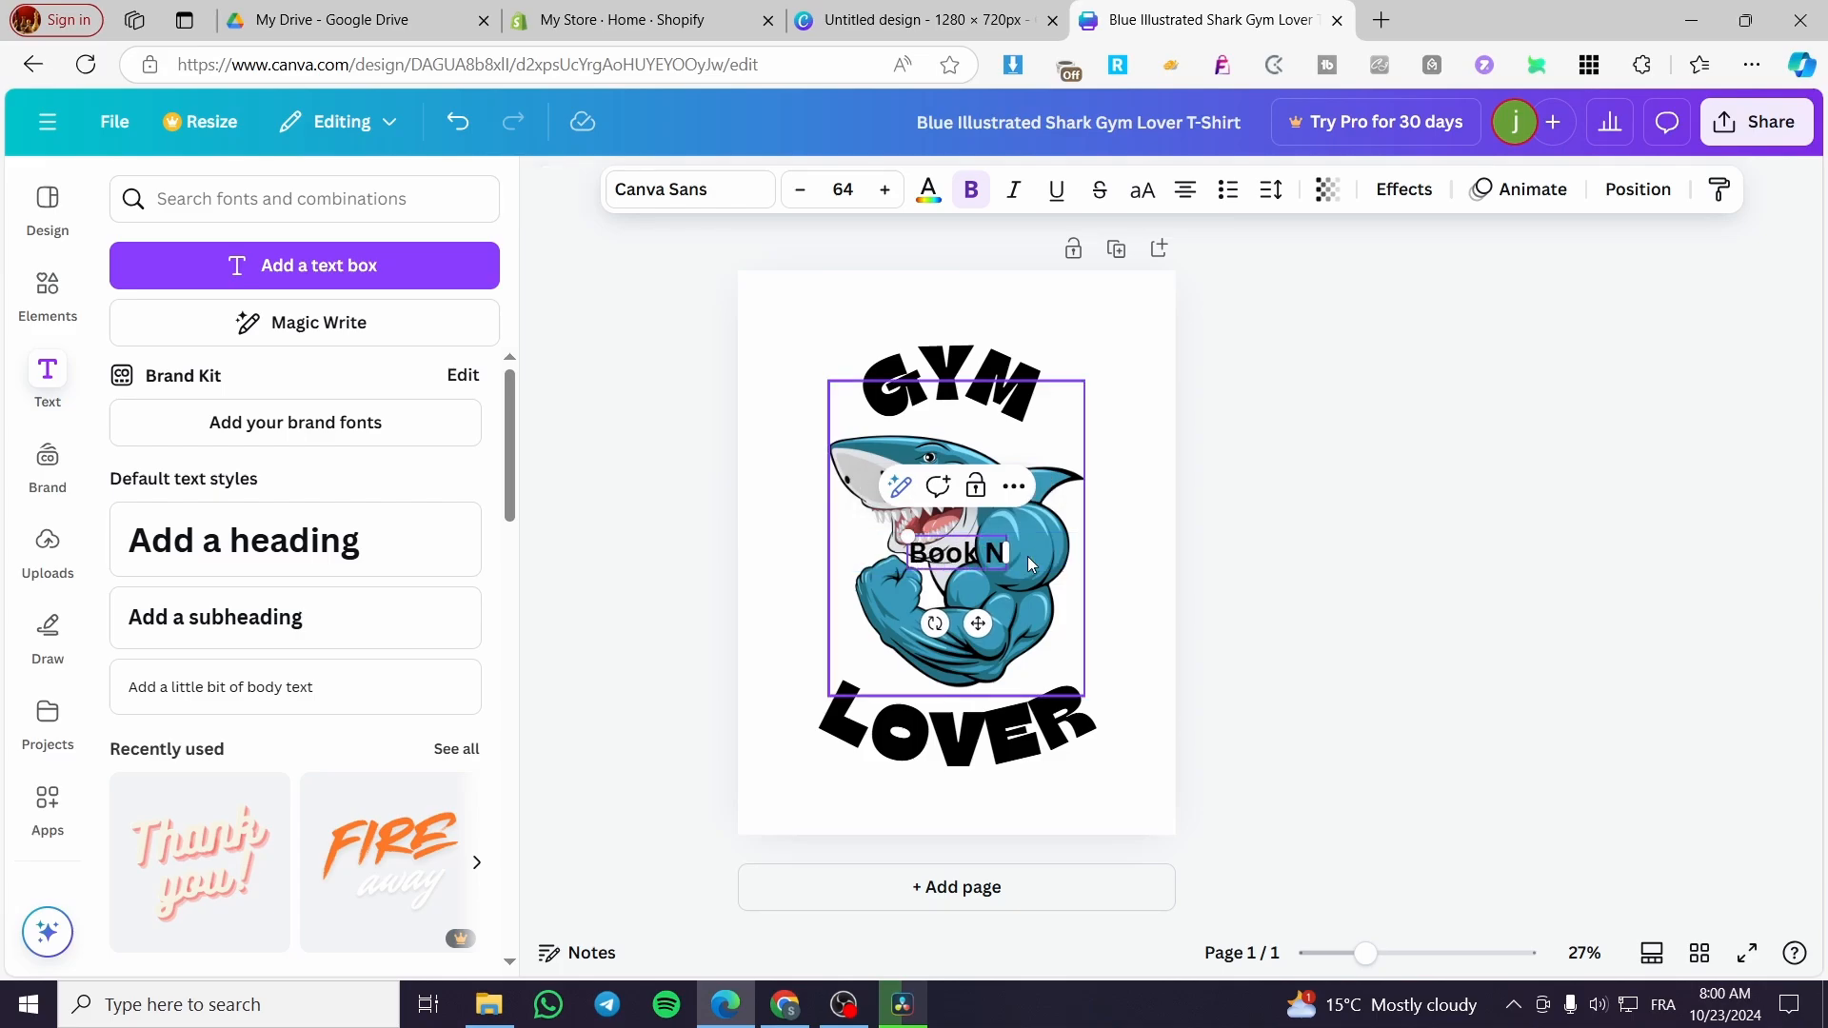
text( 1)
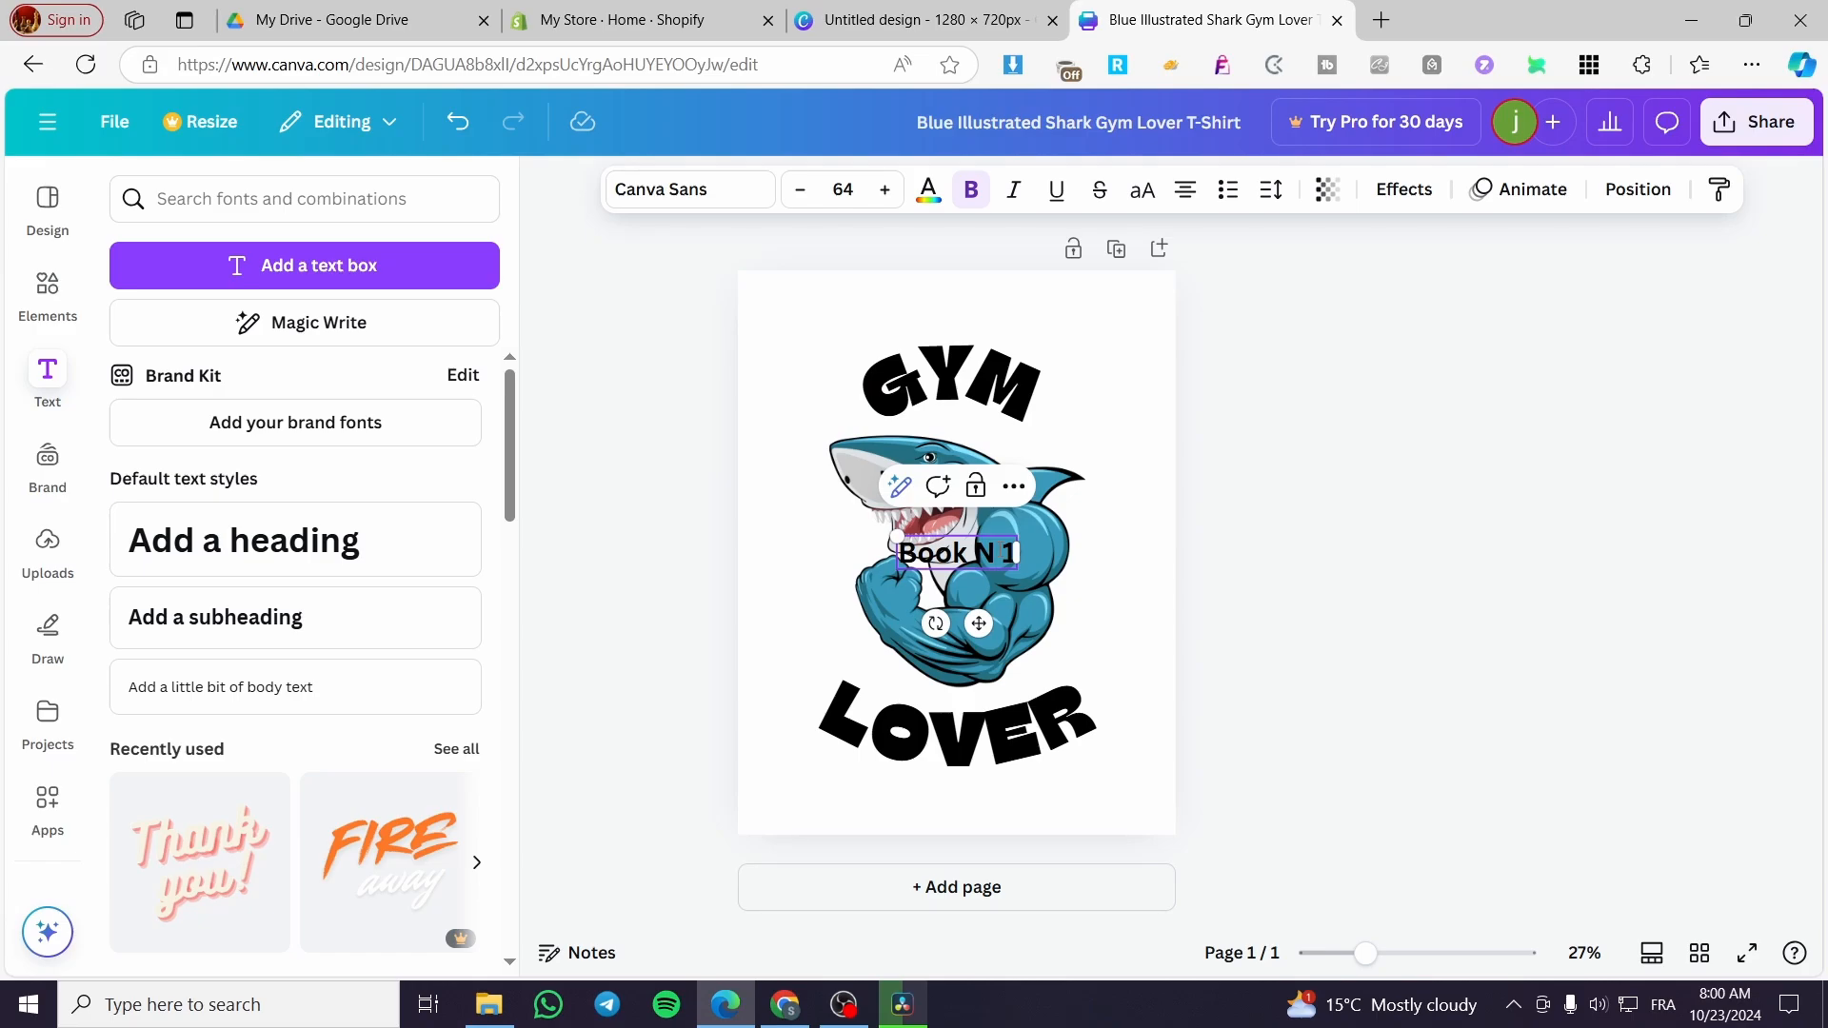
text(°)
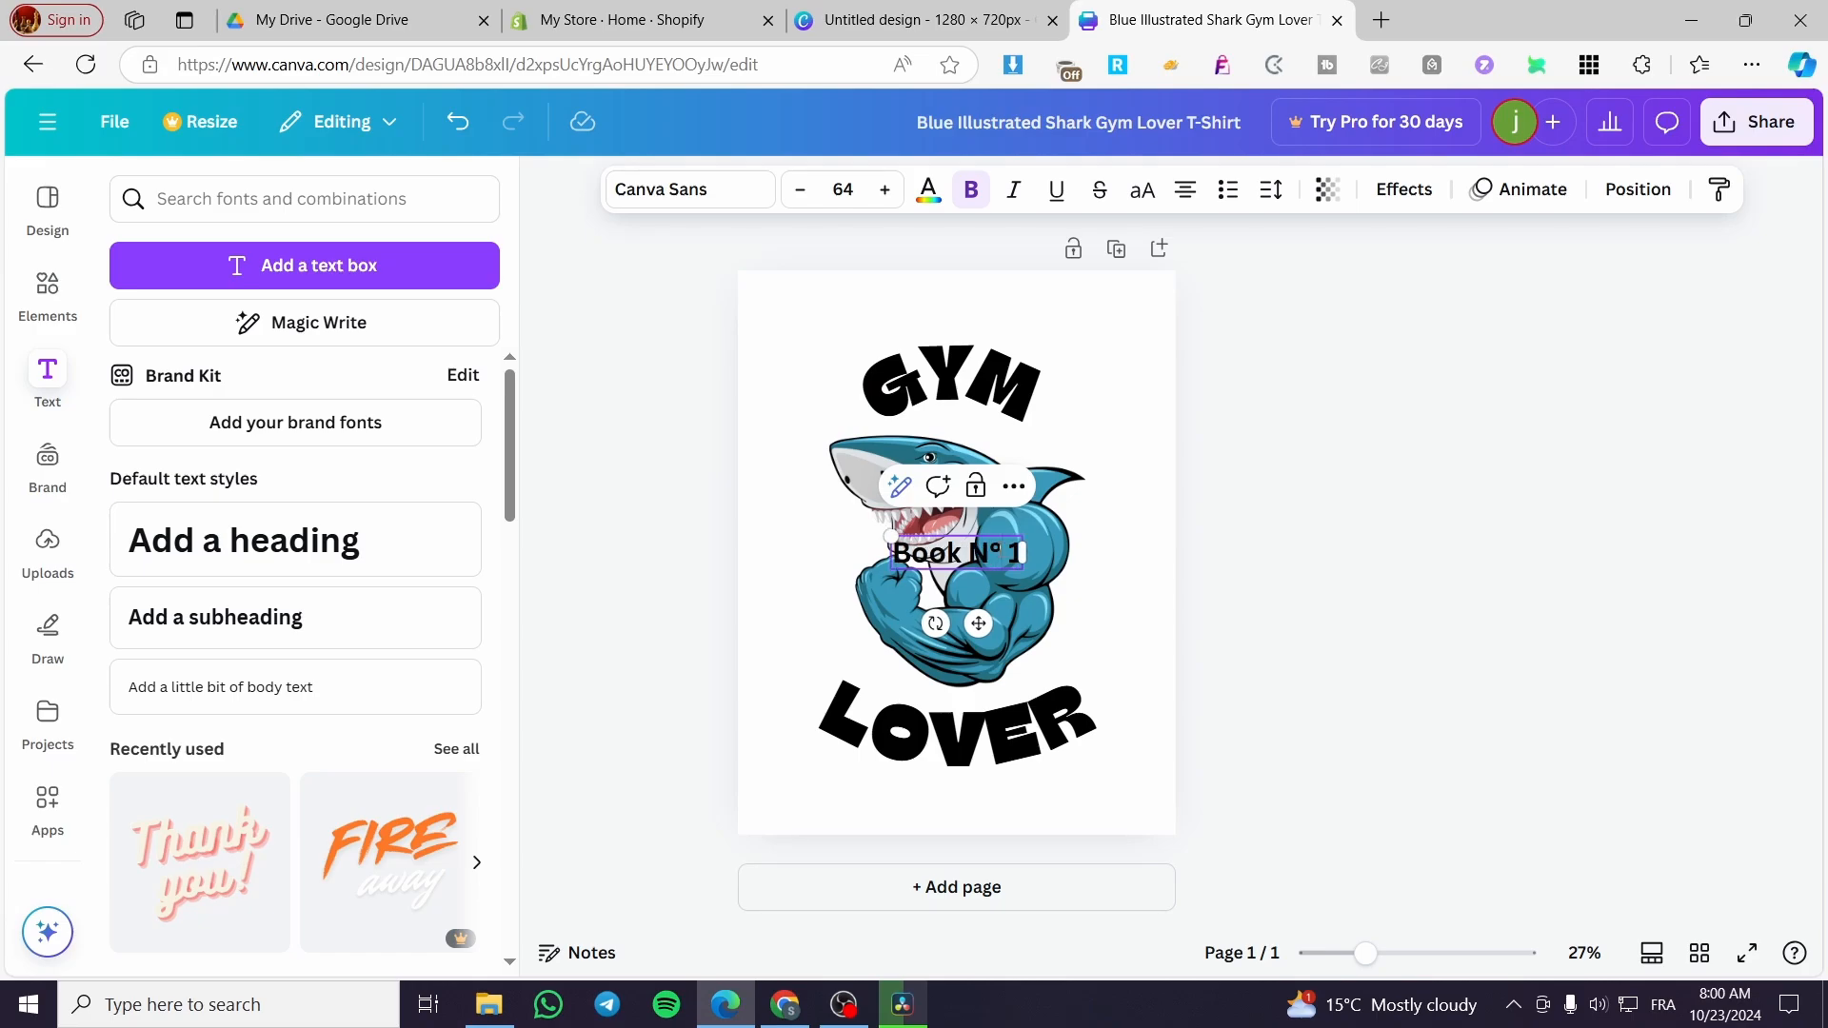
drag(956, 551, 753, 816)
Add a heading reading "The Complete Guide to be a Gym Rat" to the shark page.
click(270, 541)
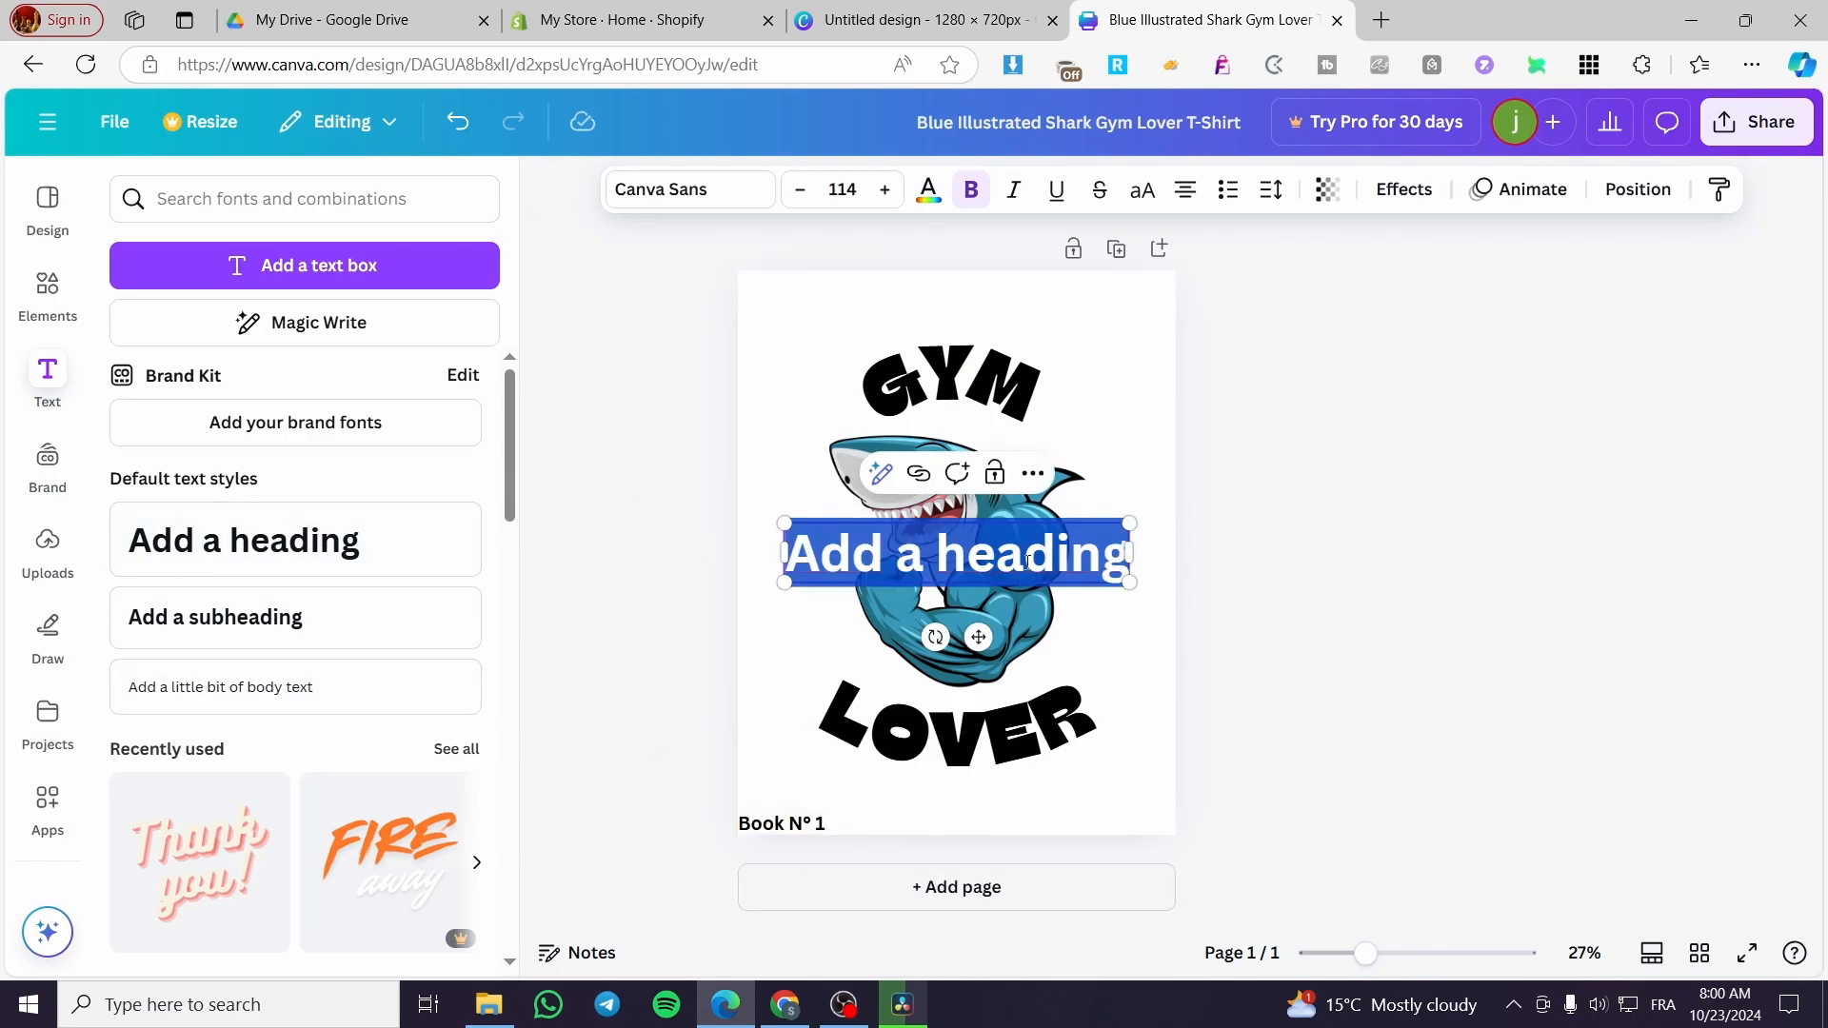
key(BackSpace)
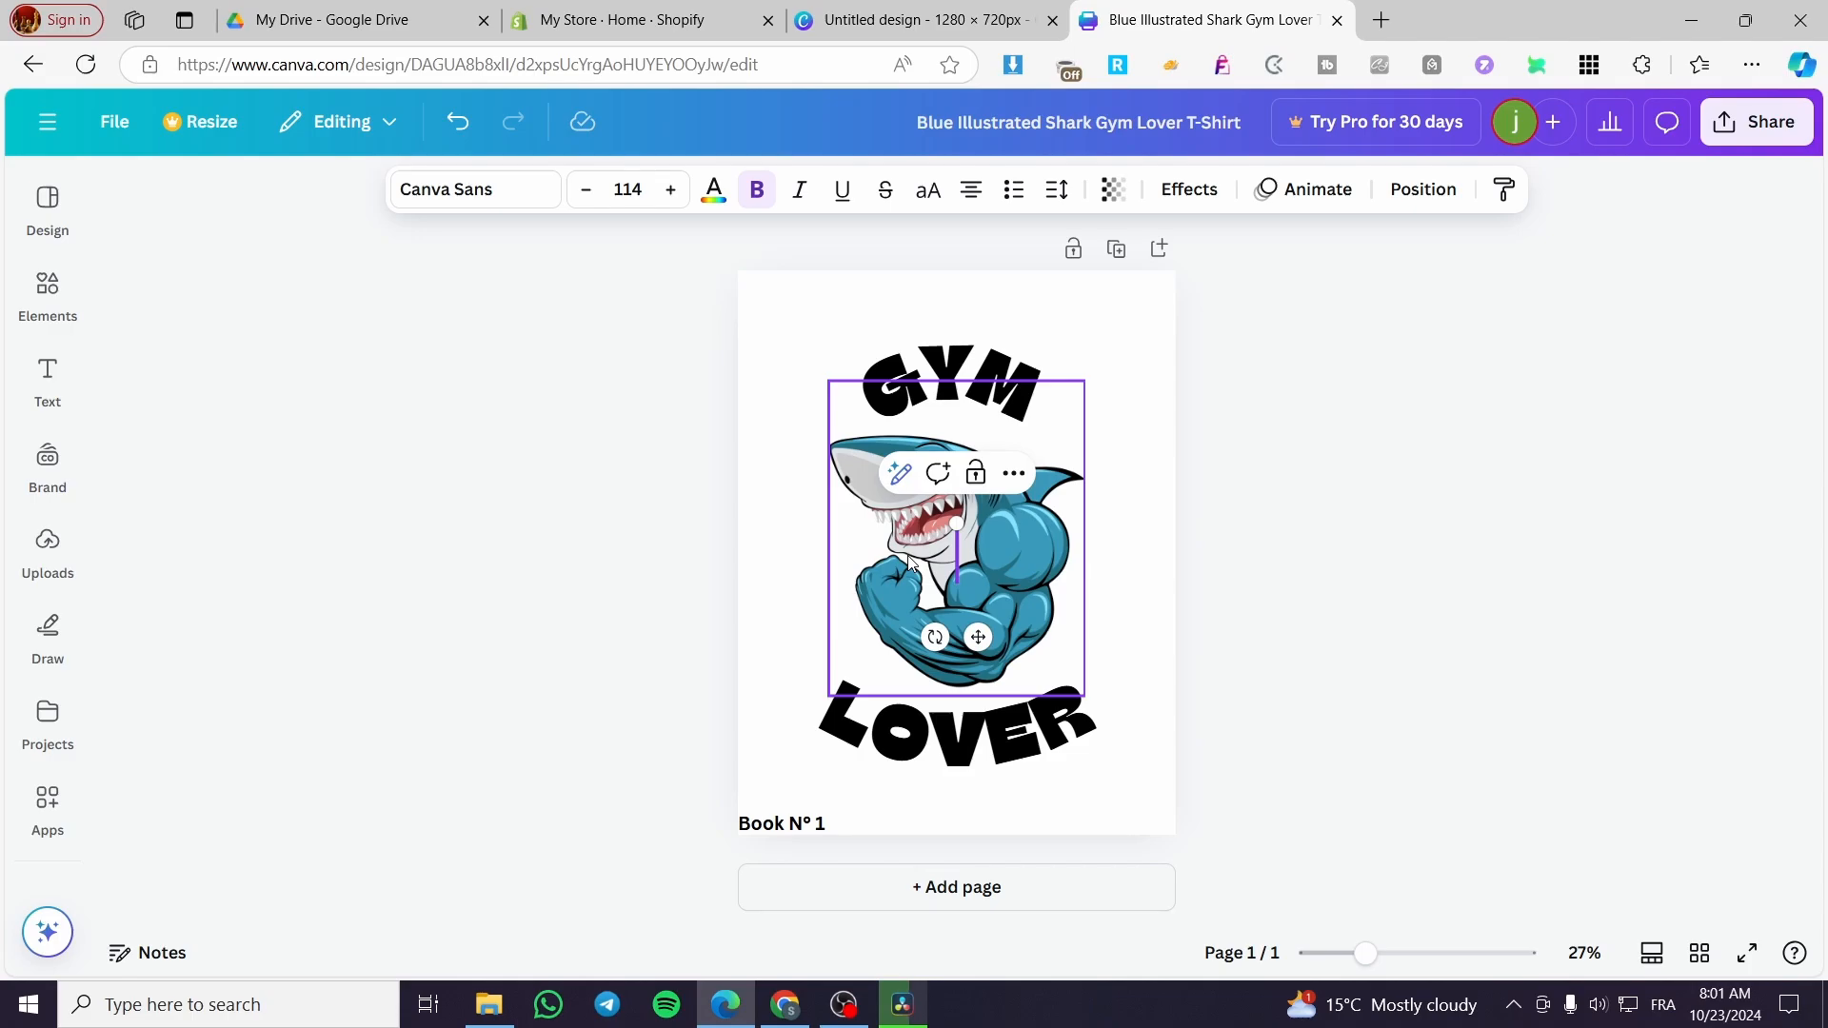
text(The com)
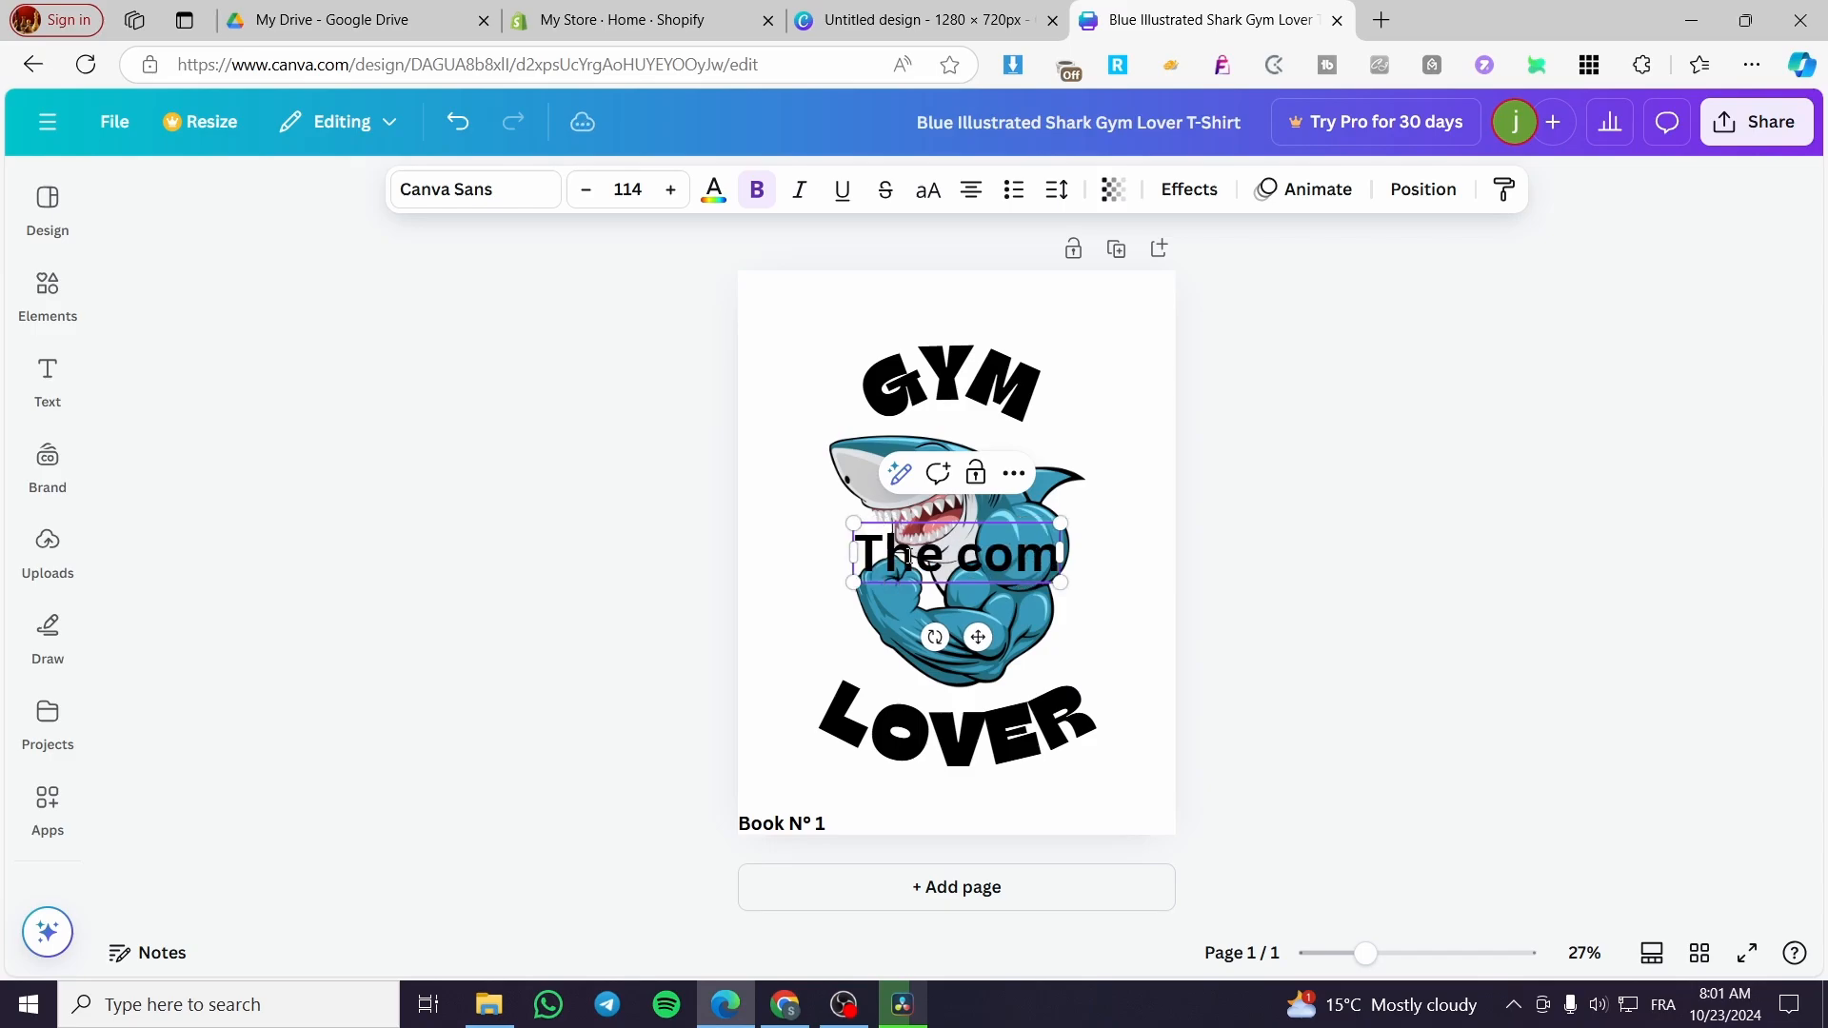
key(BackSpace)
key(BackSpace)
key(BackSpace)
text(Complete Gi)
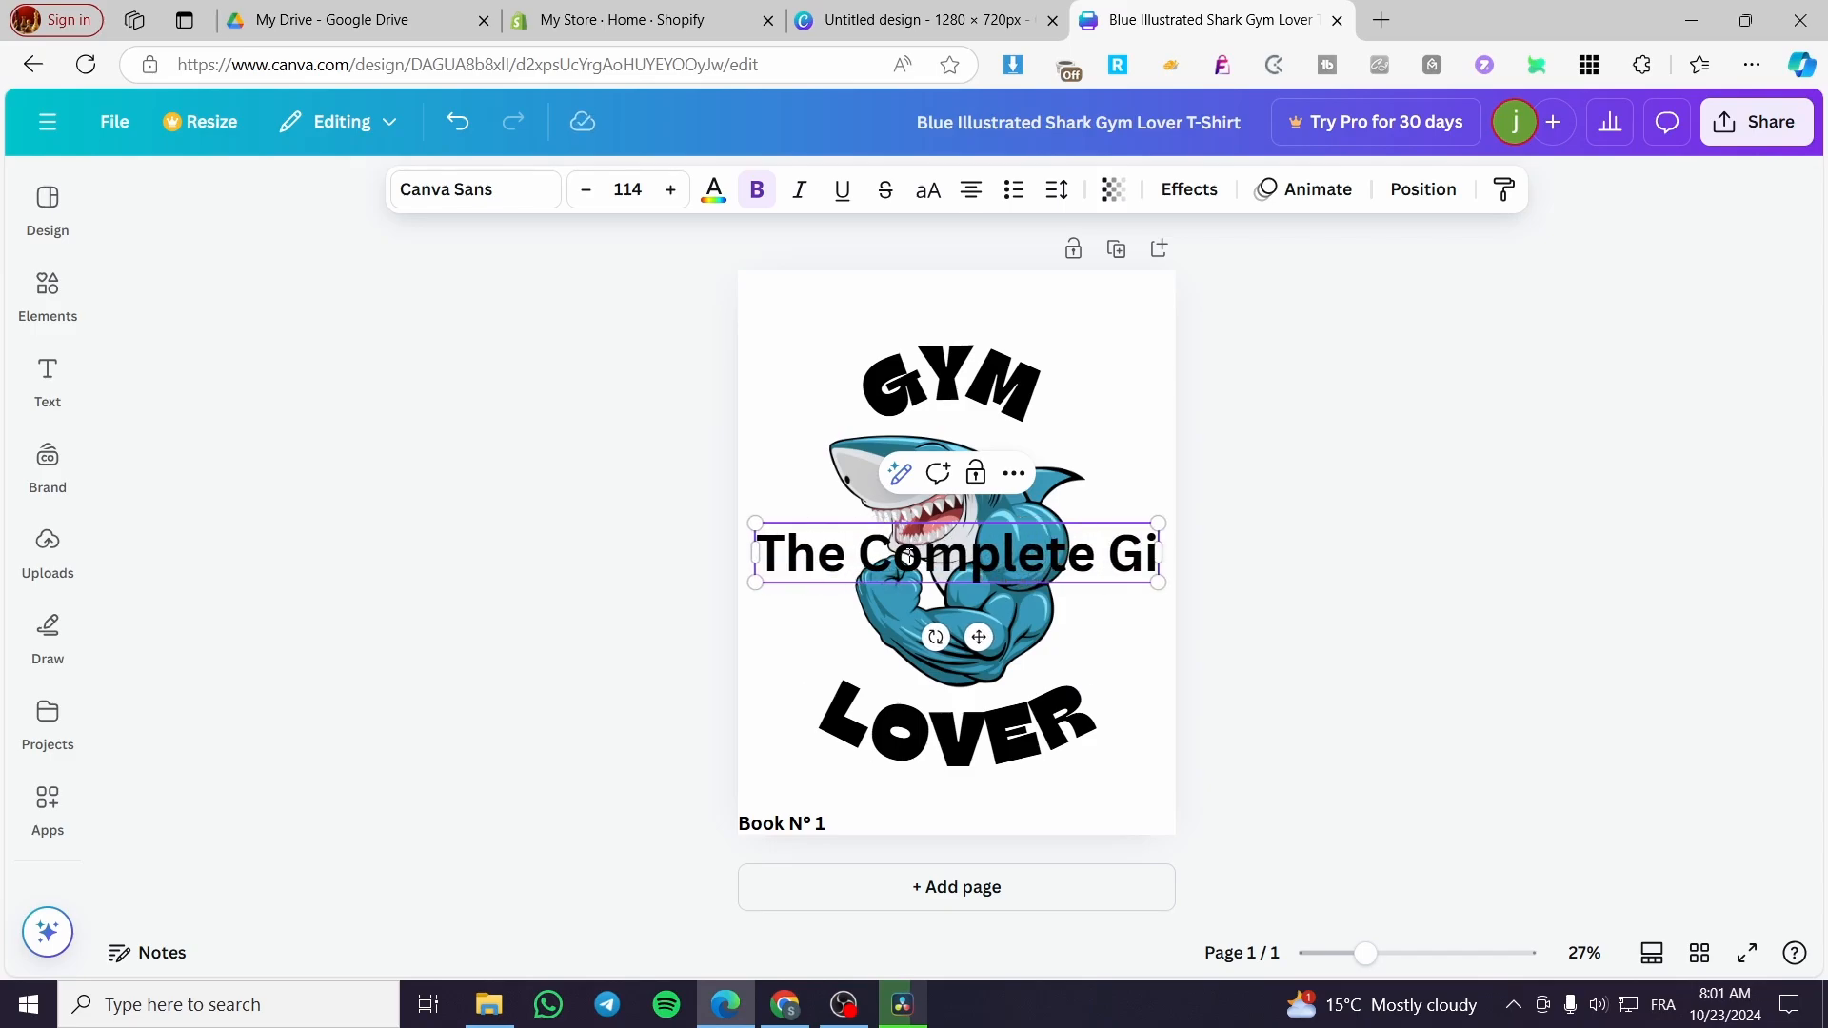
key(BackSpace)
text(uide to be a)
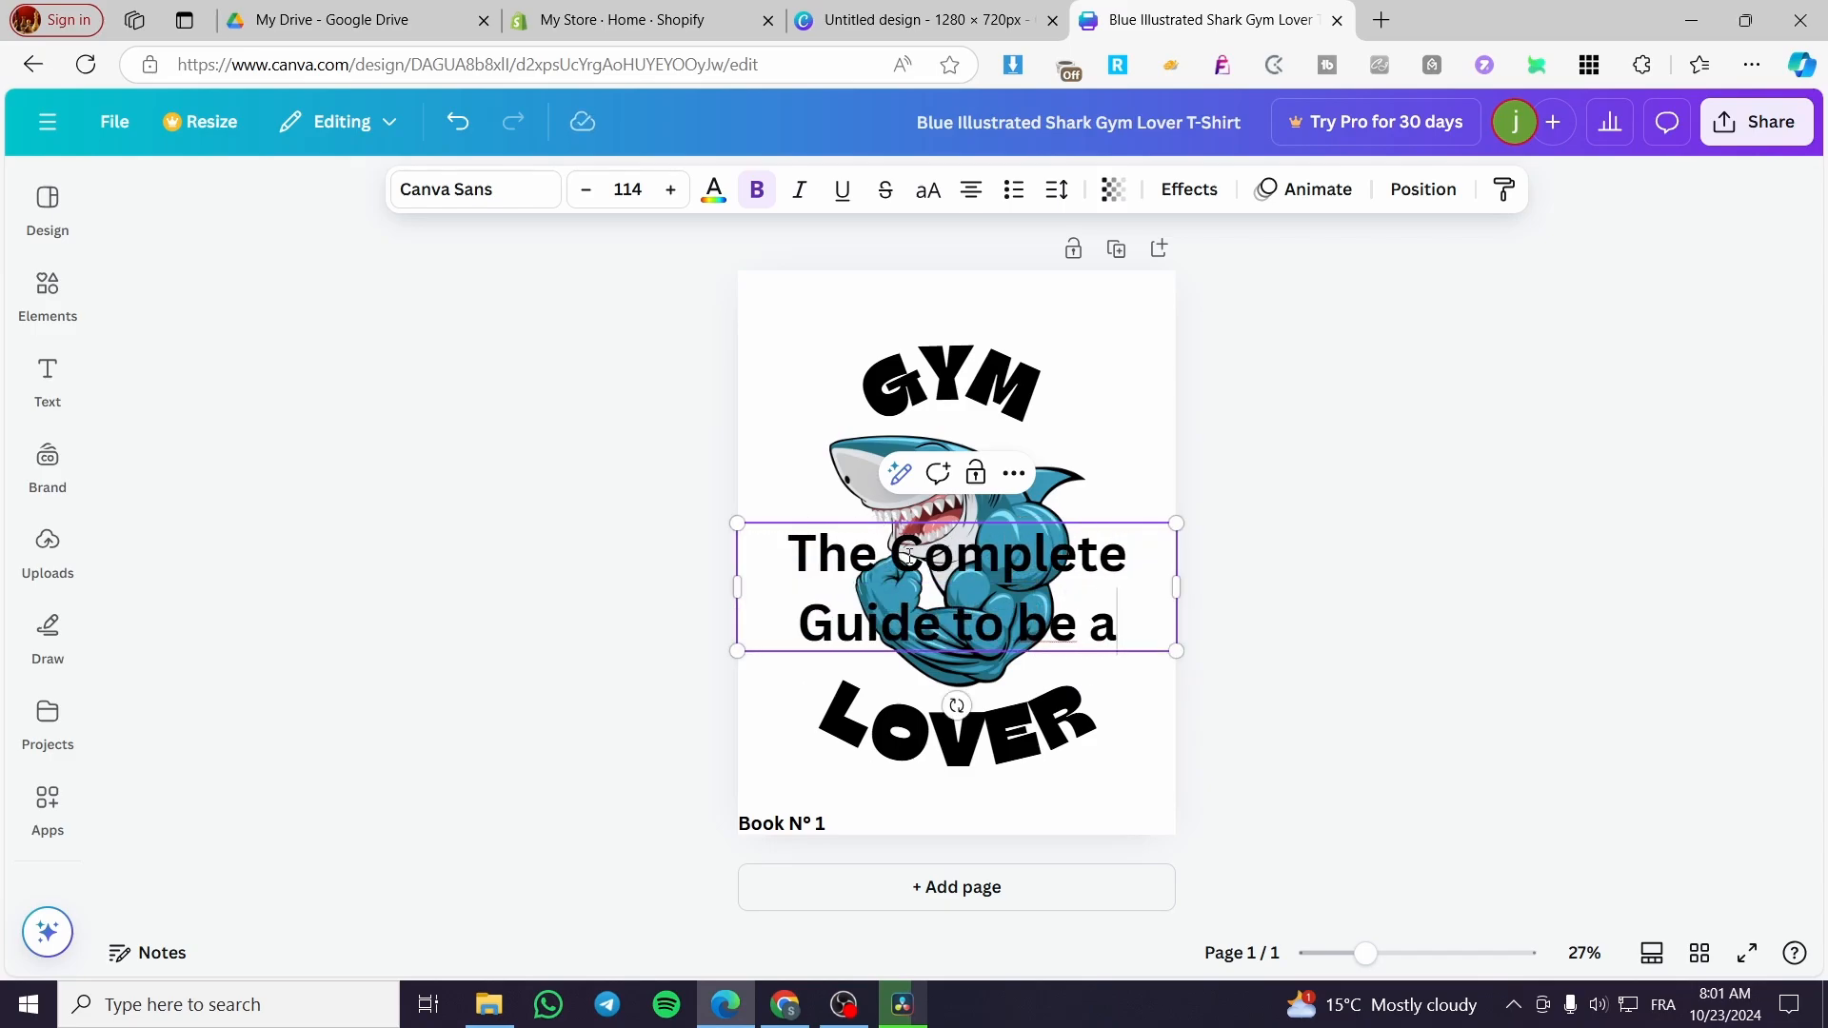
text( Gym Rat)
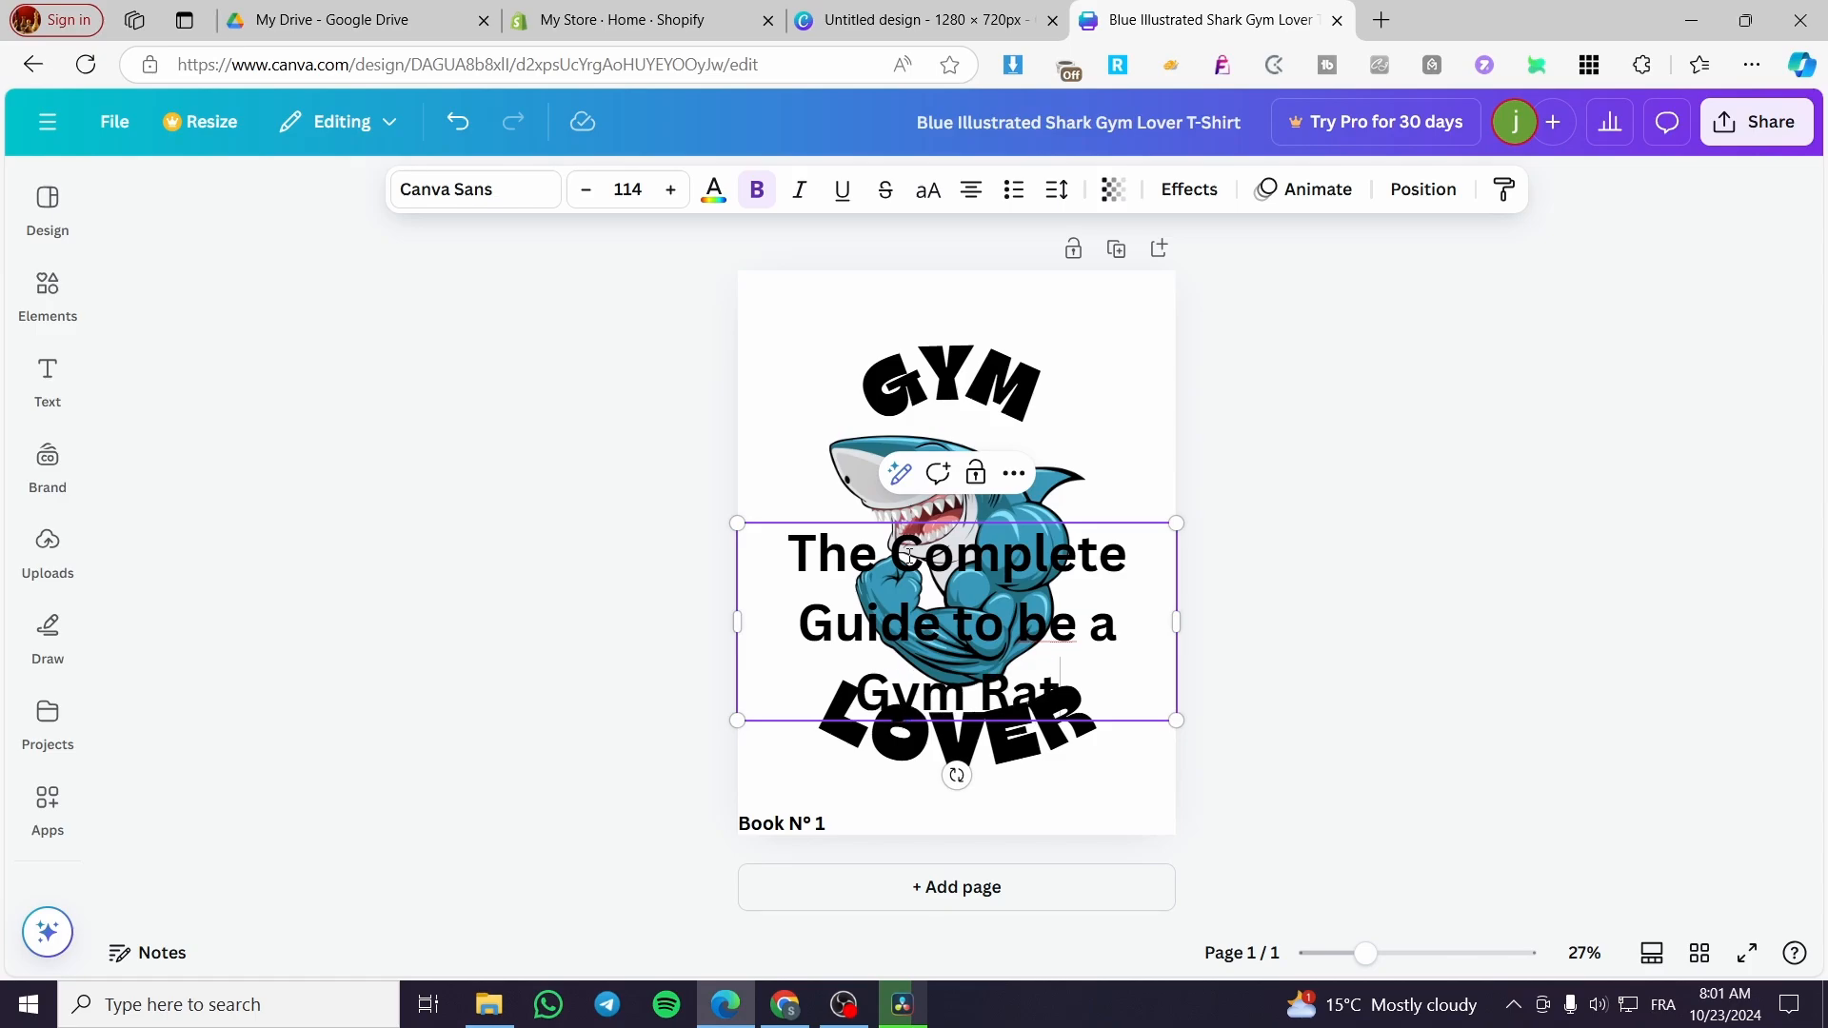
Fit the heading on one line, scale it down to about size 45, and centre it above the word GYM.
drag(1188, 621, 1735, 633)
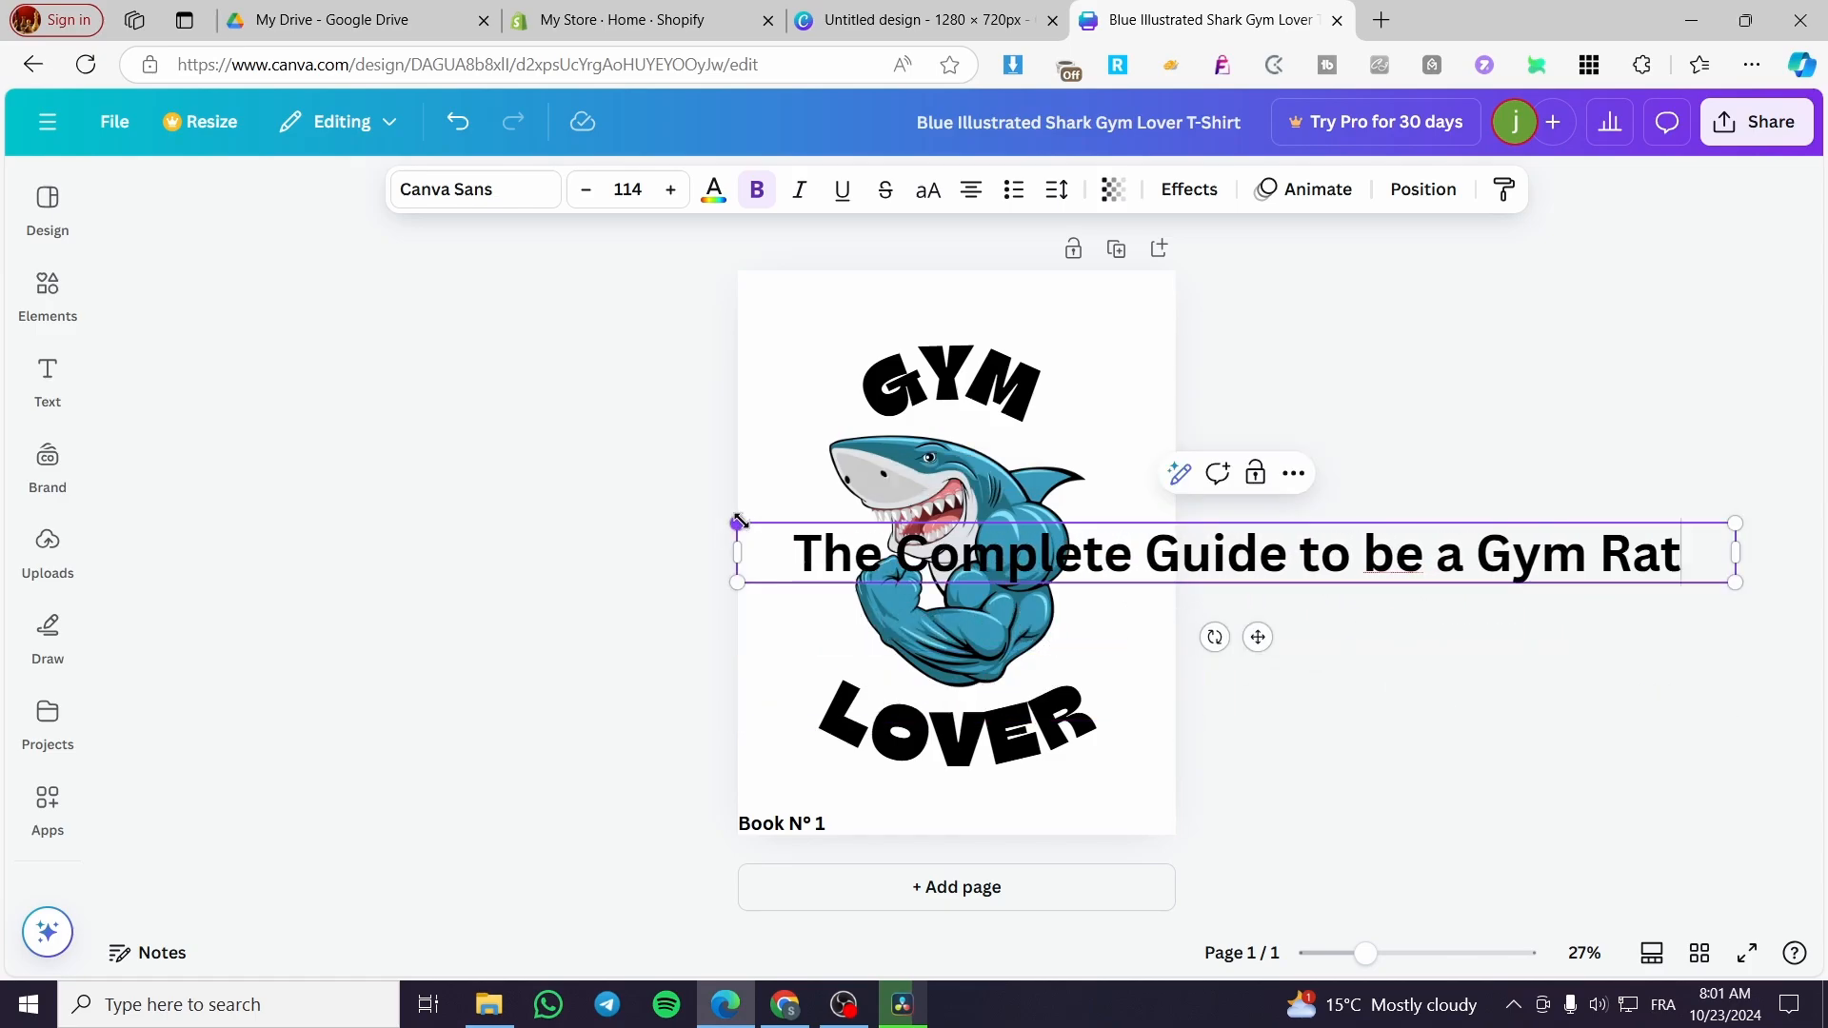
drag(739, 523, 1339, 560)
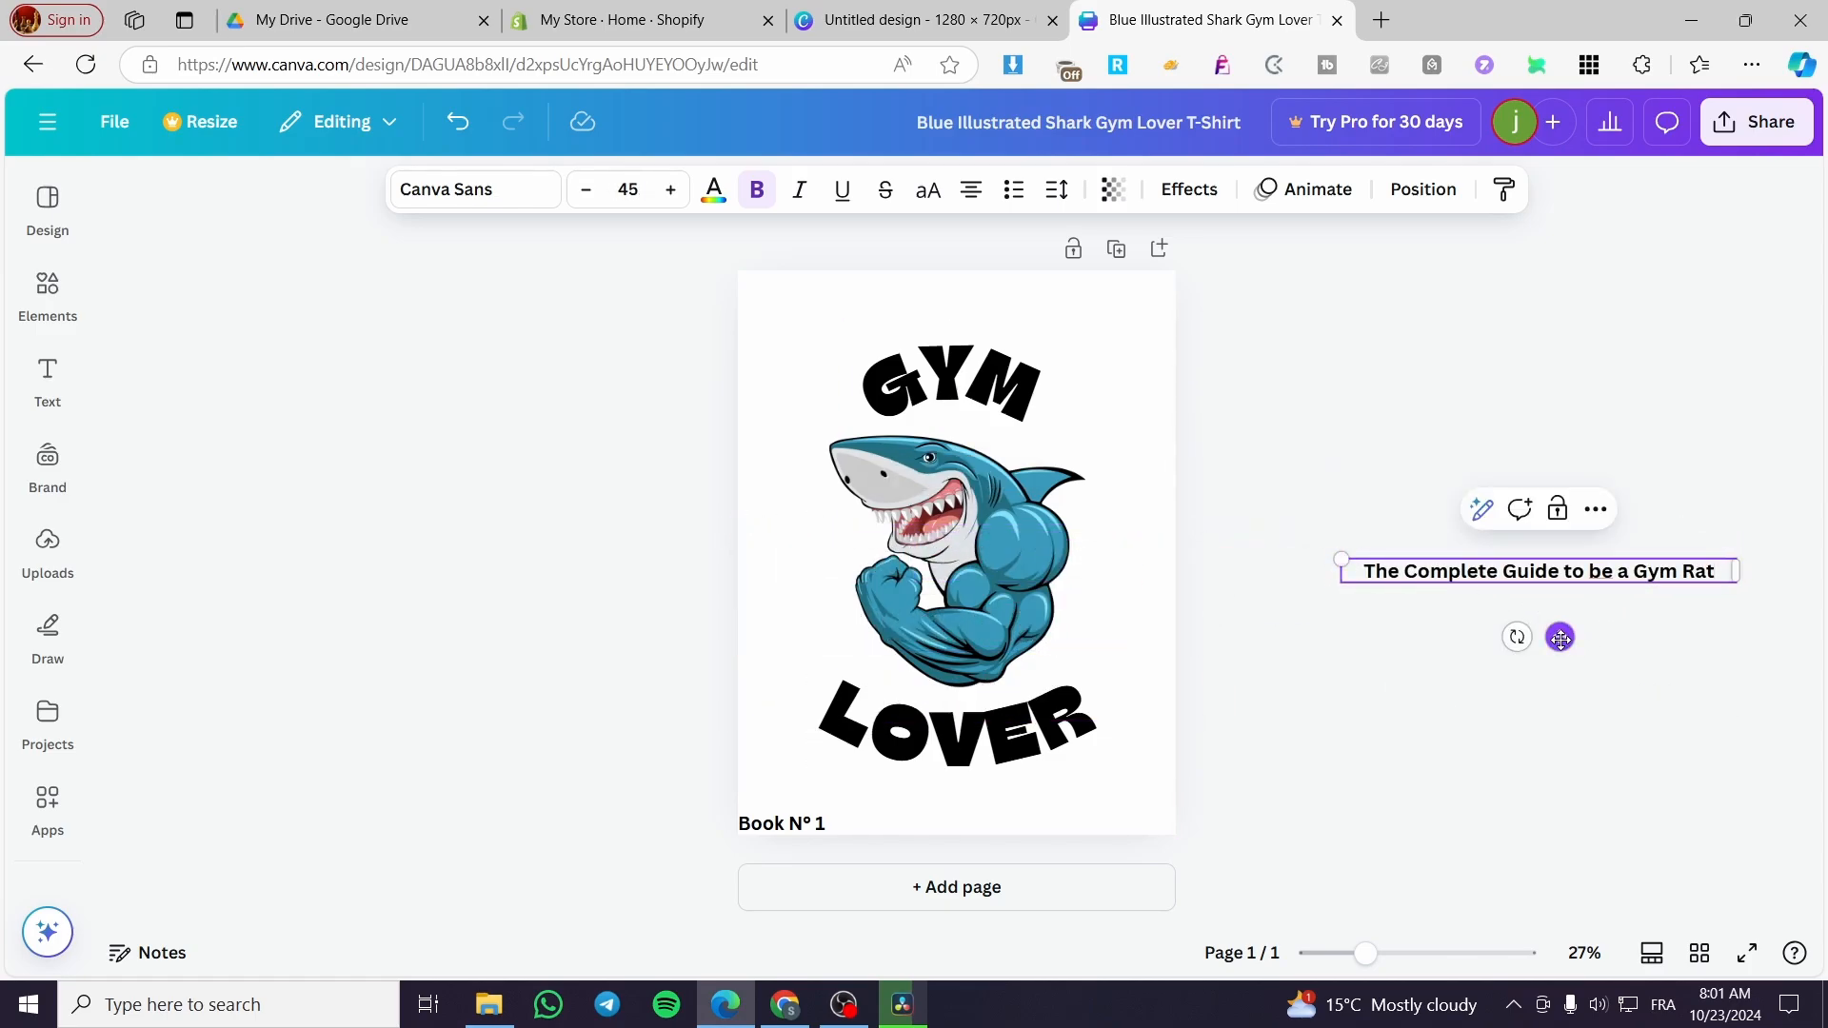
drag(1563, 637, 980, 376)
click(1287, 588)
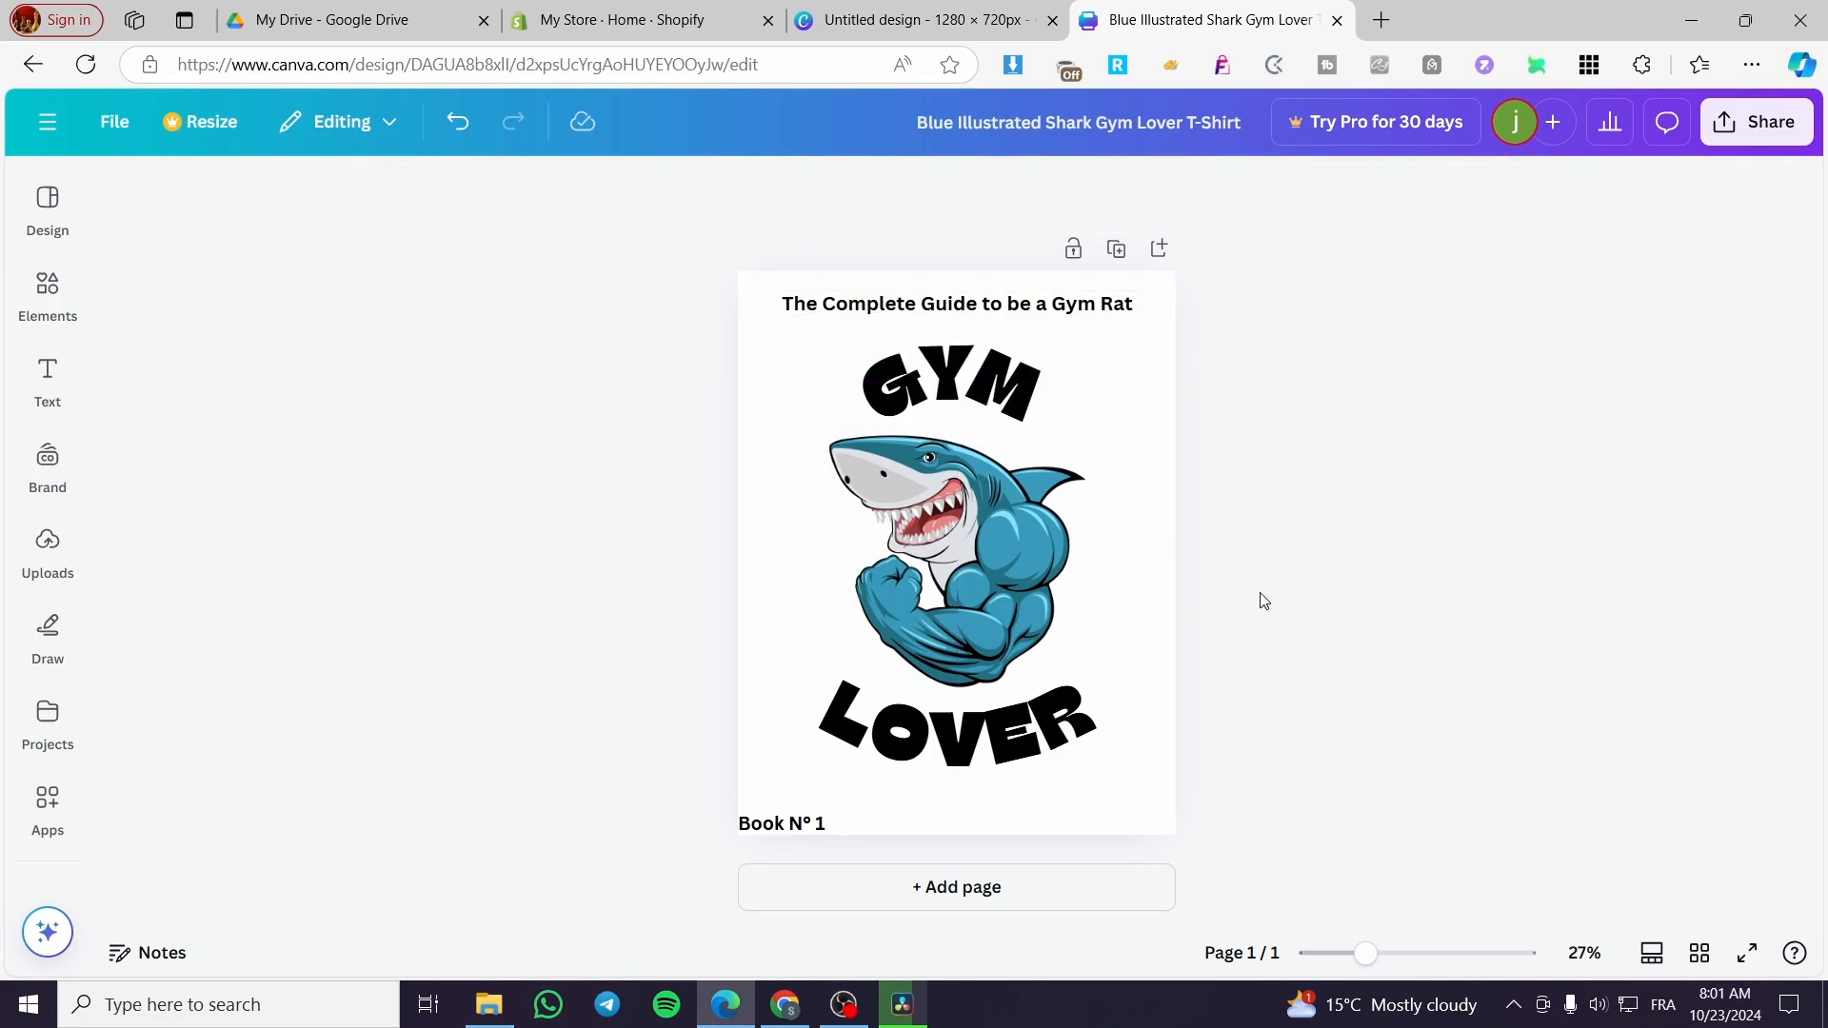
Download the edited shark cover as a PNG at size 1.
click(1768, 121)
click(1395, 602)
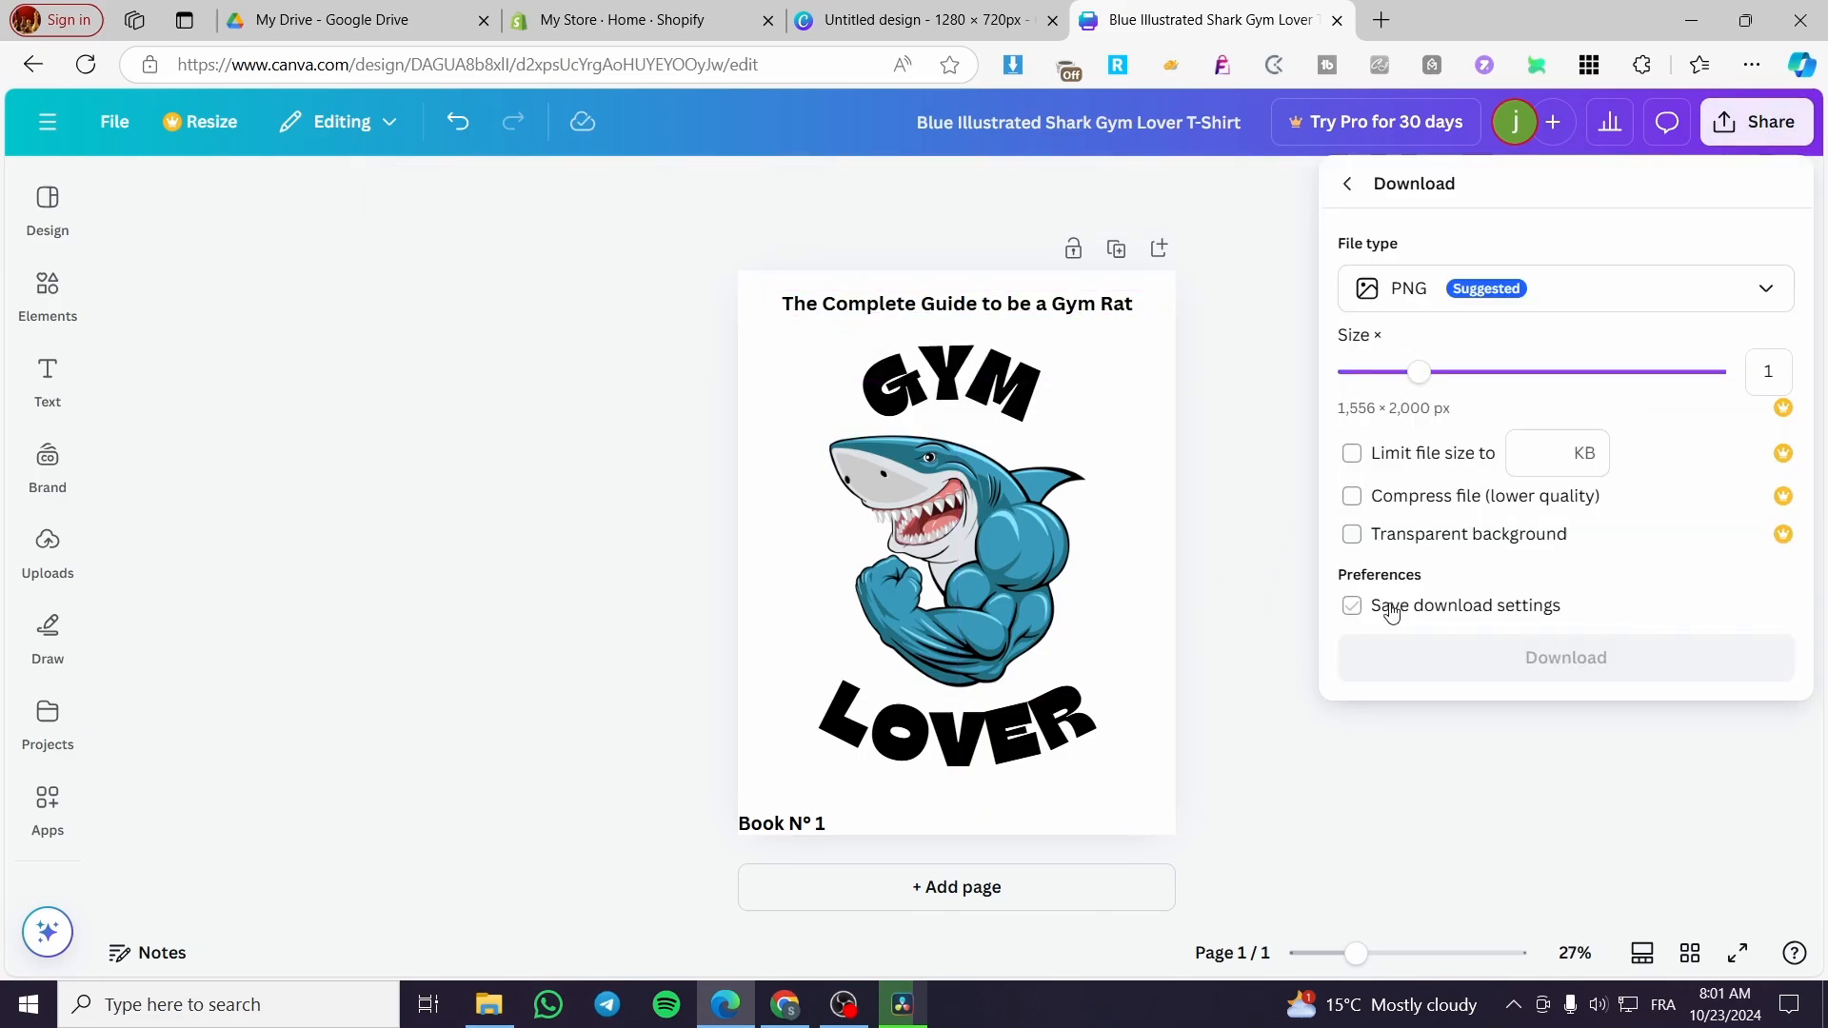
click(1583, 661)
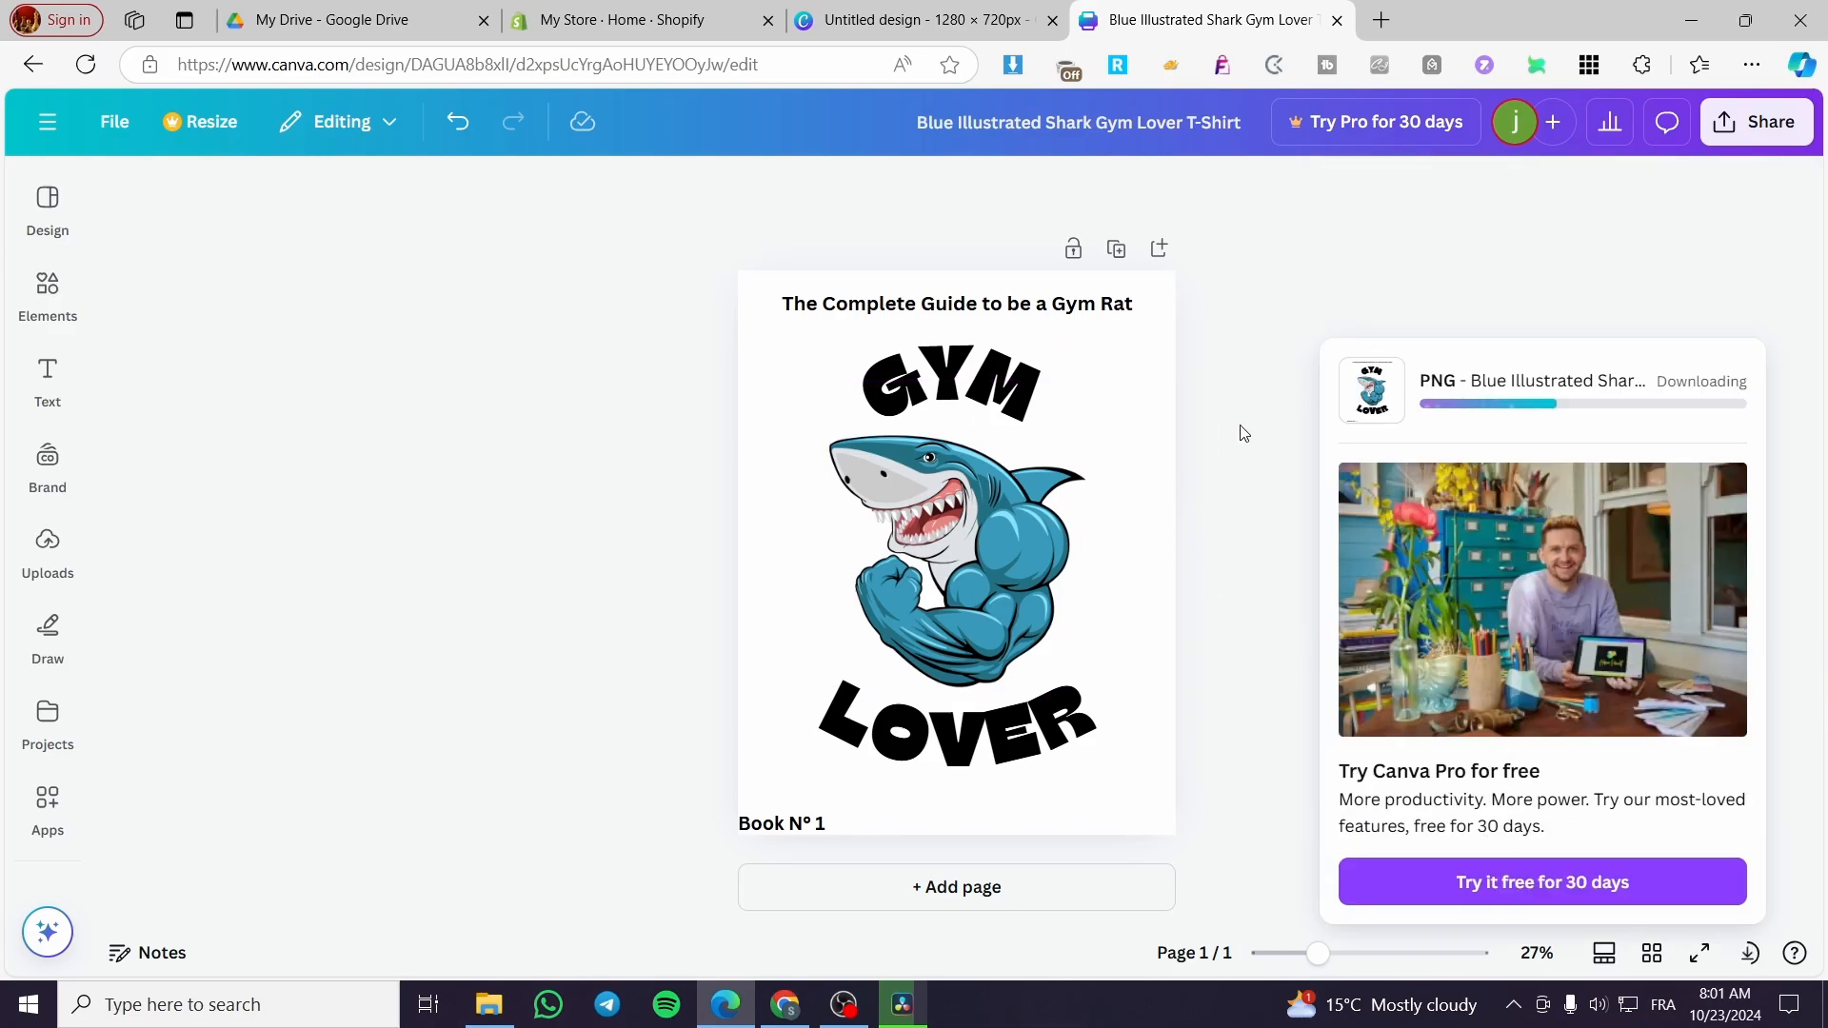
Return to the blank 1280 × 720 px design and upload the downloaded shark cover image to it.
click(925, 21)
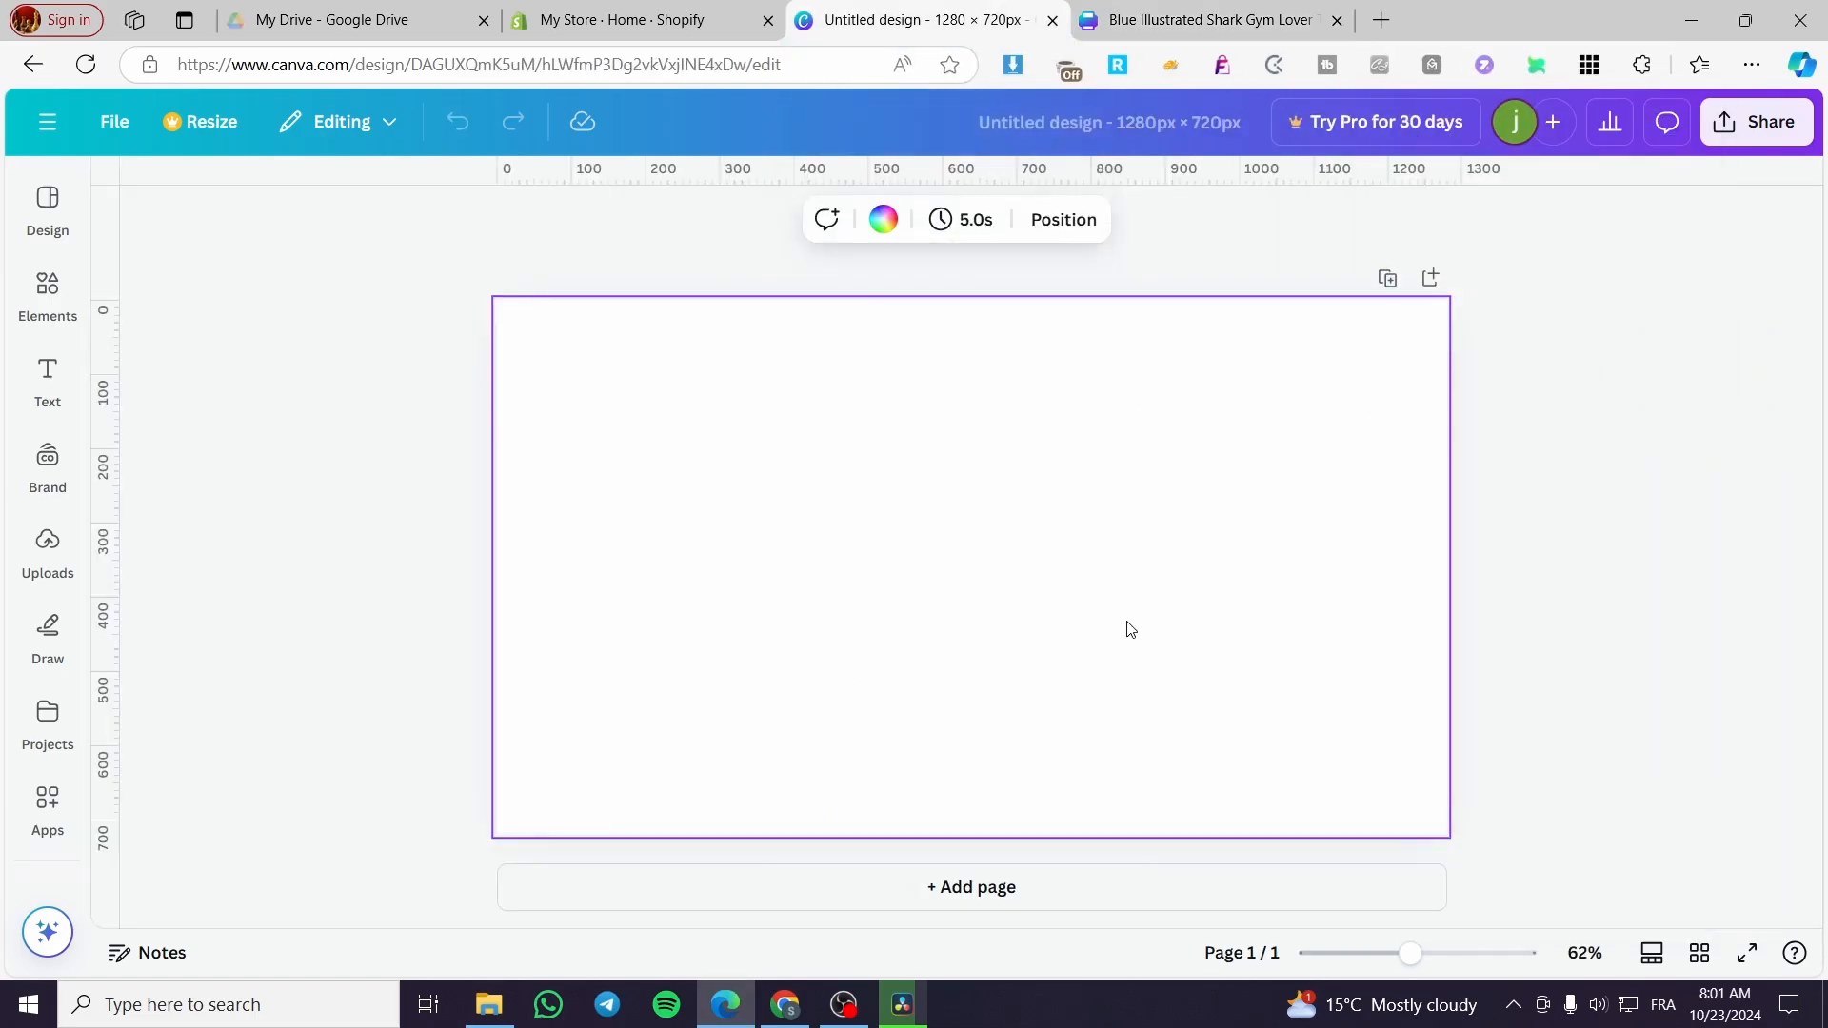
click(1173, 19)
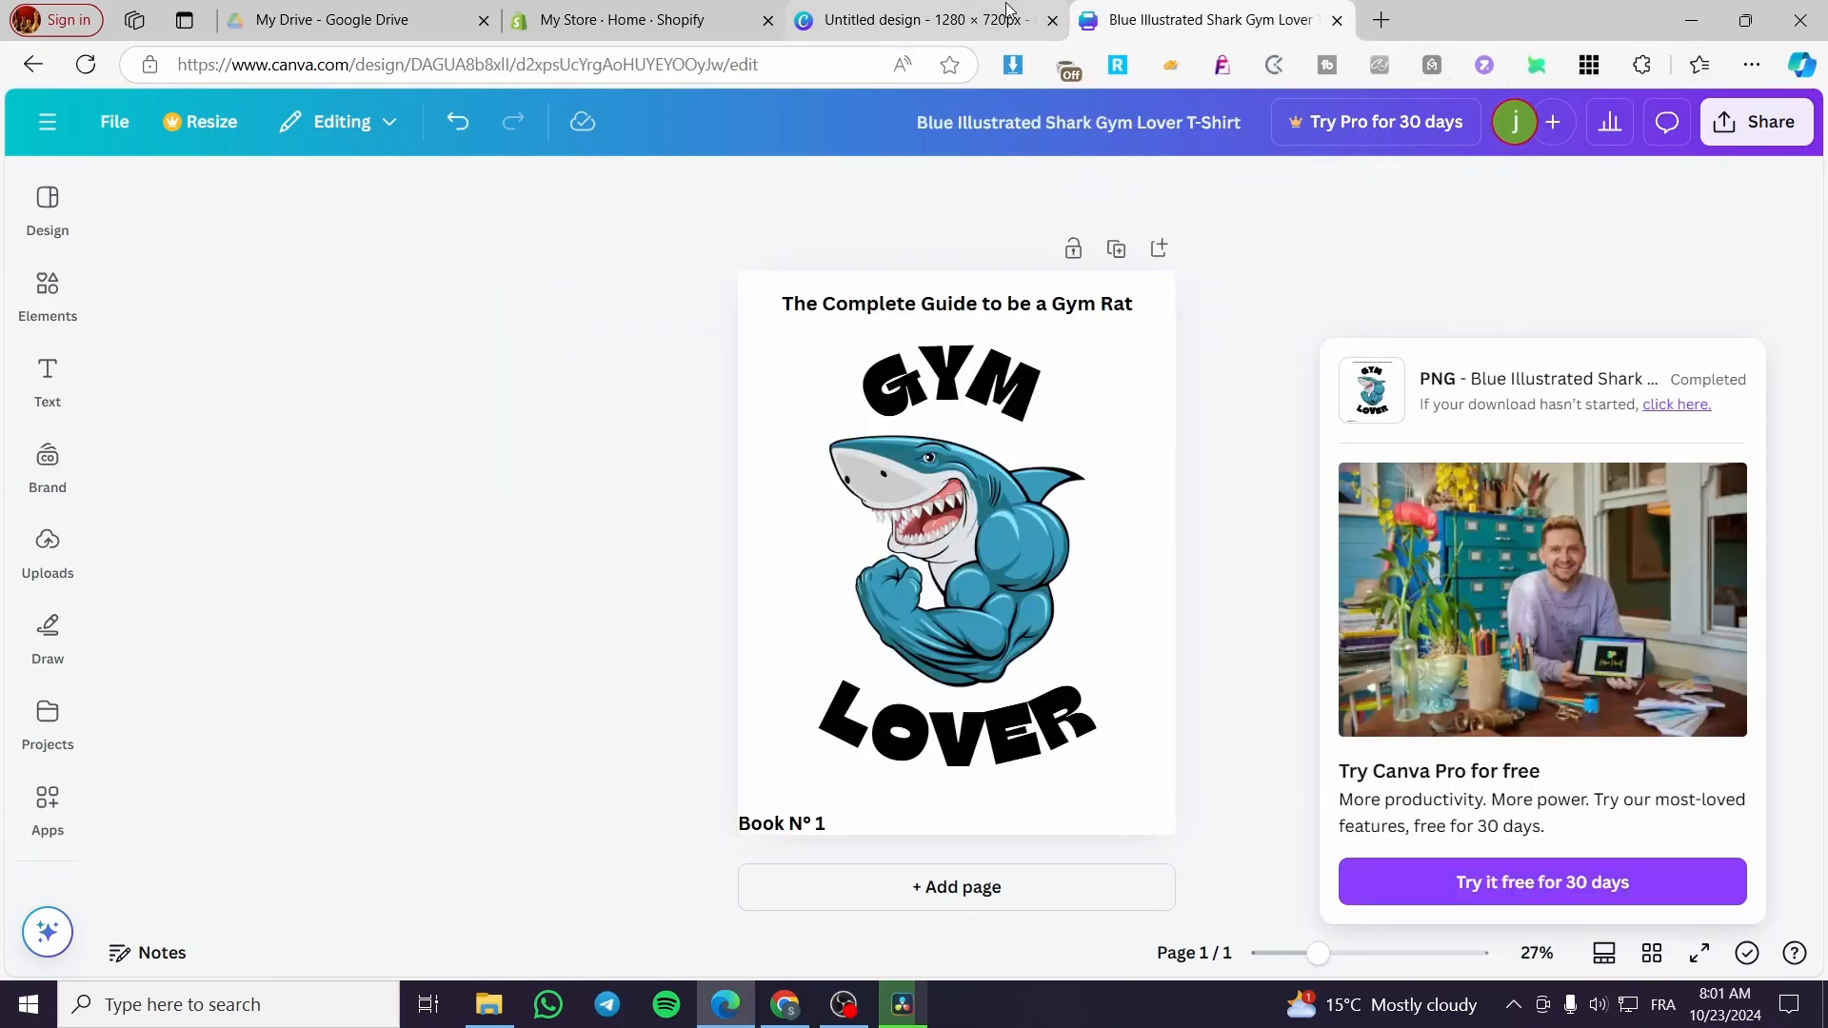
click(928, 19)
click(48, 547)
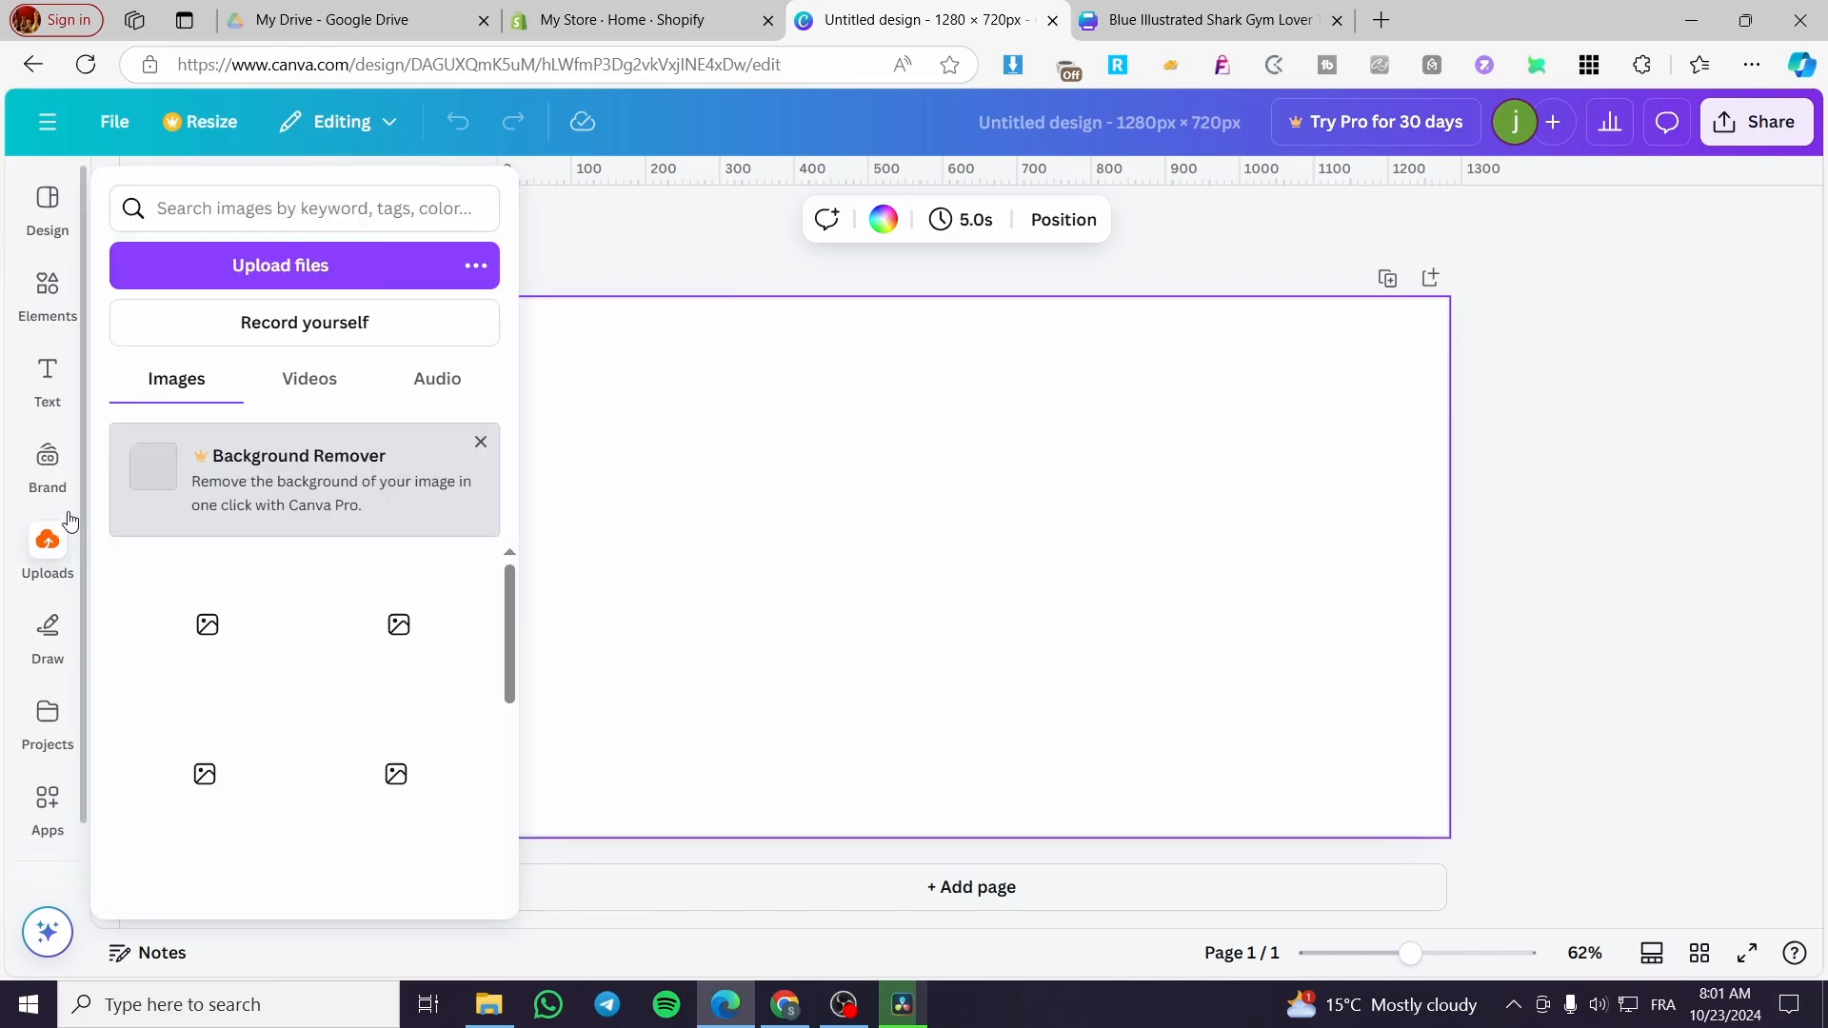
click(276, 256)
double_click(986, 312)
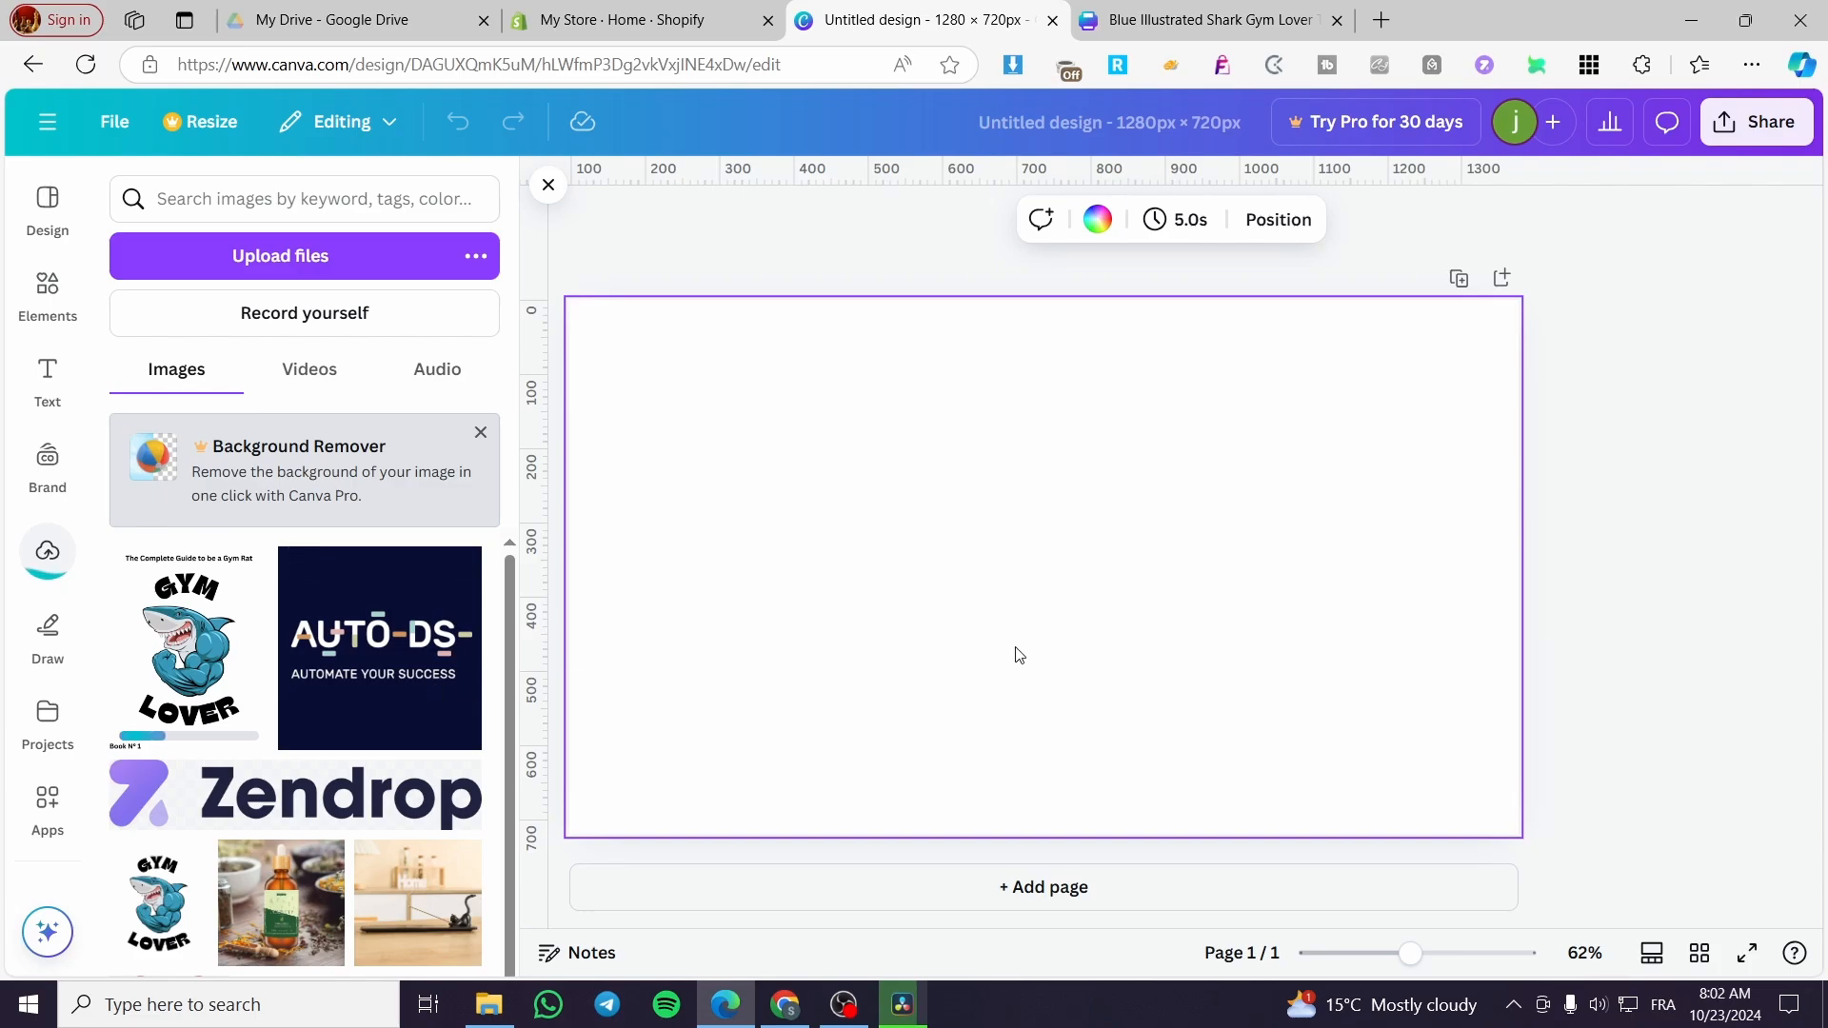
click(1551, 596)
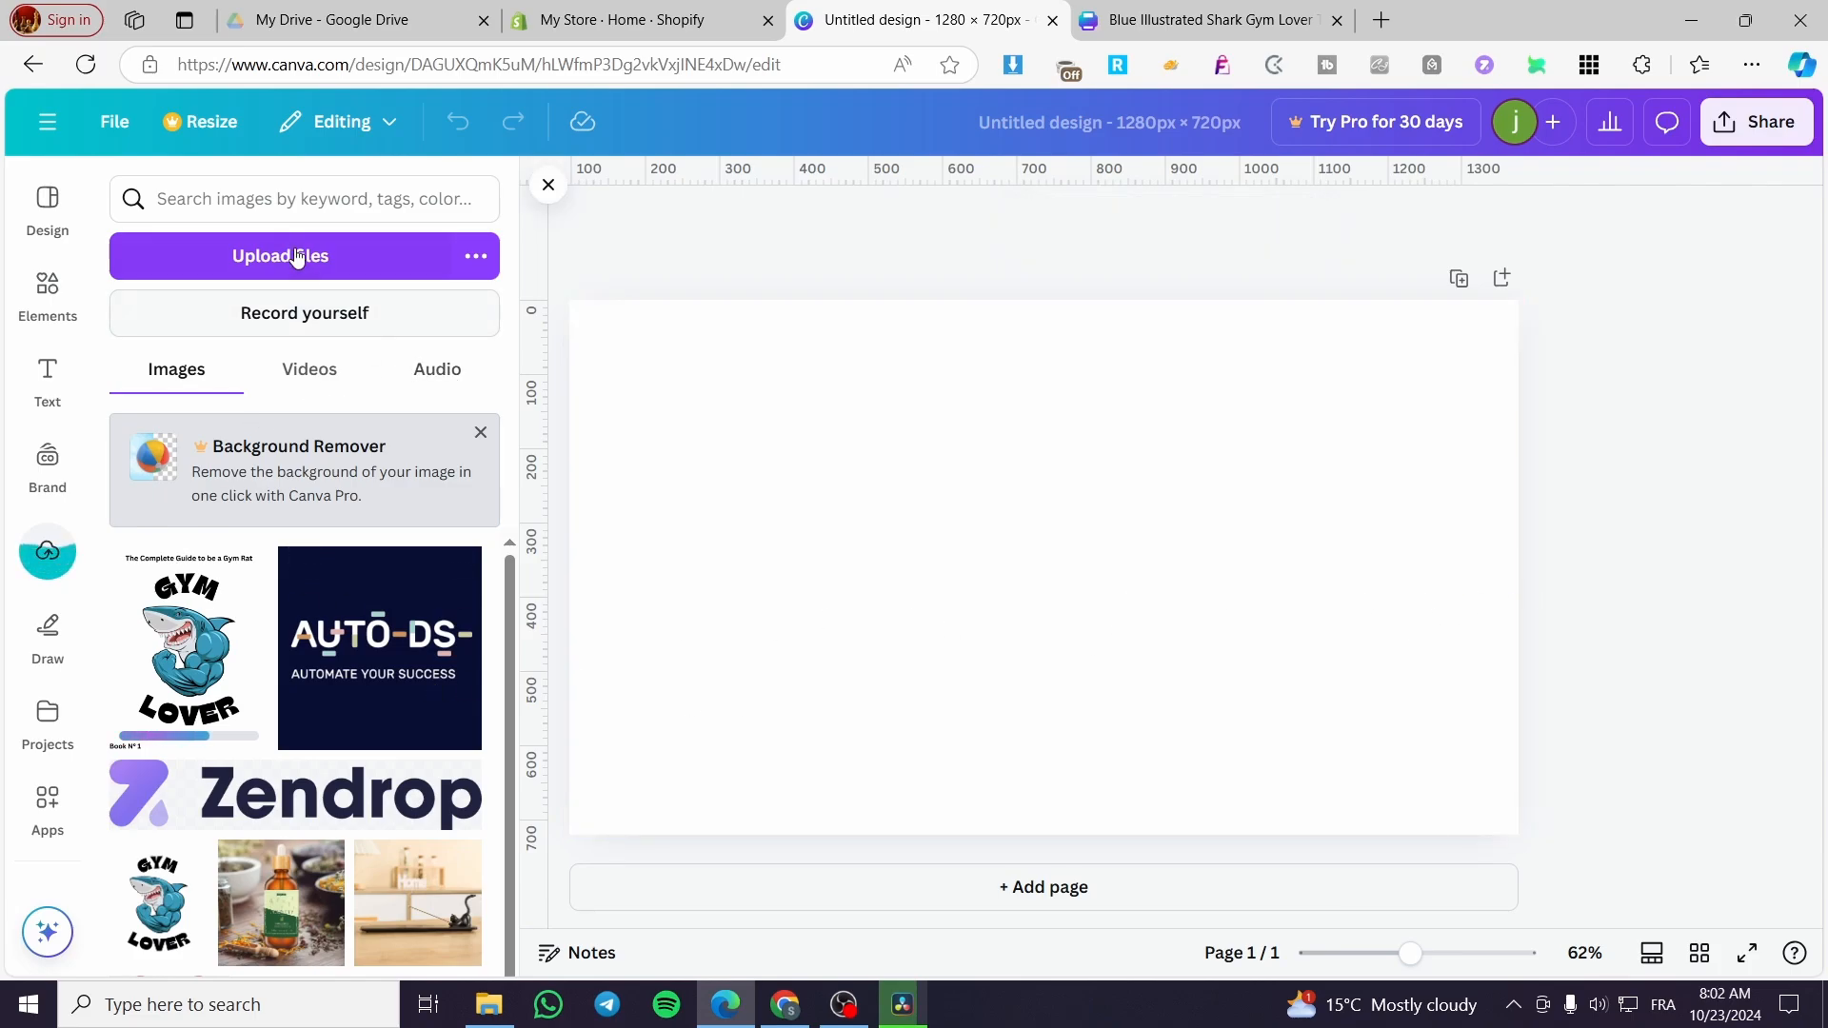
Insert the uploaded shark cover into the blank design and move it to the right side of the page.
click(157, 677)
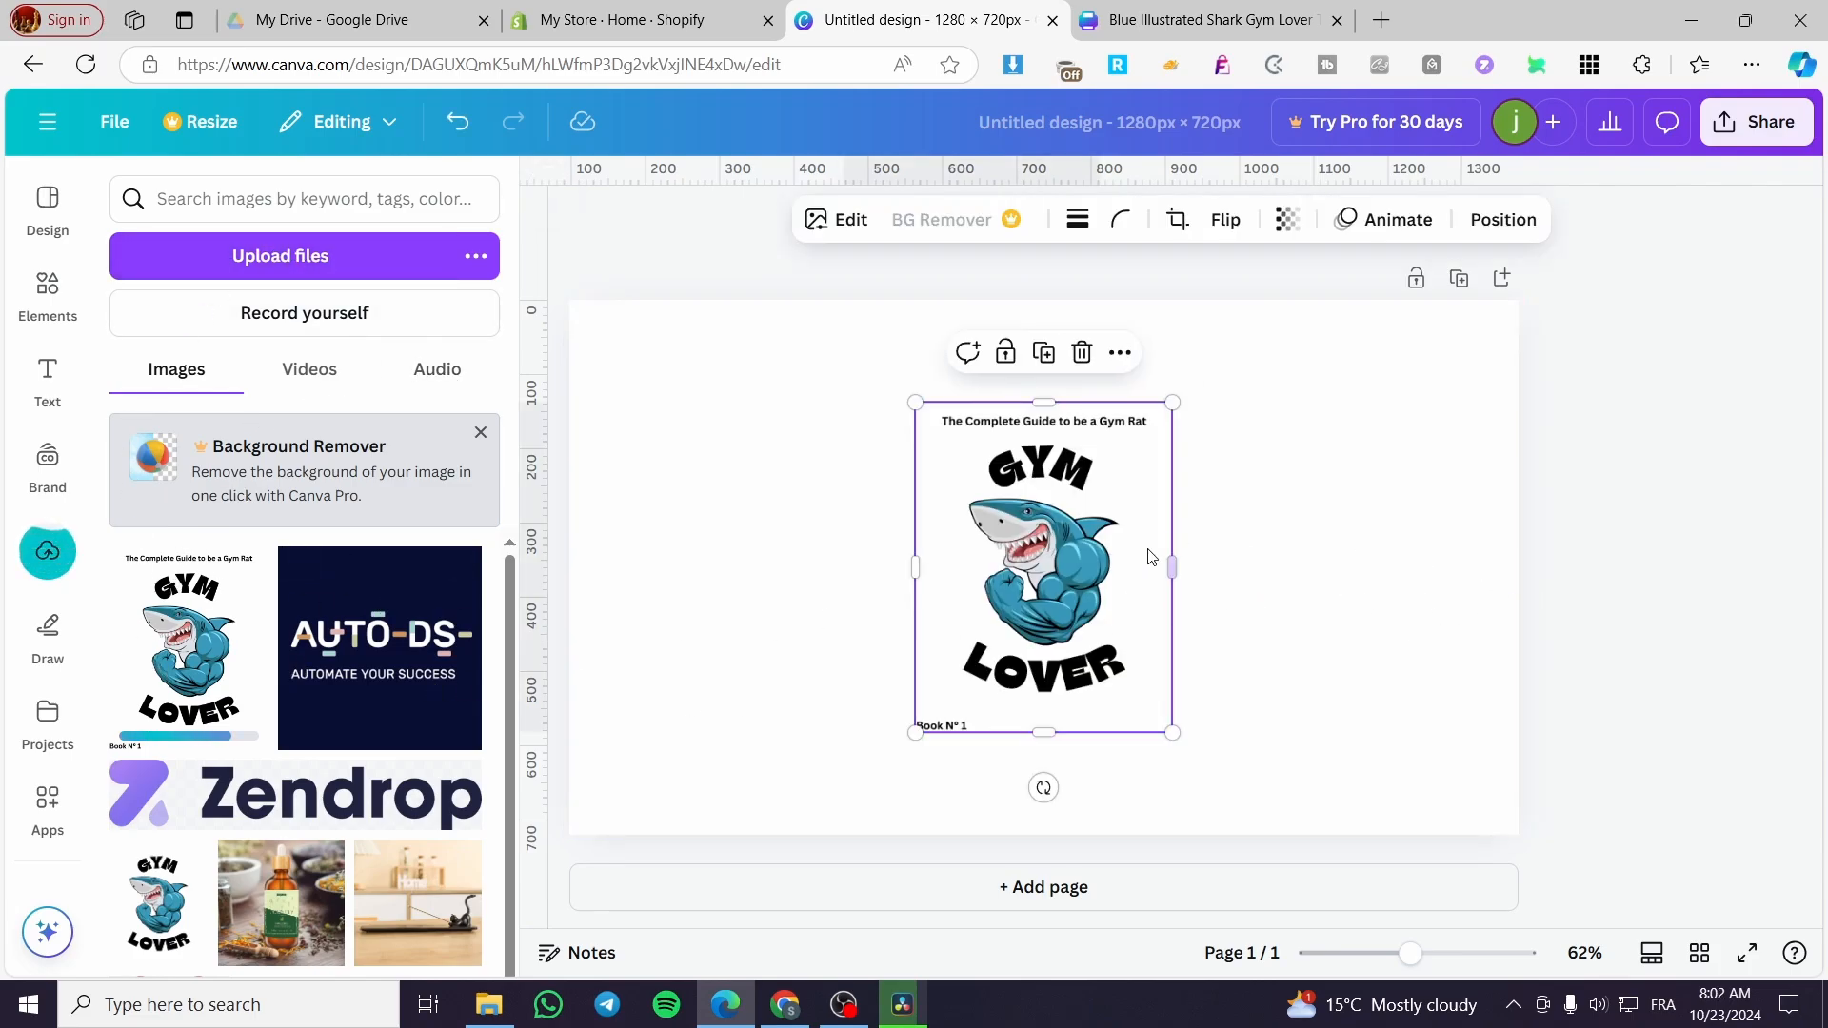
drag(1150, 557, 1465, 586)
click(1698, 596)
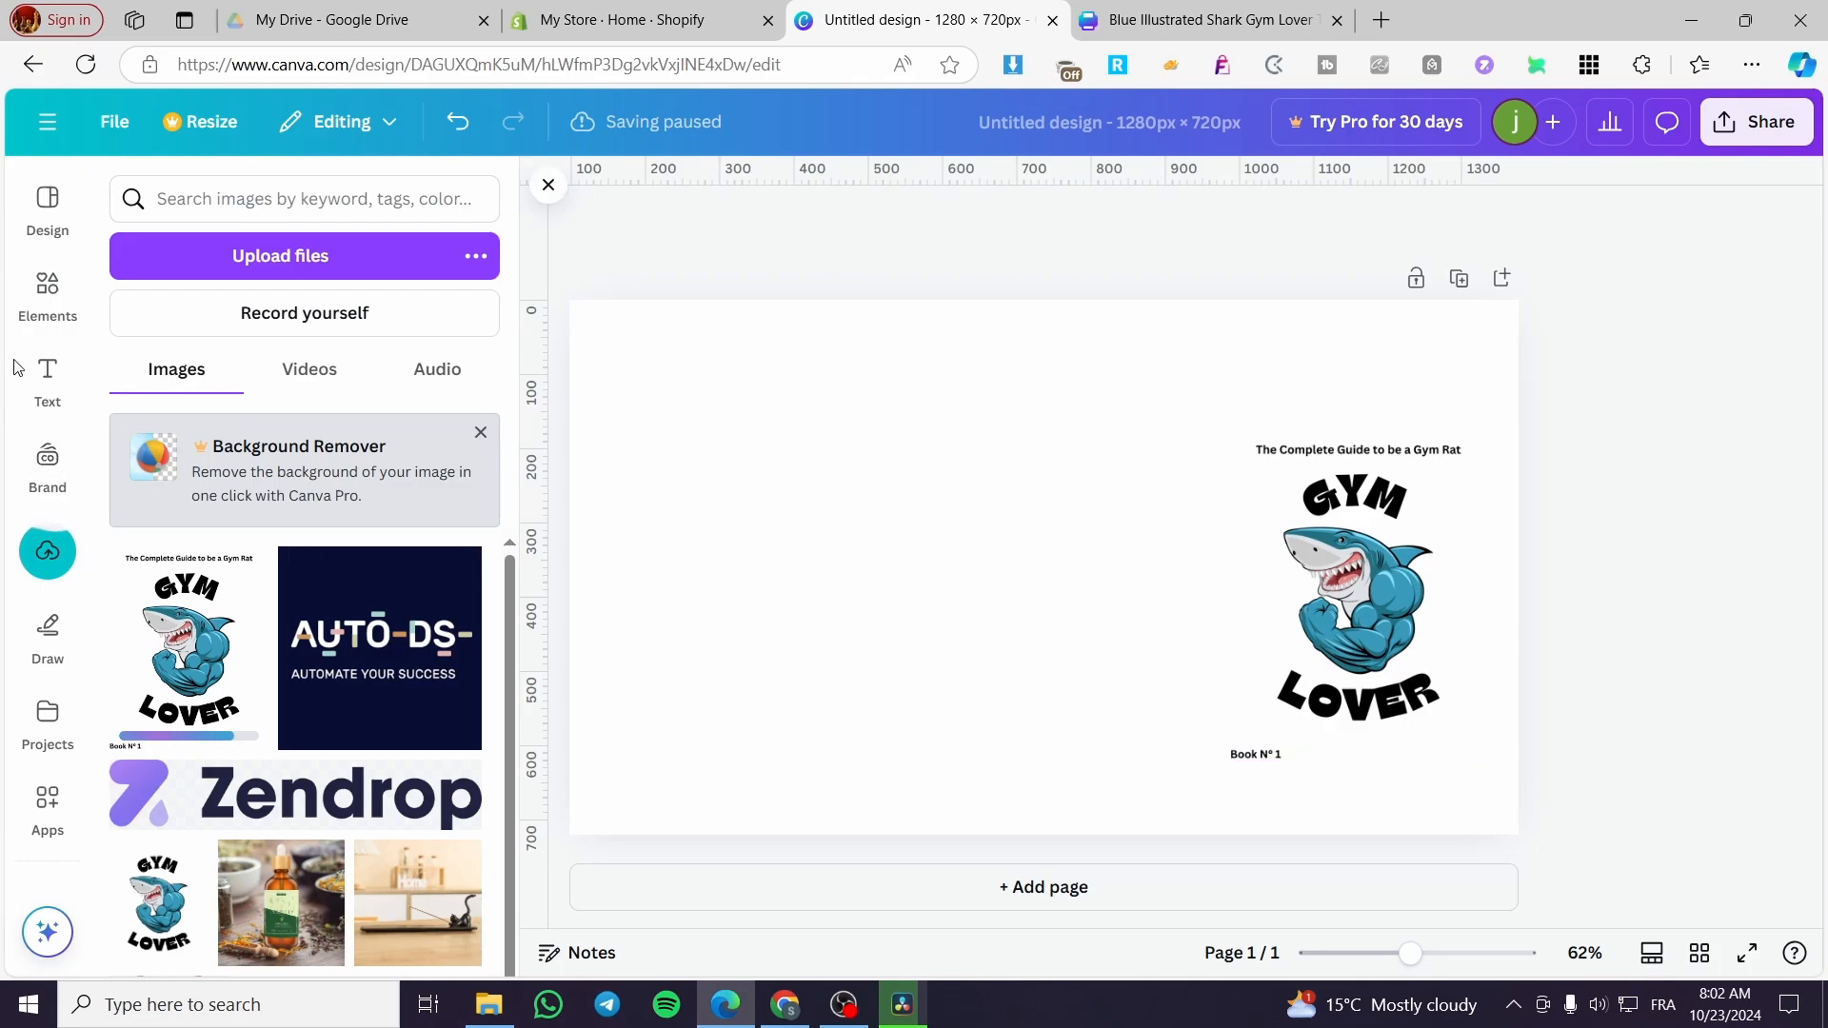
Search the elements for "mockup" and show the full collection of mockups.
click(65, 296)
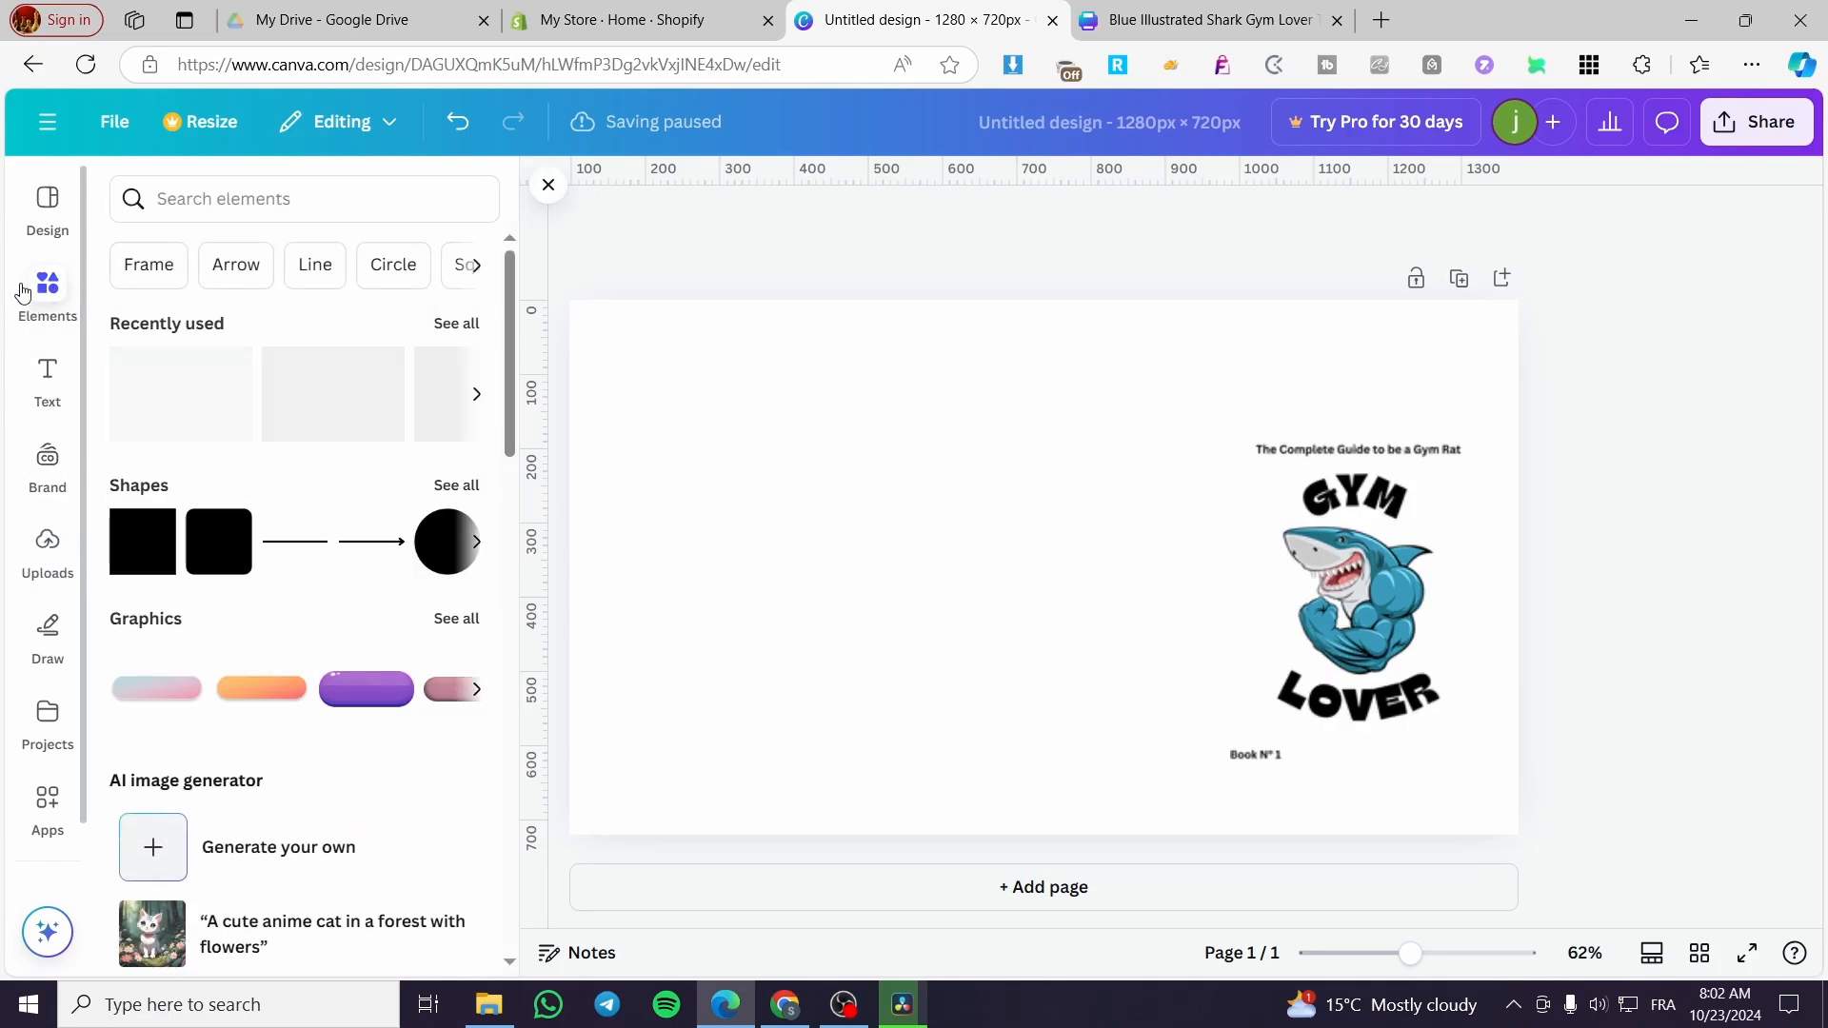
click(237, 198)
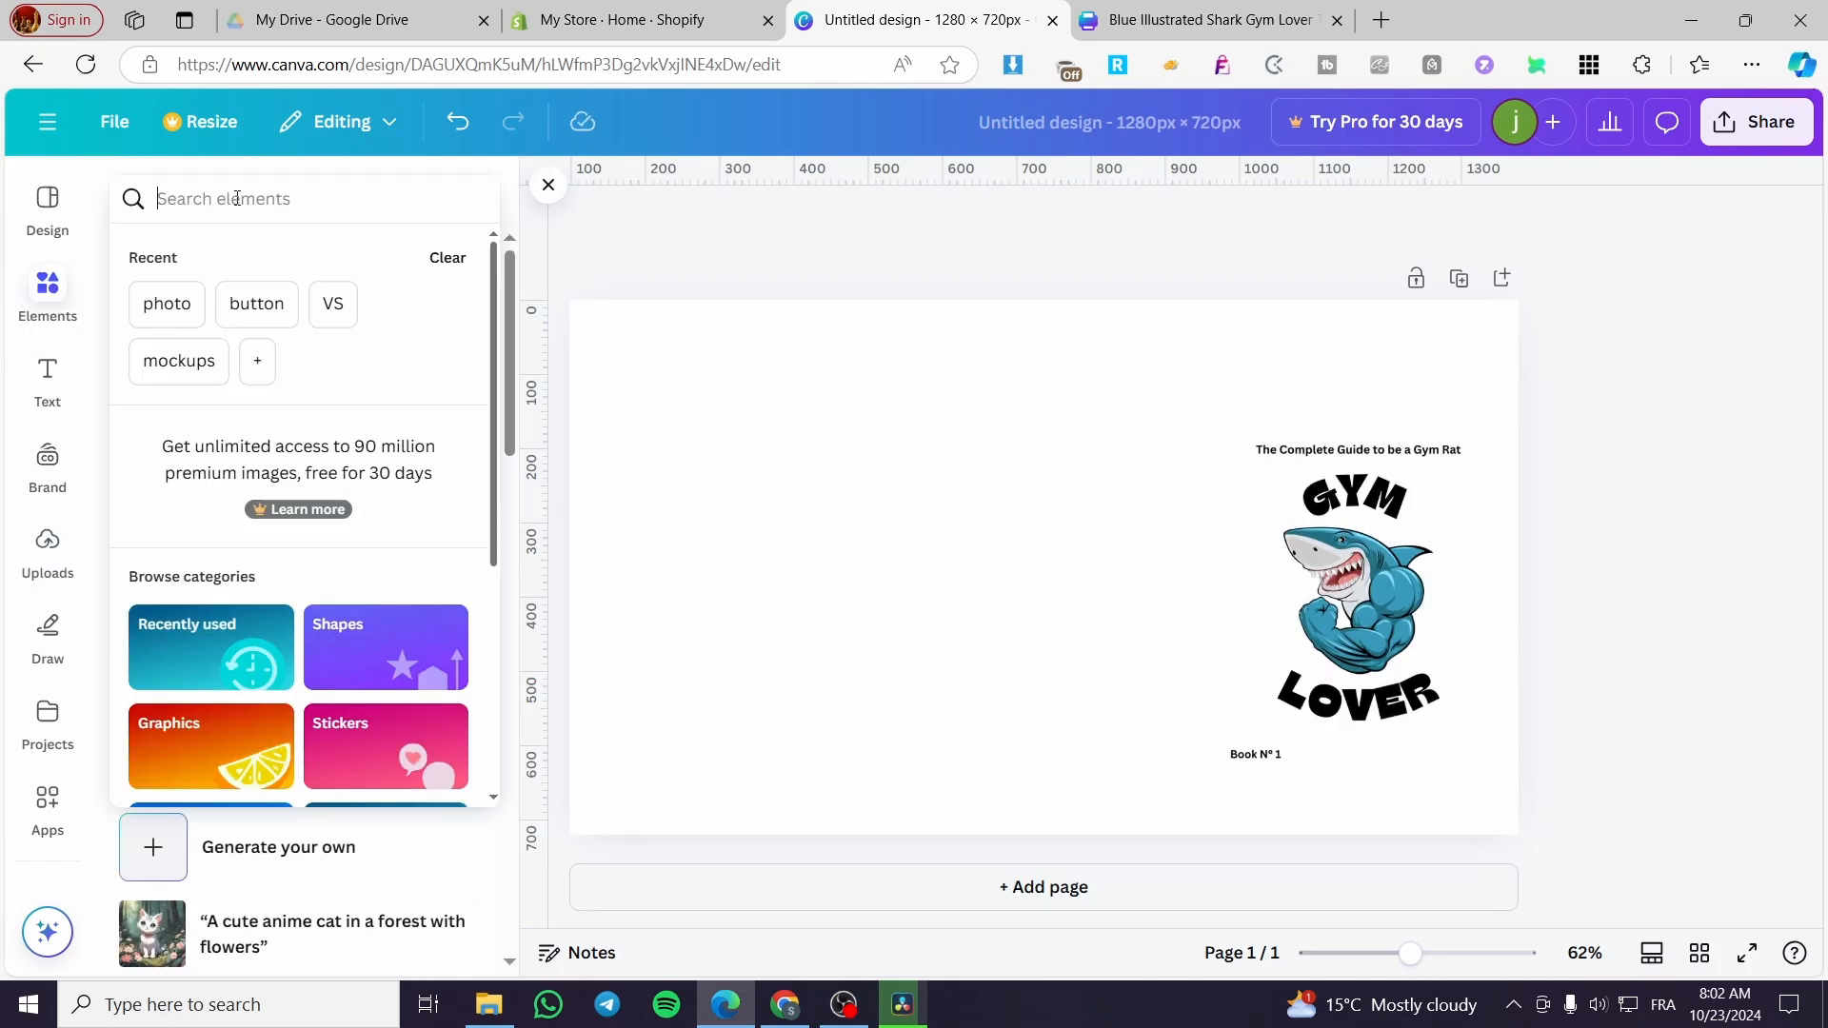
text(mockup)
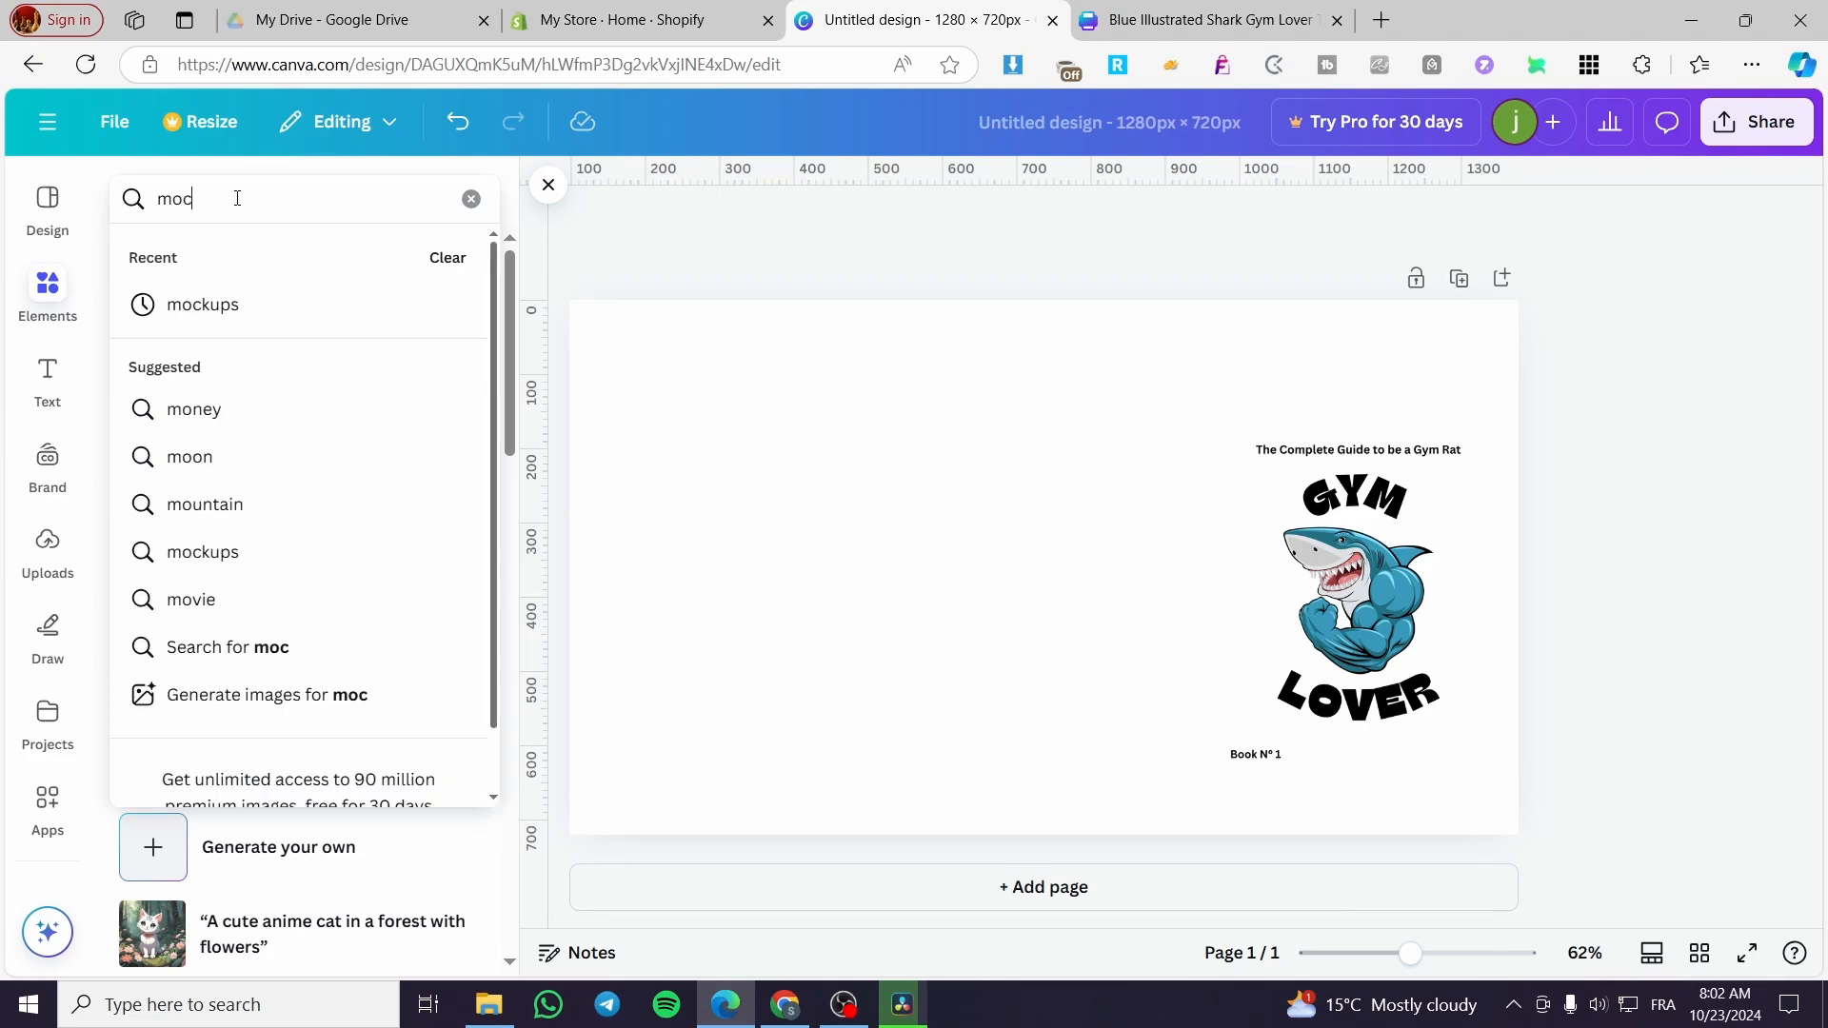
key(Return)
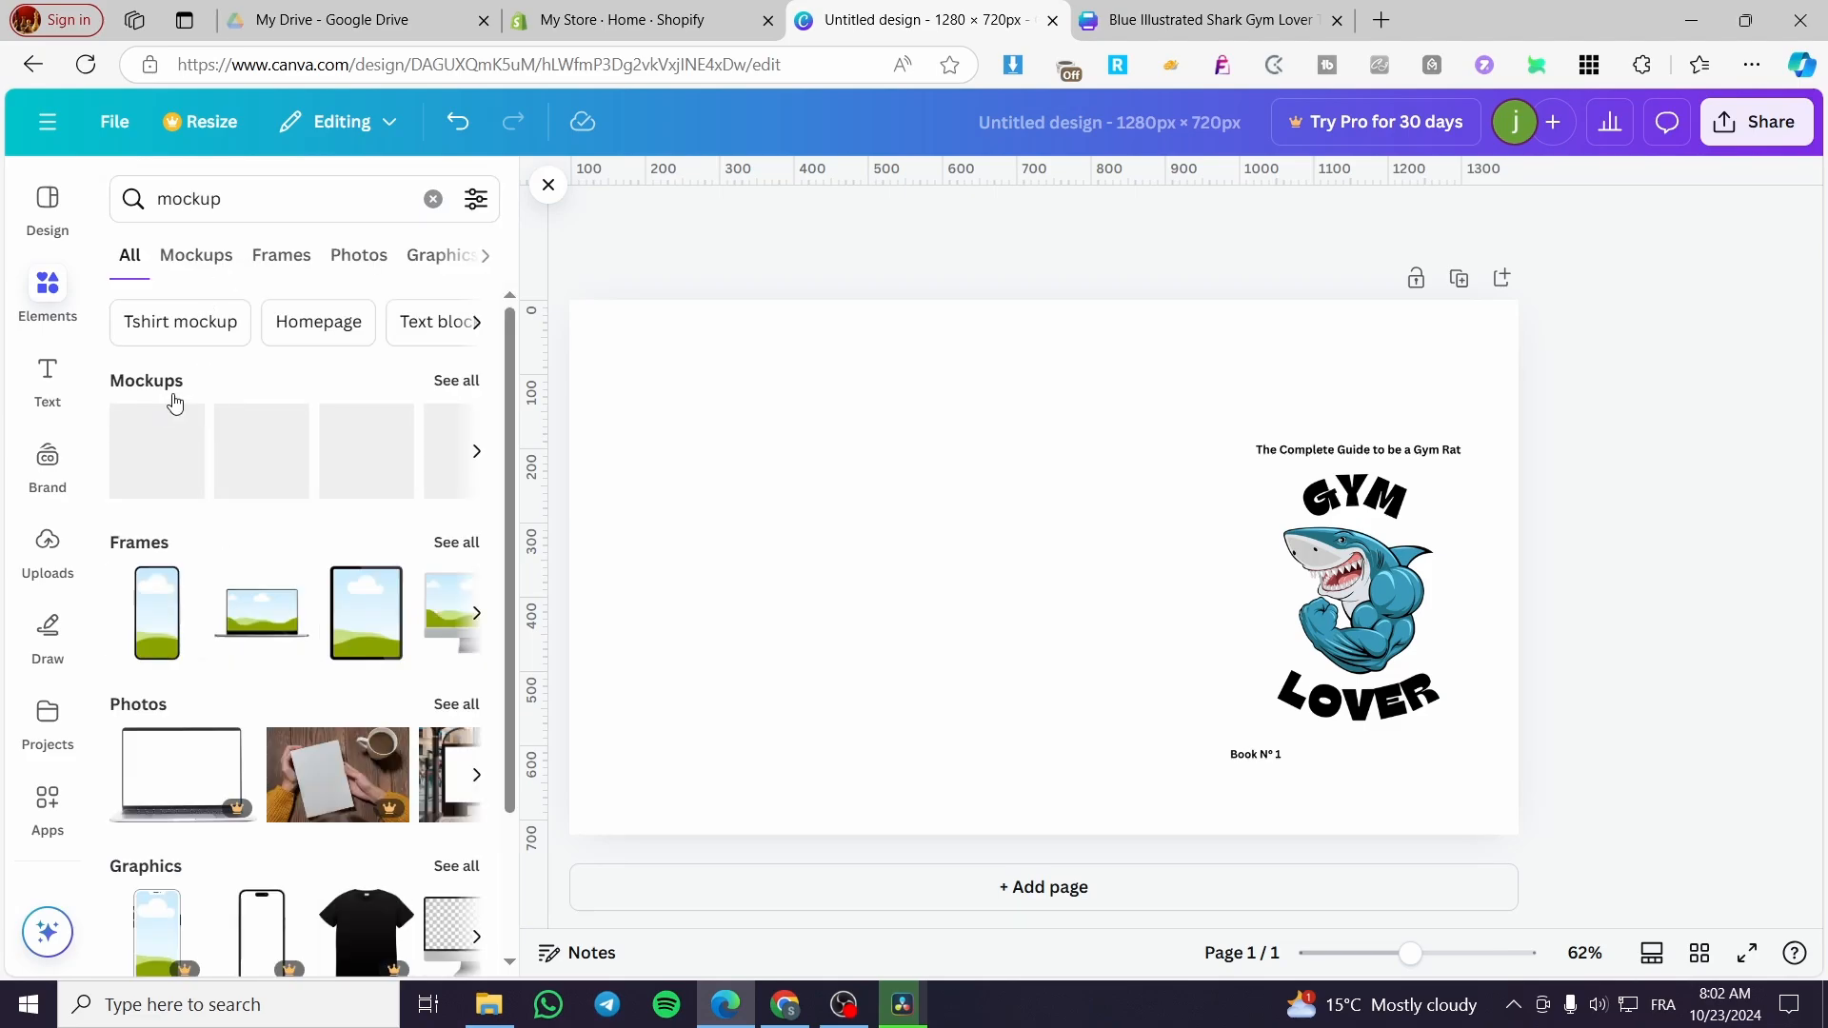
click(447, 381)
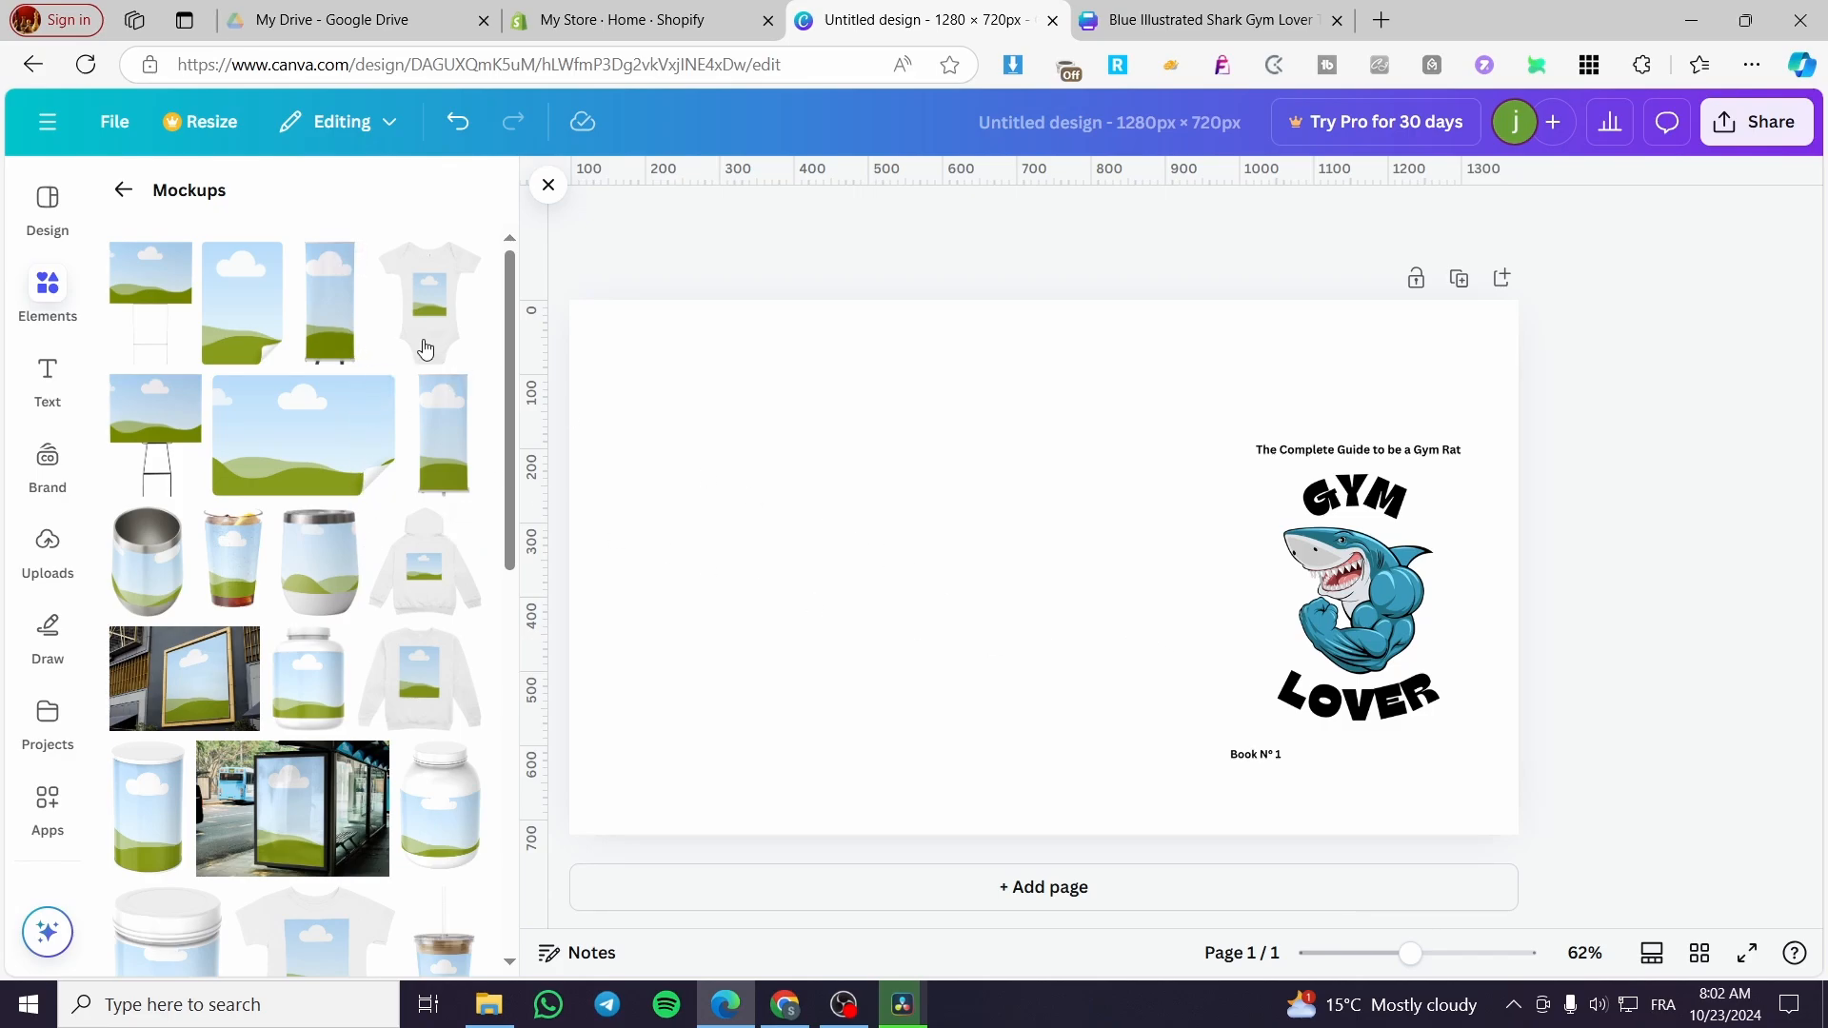
Insert the roll-up banner mockup, place it along the page's left edge, and fill it with the shark cover.
click(326, 302)
drag(1057, 647, 784, 757)
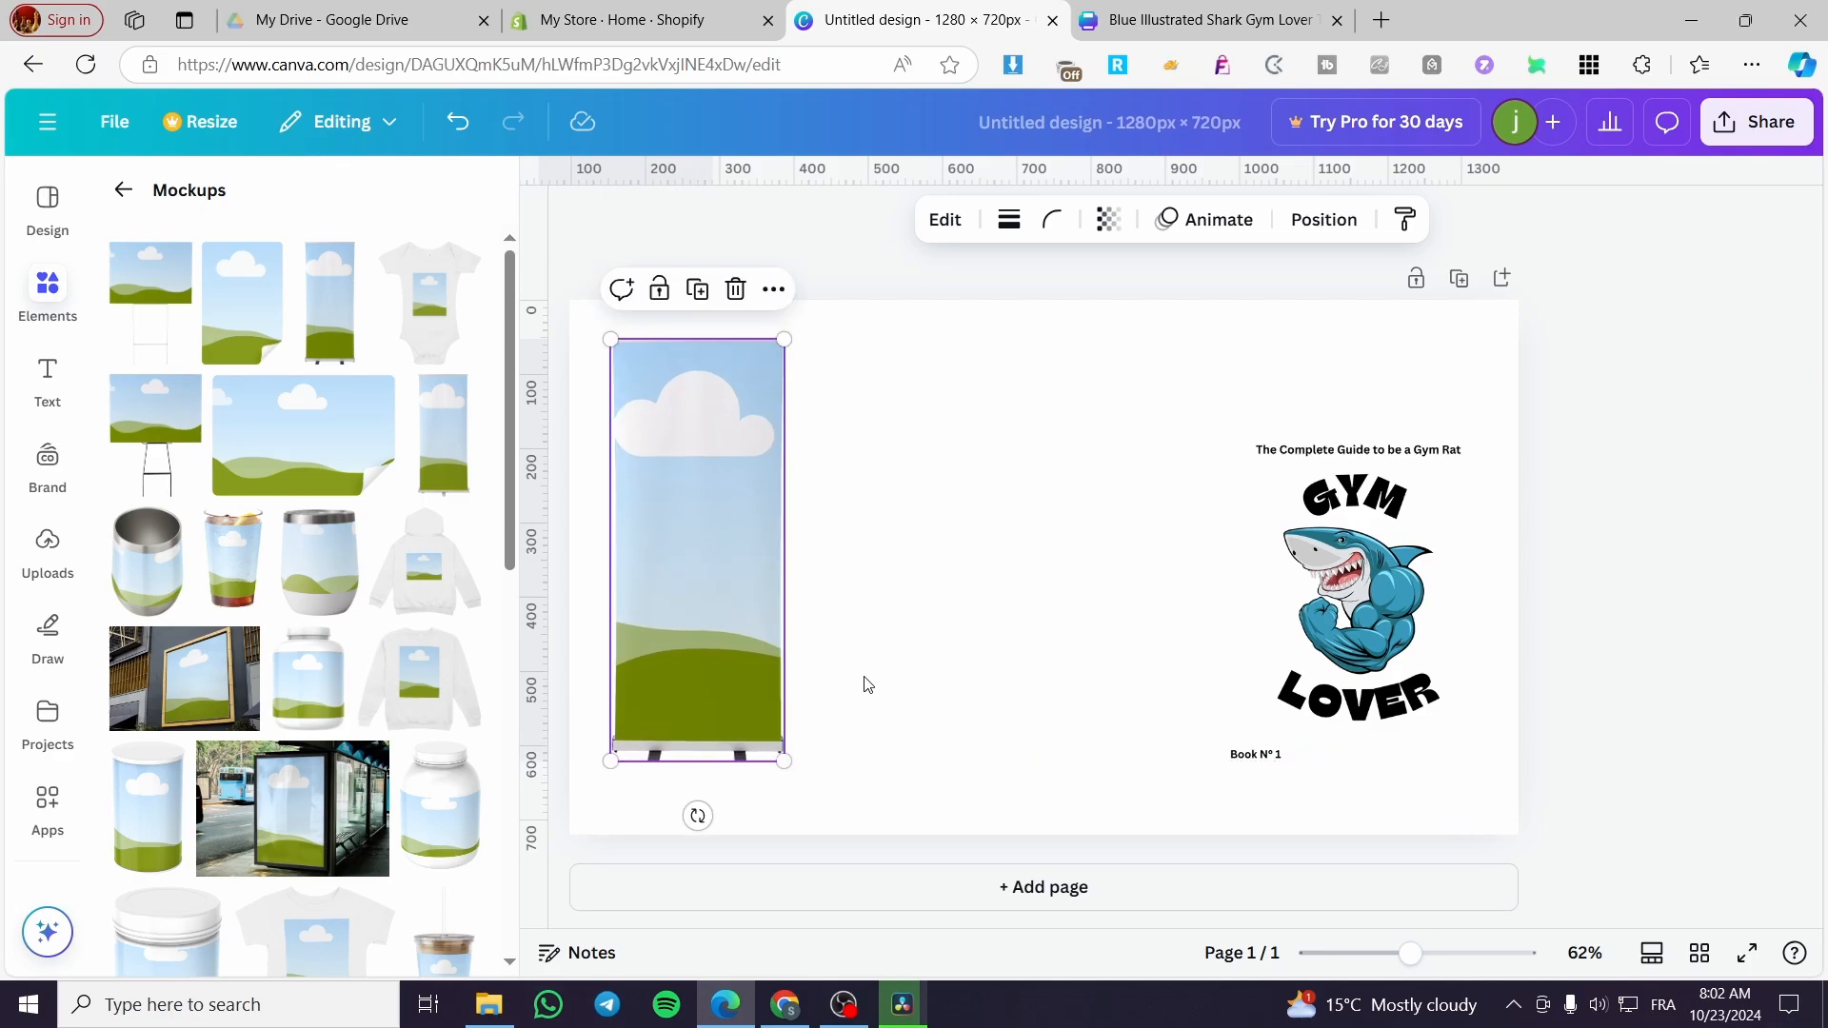
click(866, 684)
drag(1366, 645, 708, 575)
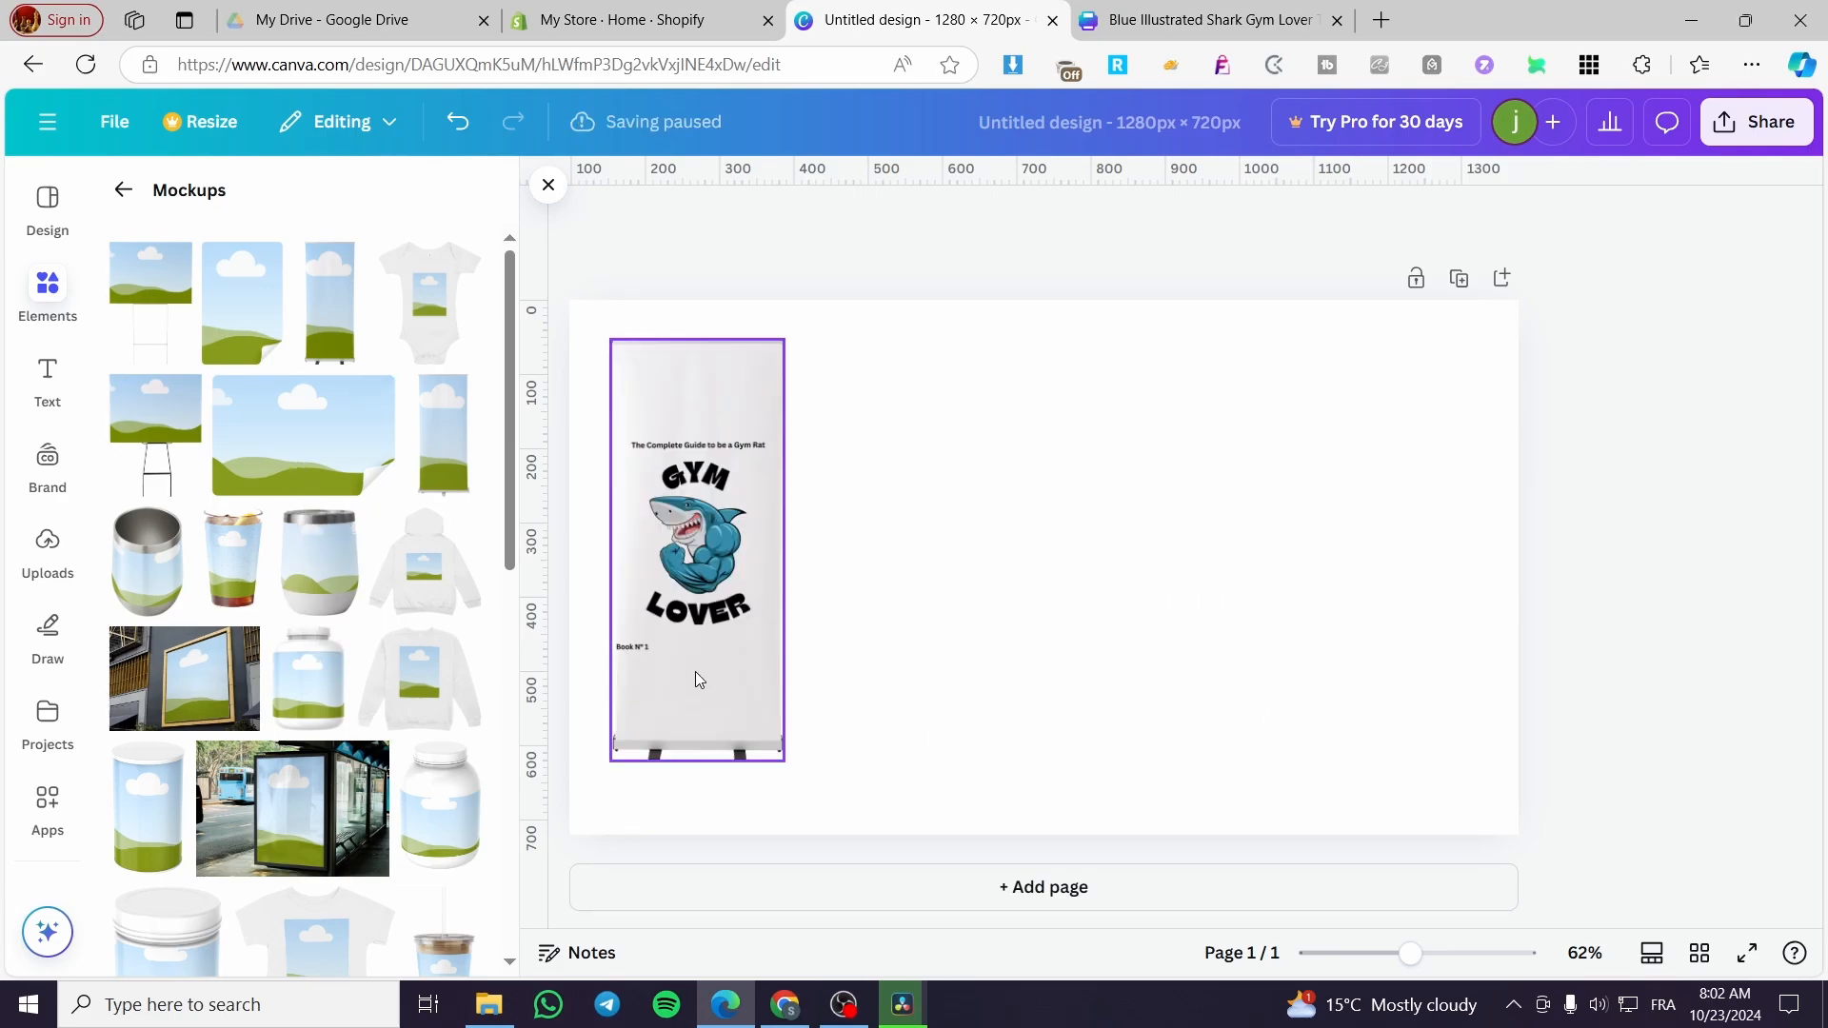
Add the landscape mockup with the curled corner beside the banner and fill it with the uploaded shark cover.
click(273, 457)
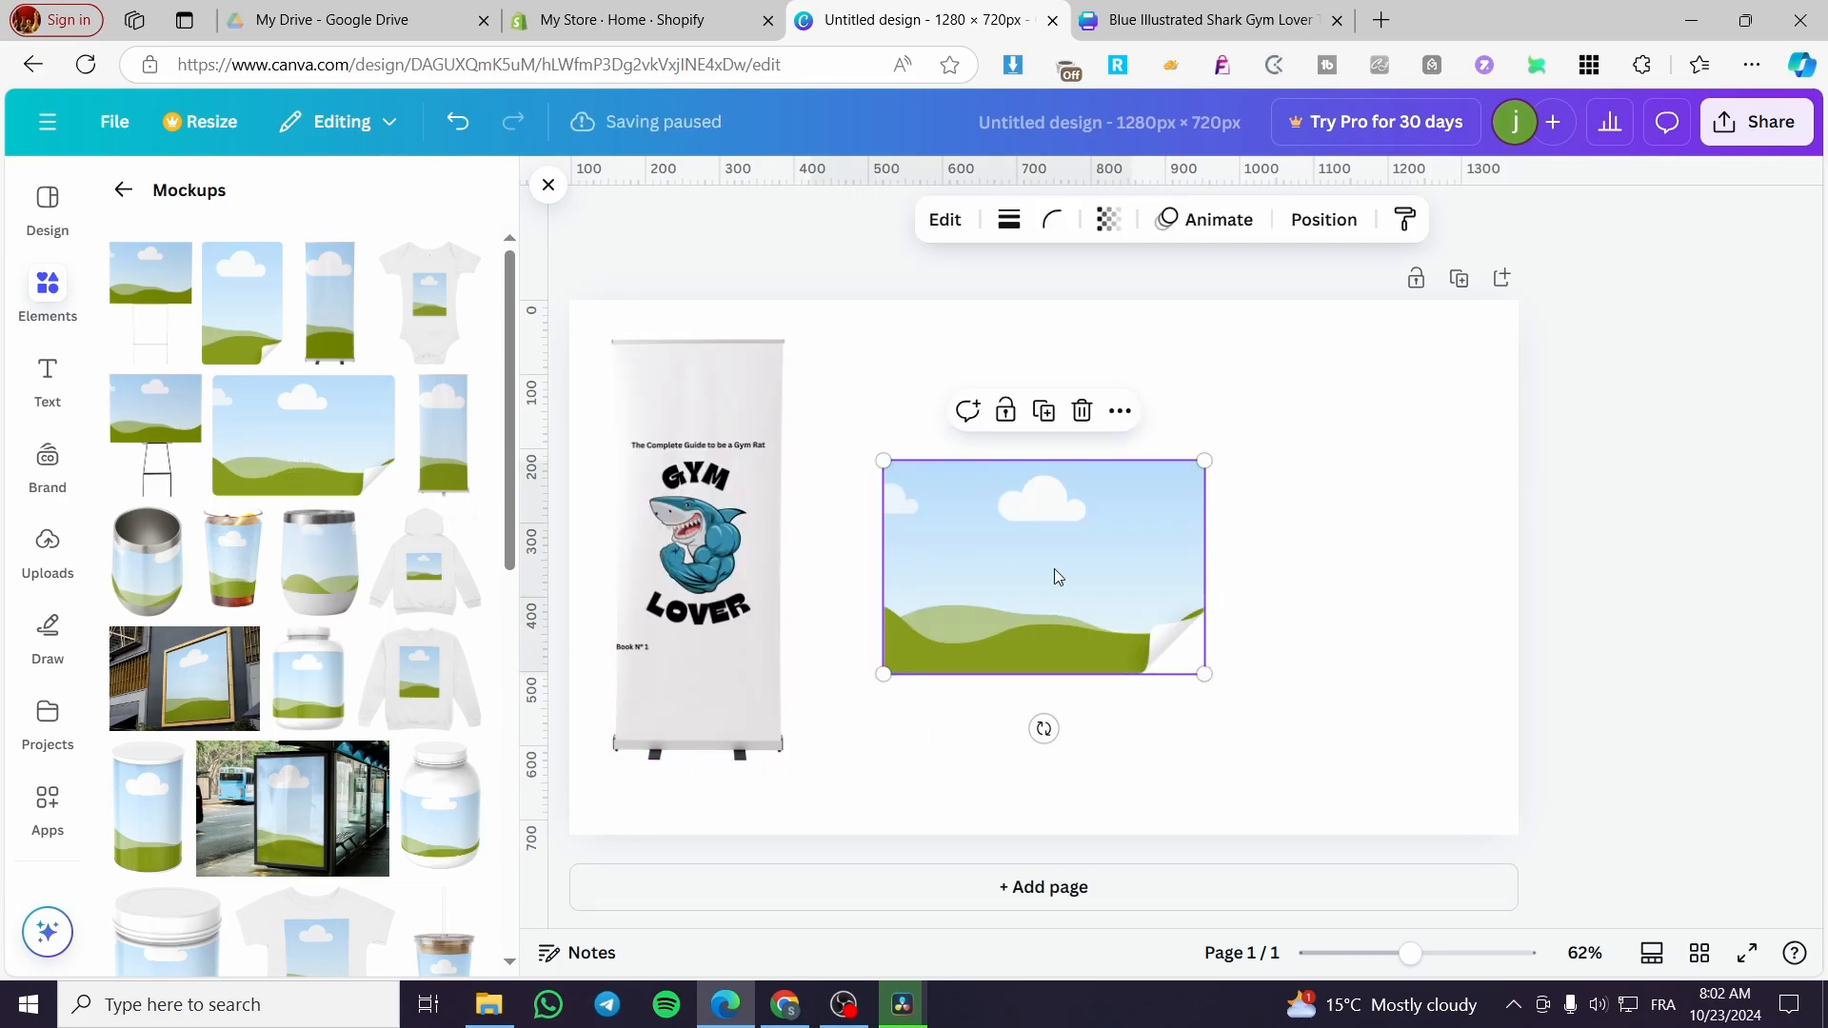
drag(1057, 576, 1233, 496)
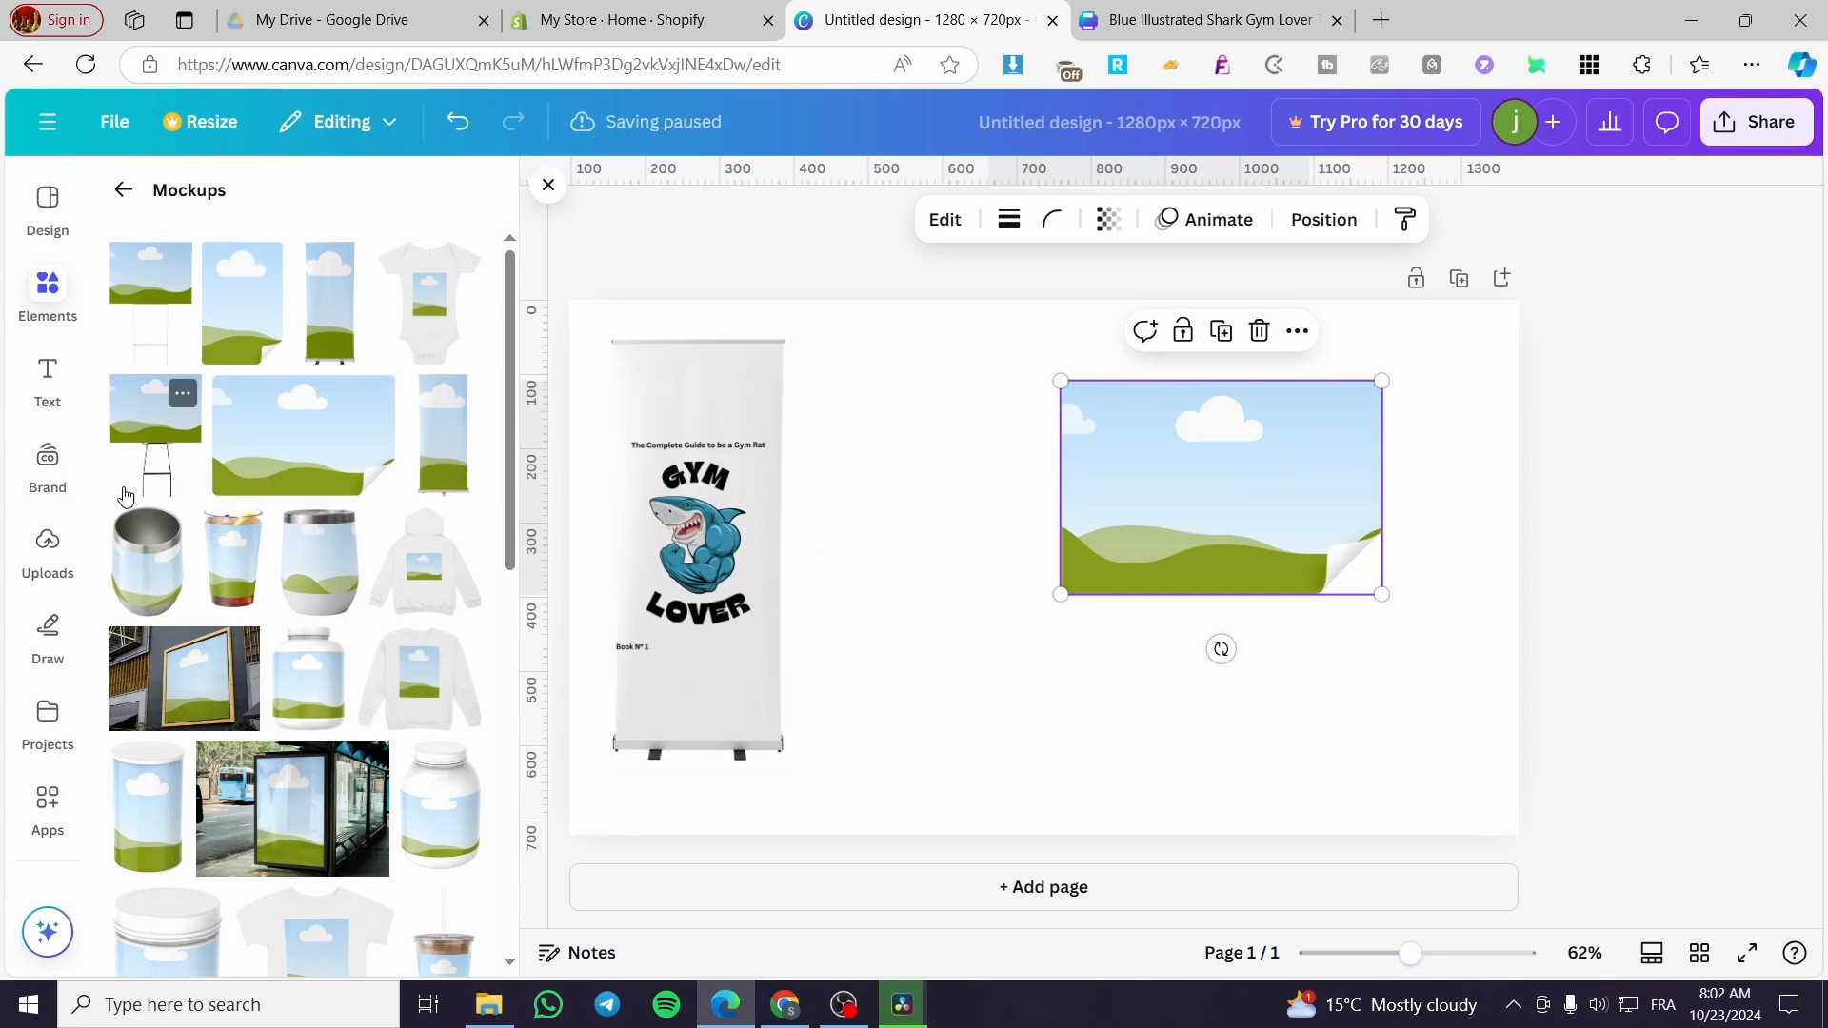
click(47, 547)
click(189, 648)
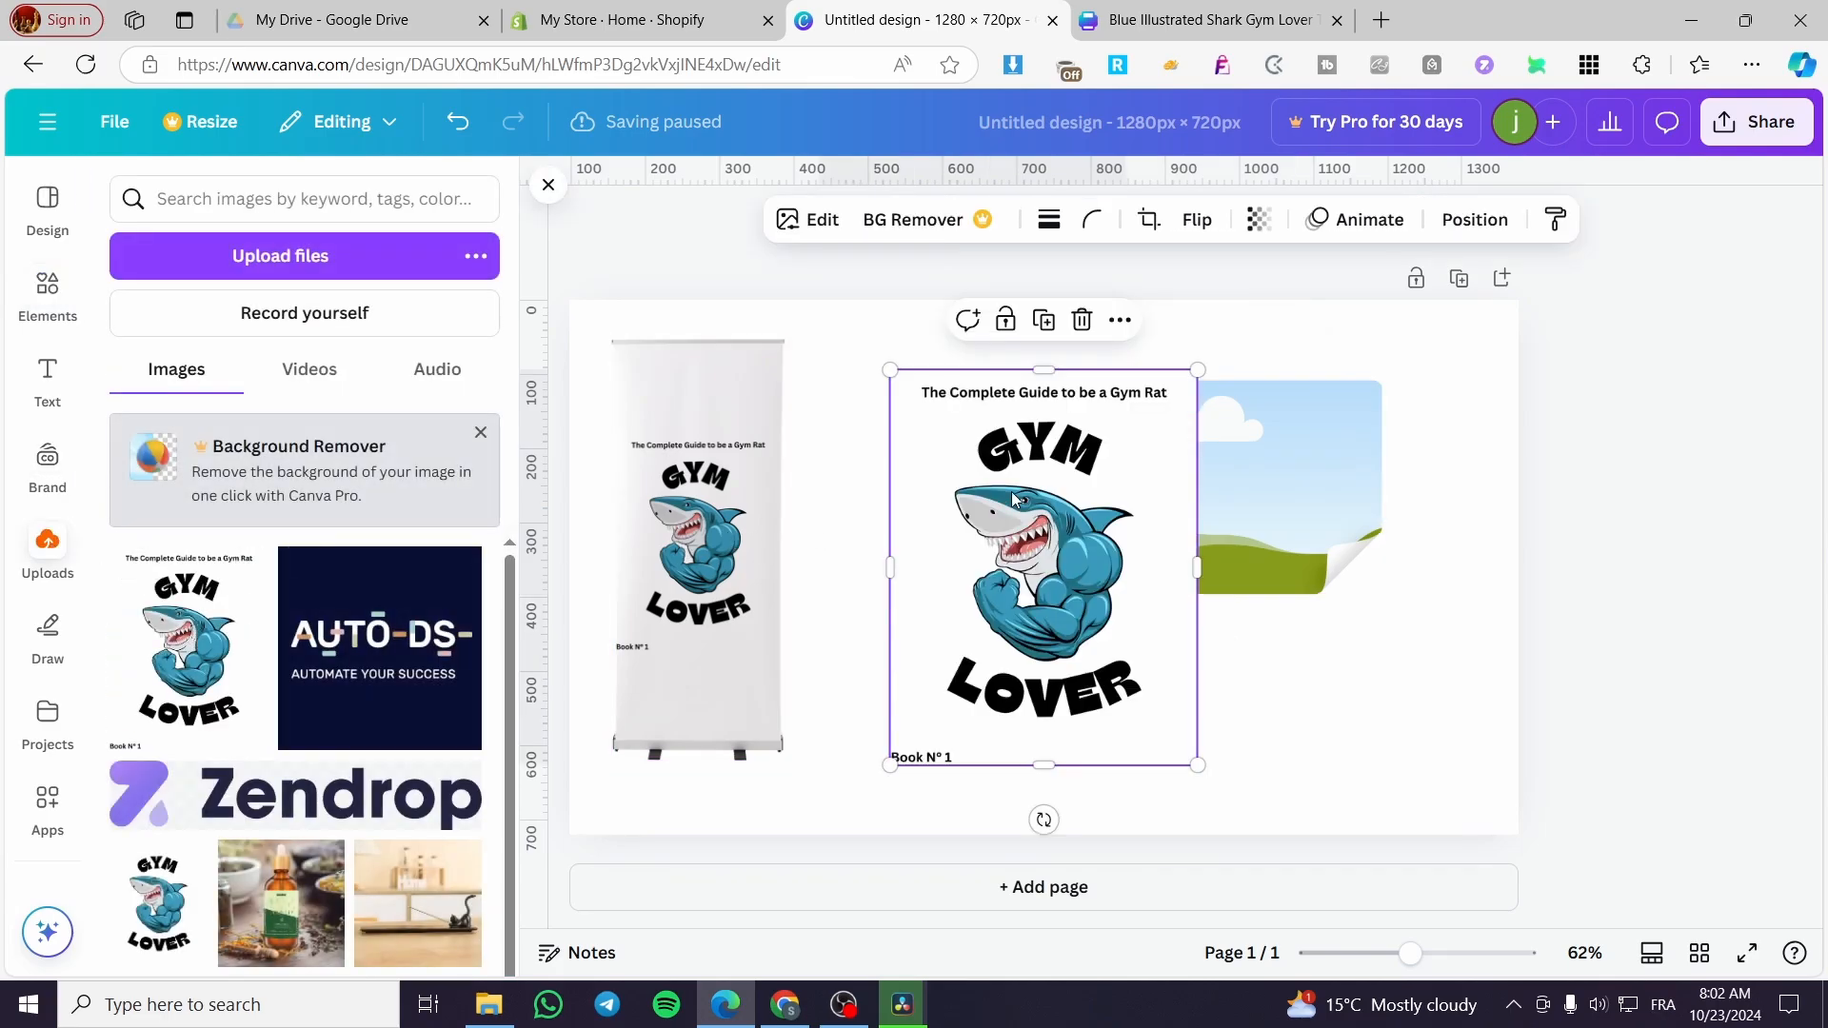
mouse_move(1015, 499)
mouse_down()
mouse_move(1282, 513)
mouse_move(1266, 482)
mouse_move(987, 477)
mouse_up()
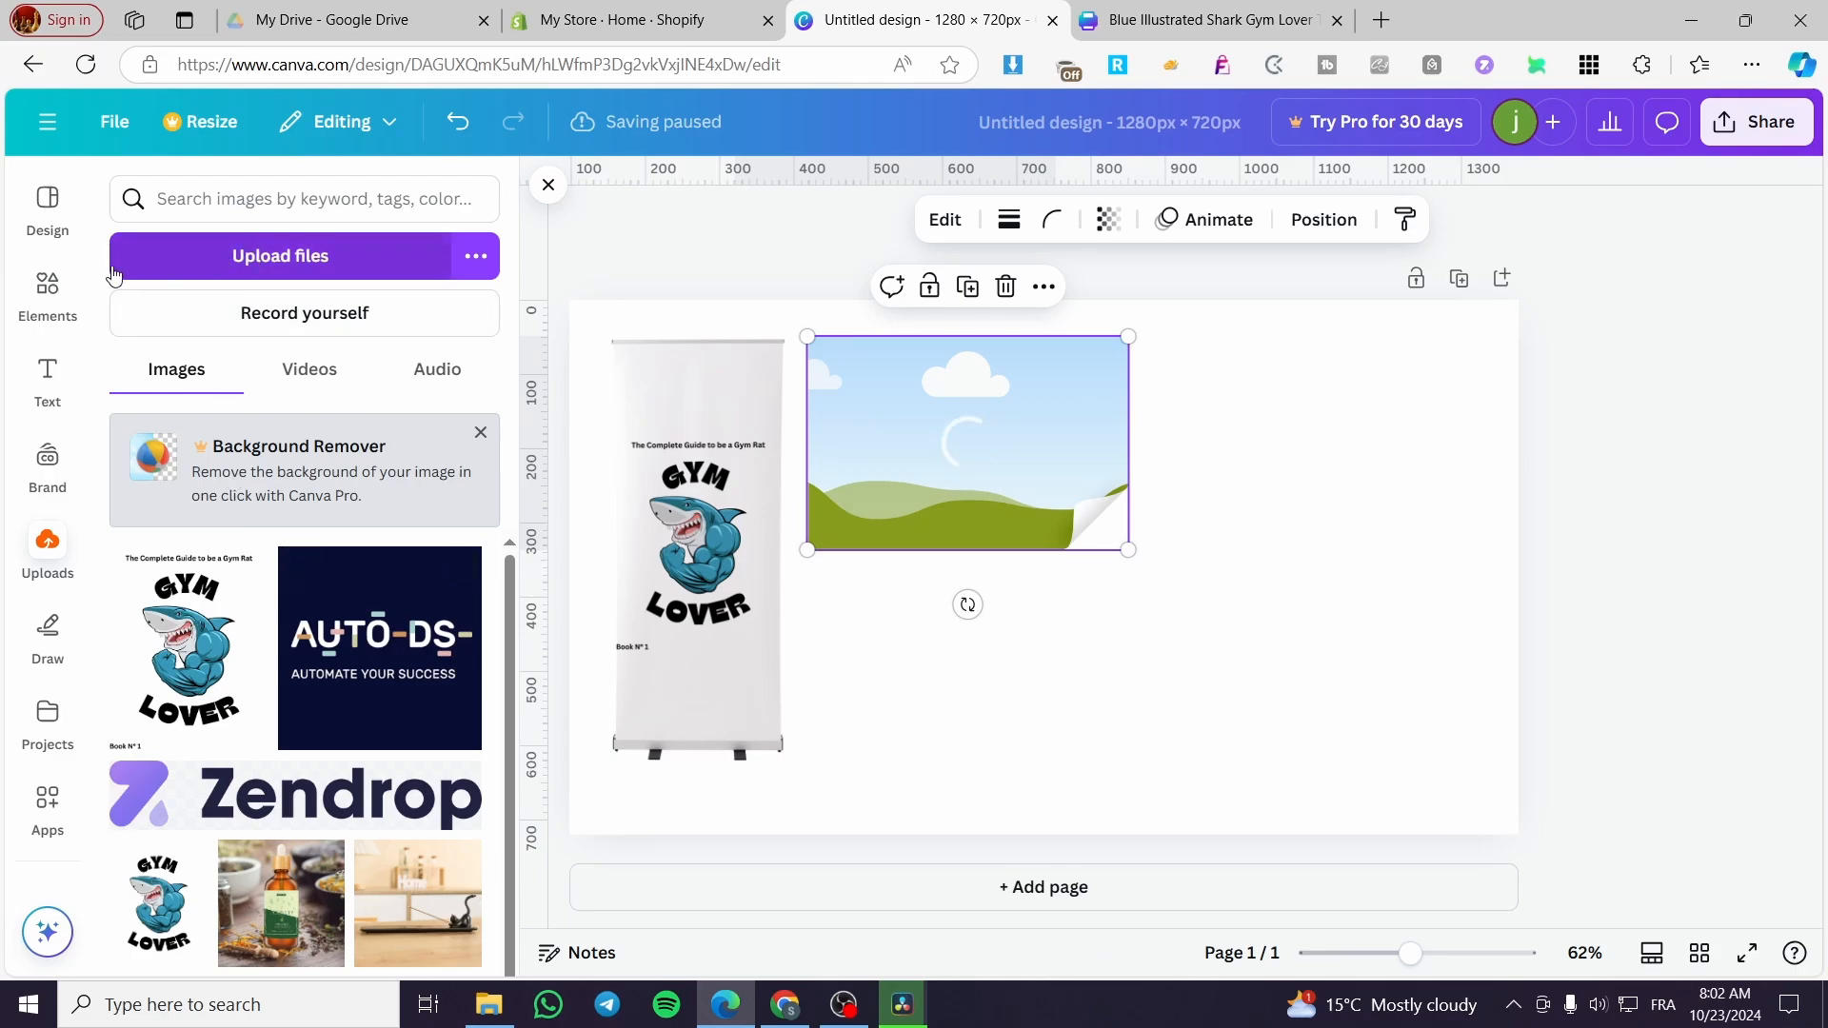
Add the bus shelter mockup below the curled-corner poster, enlarge it to the page's bottom edge, and fill it with the shark cover.
click(47, 283)
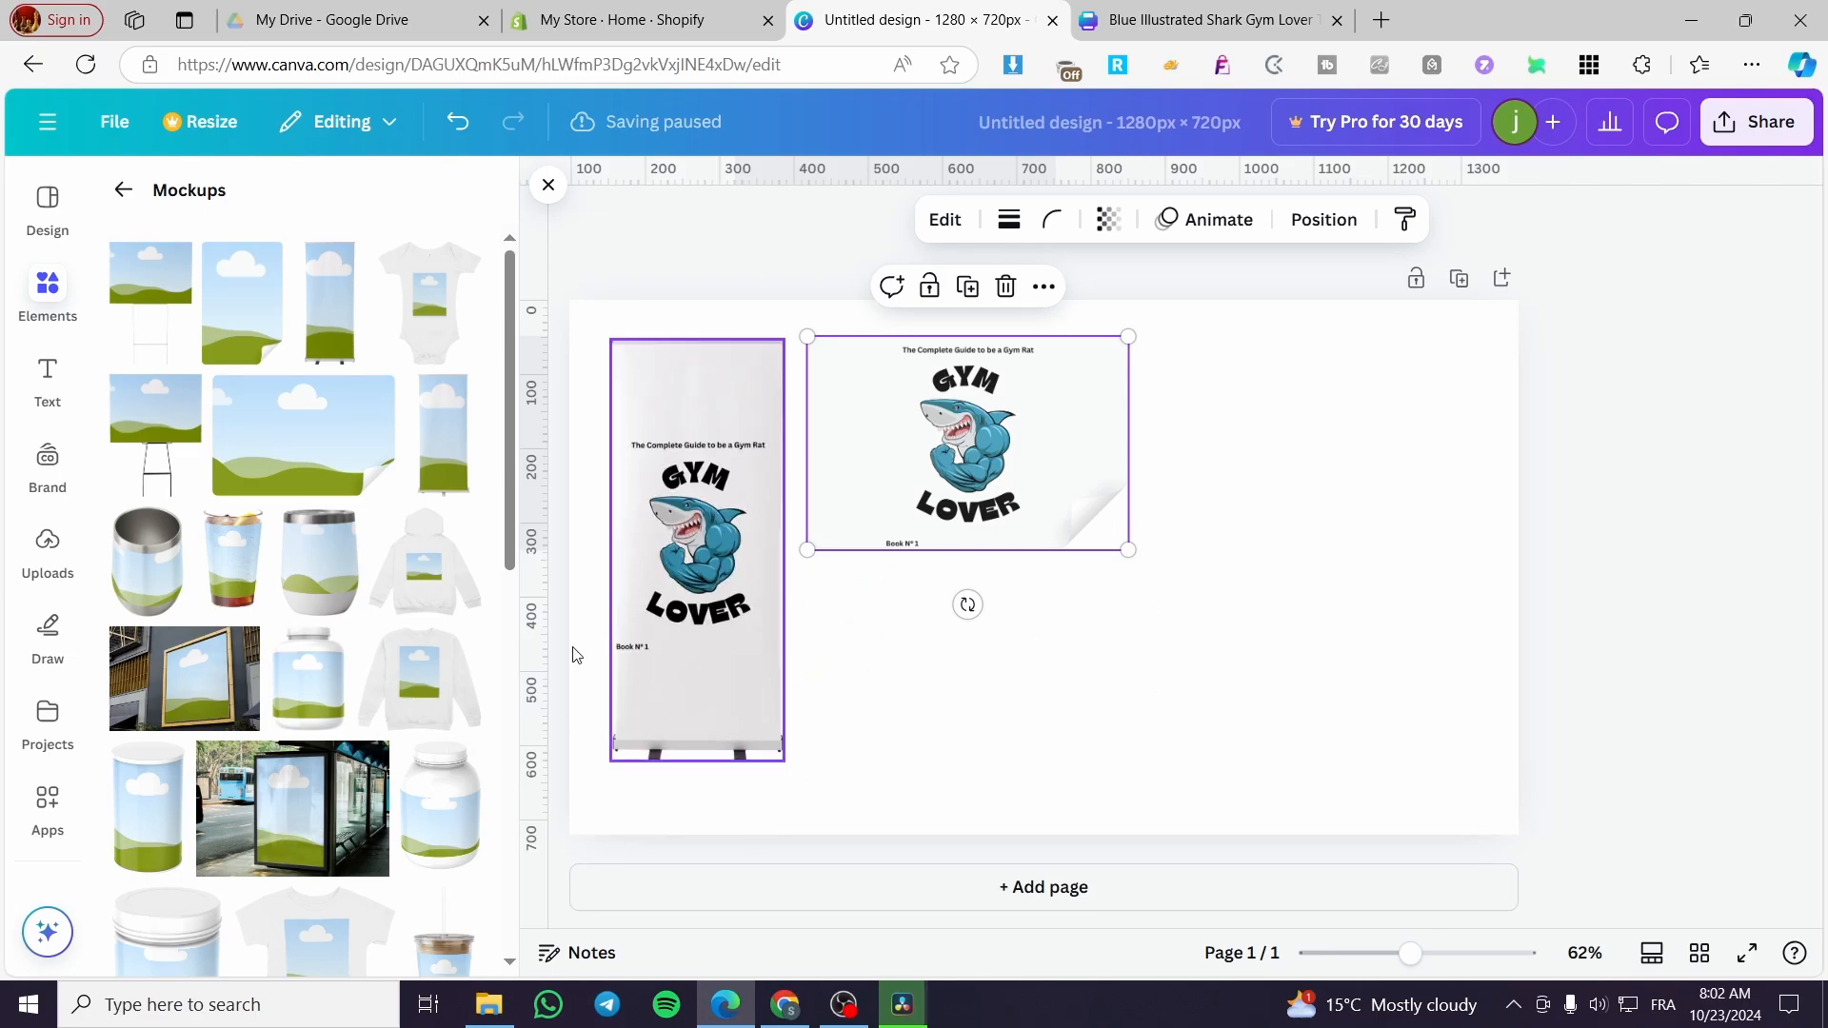
click(306, 850)
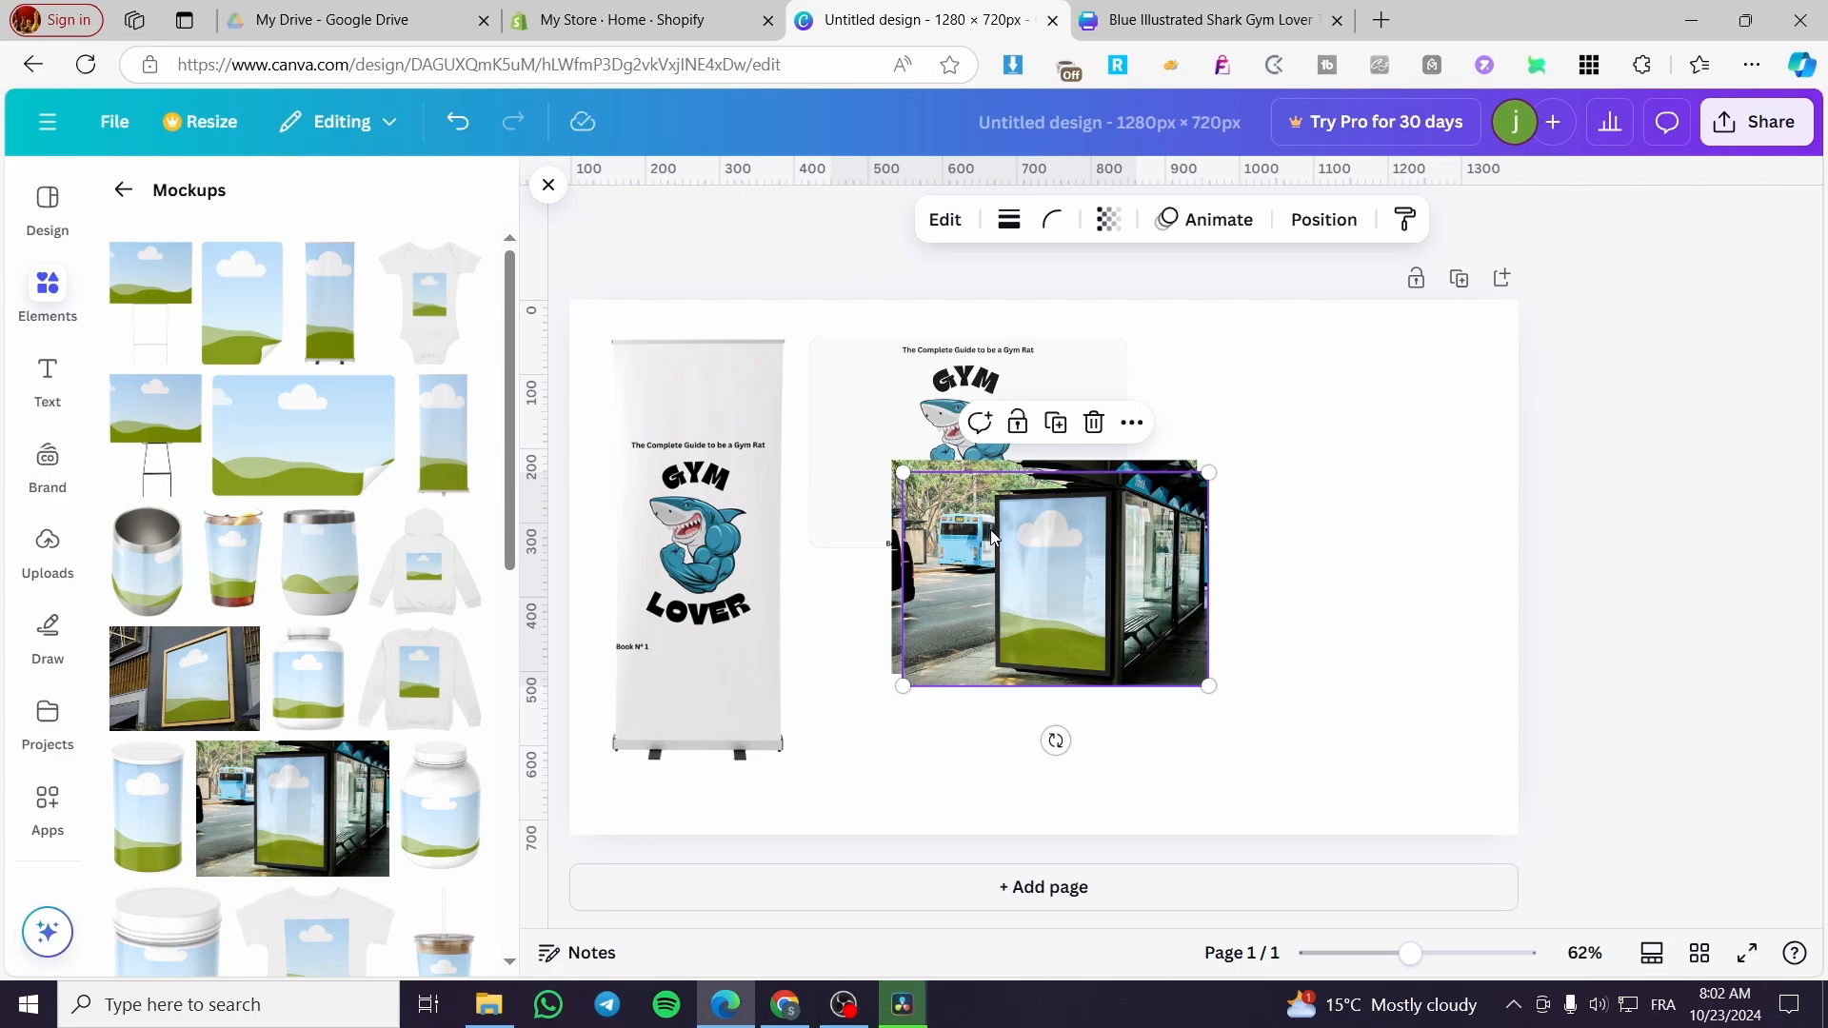
drag(991, 536, 1244, 460)
drag(1371, 548, 1006, 700)
drag(1122, 763, 1212, 828)
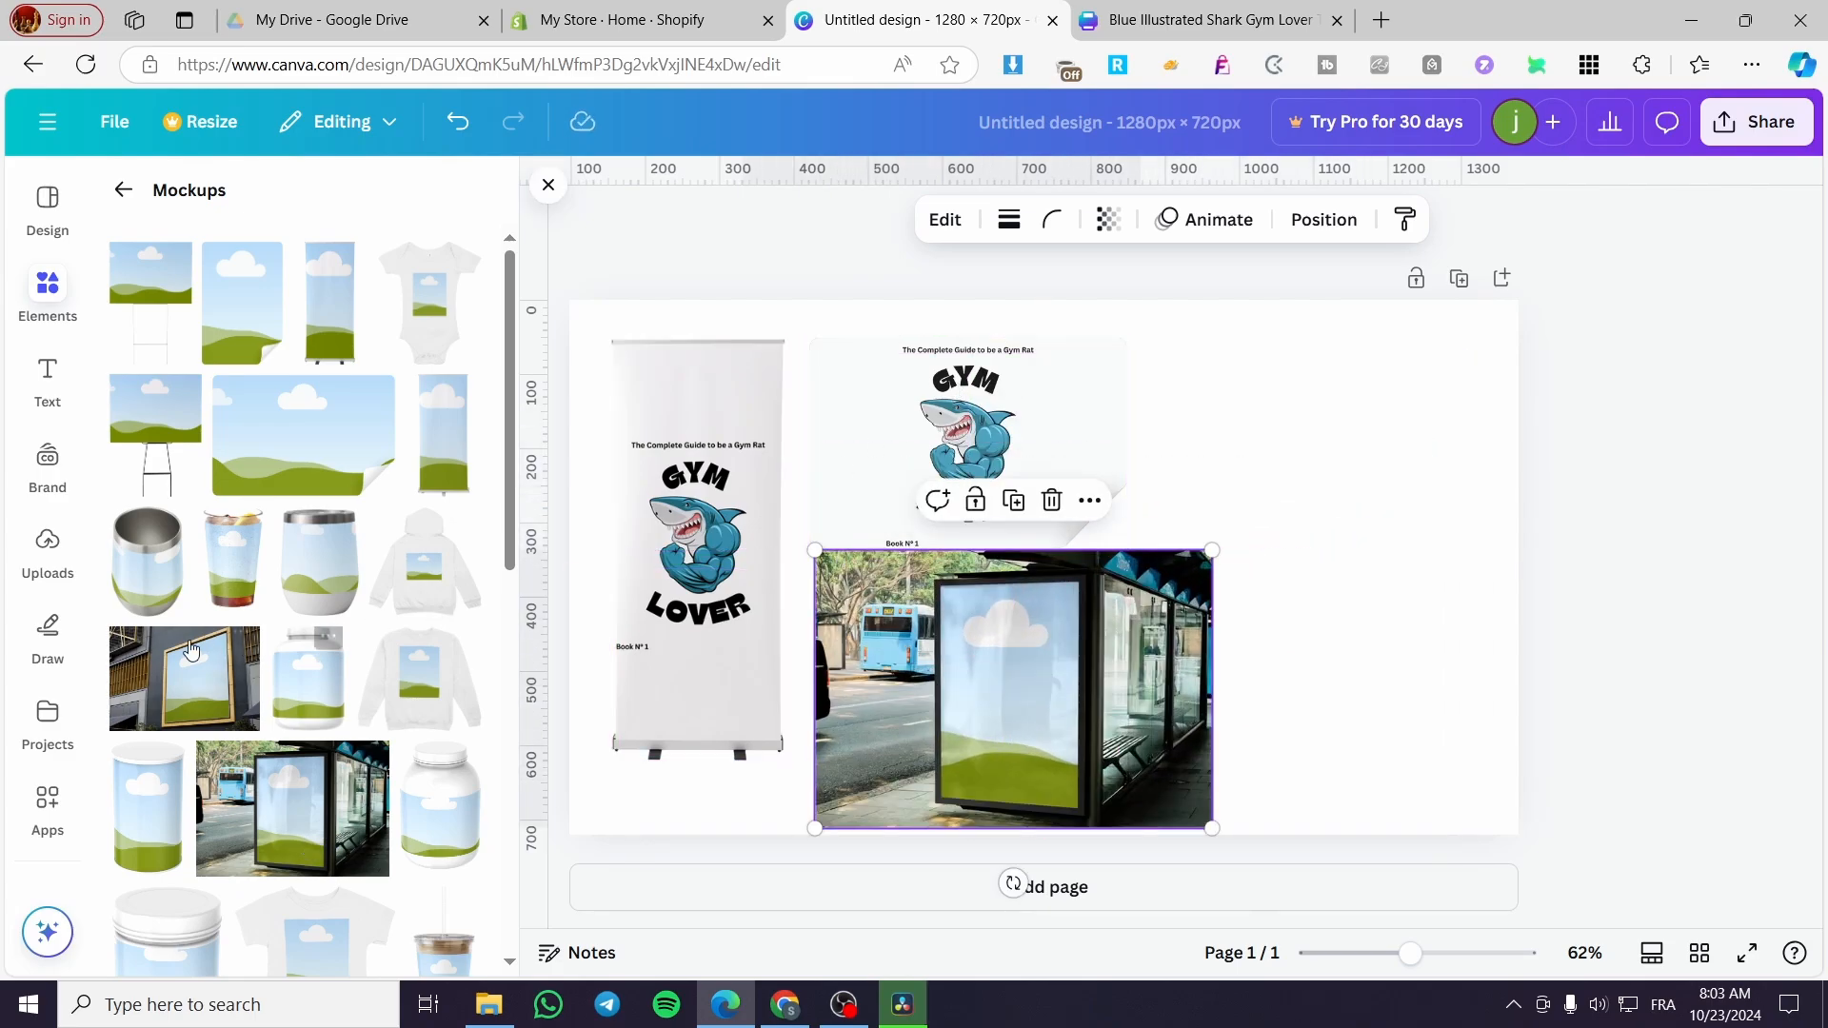
click(48, 547)
click(190, 648)
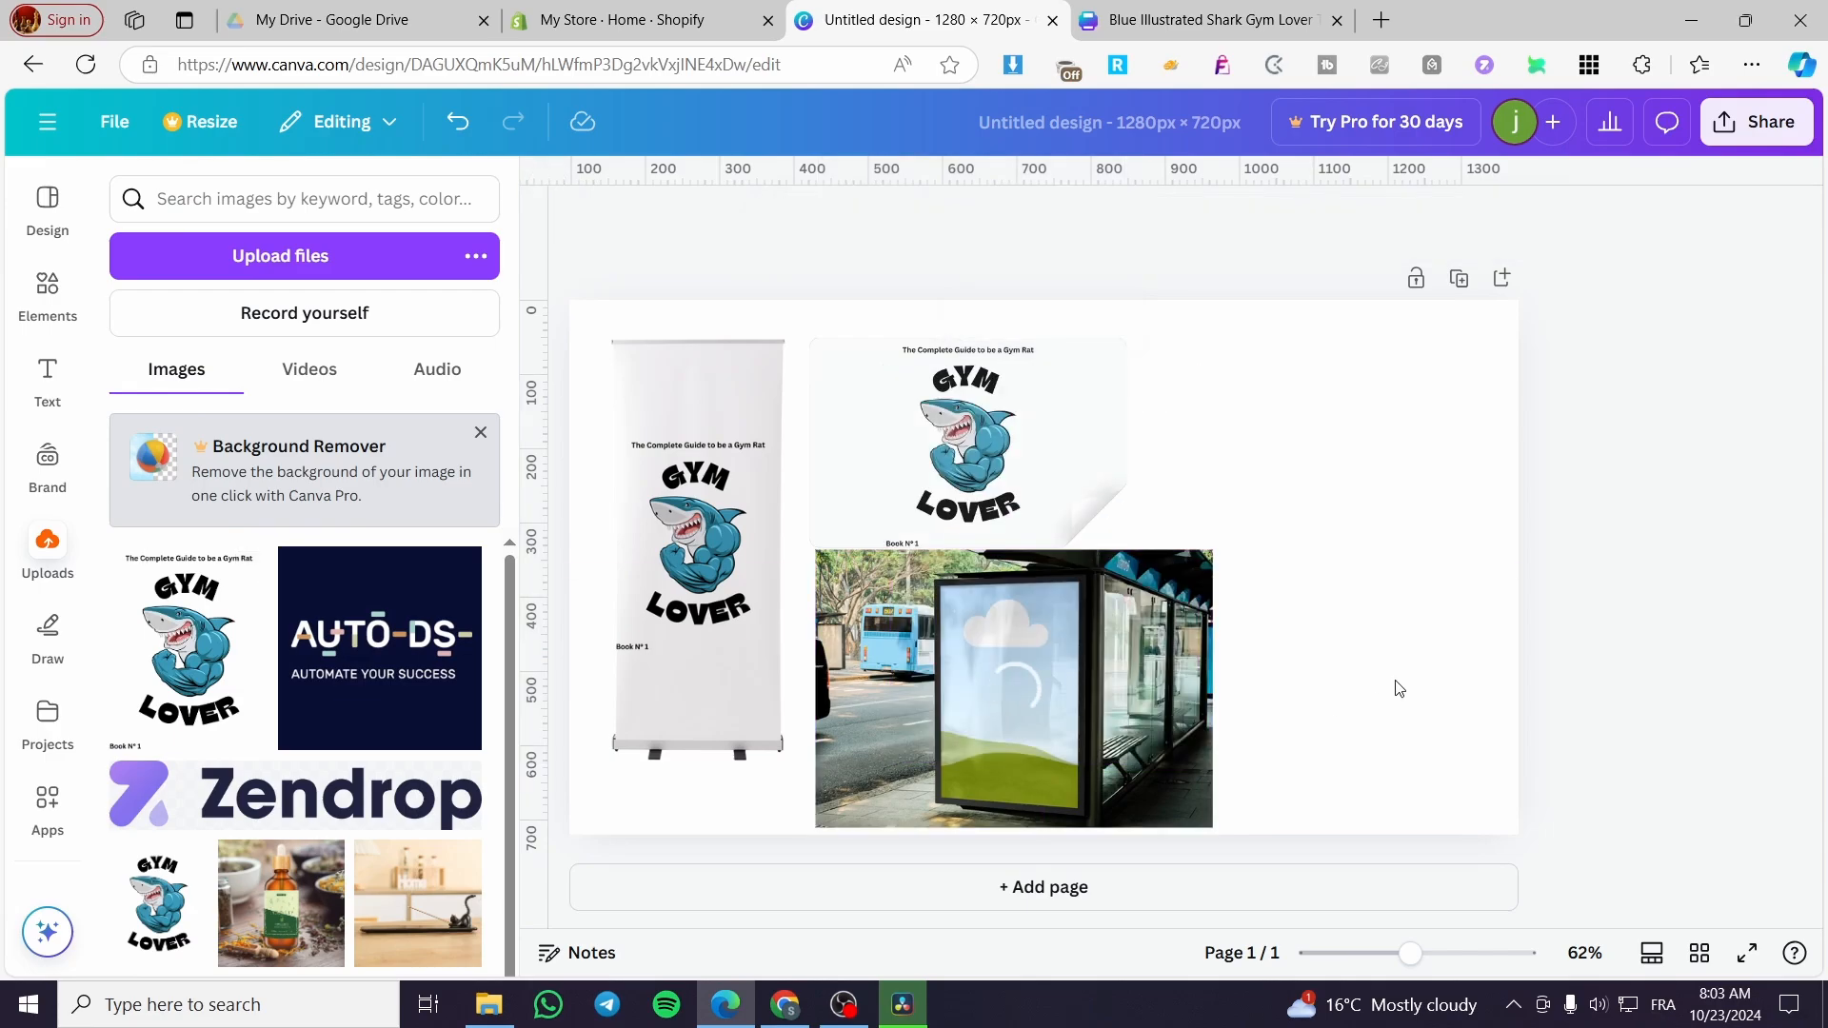
Return to the mockup collection and shift the bus shelter mockup slightly left, closer to the banner.
click(50, 303)
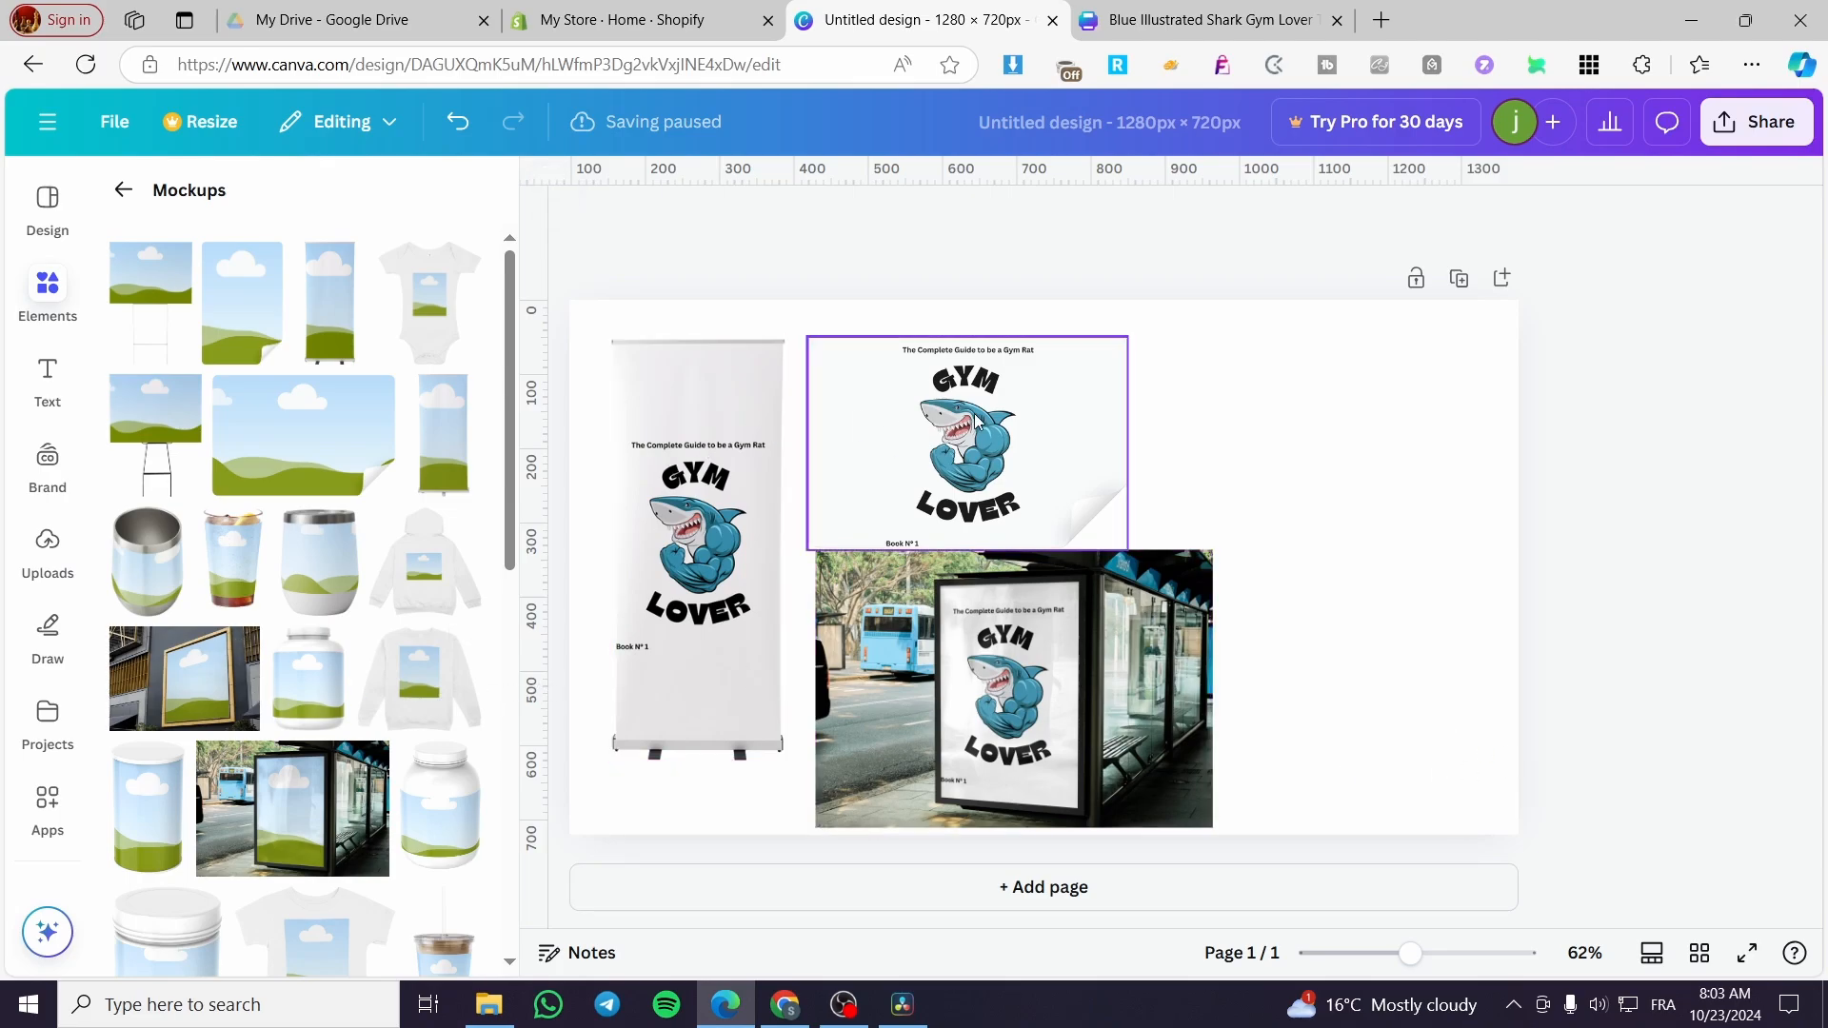
scroll(338, 548, down, 5)
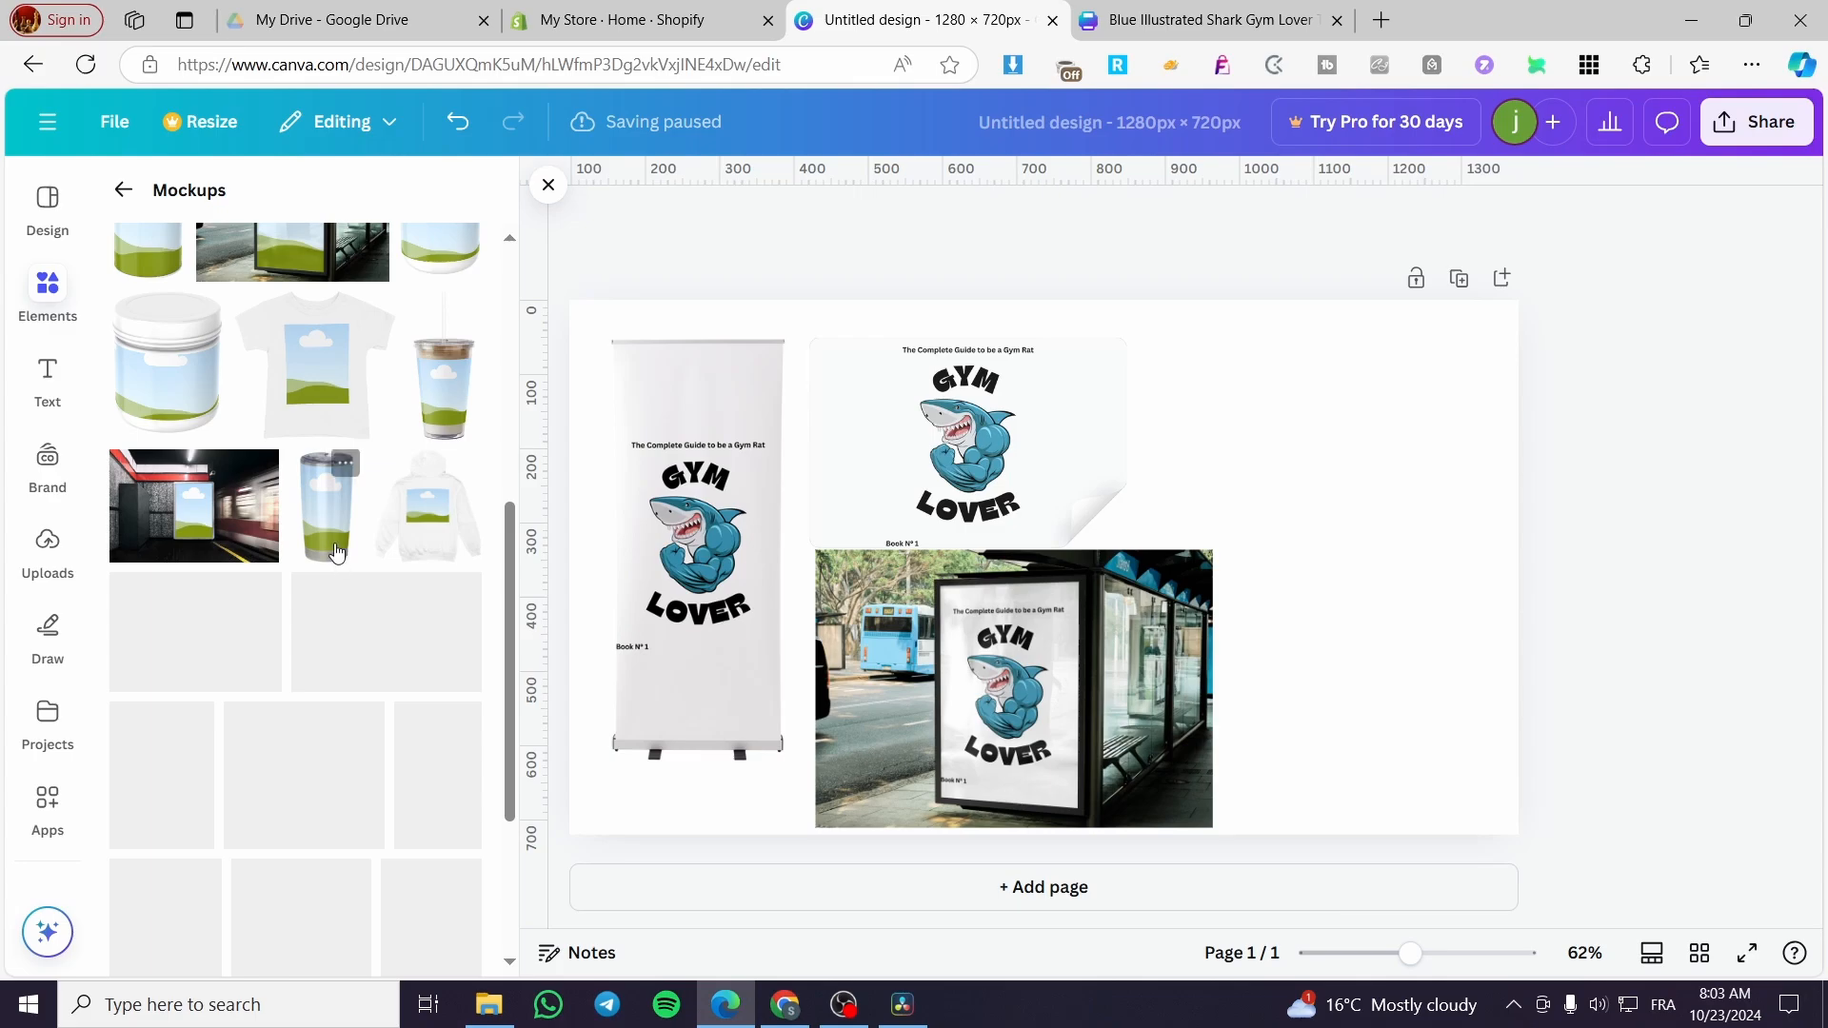
scroll(378, 559, down, 3)
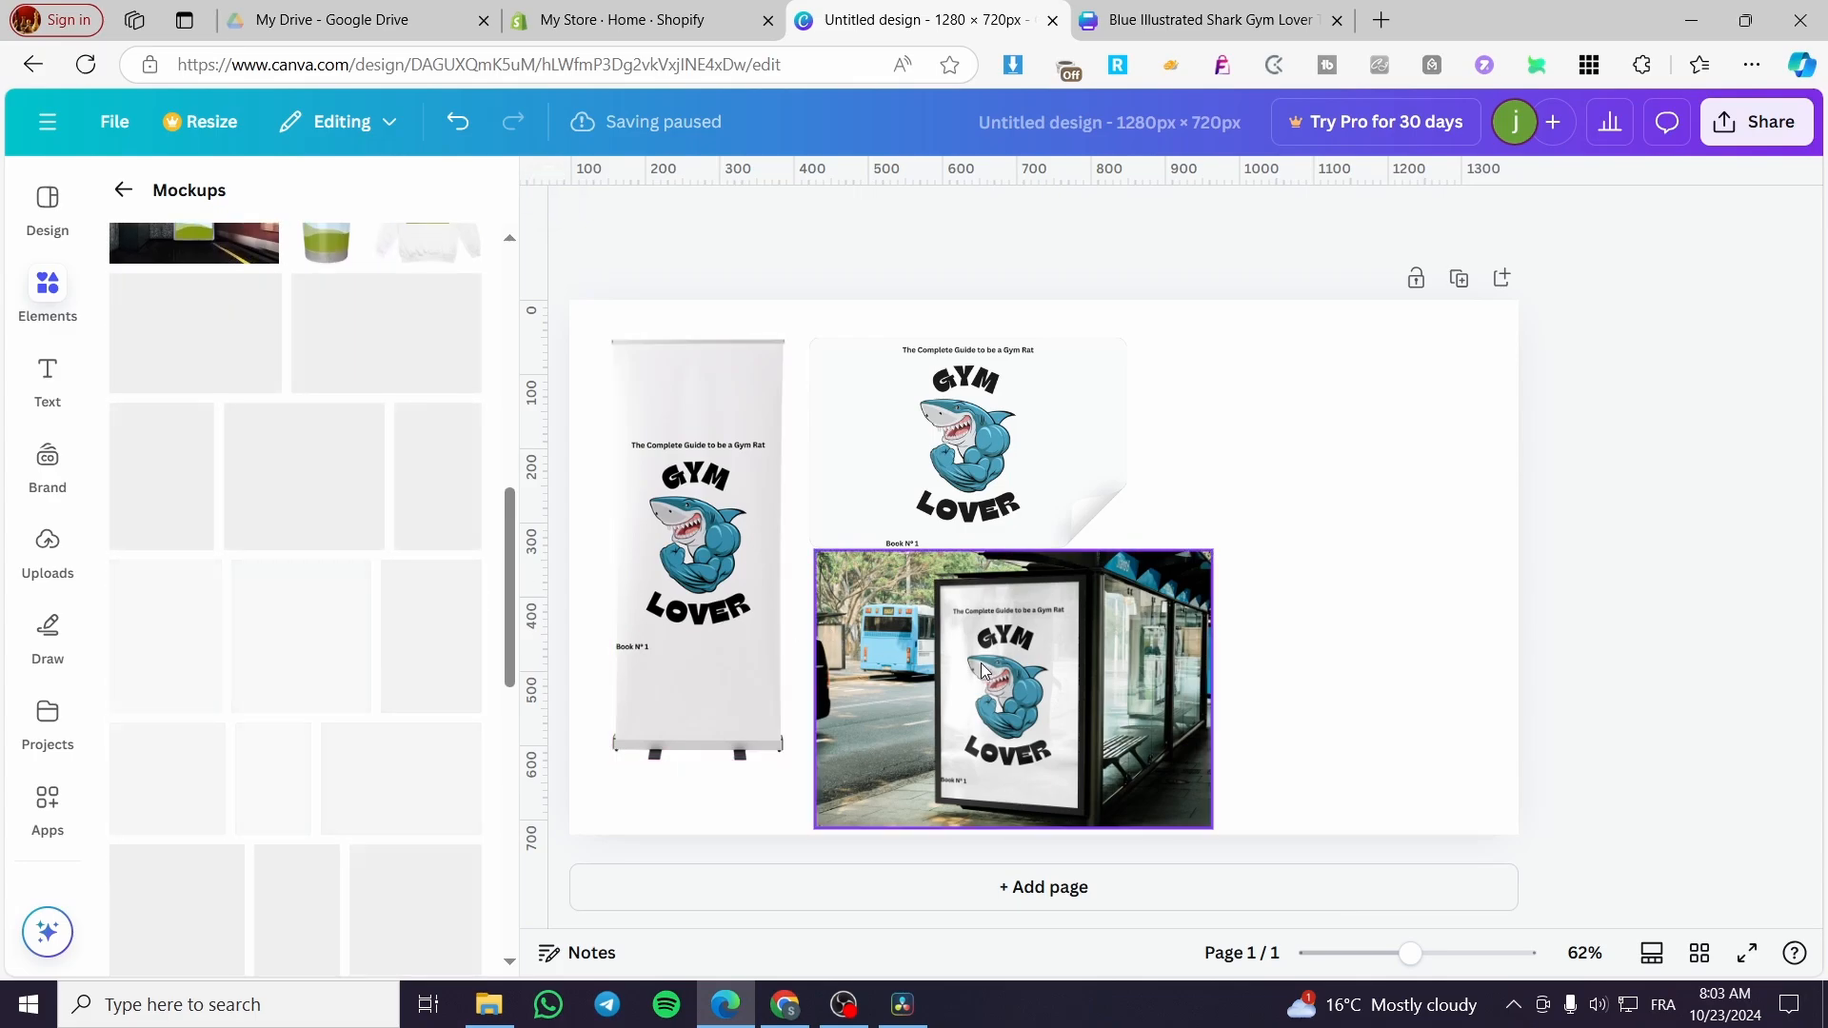
drag(970, 617, 949, 617)
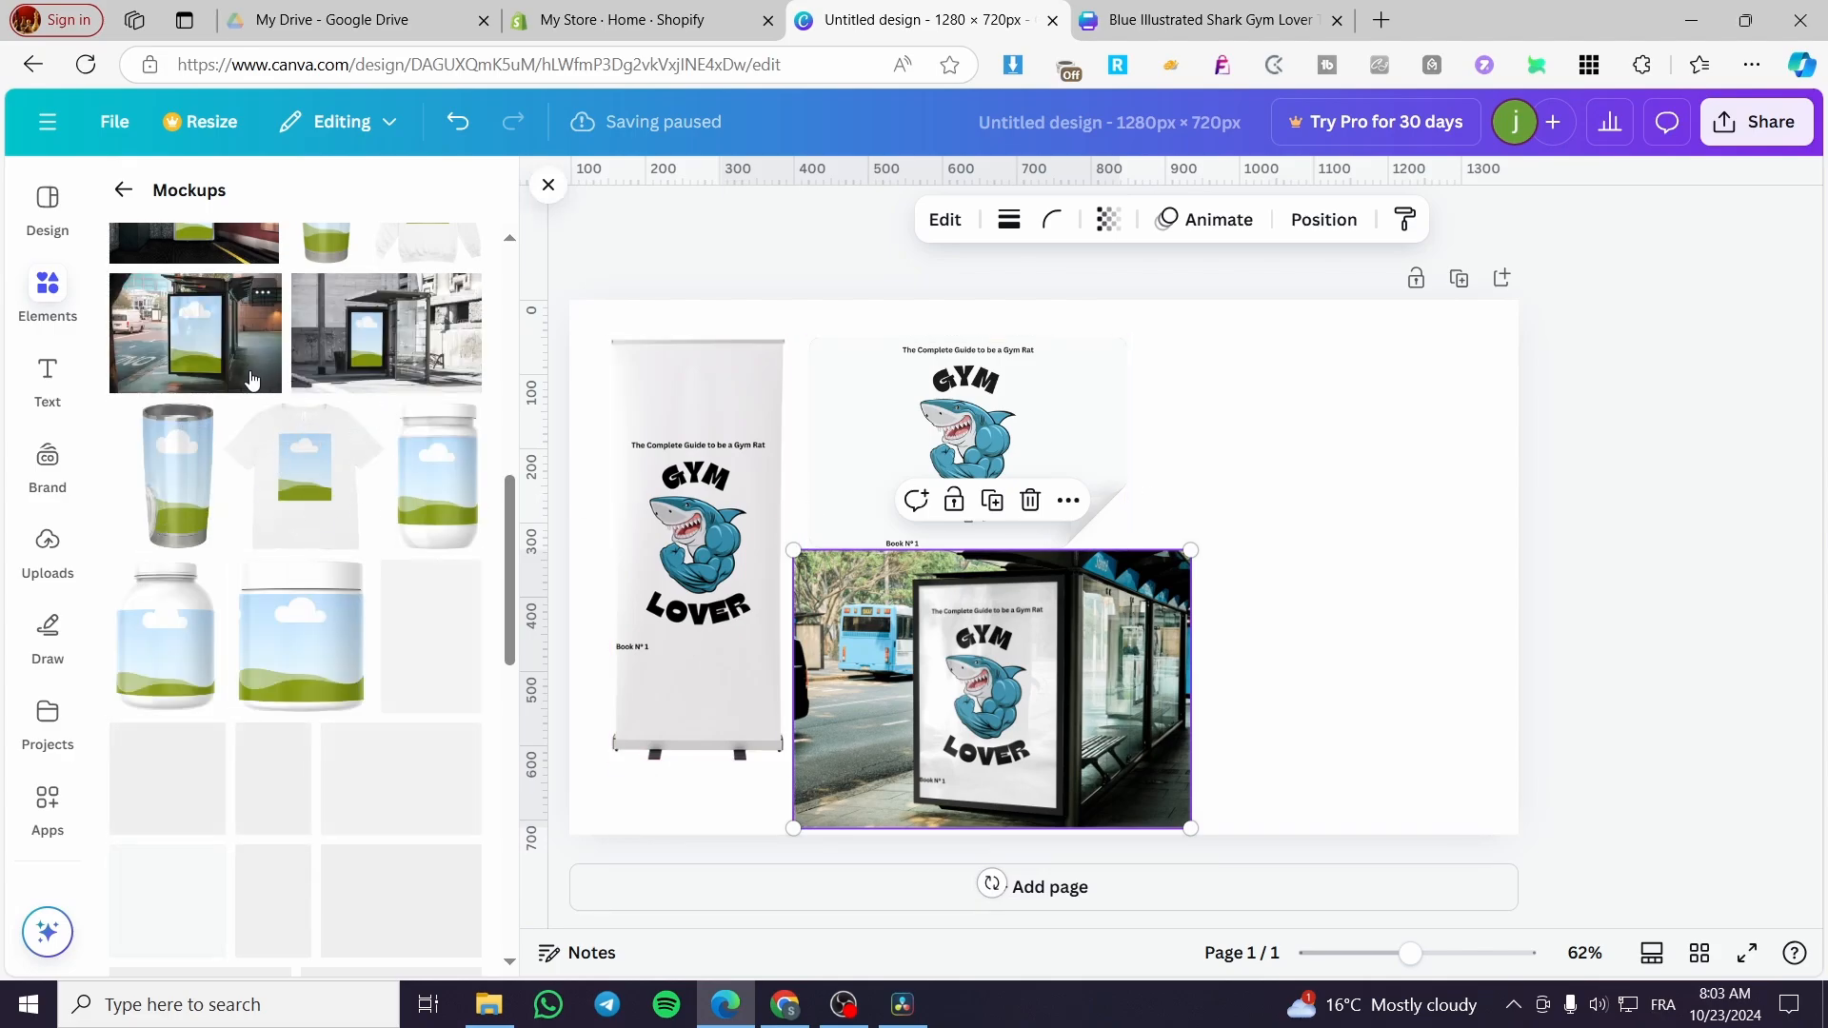
Insert the spiral notebook mockup and place it to the right of the curled-corner poster.
scroll(240, 386, down, 4)
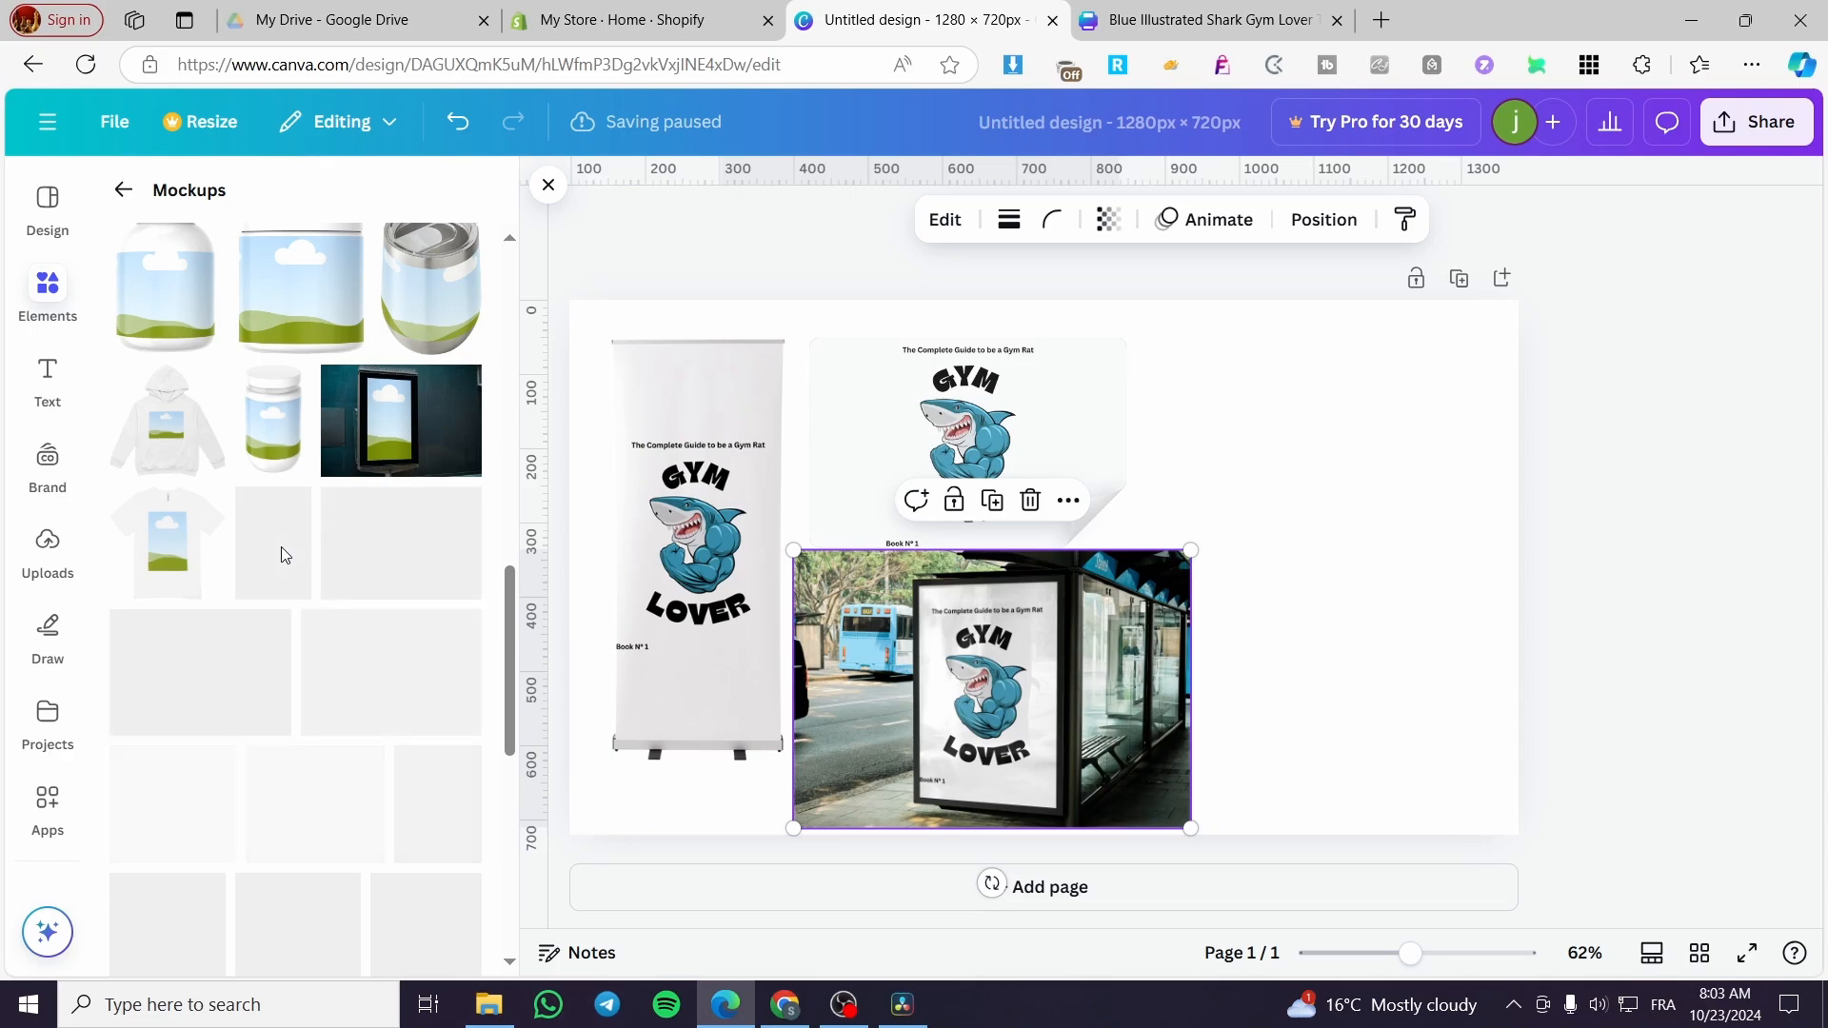
scroll(287, 566, down, 1)
scroll(288, 566, up, 3)
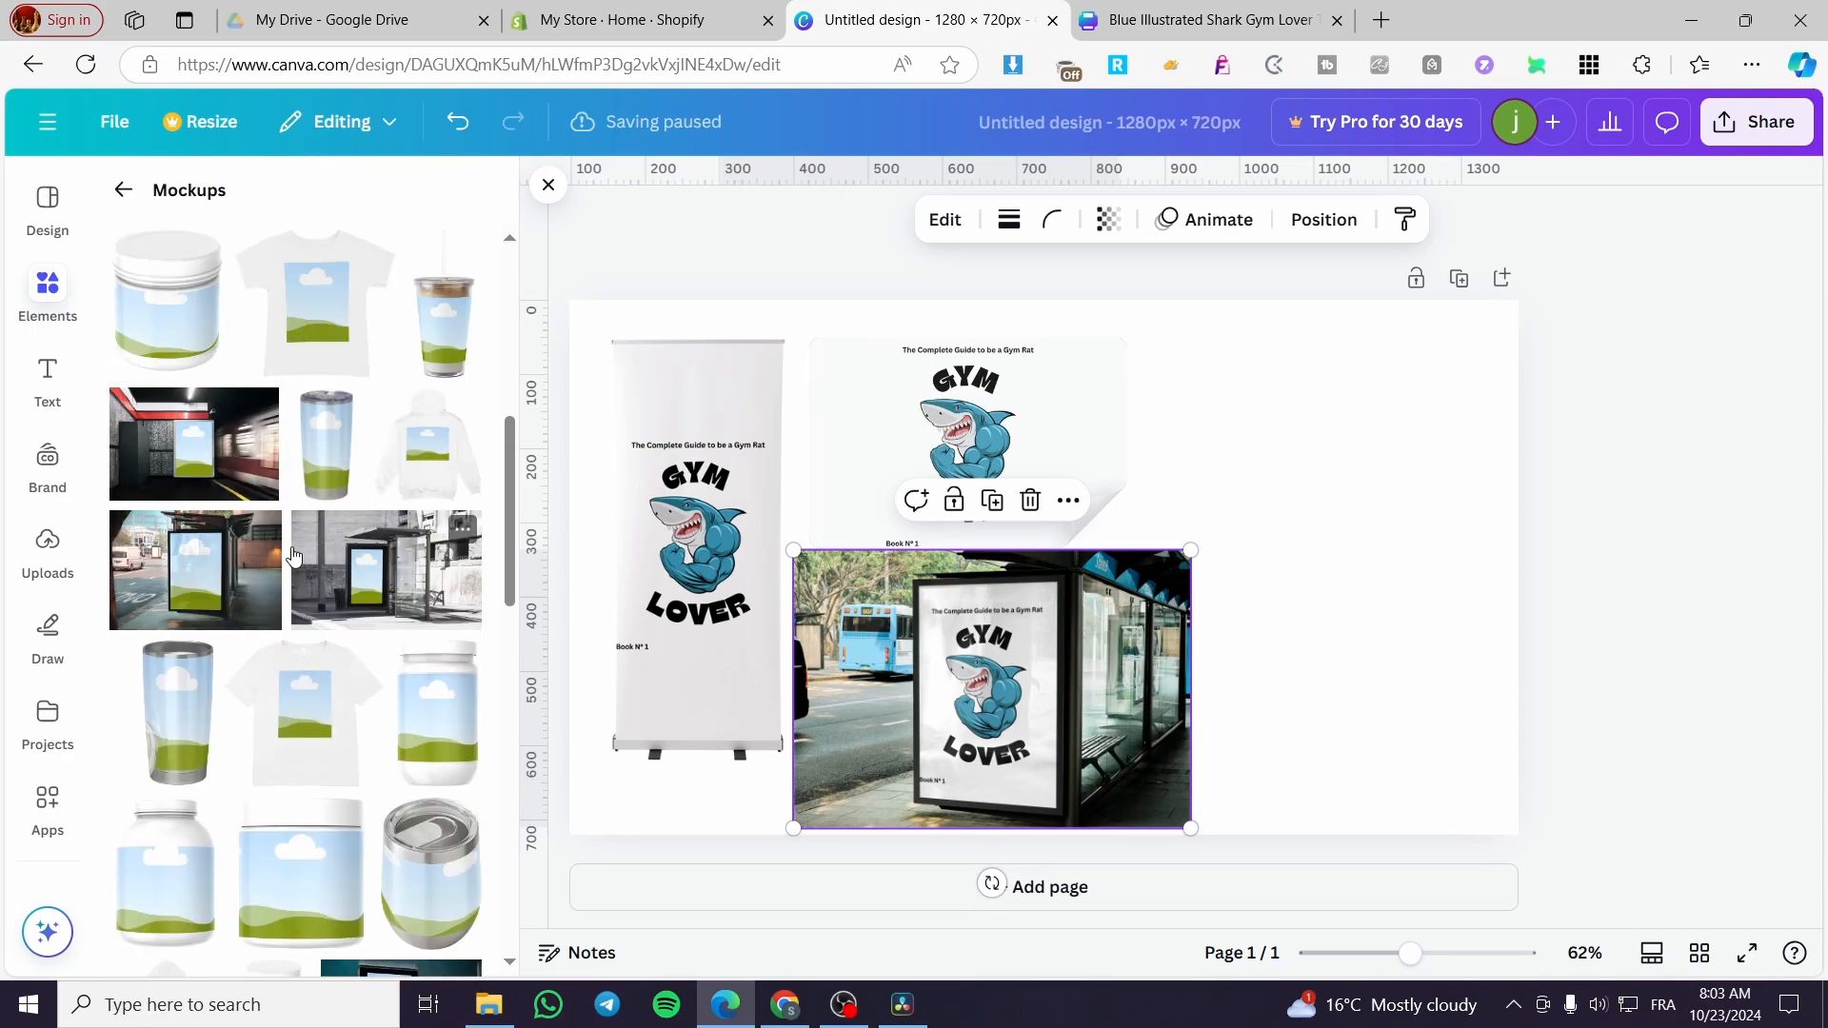
scroll(290, 562, down, 10)
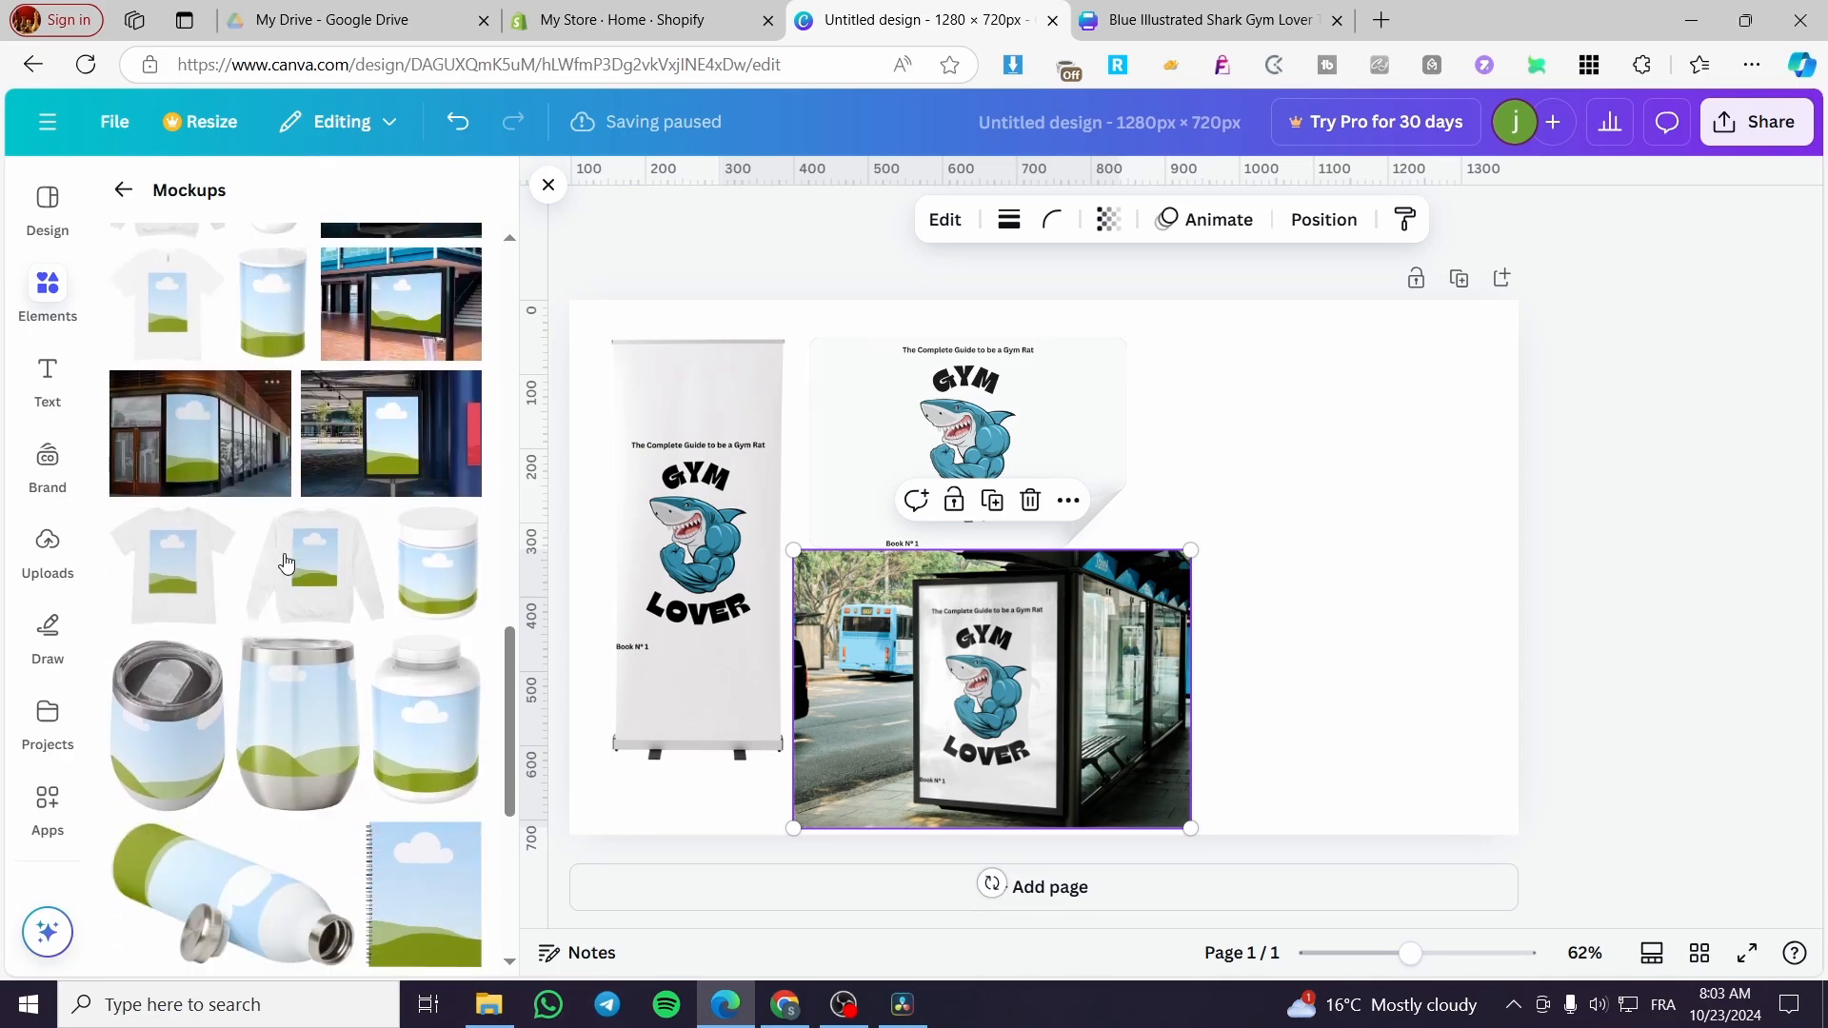
scroll(284, 579, down, 3)
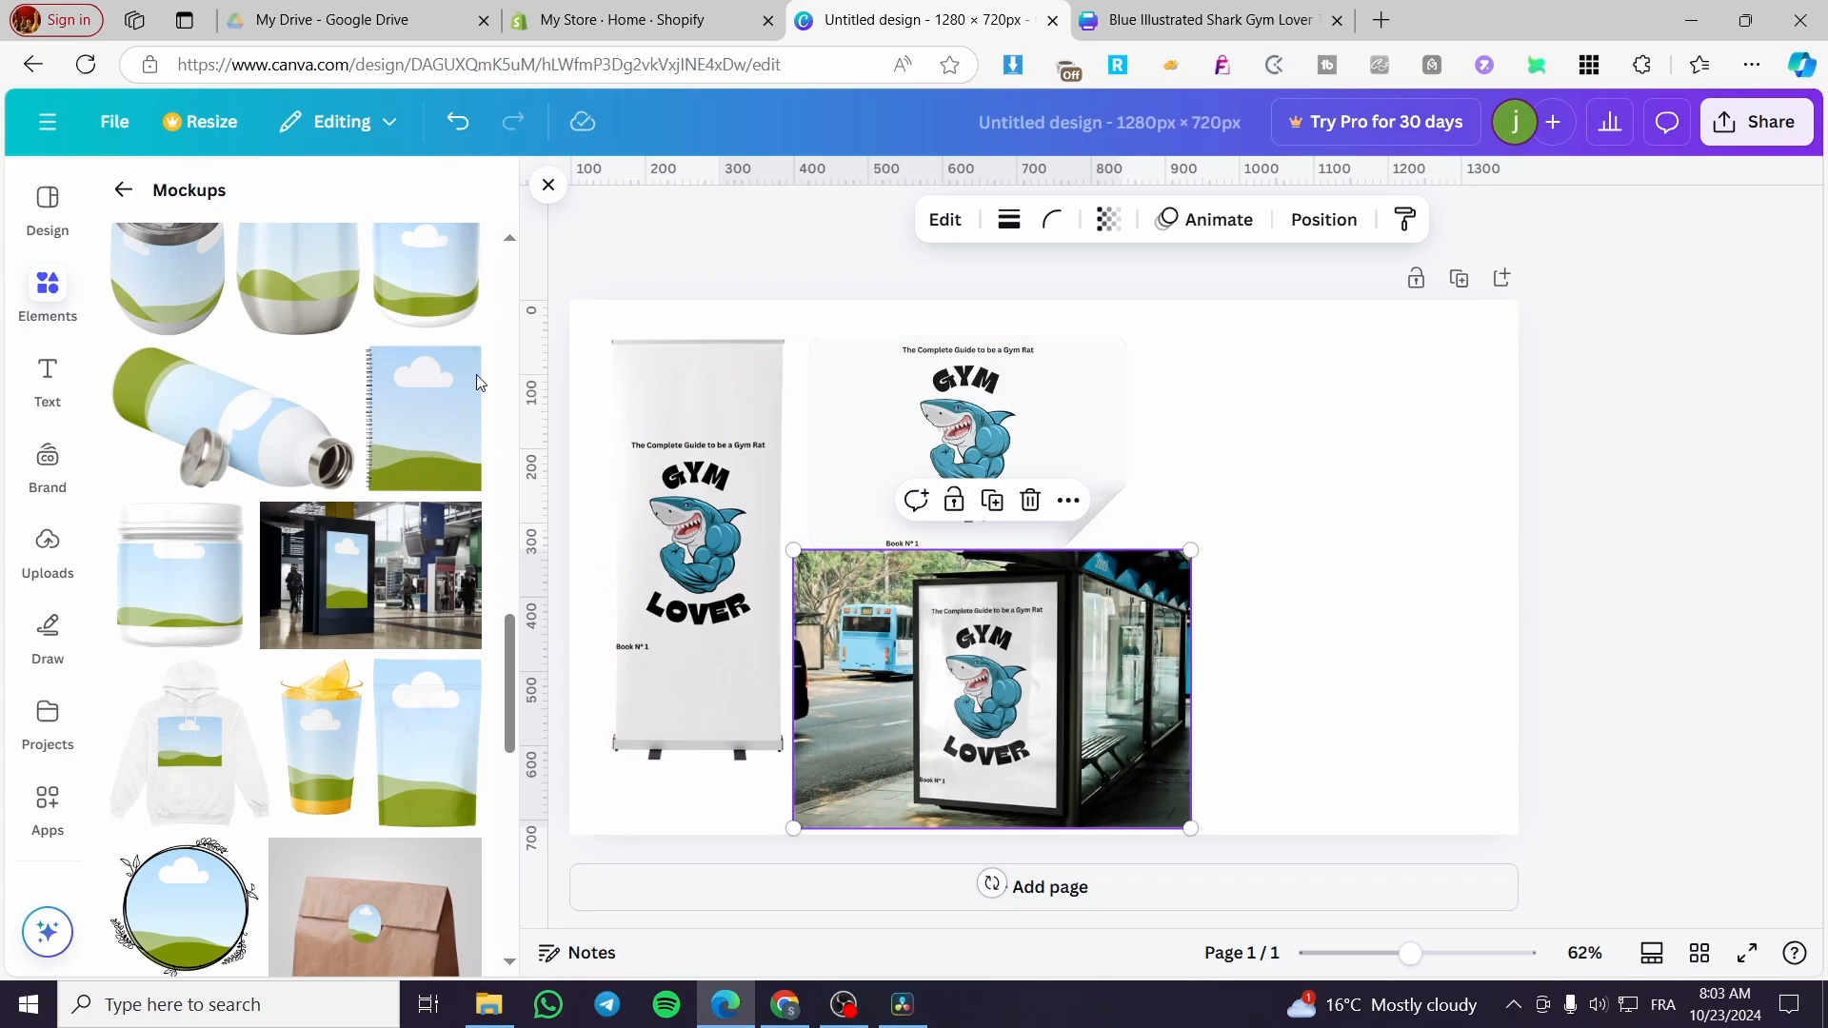
scroll(467, 581, down, 4)
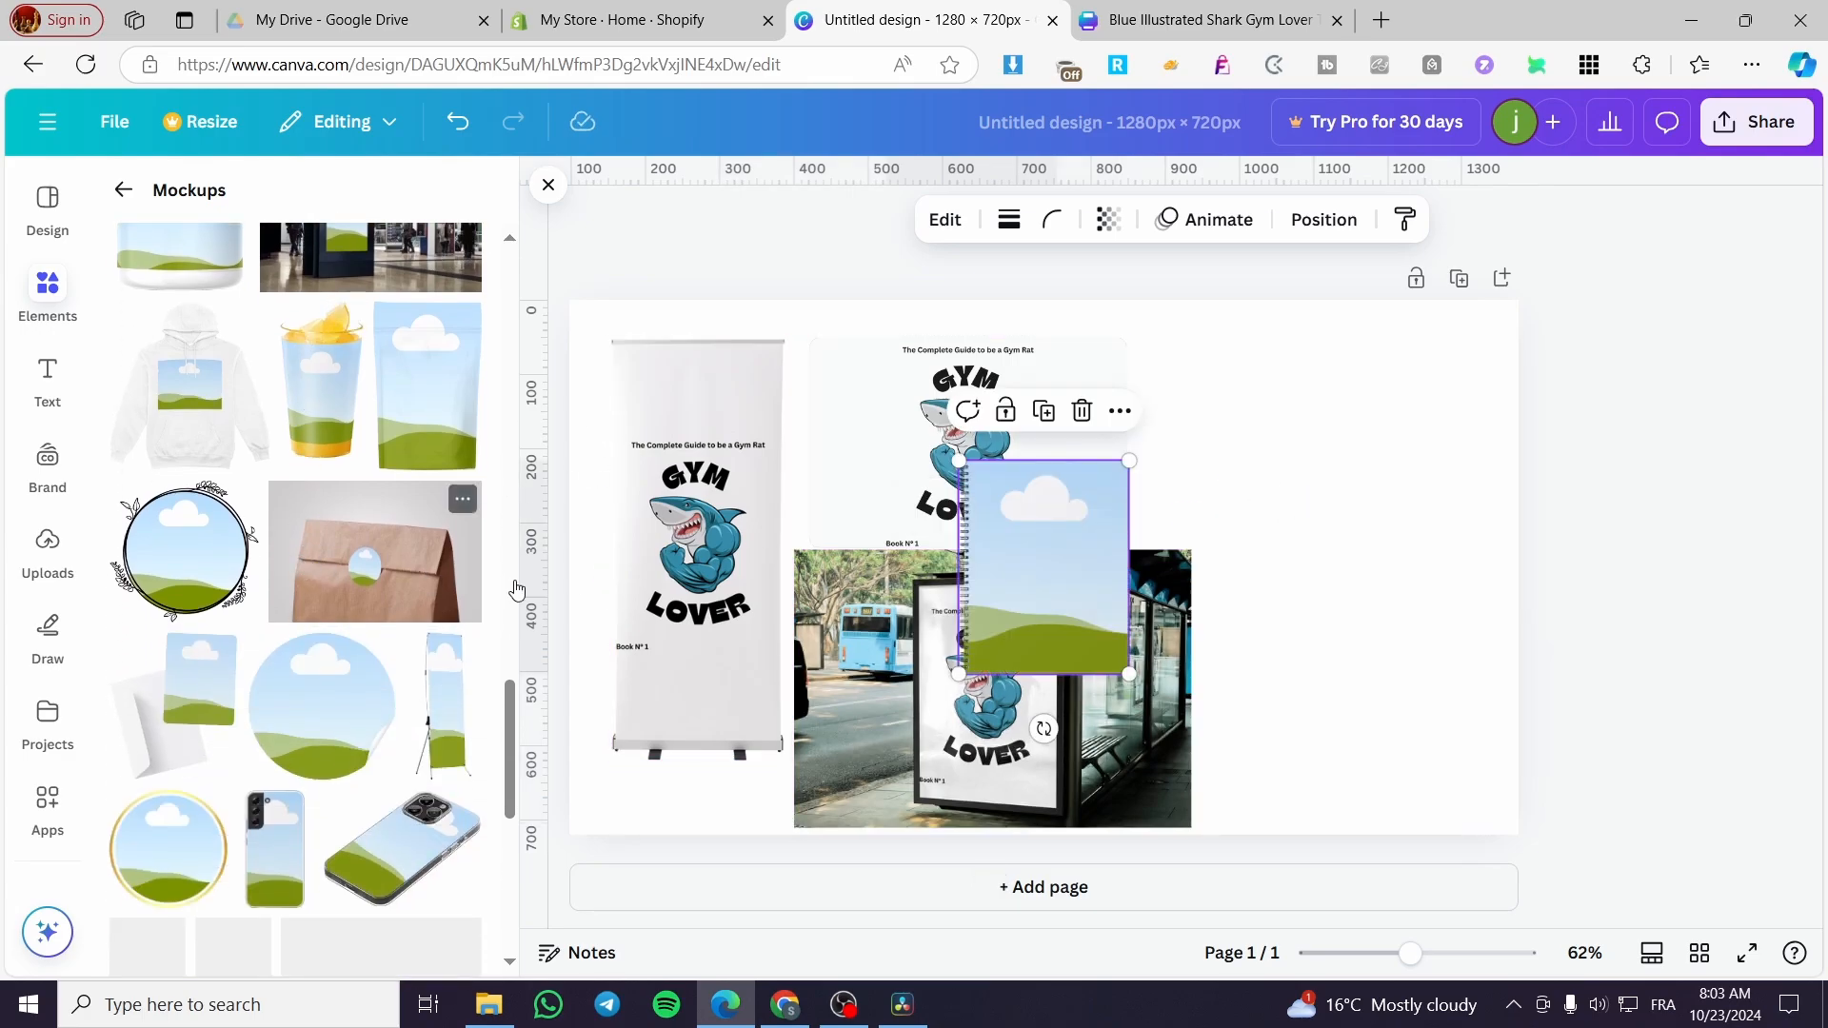
drag(1077, 562, 1267, 410)
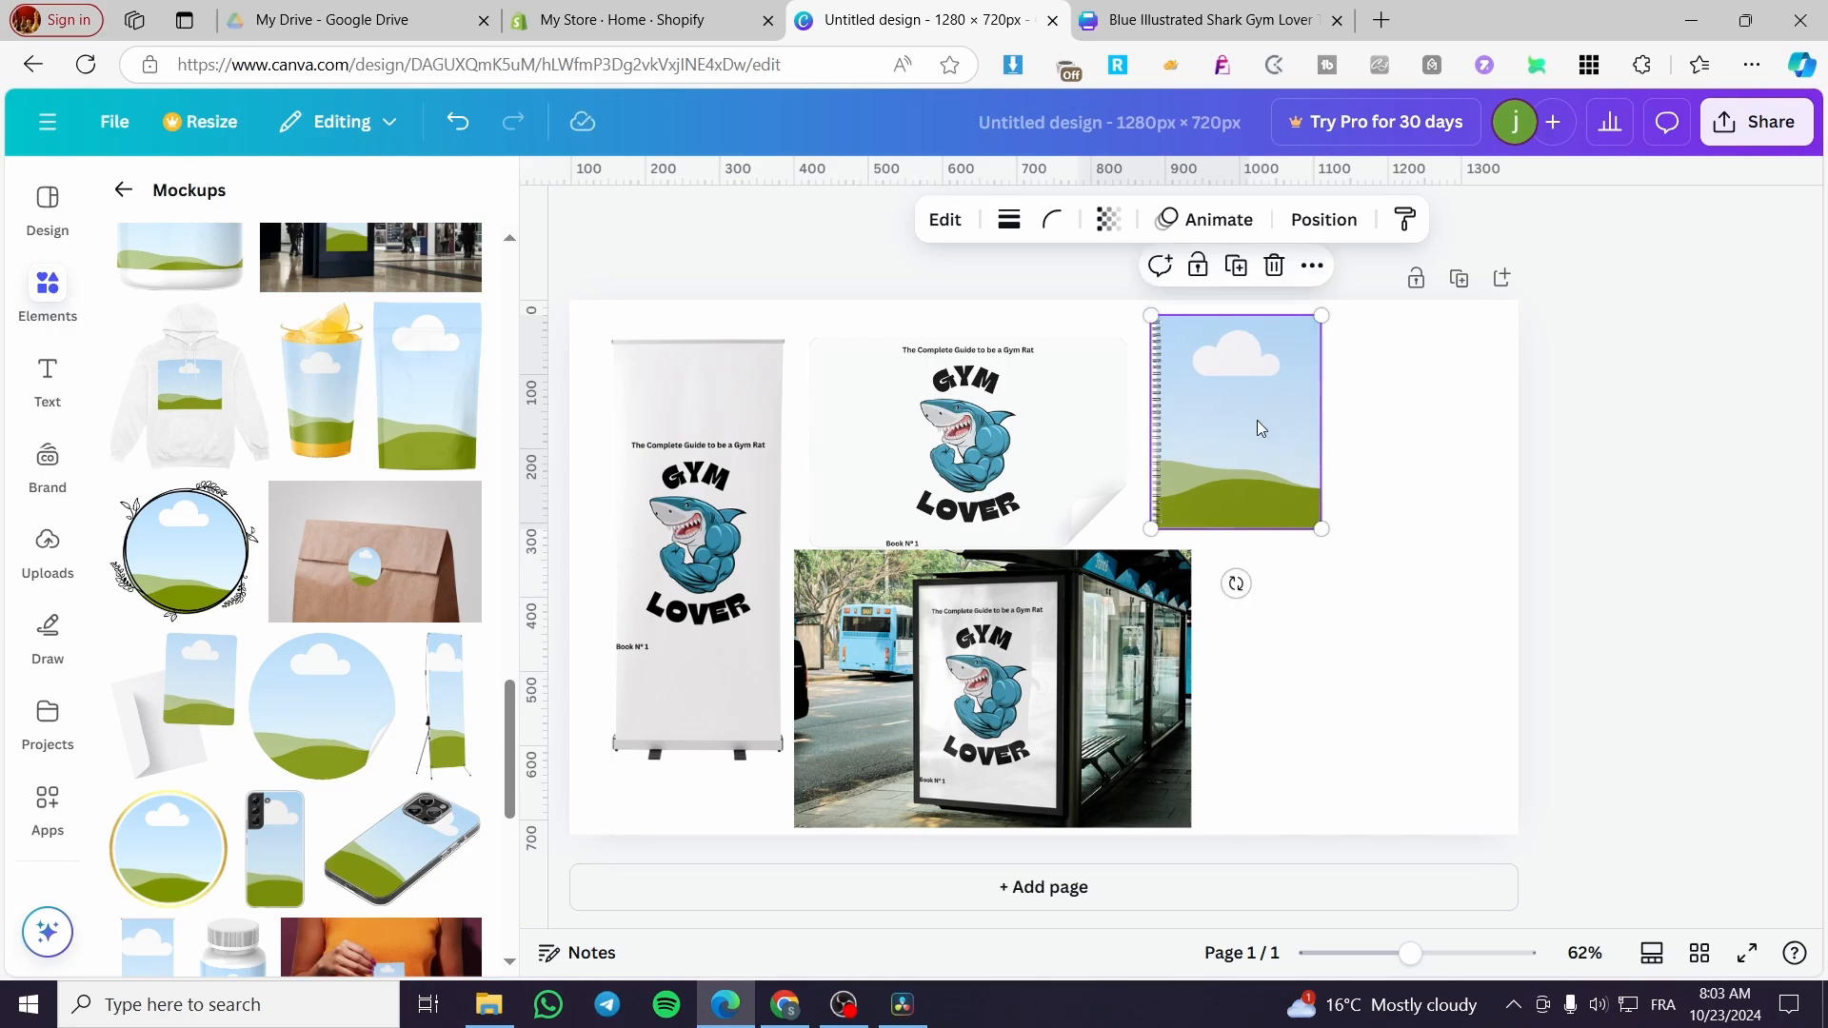
Add the white book mockup with stationery below the spiral notebook and enlarge it to the page's bottom edge.
scroll(374, 586, down, 3)
scroll(383, 586, down, 5)
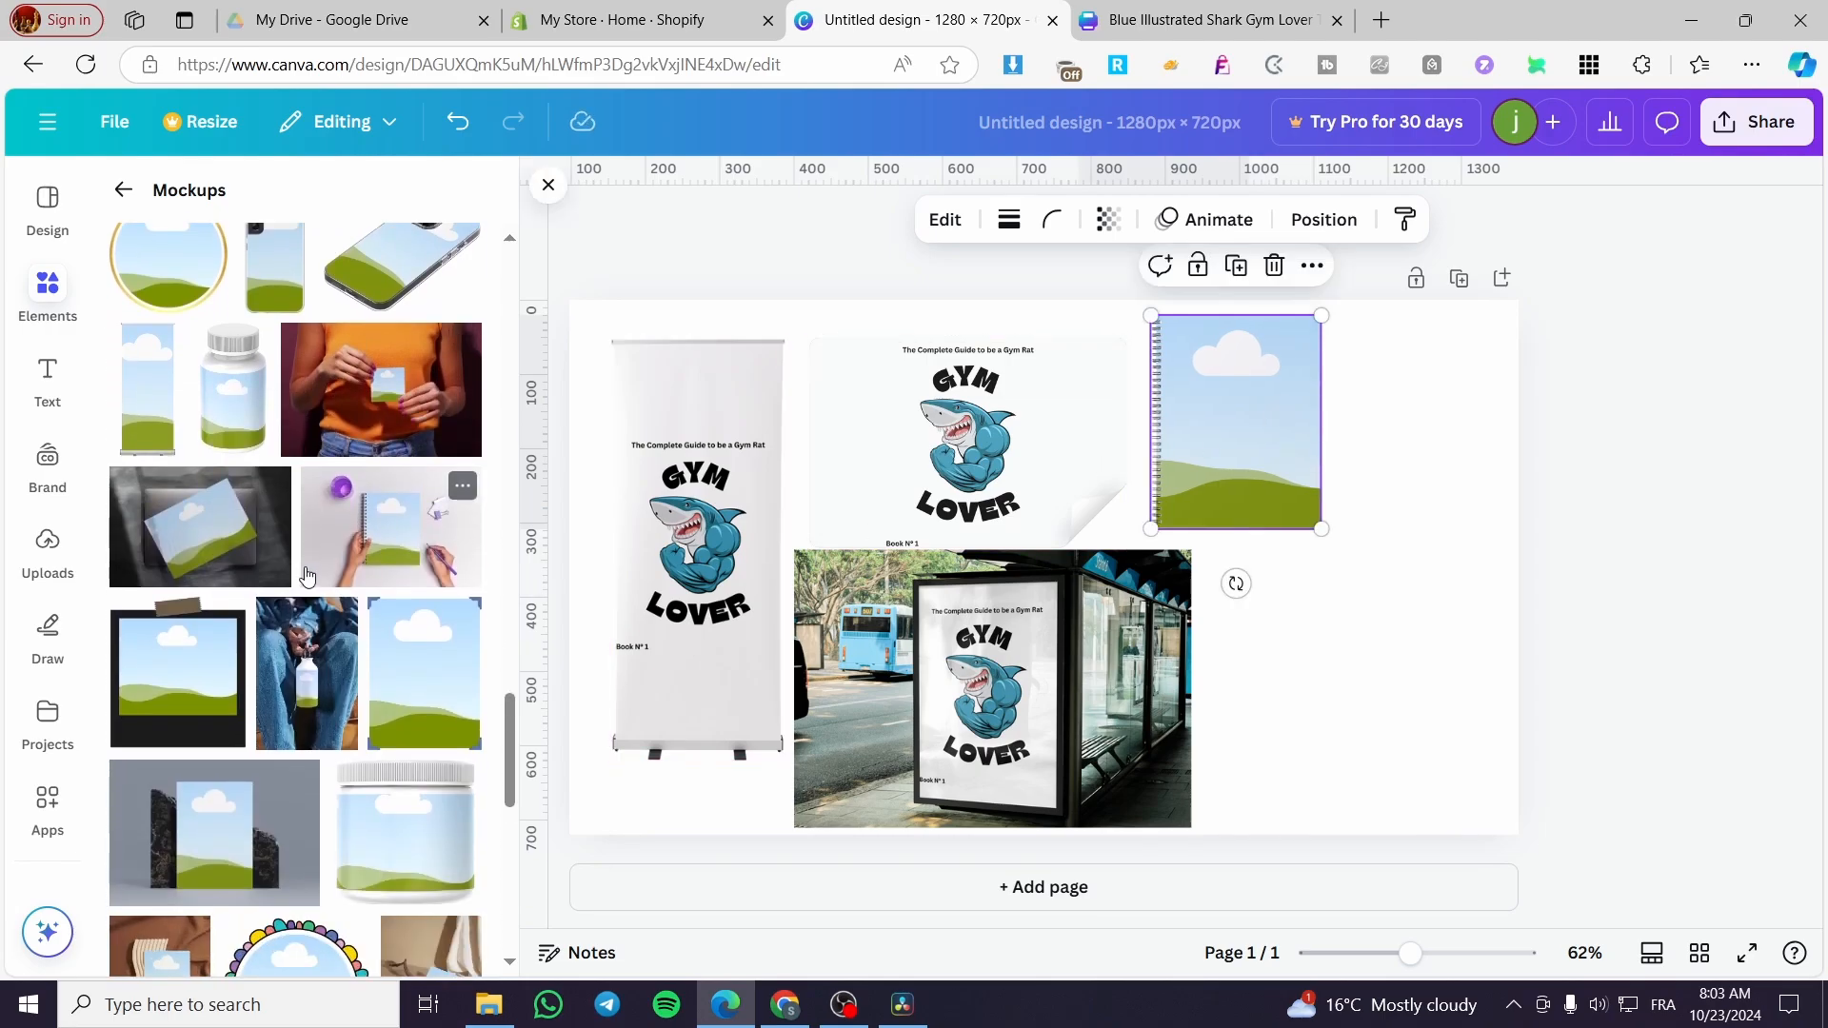
scroll(333, 550, down, 7)
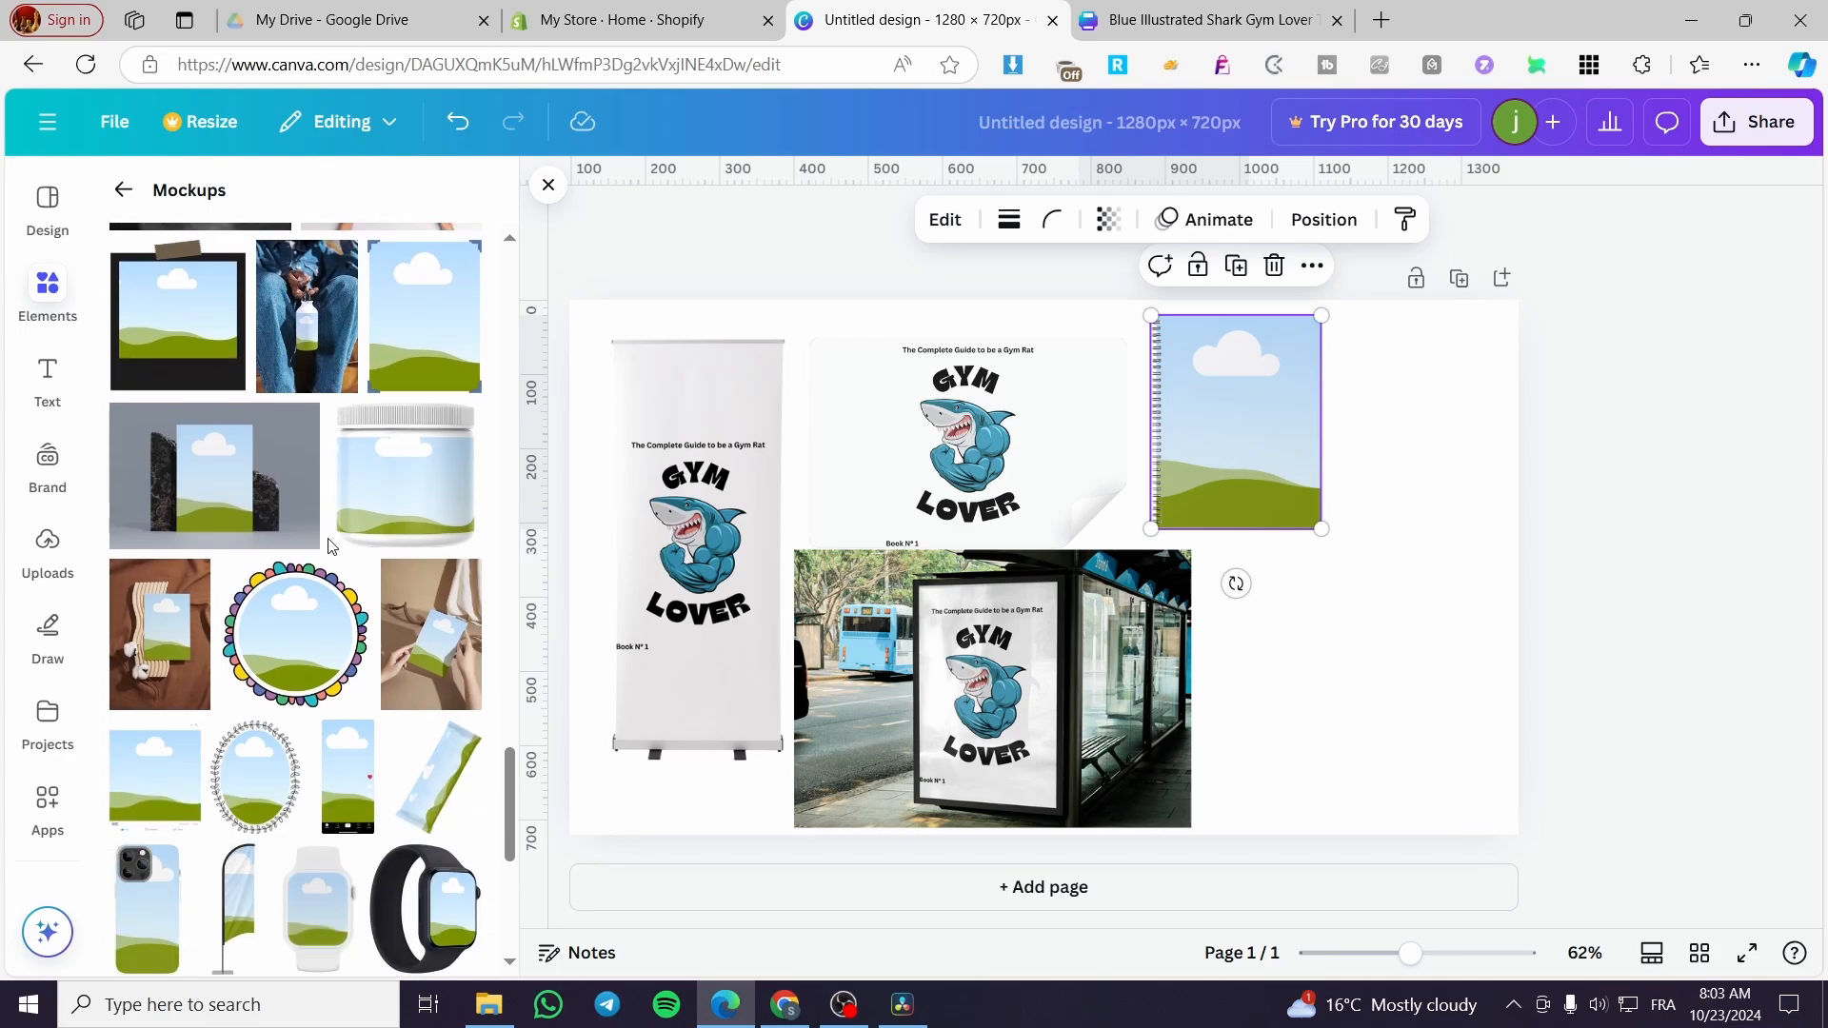
scroll(330, 548, down, 2)
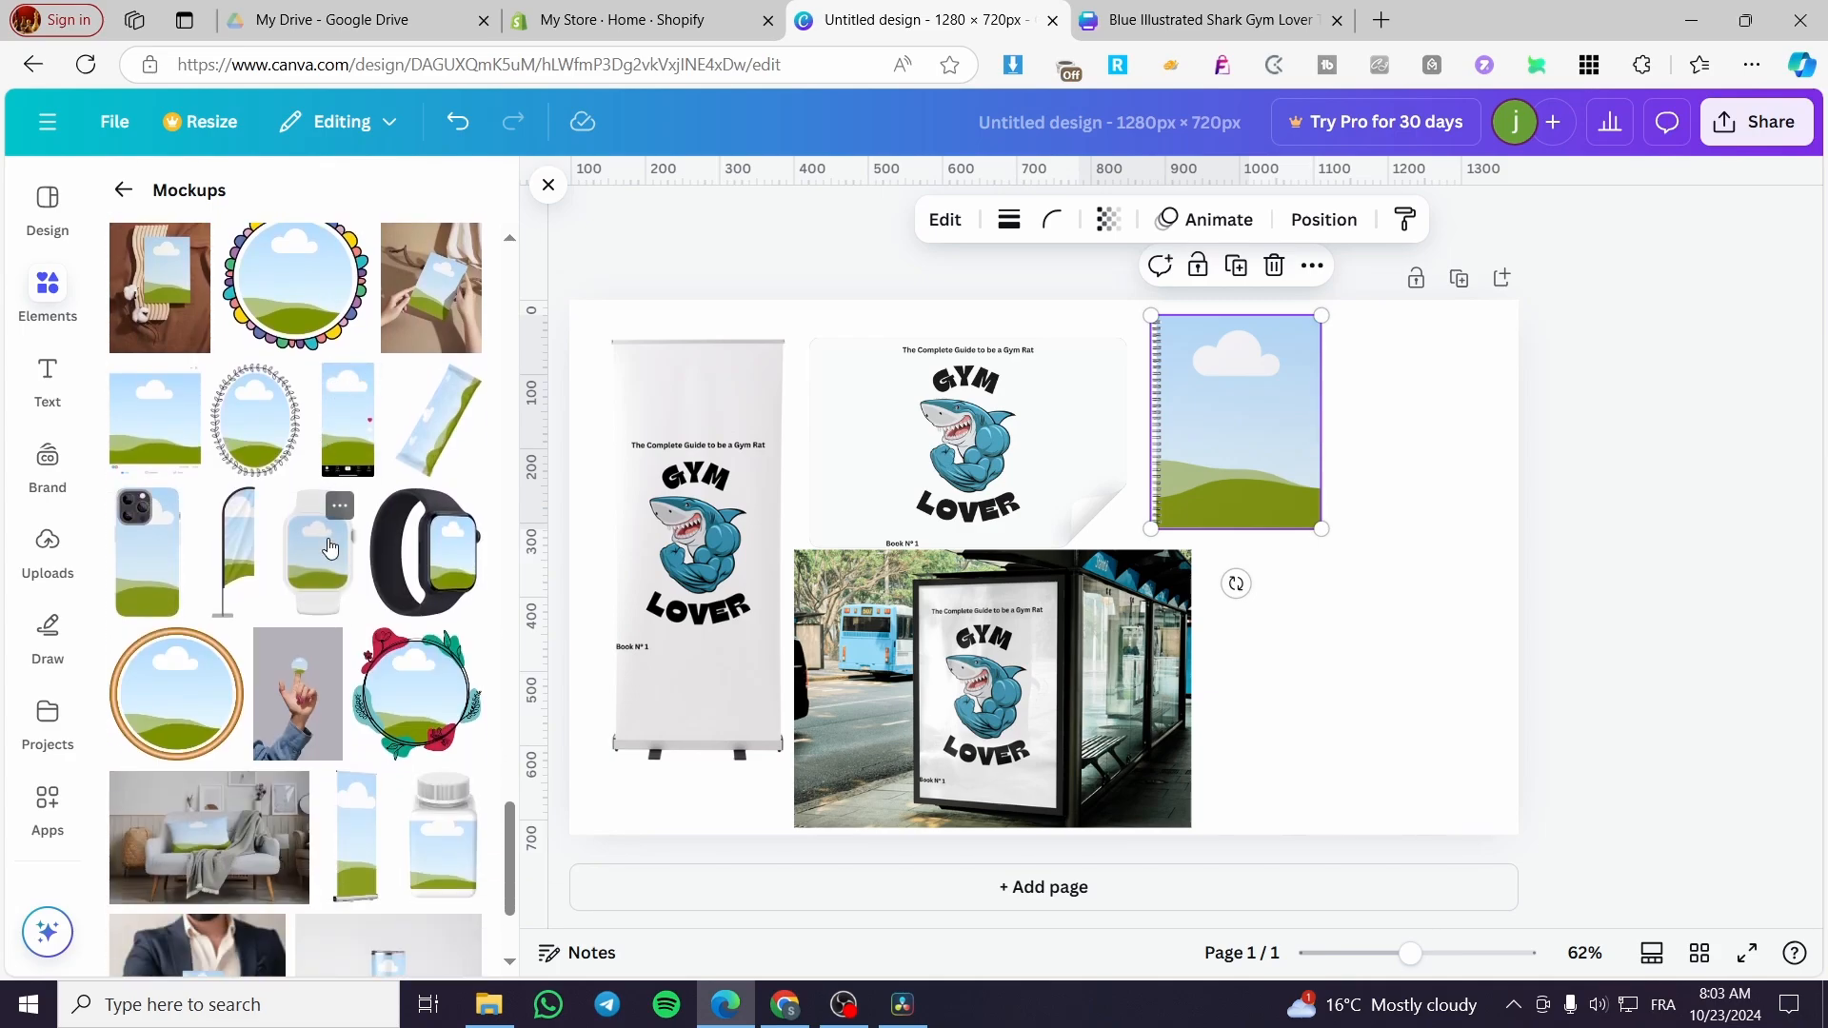
scroll(158, 467, down, 5)
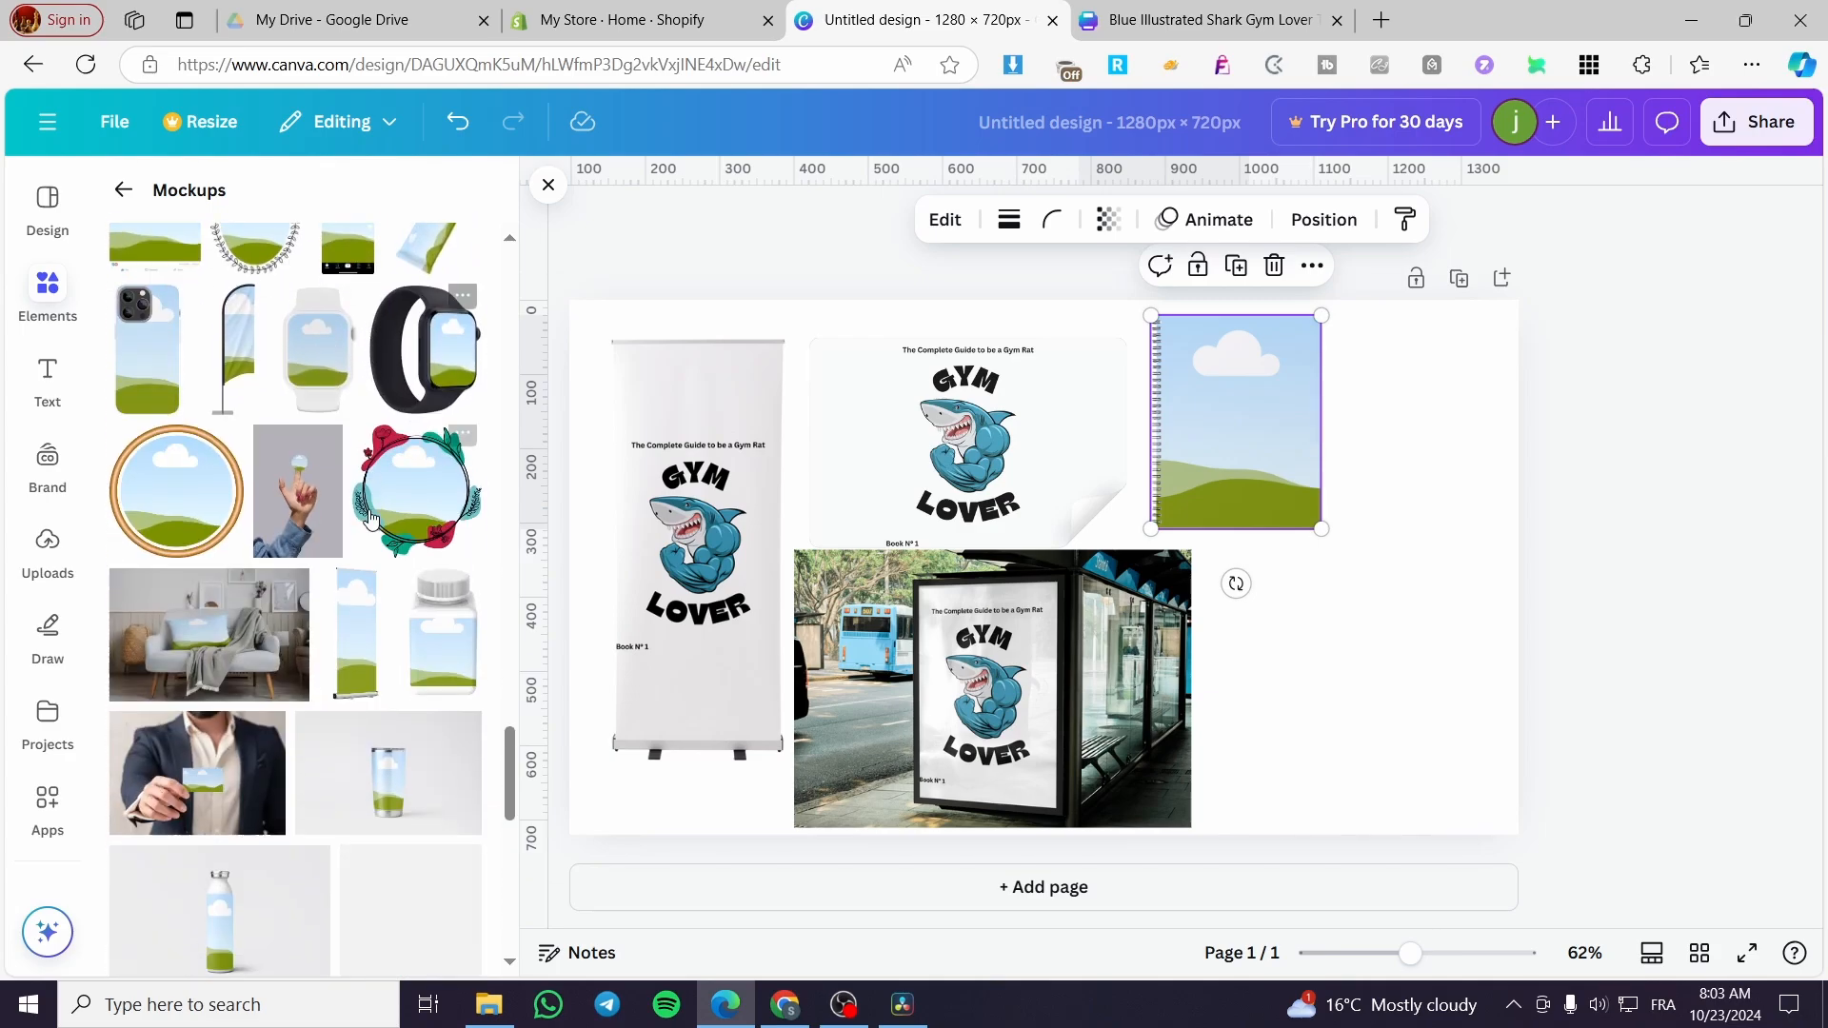
scroll(333, 519, down, 1)
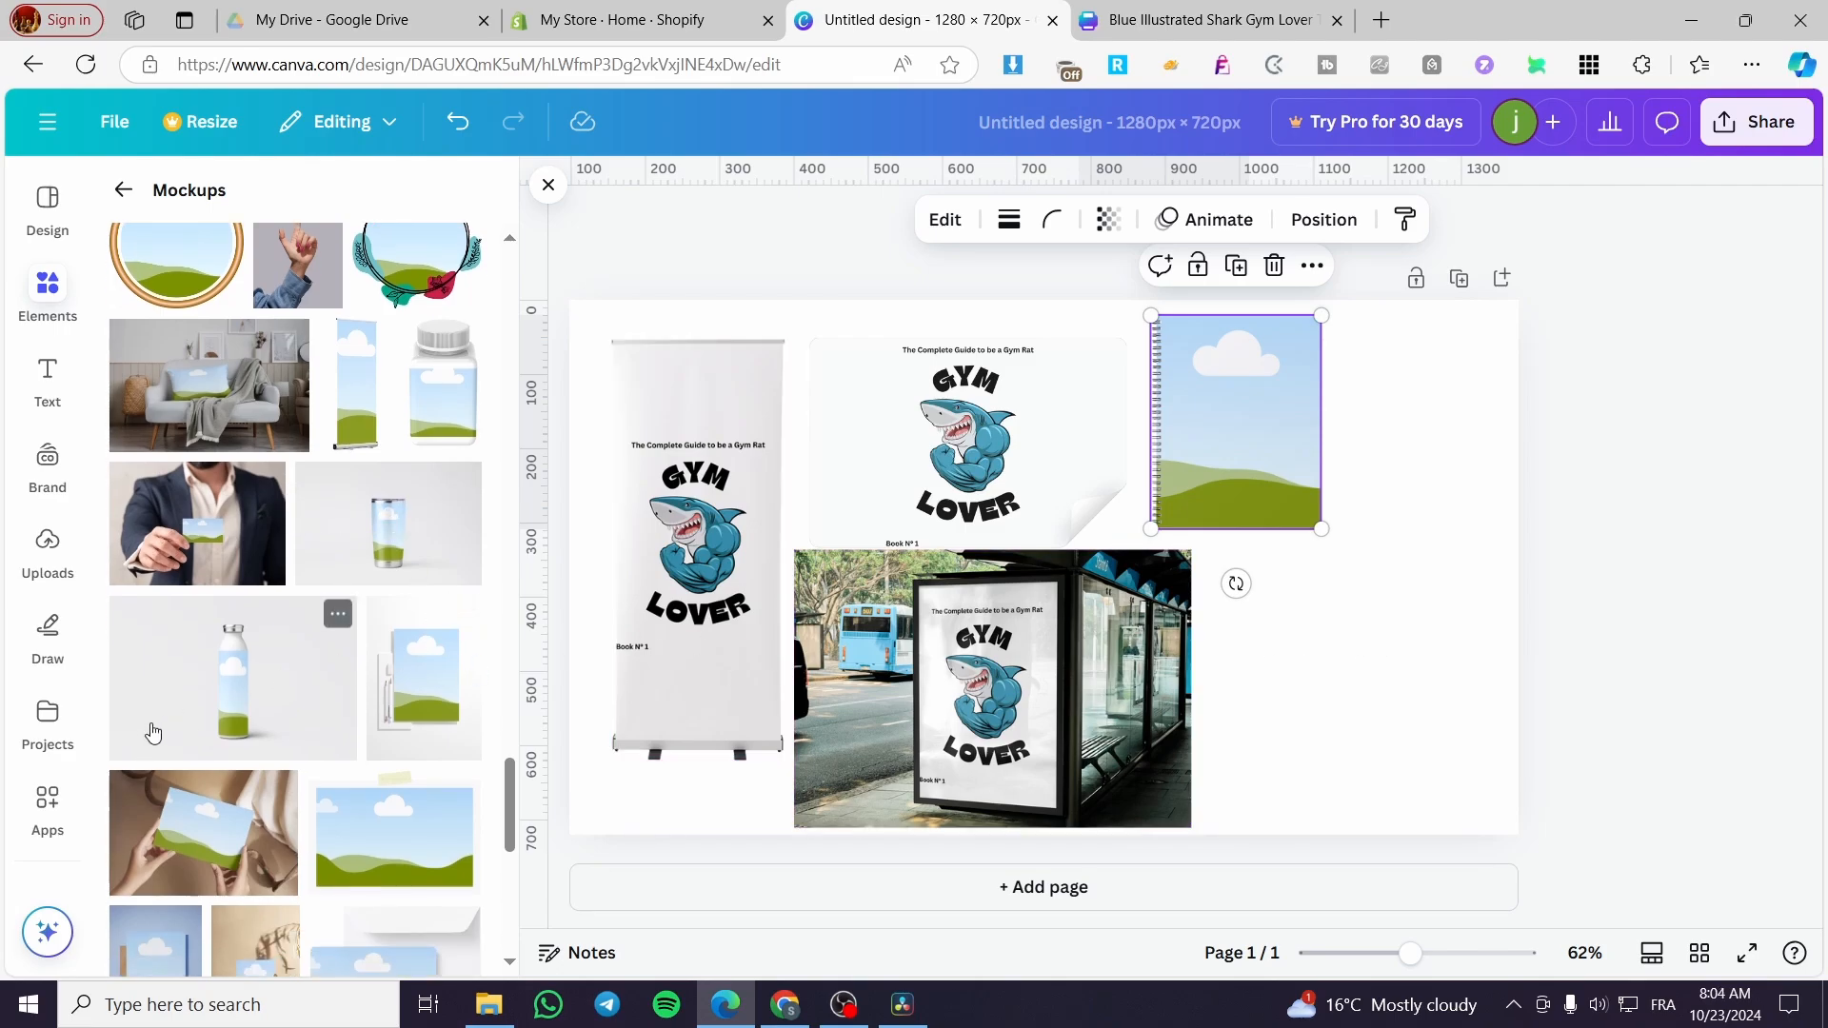
scroll(181, 687, down, 3)
scroll(184, 685, down, 2)
drag(424, 324, 1335, 705)
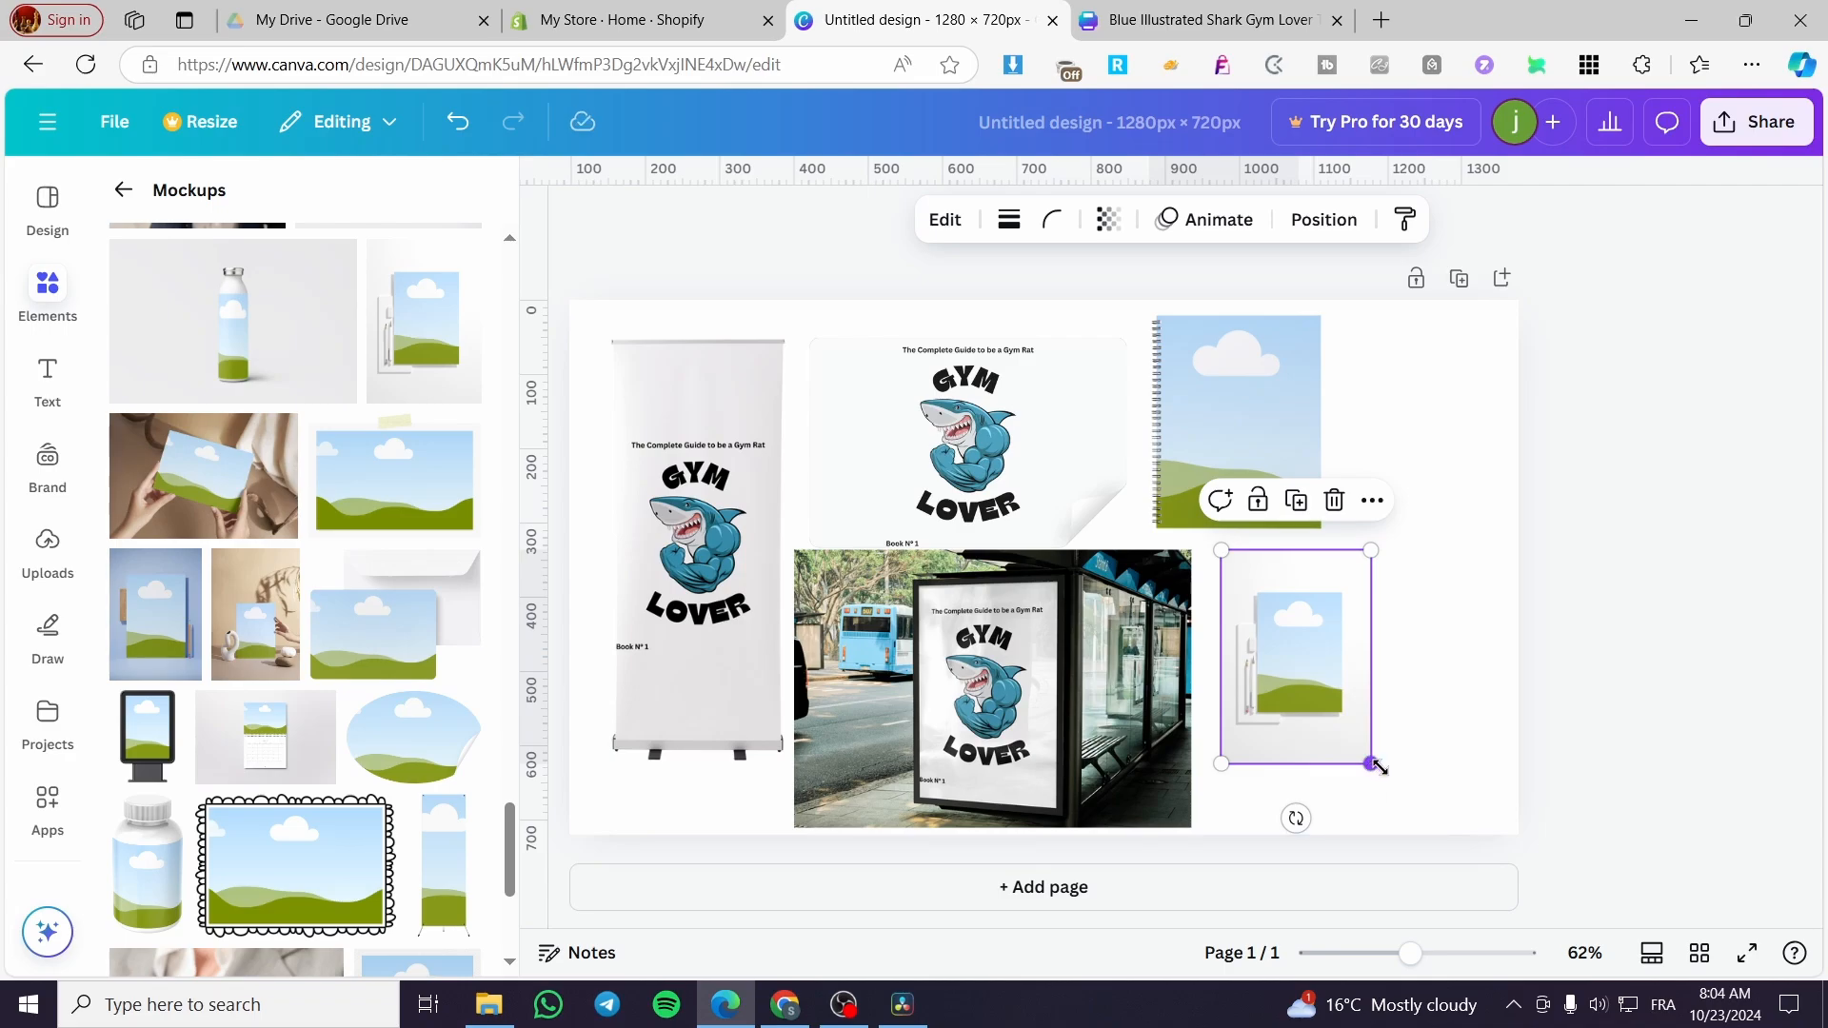
drag(1379, 766, 1418, 828)
Insert the blue-background standing book mockup, place it to the right of the spiral notebook, and enlarge it slightly.
scroll(349, 764, down, 1)
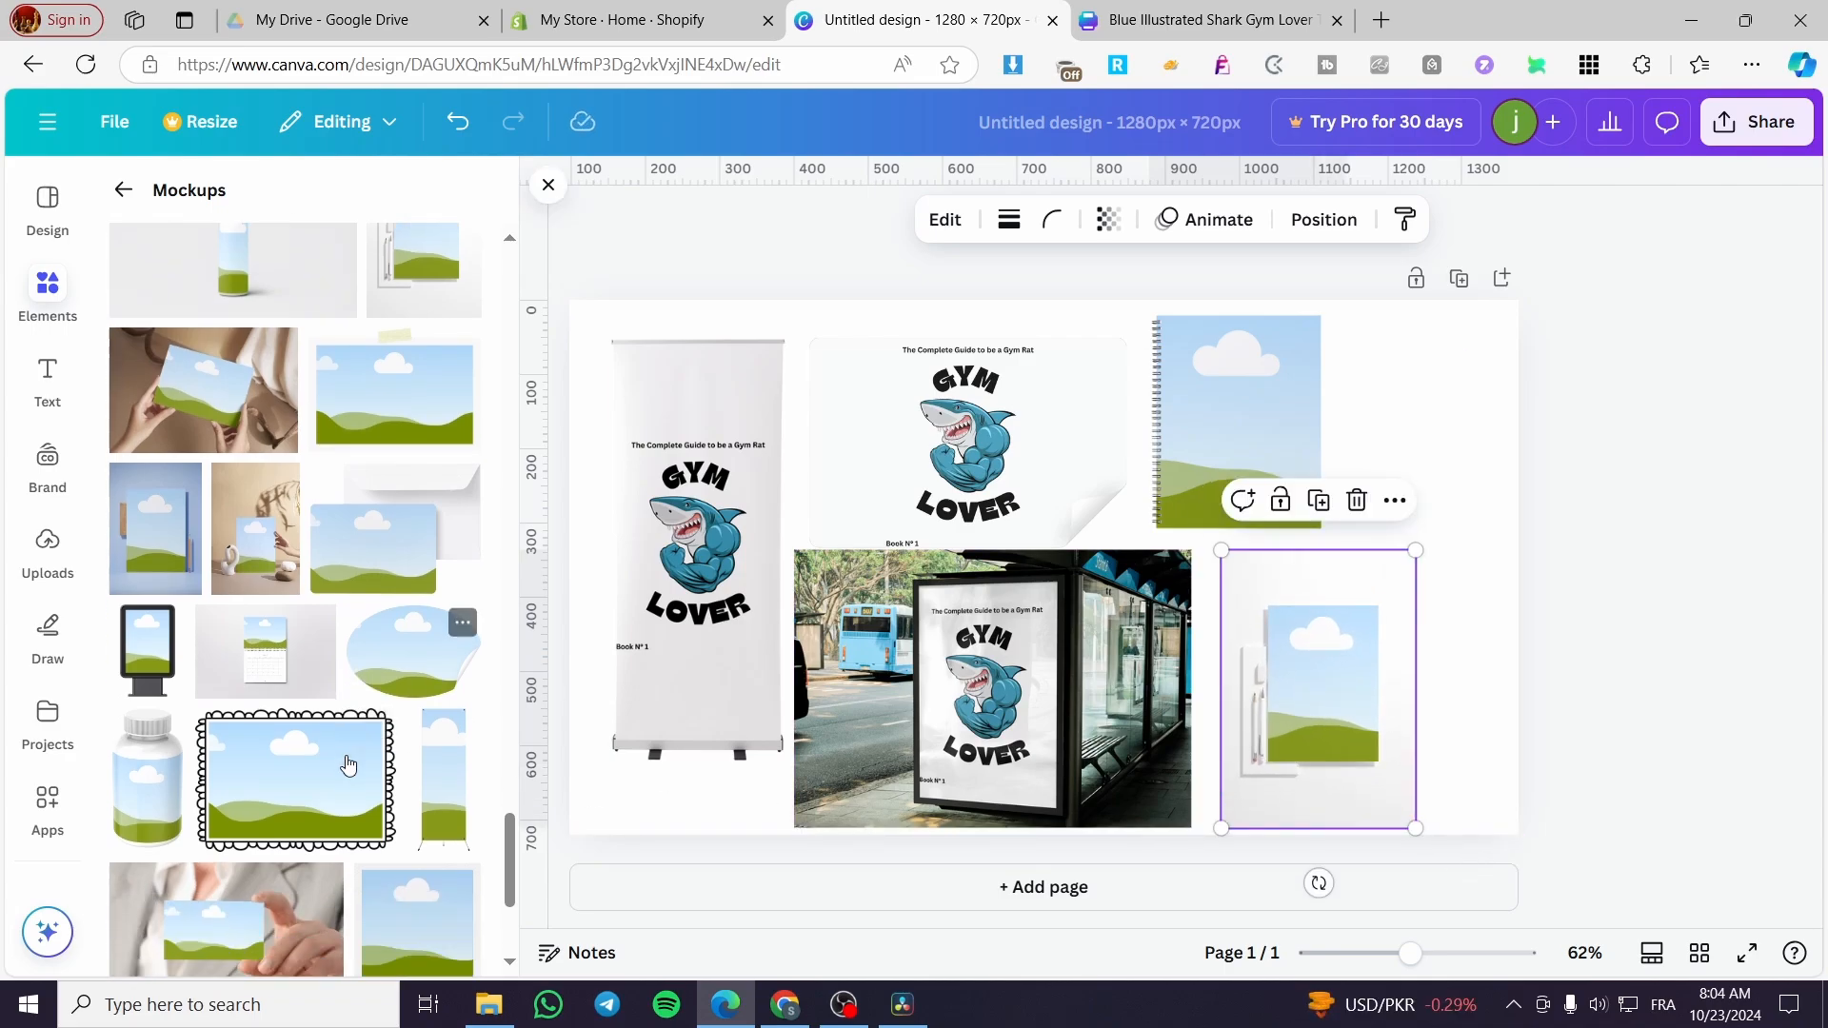
scroll(348, 765, down, 3)
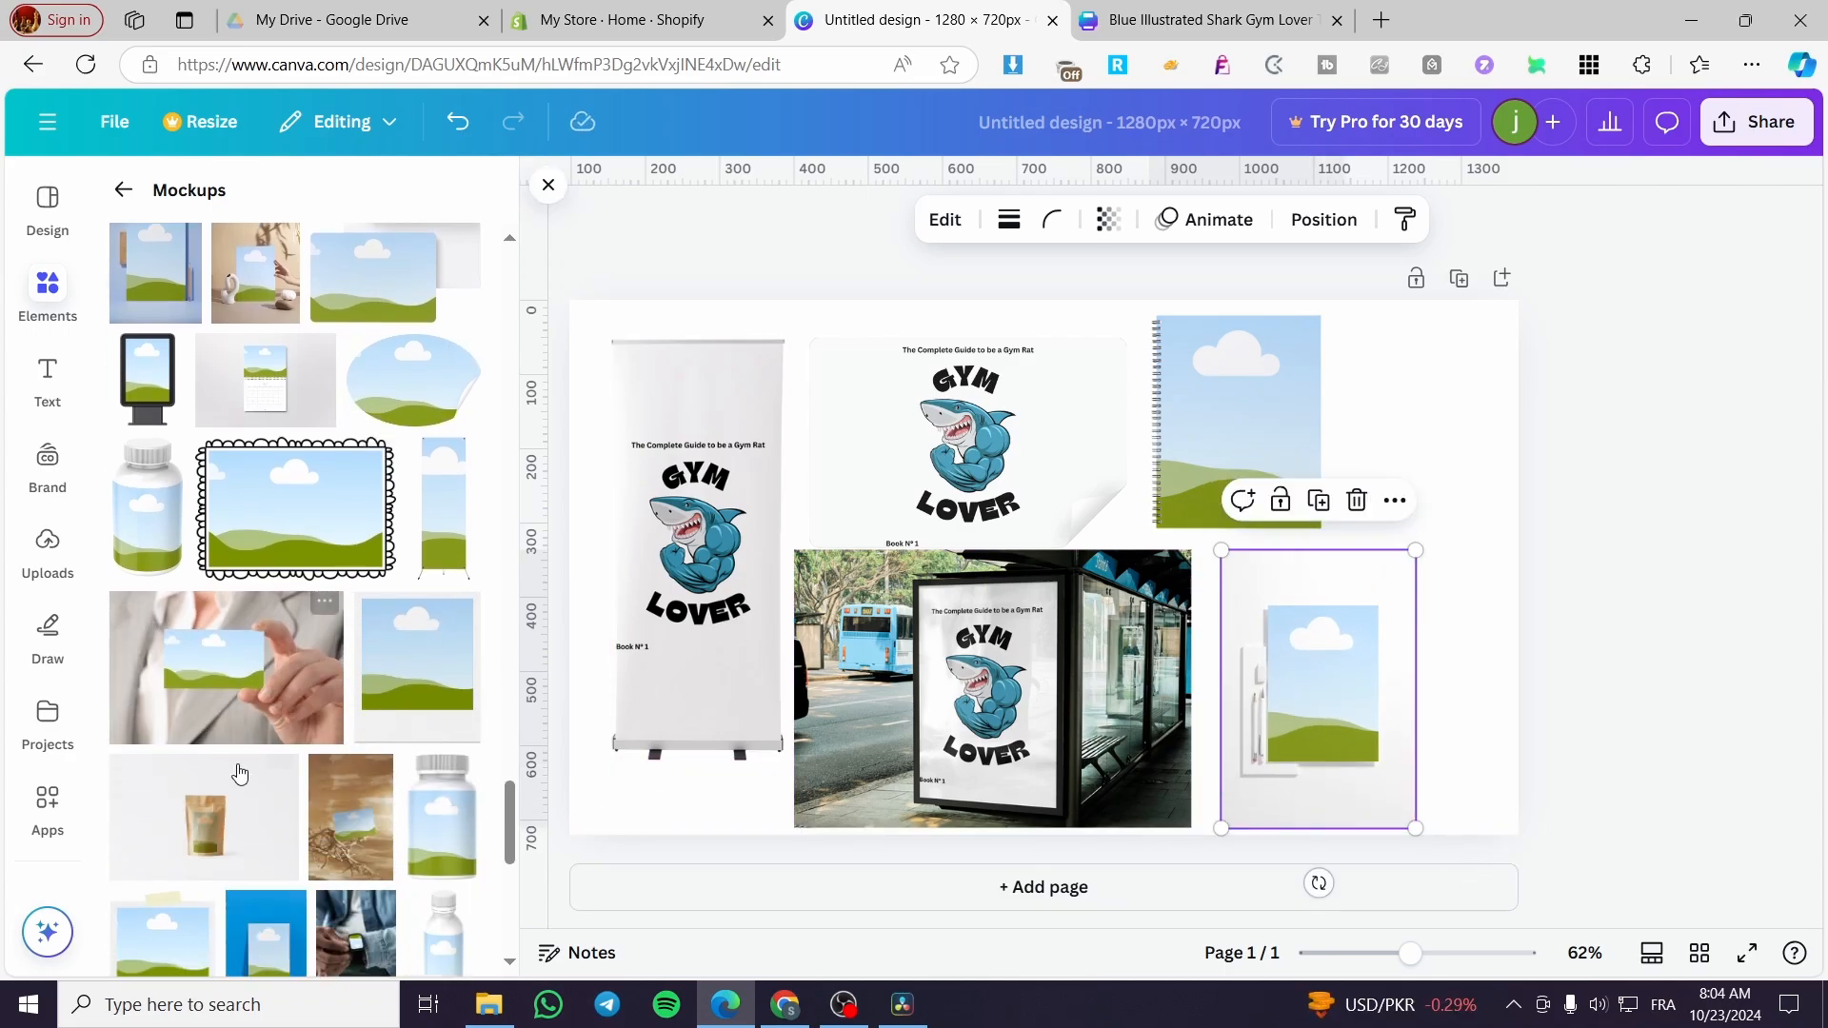
scroll(246, 808, down, 3)
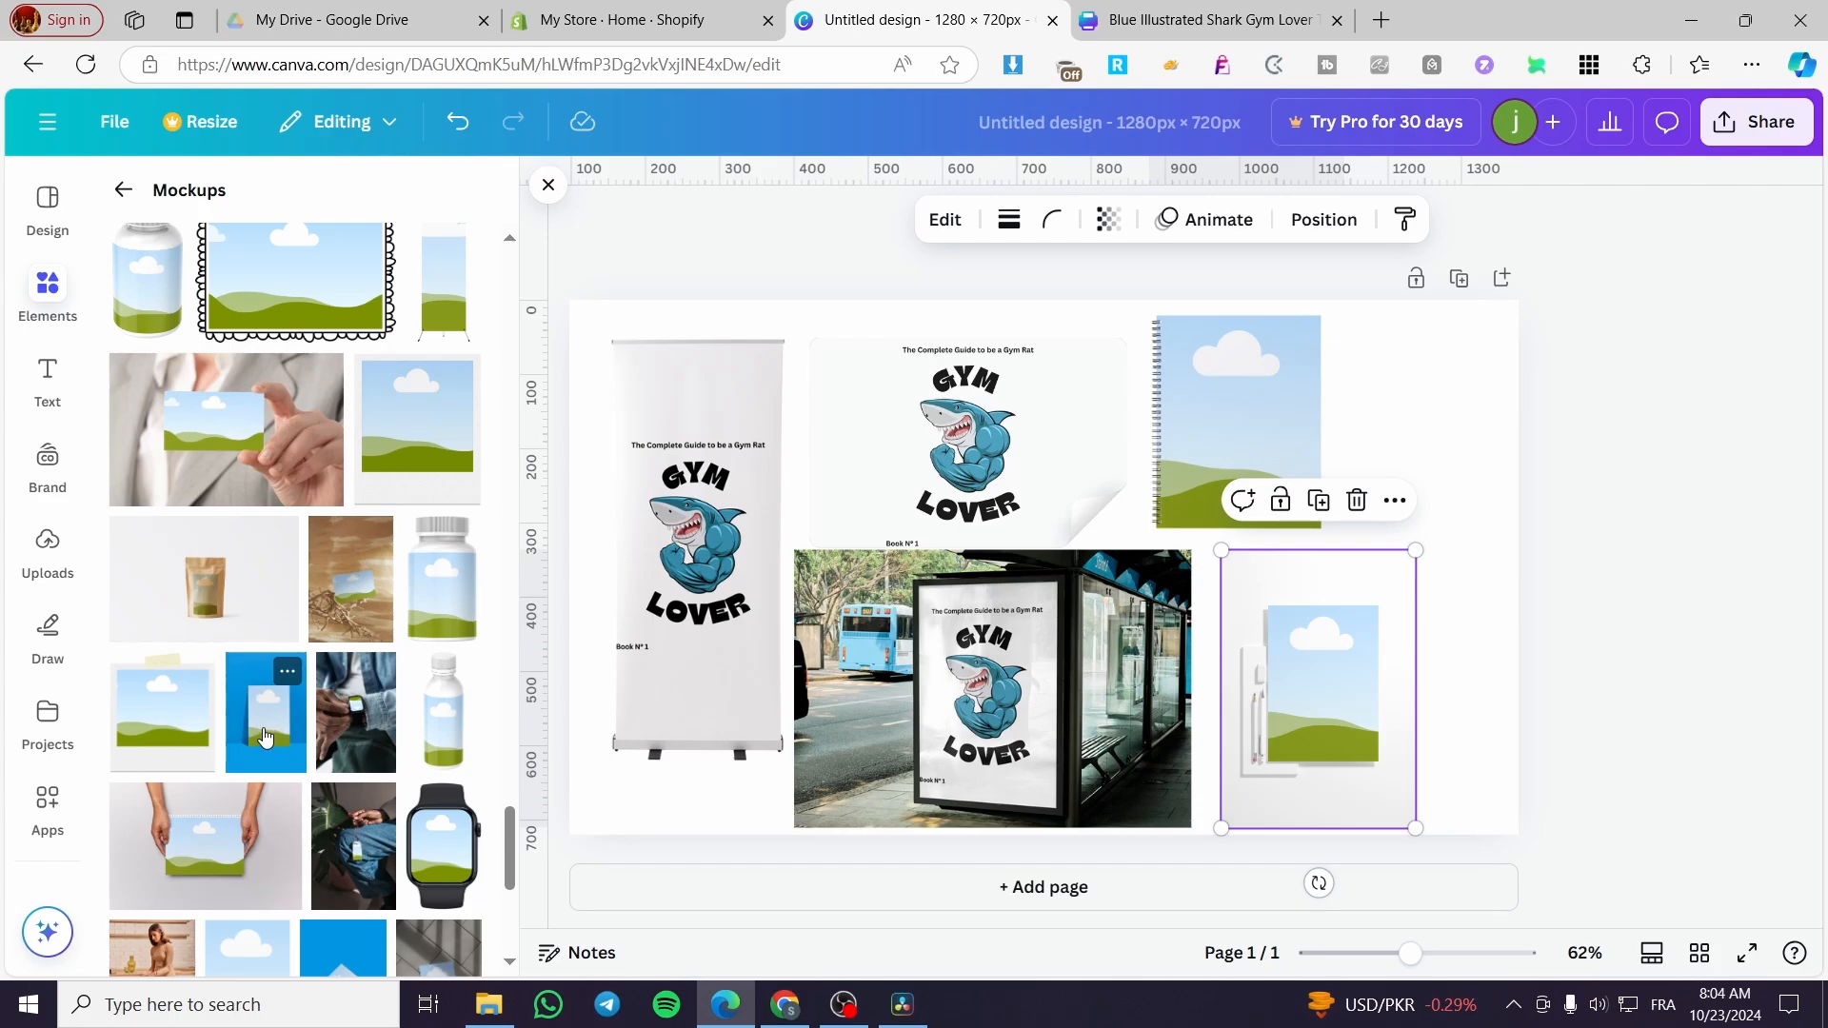
click(49, 552)
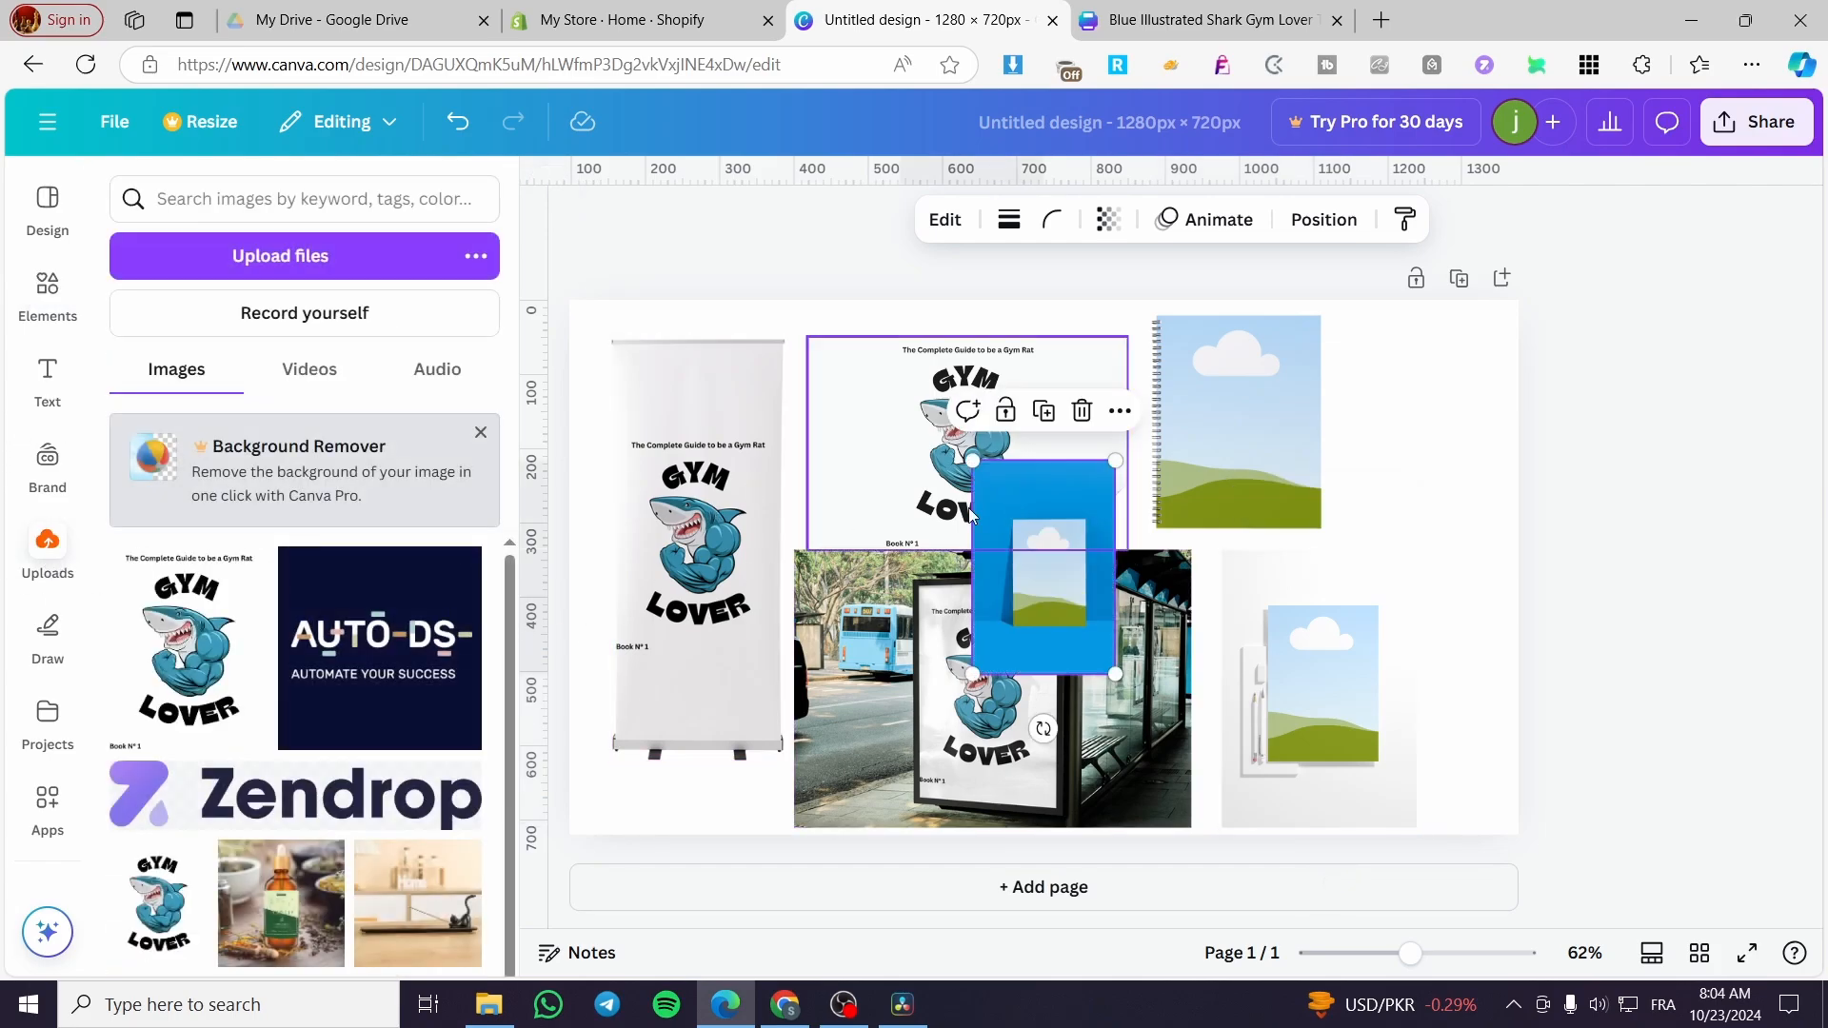
drag(1054, 524, 1454, 383)
drag(1371, 533, 1340, 543)
Fill the blue book, spiral notebook and white stationery book mockups with the uploaded shark cover.
click(217, 638)
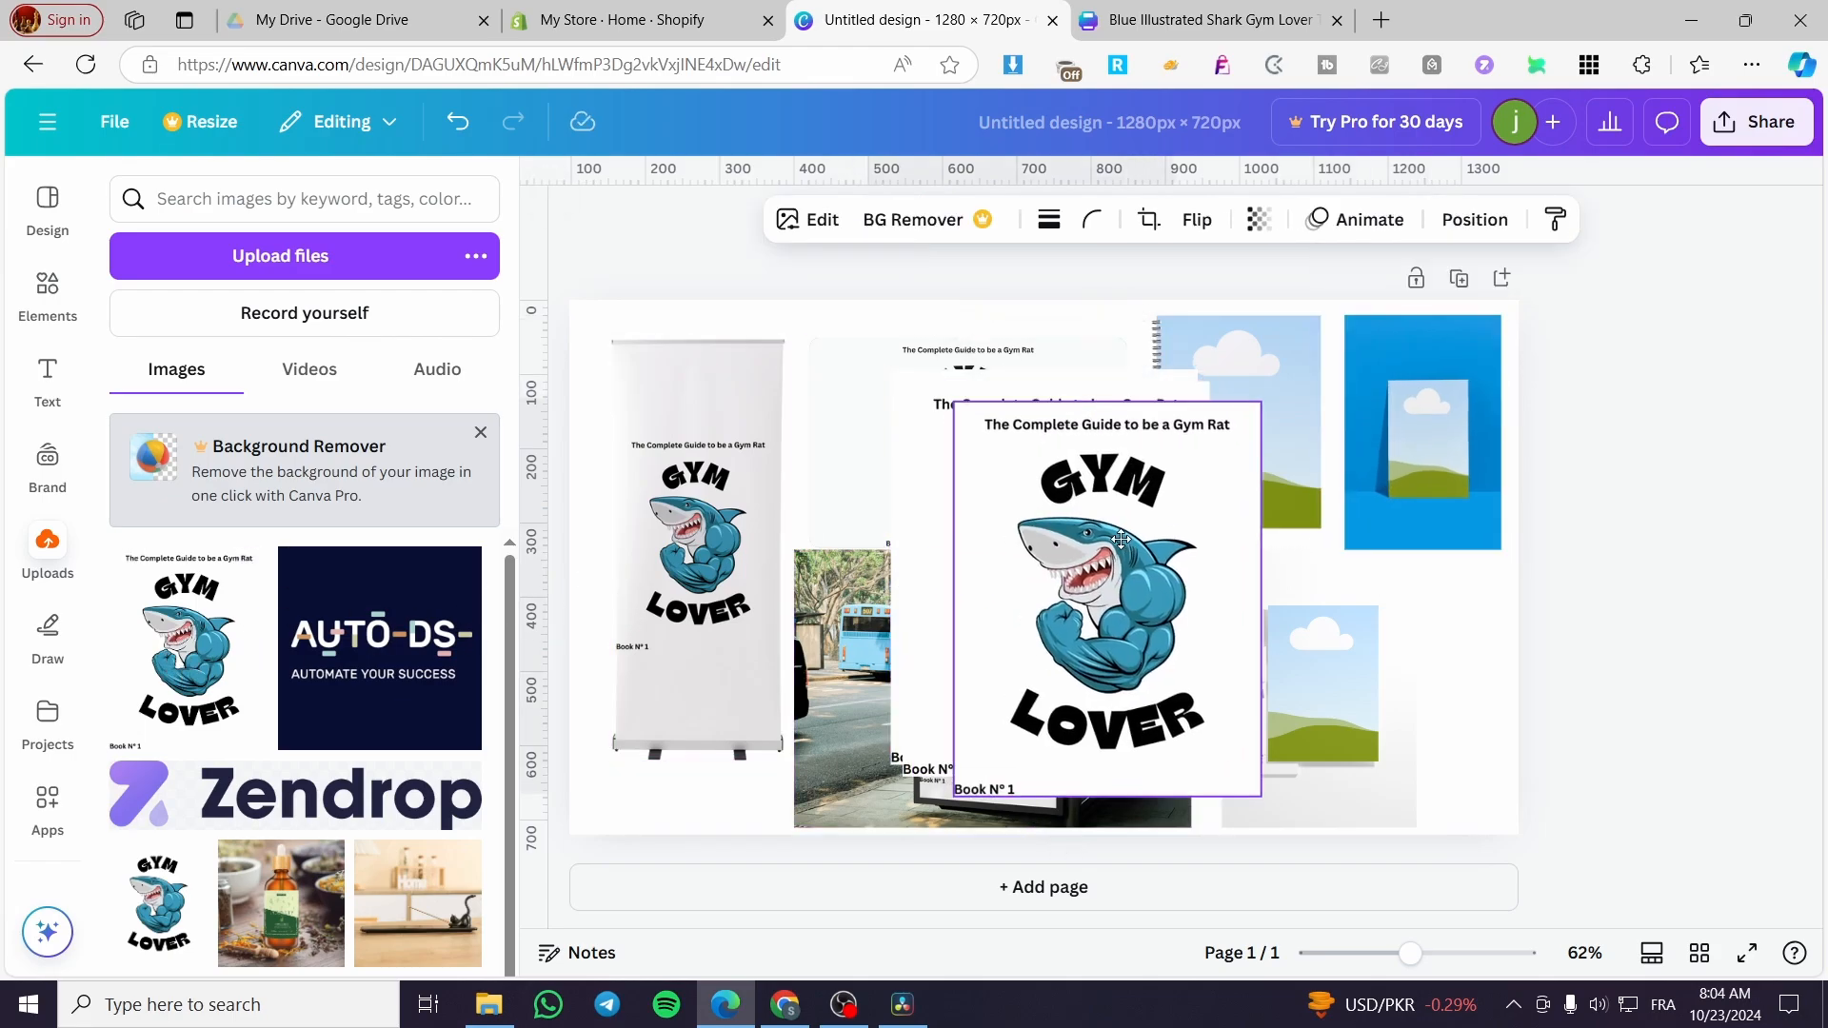
drag(217, 638, 1413, 448)
drag(1108, 533, 1333, 666)
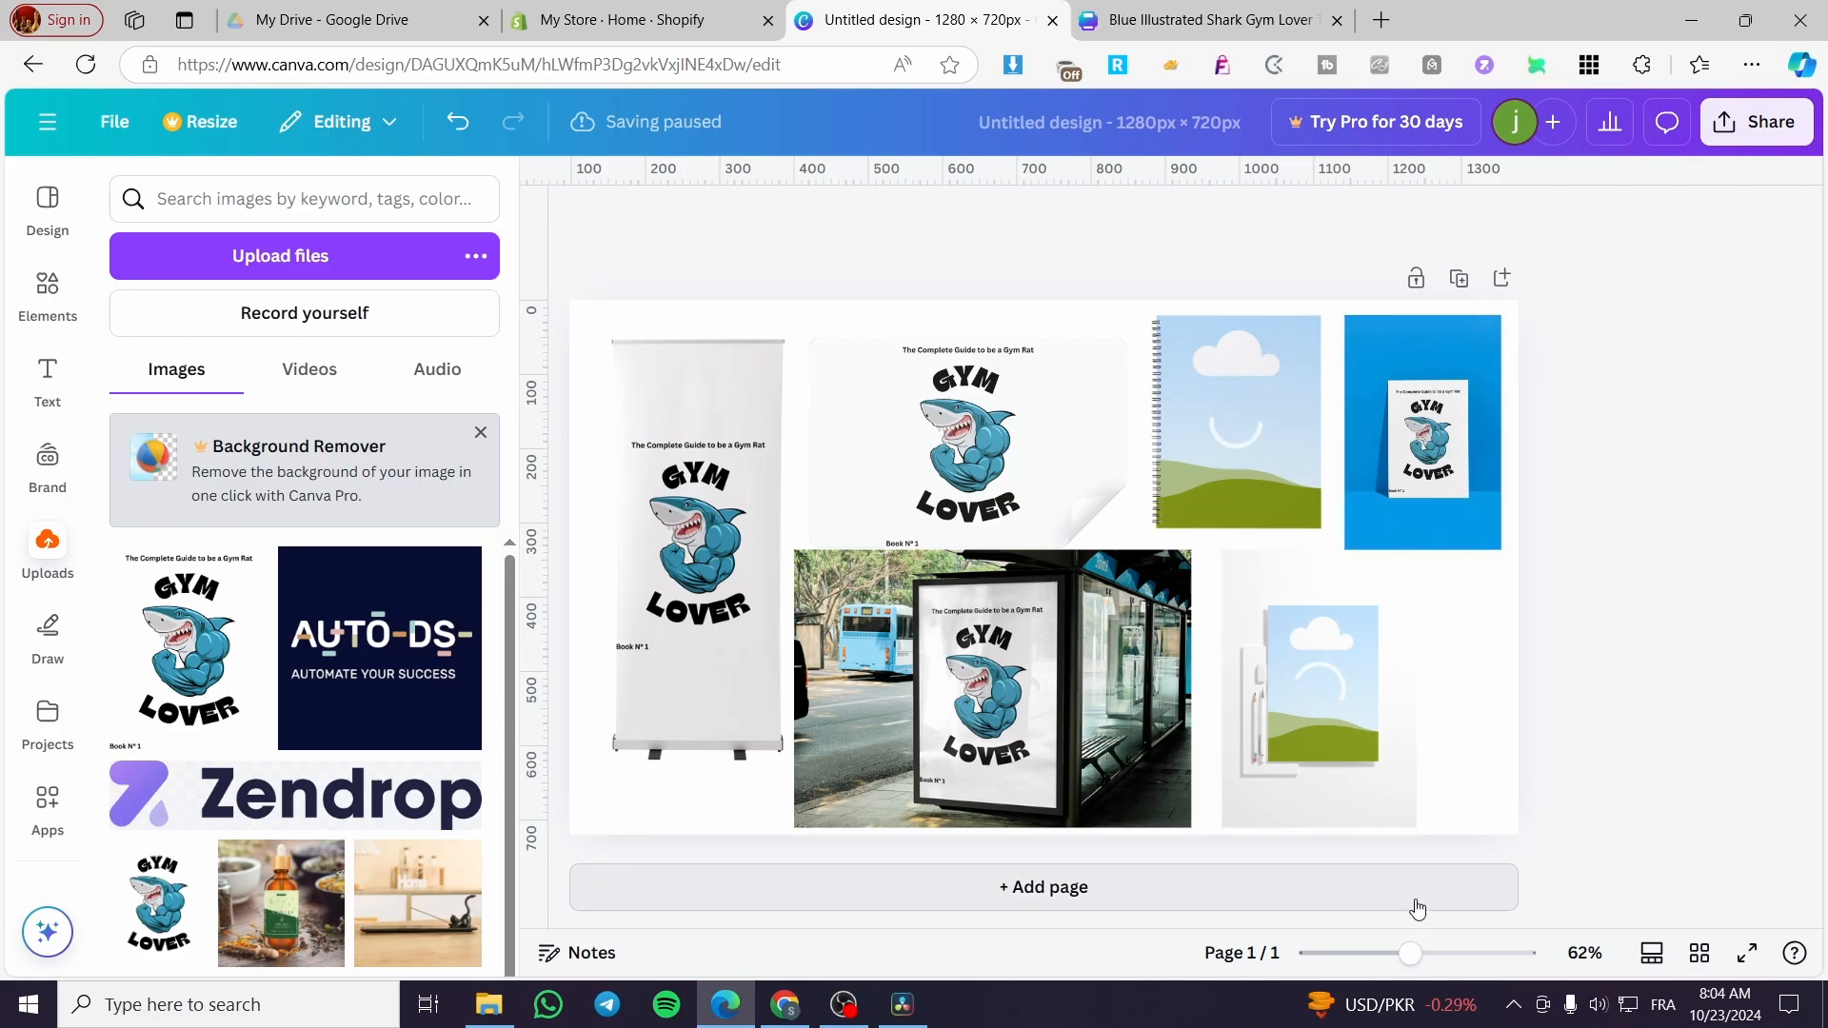
Examine the shark cover up close on the banner, poster, bus shelter, notebook and book mockups.
drag(1409, 954, 1457, 955)
scroll(1028, 695, right, 5)
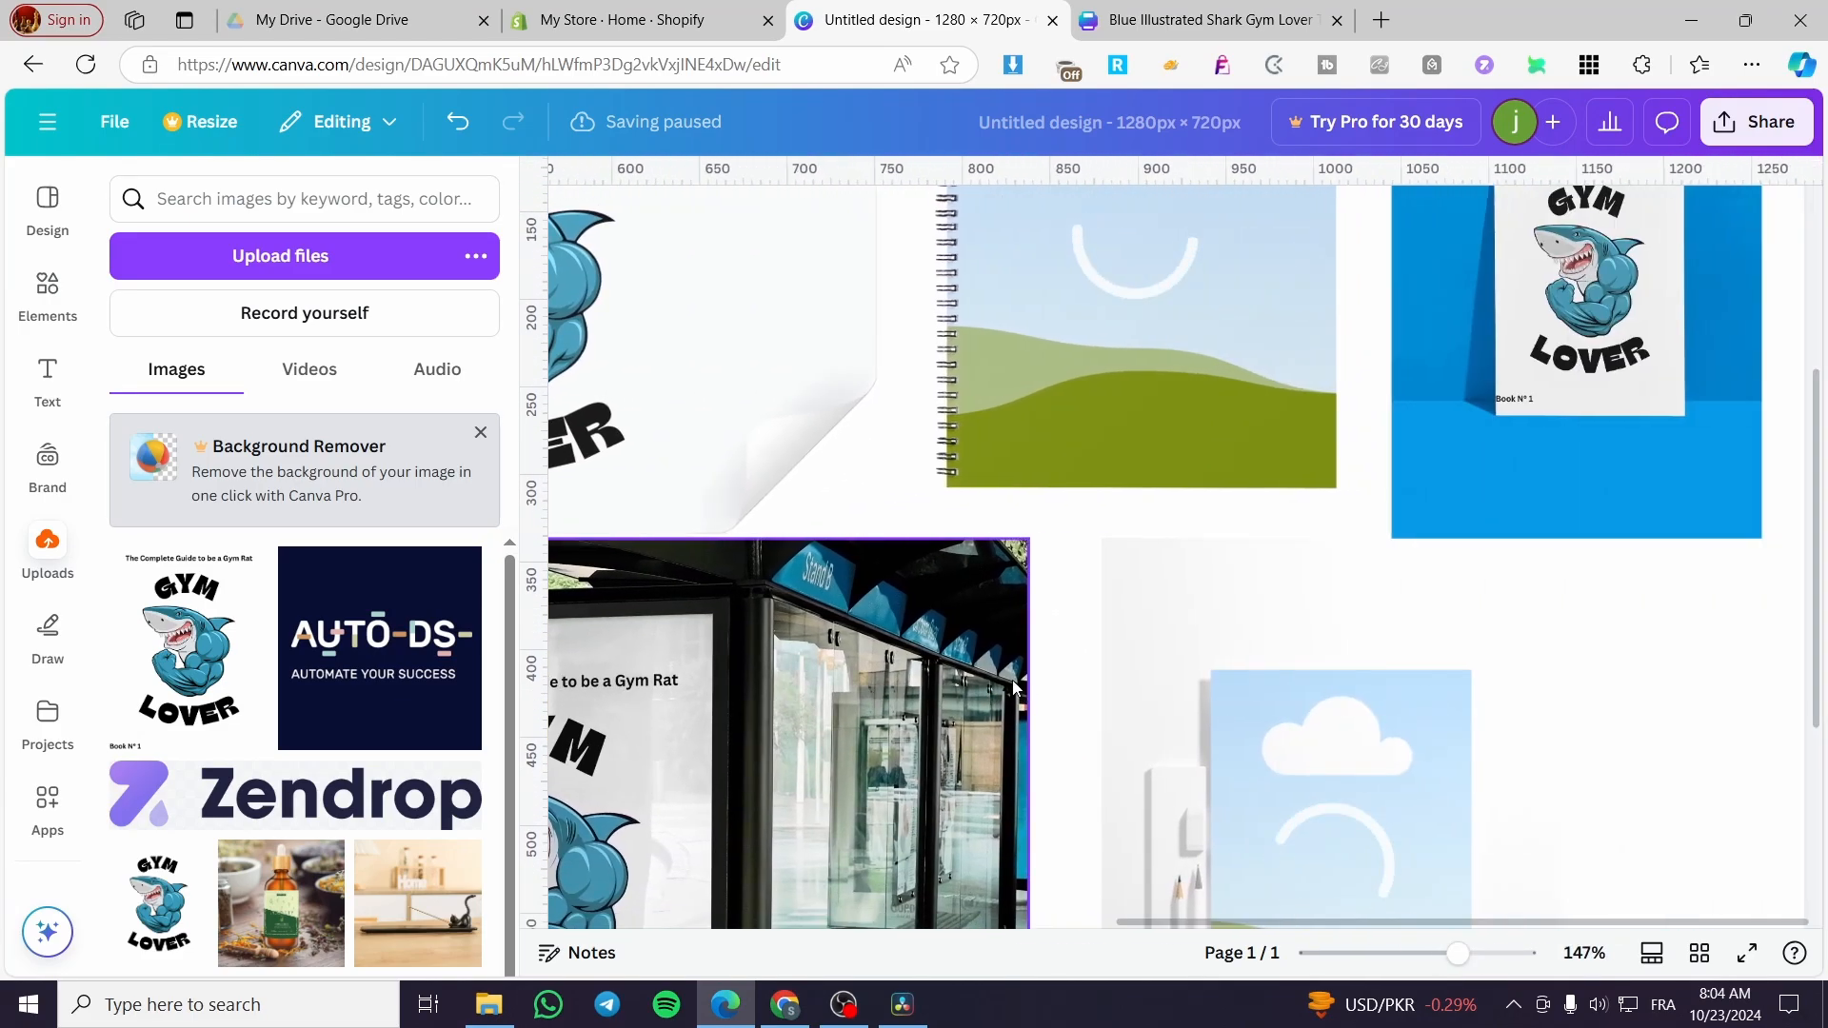
scroll(1029, 695, left, 10)
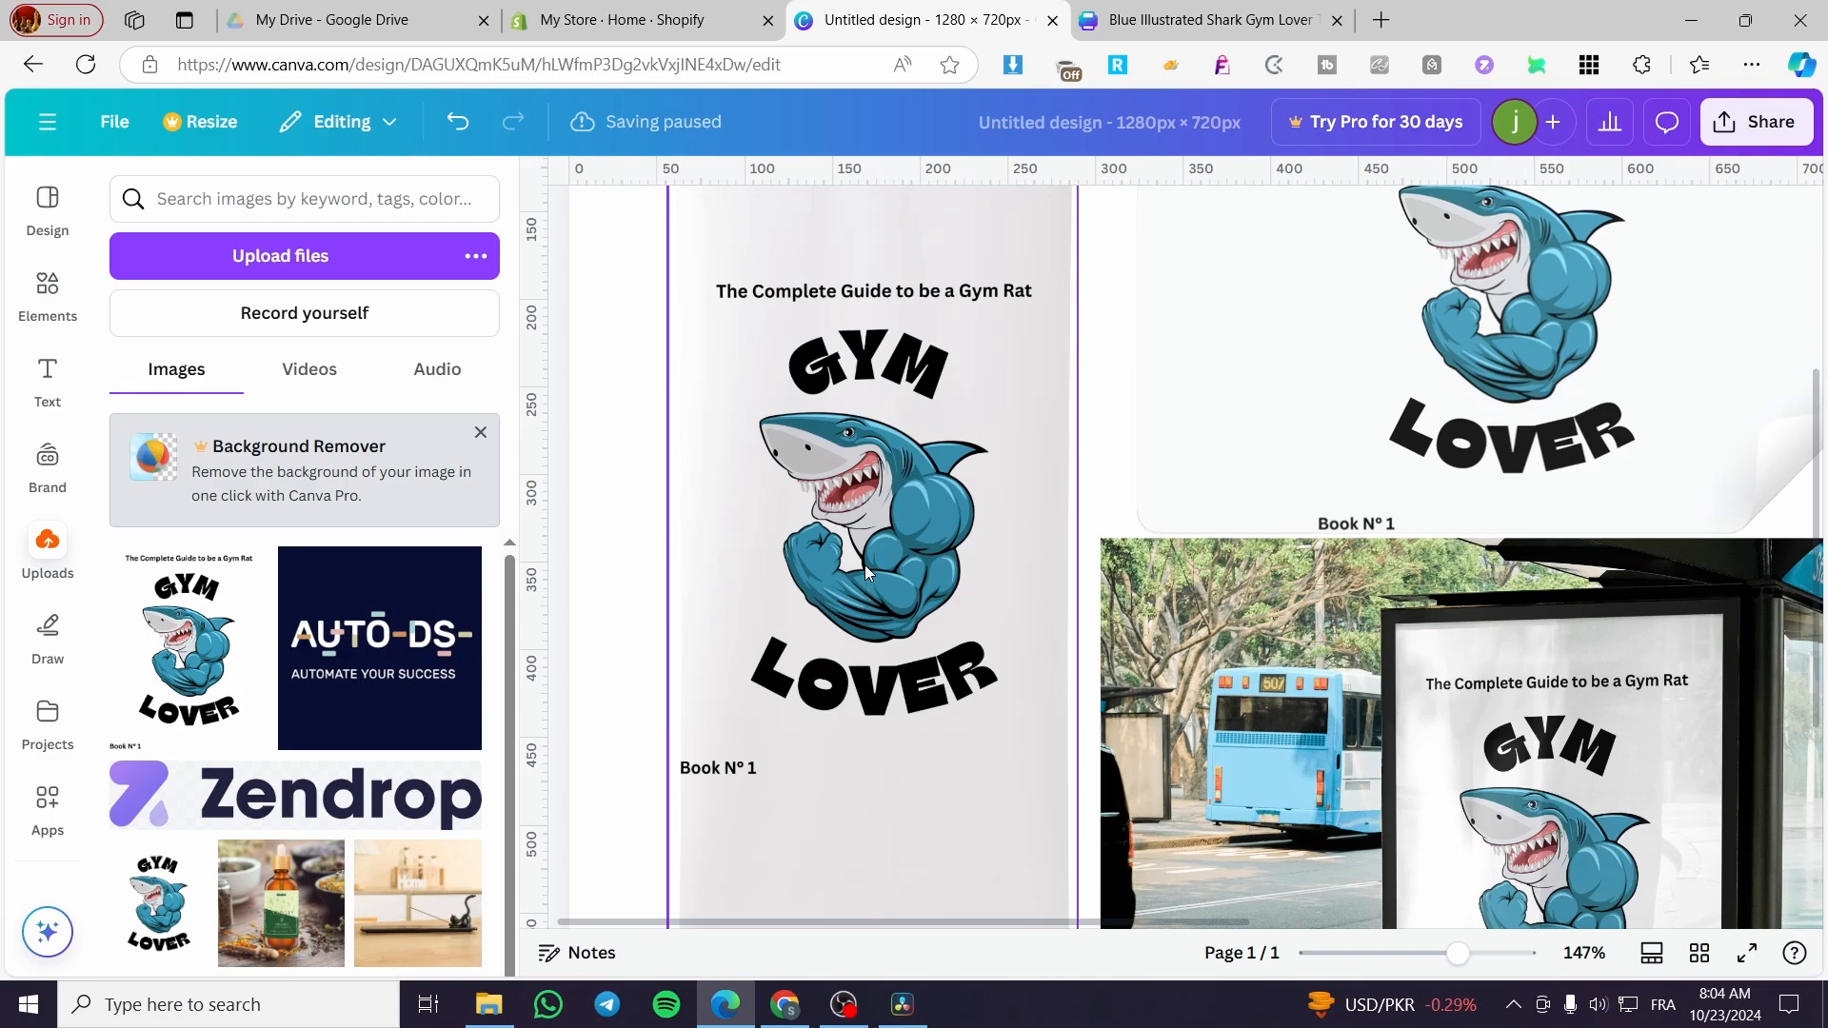
ctrl+scroll(864, 563, down, 3)
ctrl+scroll(864, 564, up, 3)
scroll(865, 564, down, 4)
scroll(864, 564, up, 6)
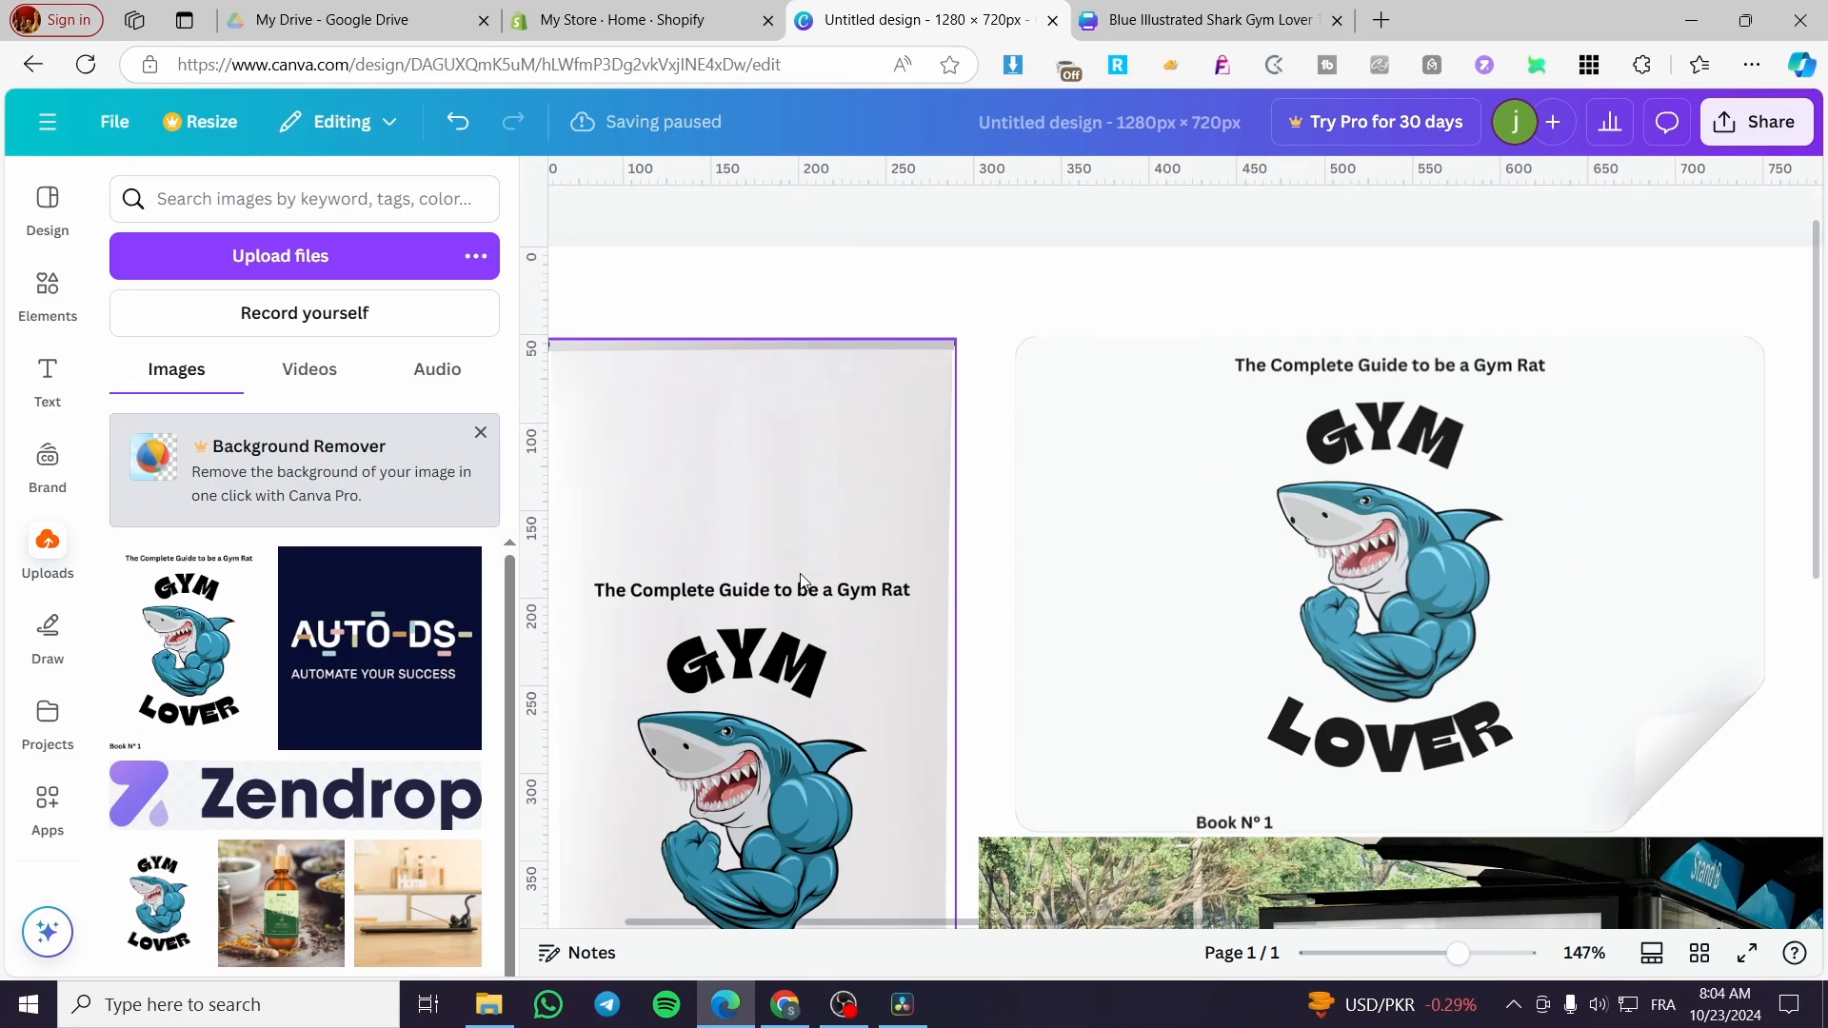
scroll(1017, 586, right, 6)
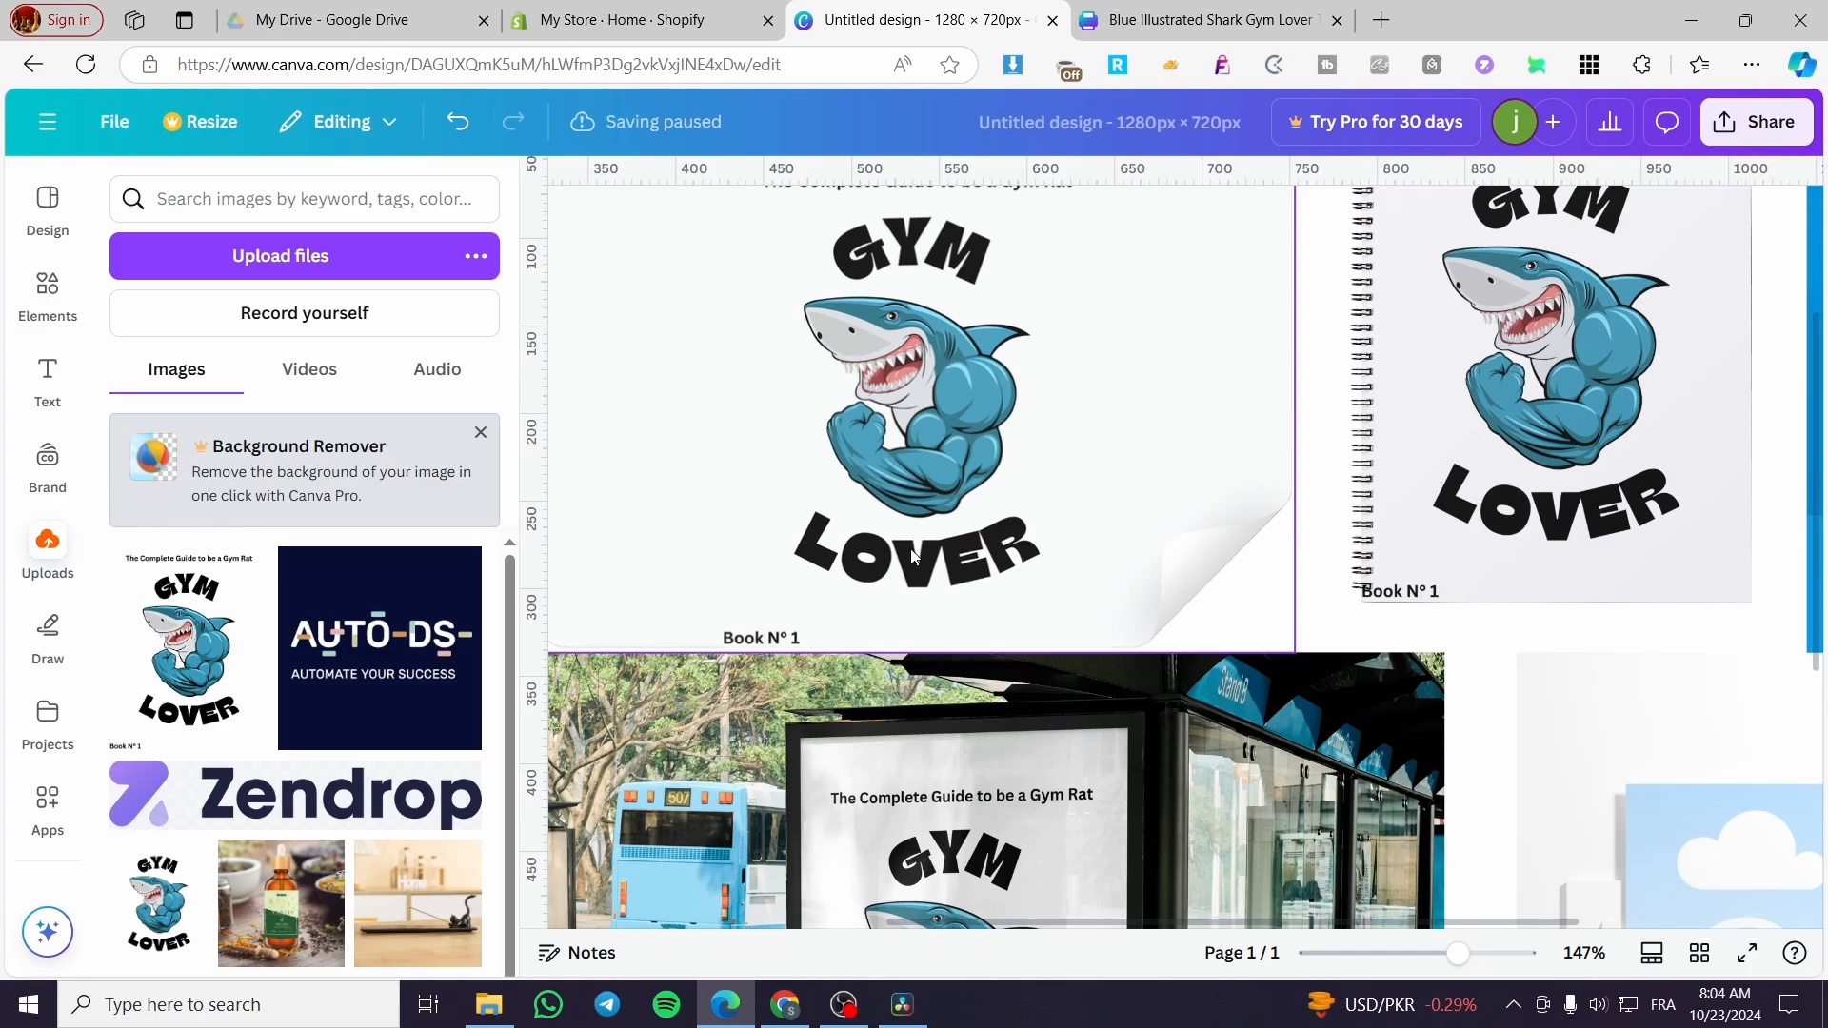
ctrl+scroll(899, 490, down, 3)
scroll(920, 578, right, 1)
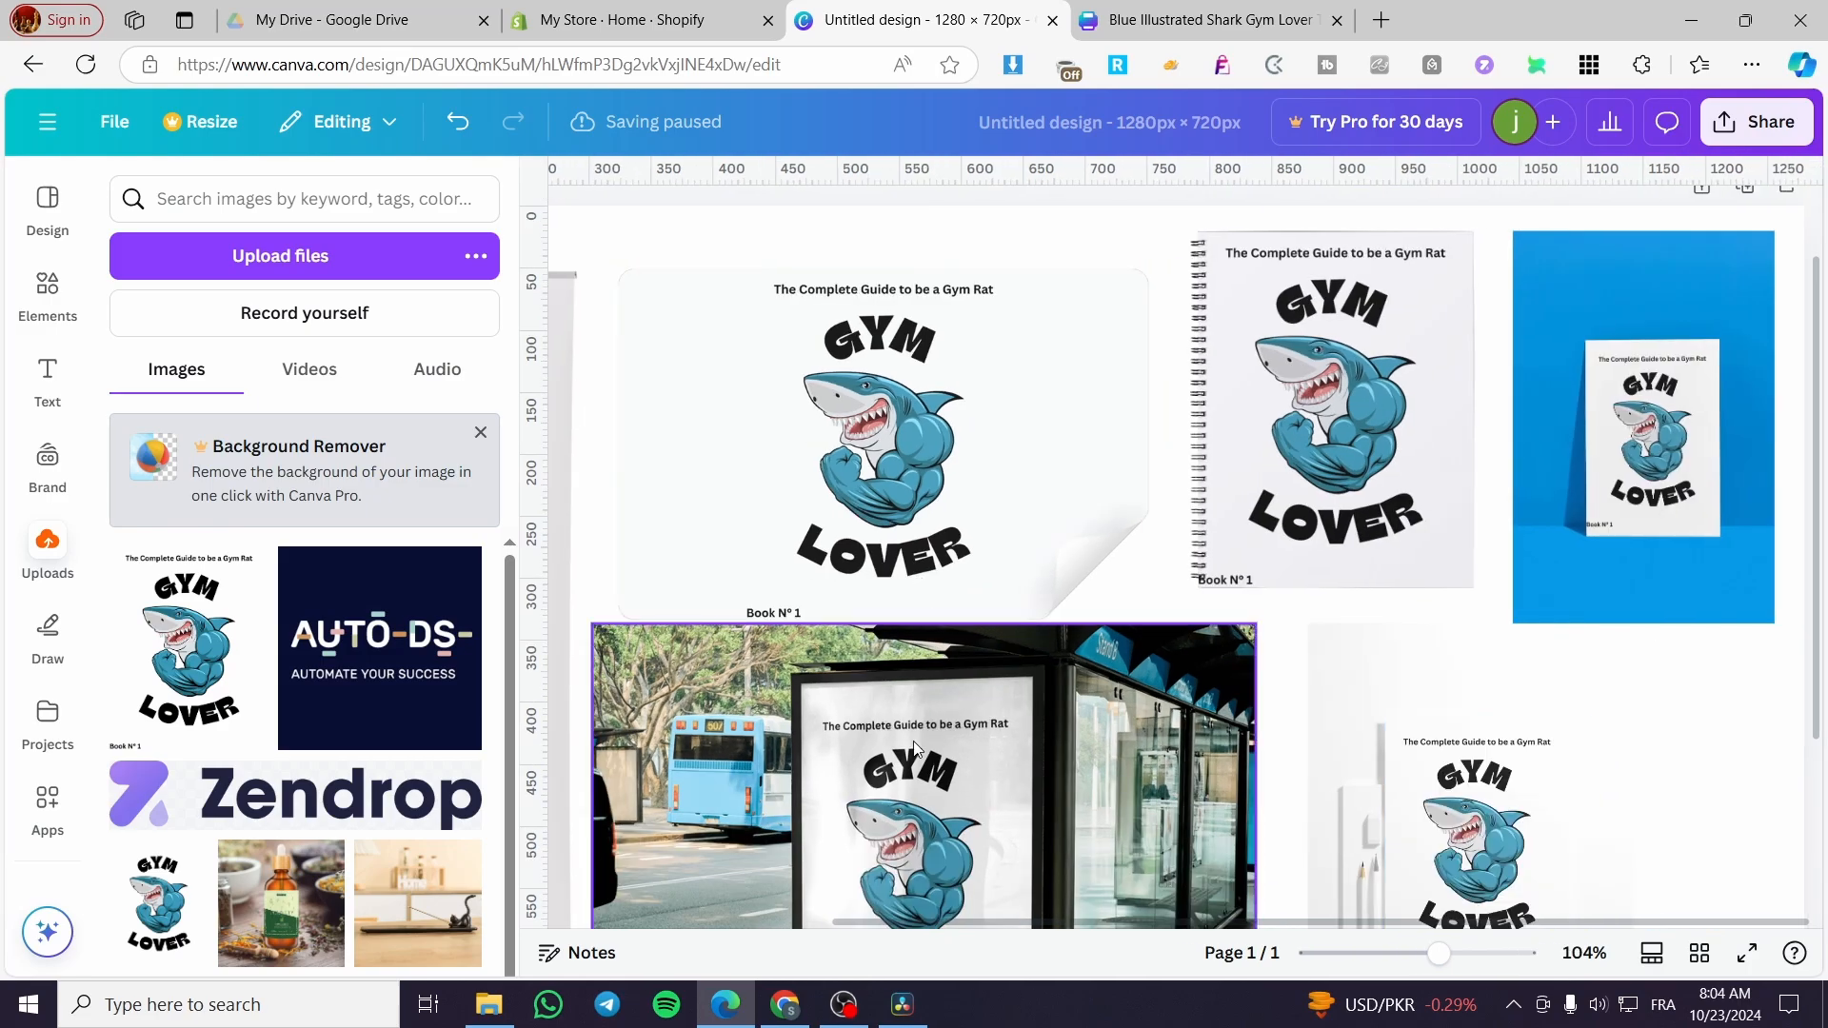
scroll(918, 748, down, 3)
scroll(1537, 716, left, 3)
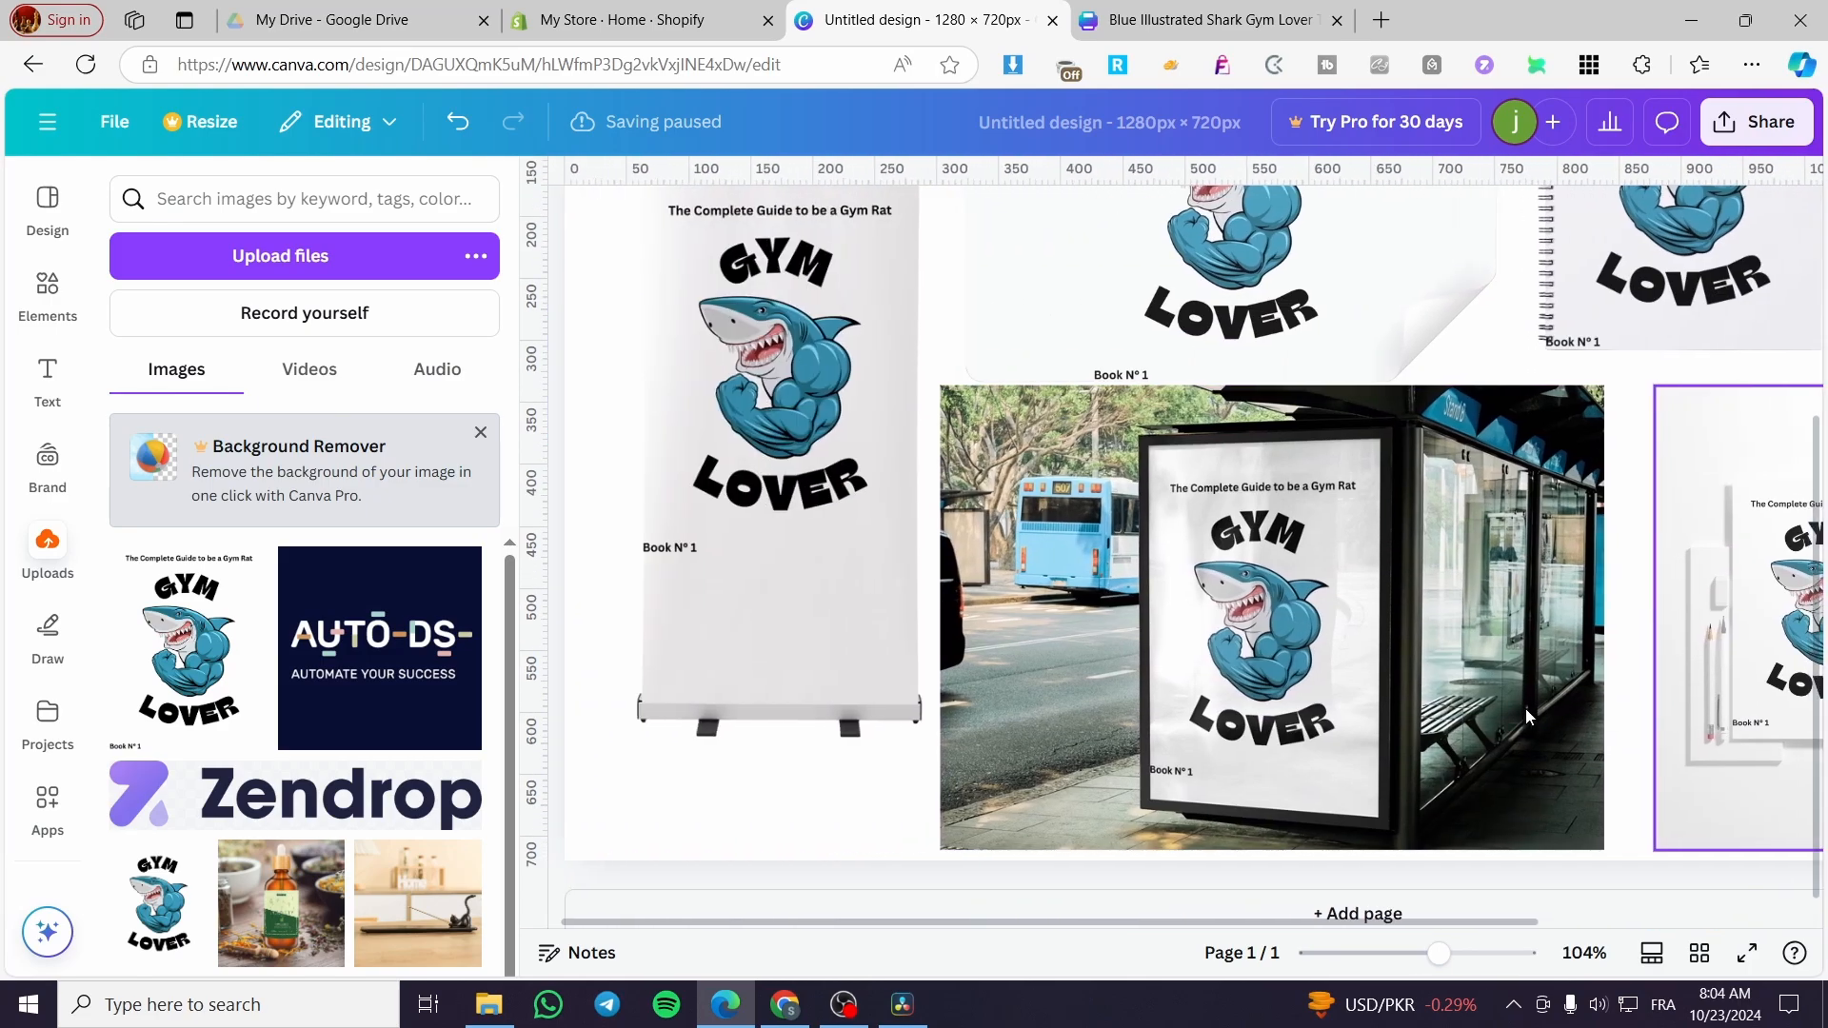
scroll(1524, 710, right, 3)
ctrl+scroll(1514, 705, up, 5)
scroll(1504, 692, down, 1)
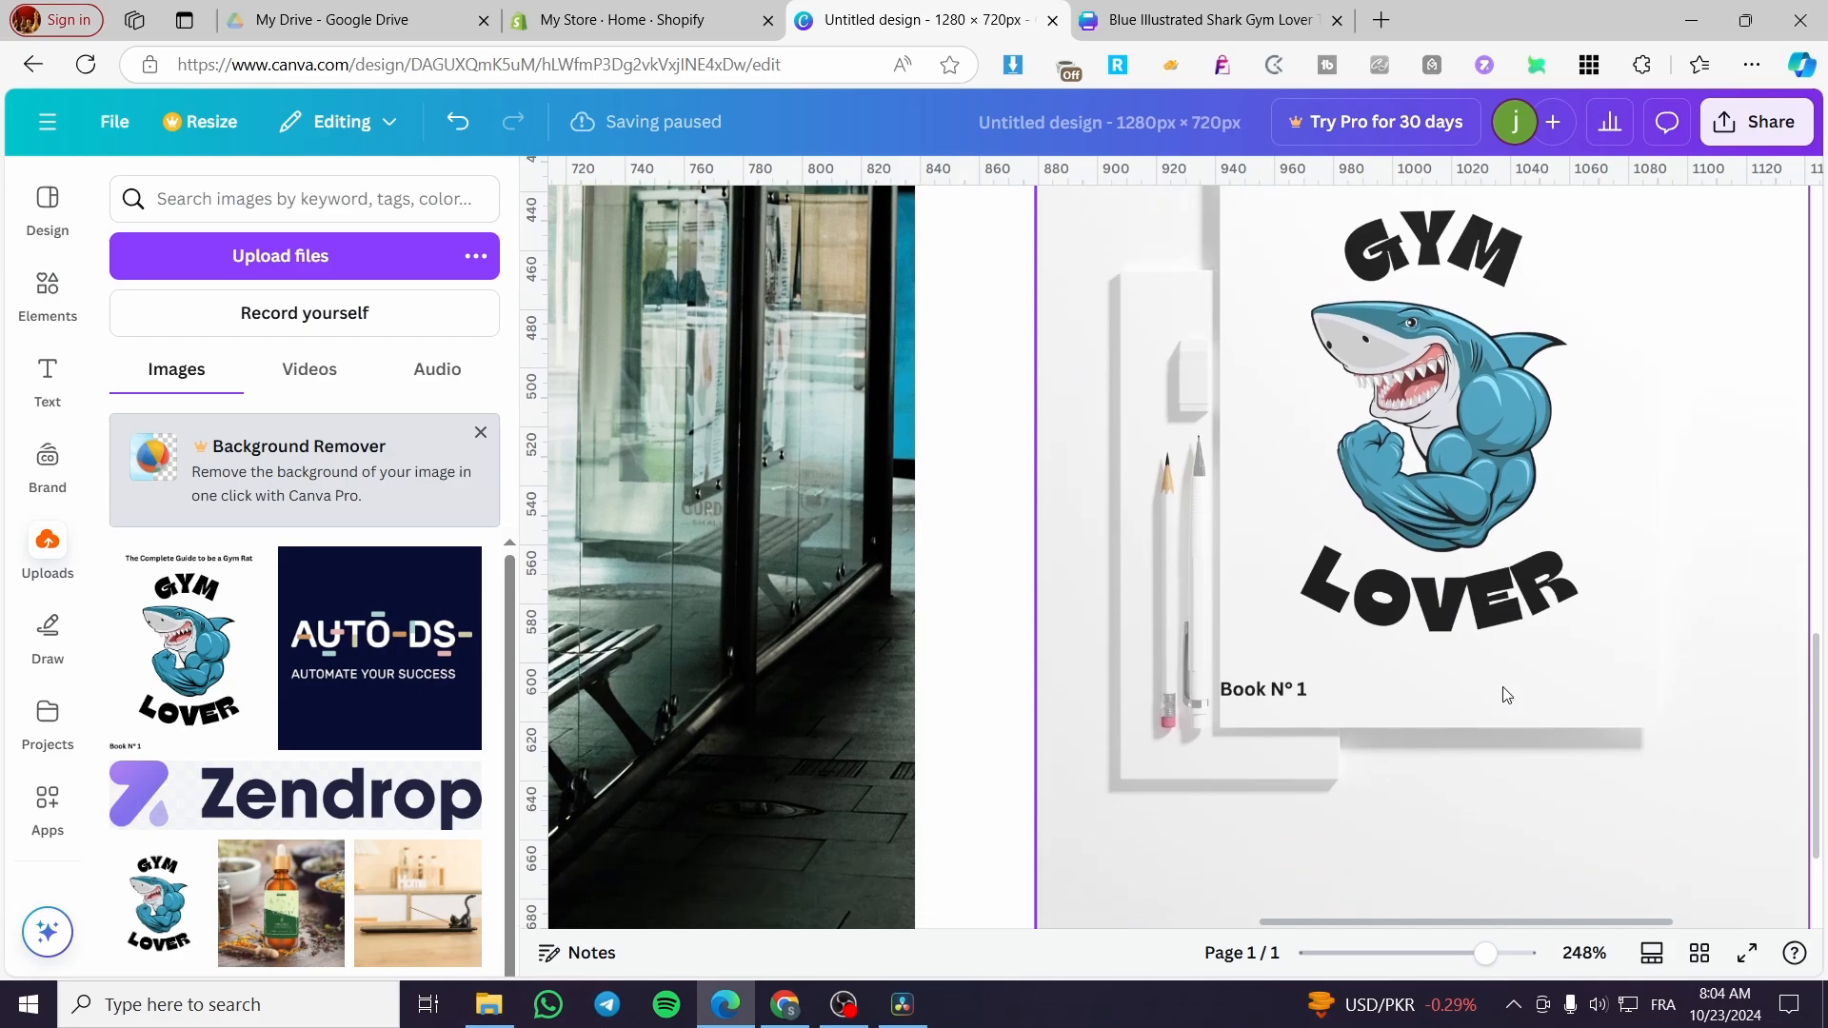
scroll(1503, 688, up, 1)
ctrl+scroll(1504, 695, down, 3)
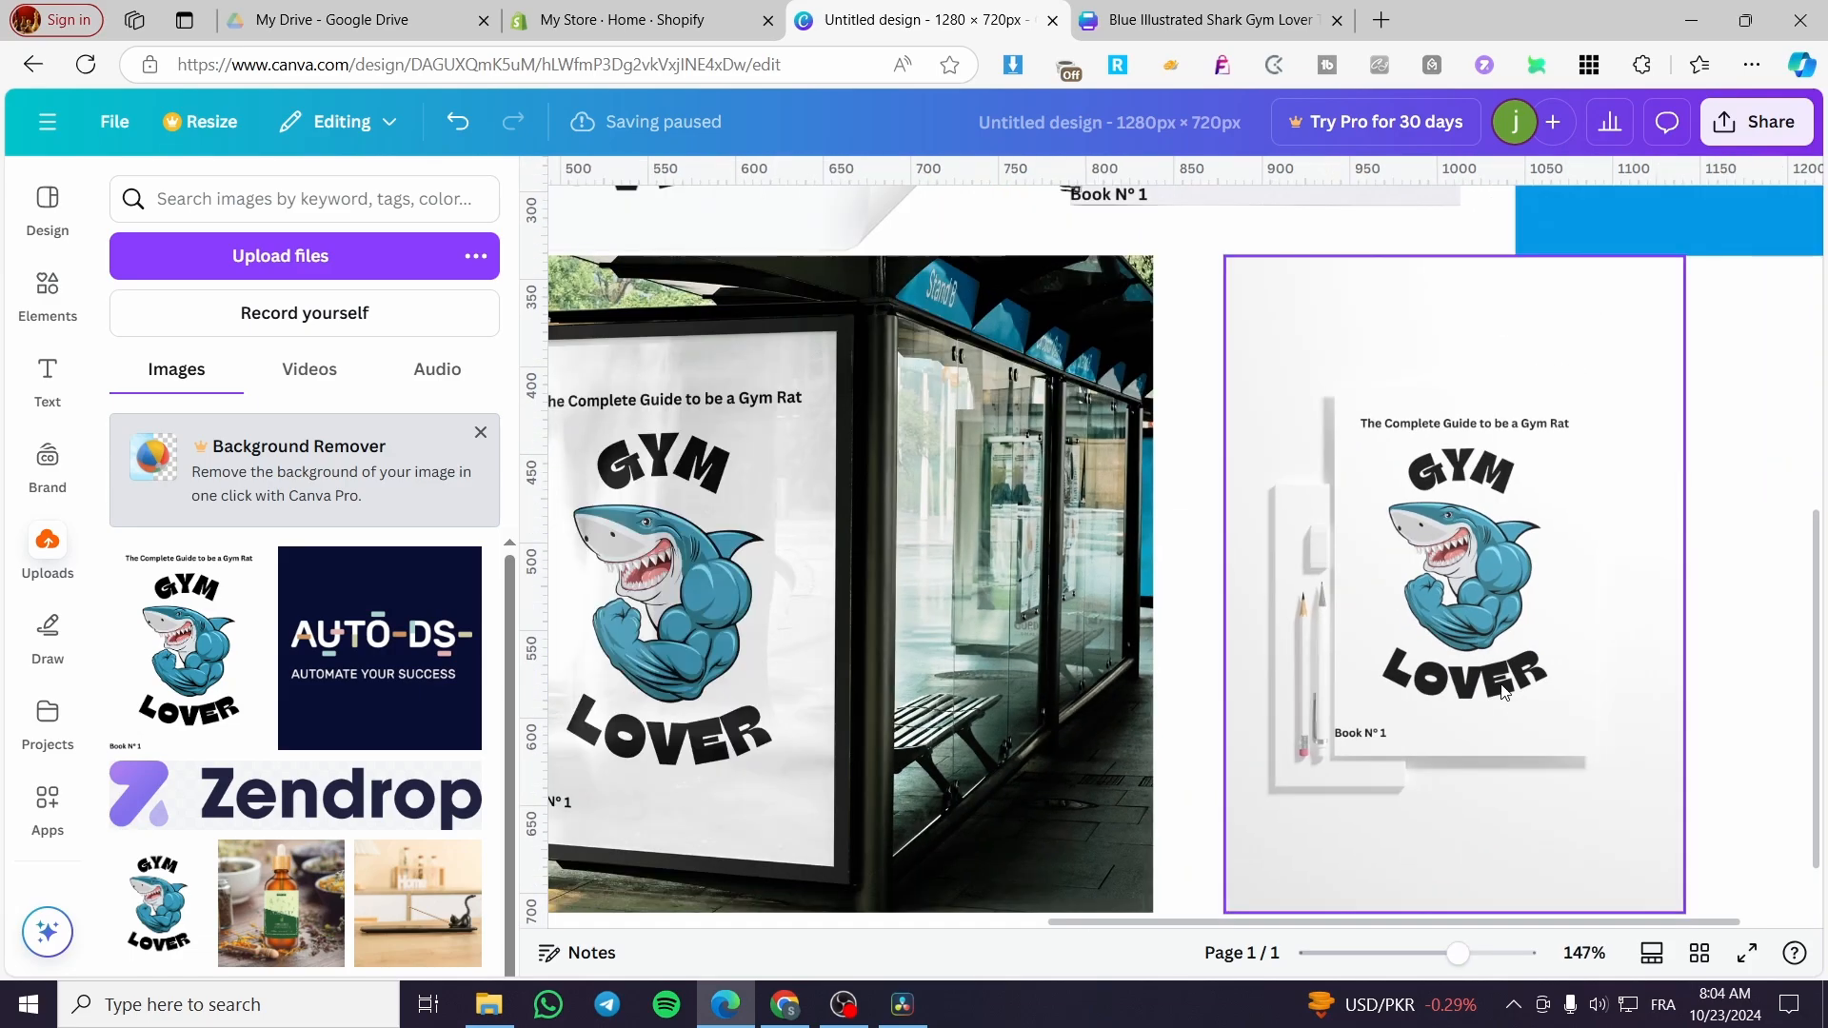
scroll(1502, 691, up, 7)
scroll(1761, 533, right, 3)
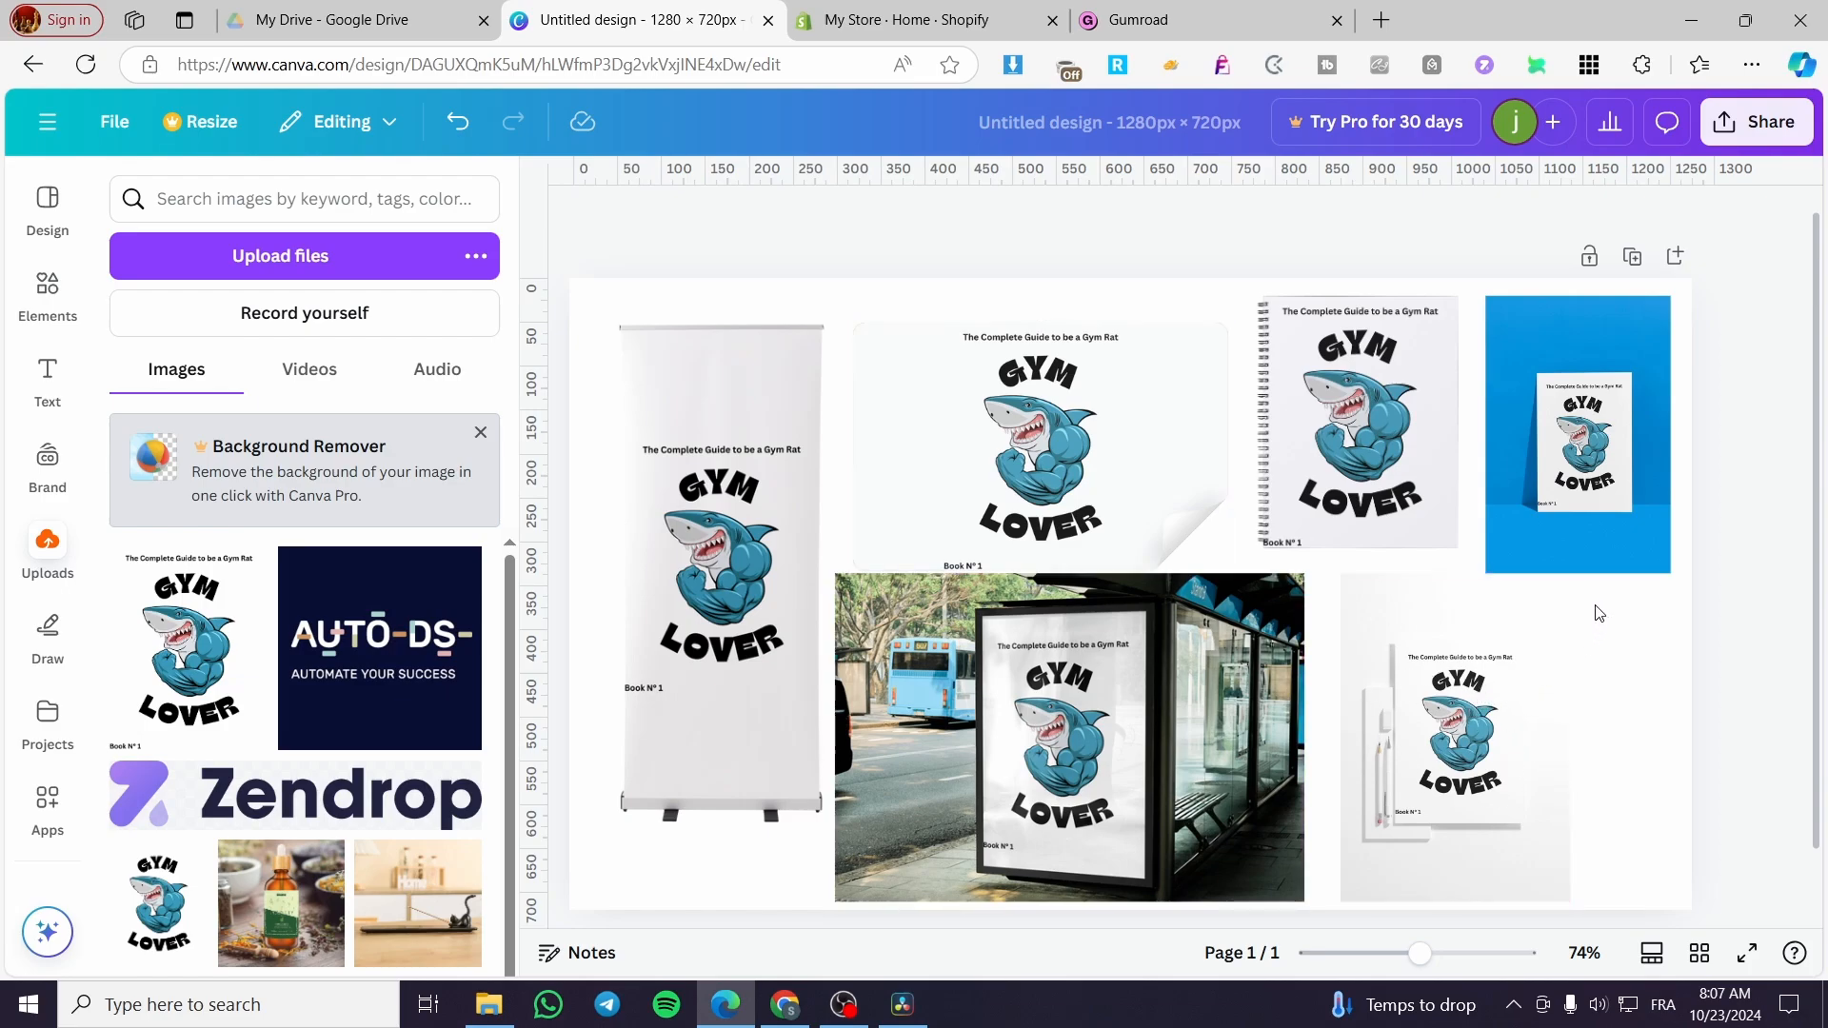
click(1558, 719)
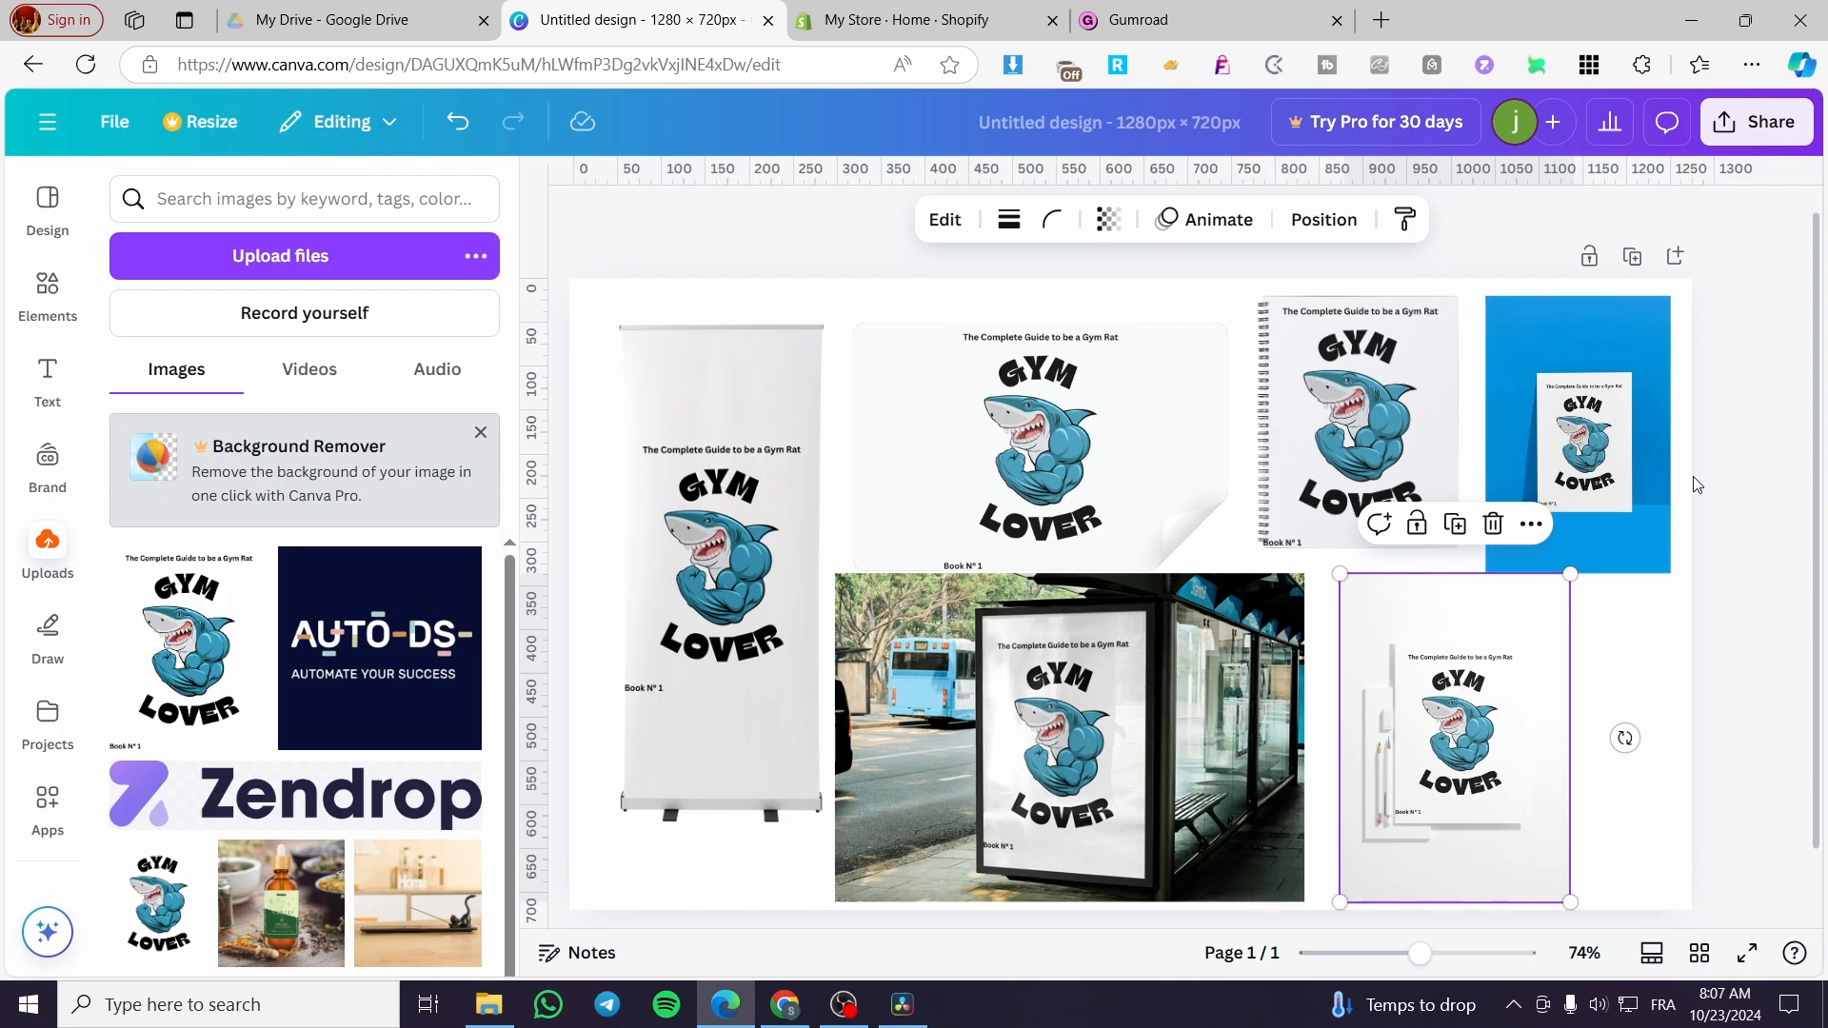
click(1761, 392)
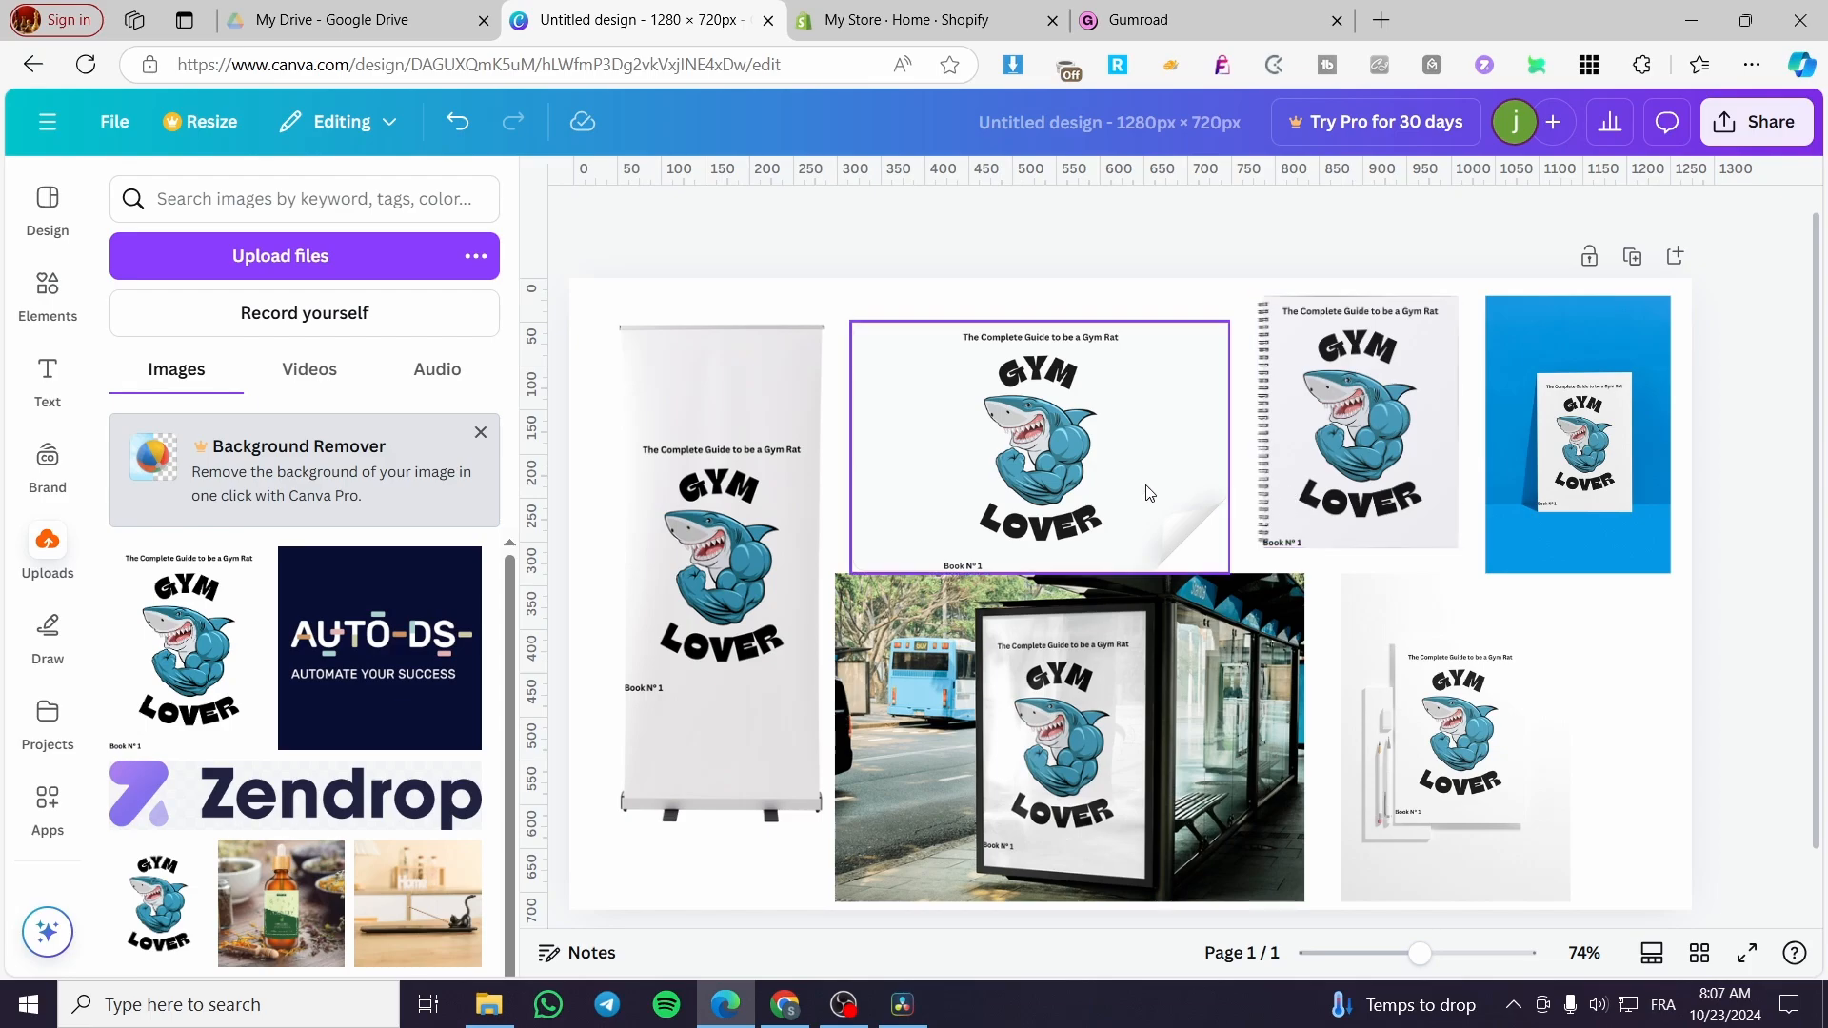
View the Shopify admin home and the Gumroad storefront, and return to the Canva mockup design.
click(895, 13)
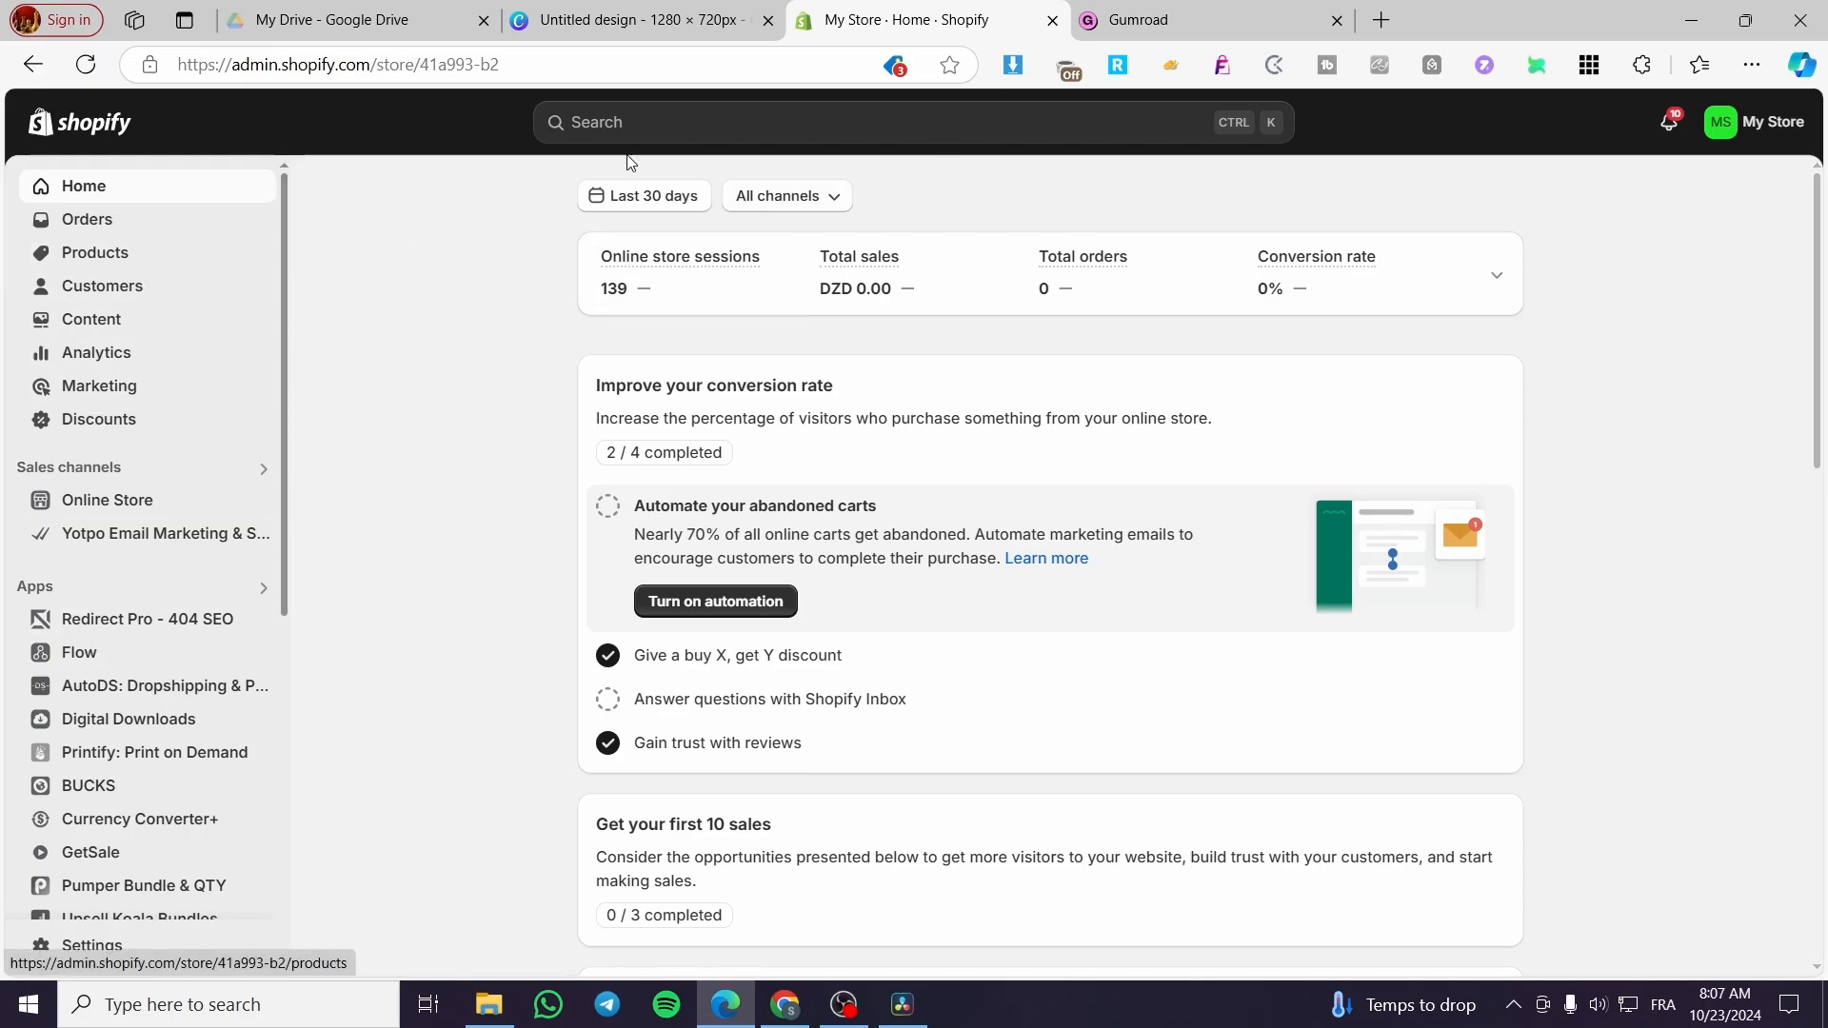
click(1141, 14)
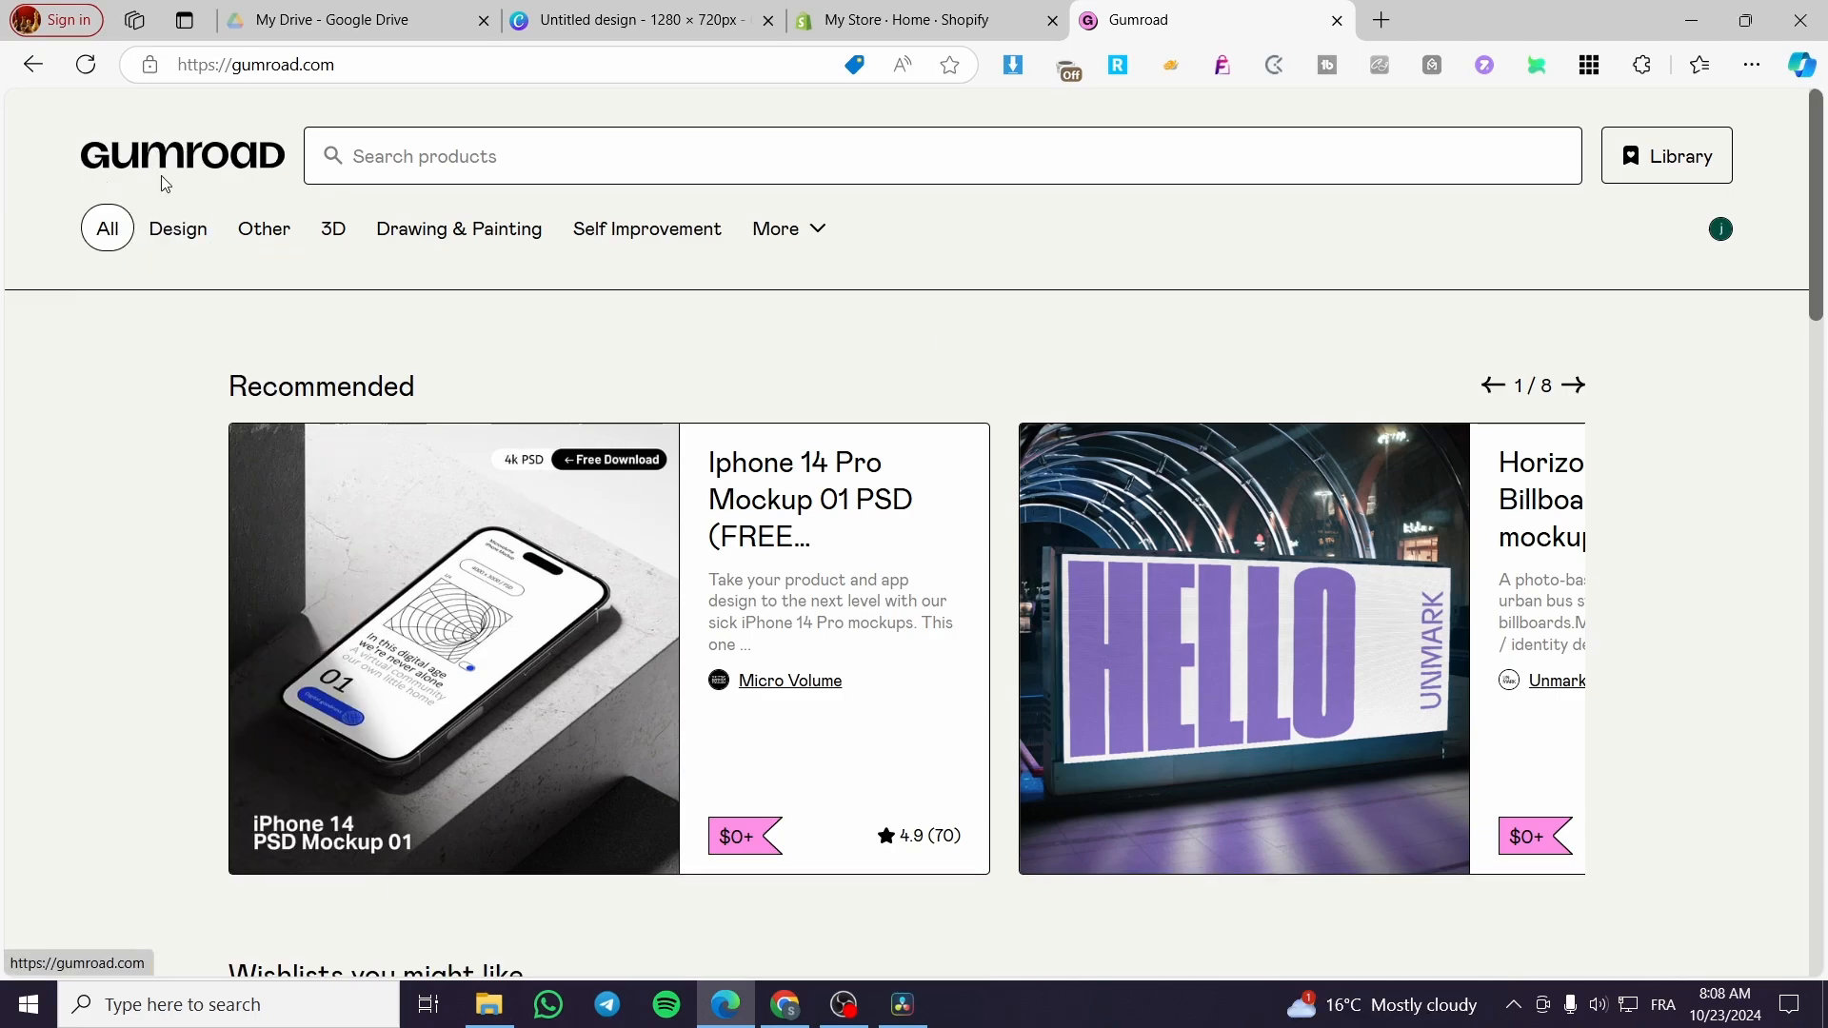
mouse_move(560, 241)
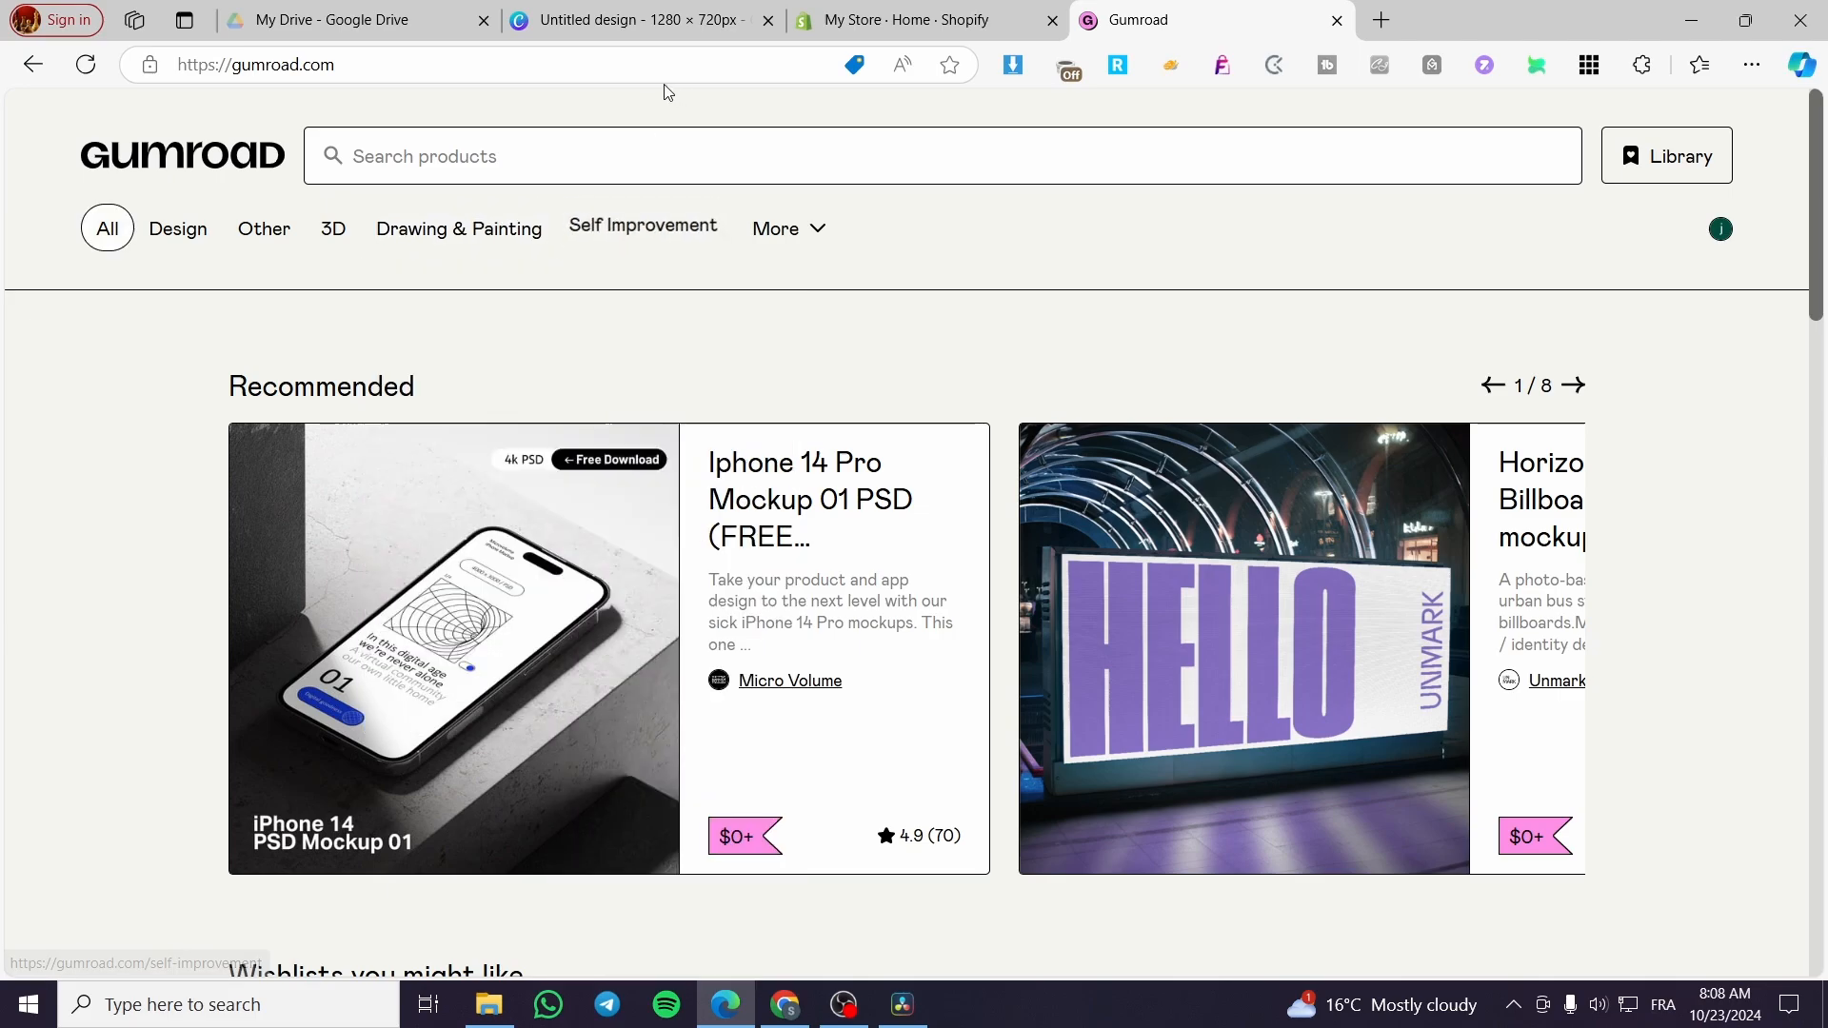
click(669, 23)
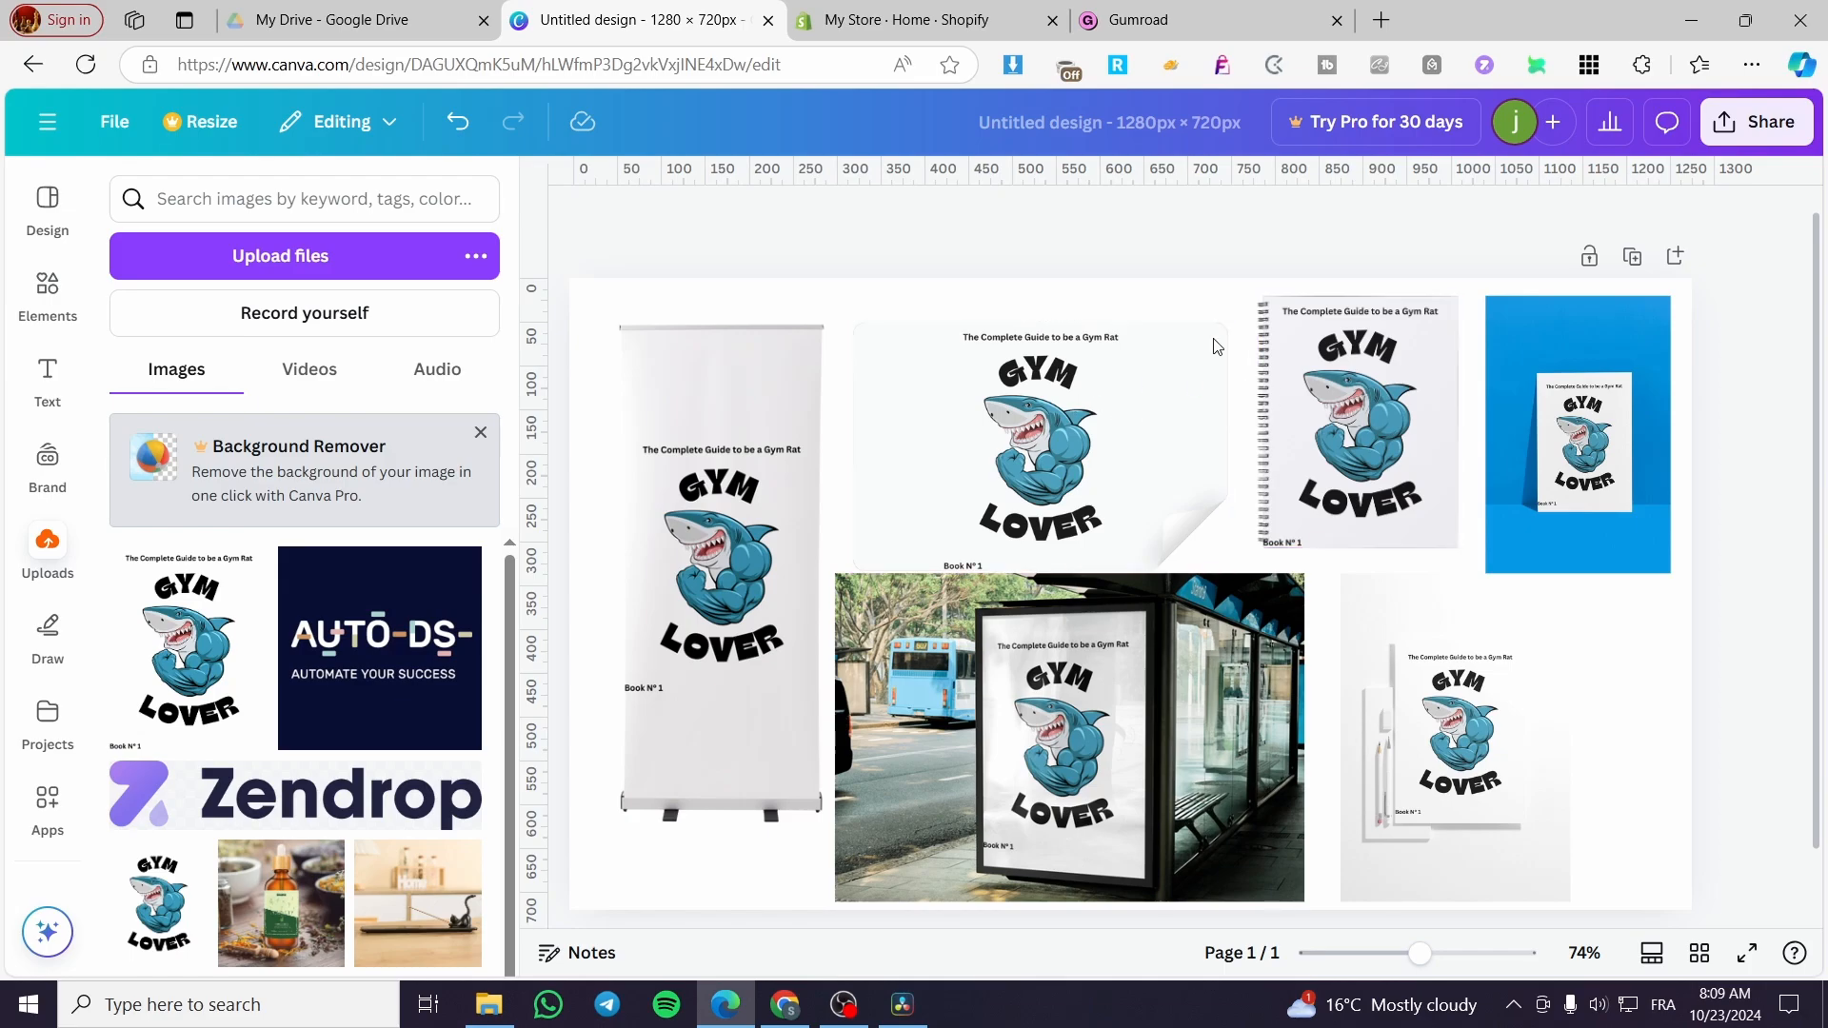
Add a blank second page below the mockup page and return to the first page.
scroll(1334, 759, down, 1)
click(1155, 878)
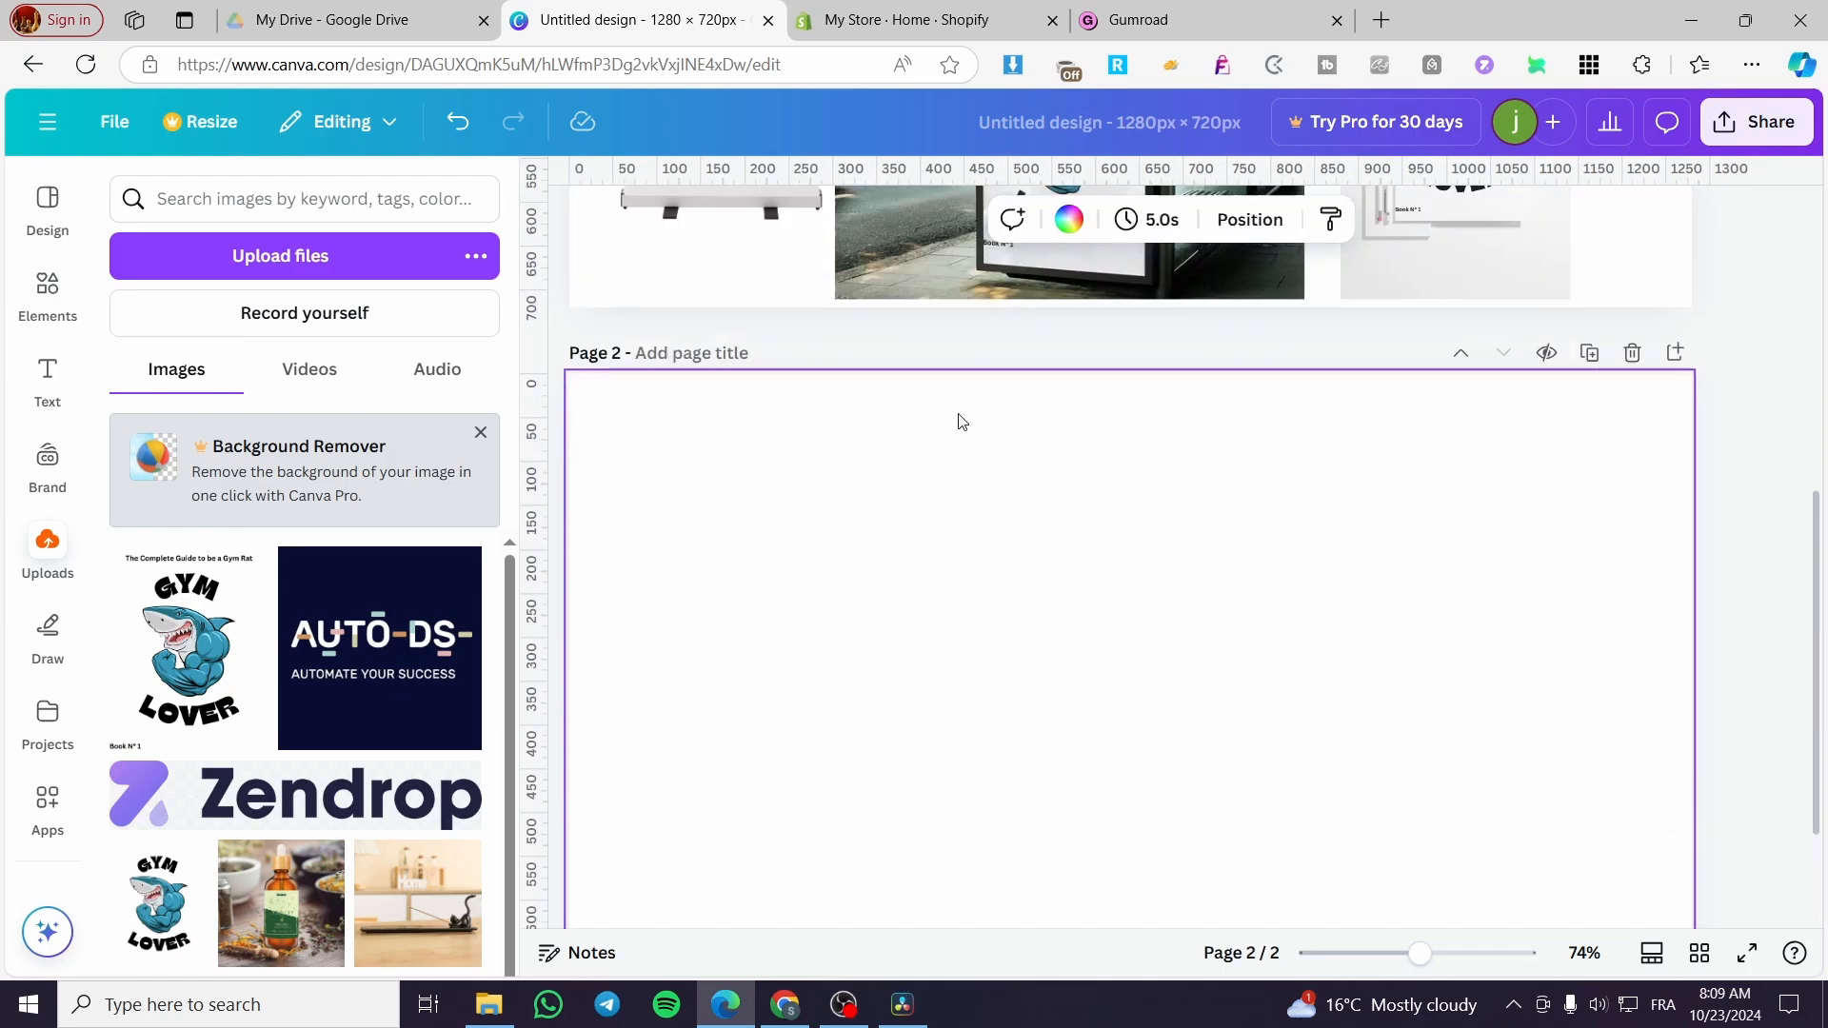
scroll(1080, 413, up, 3)
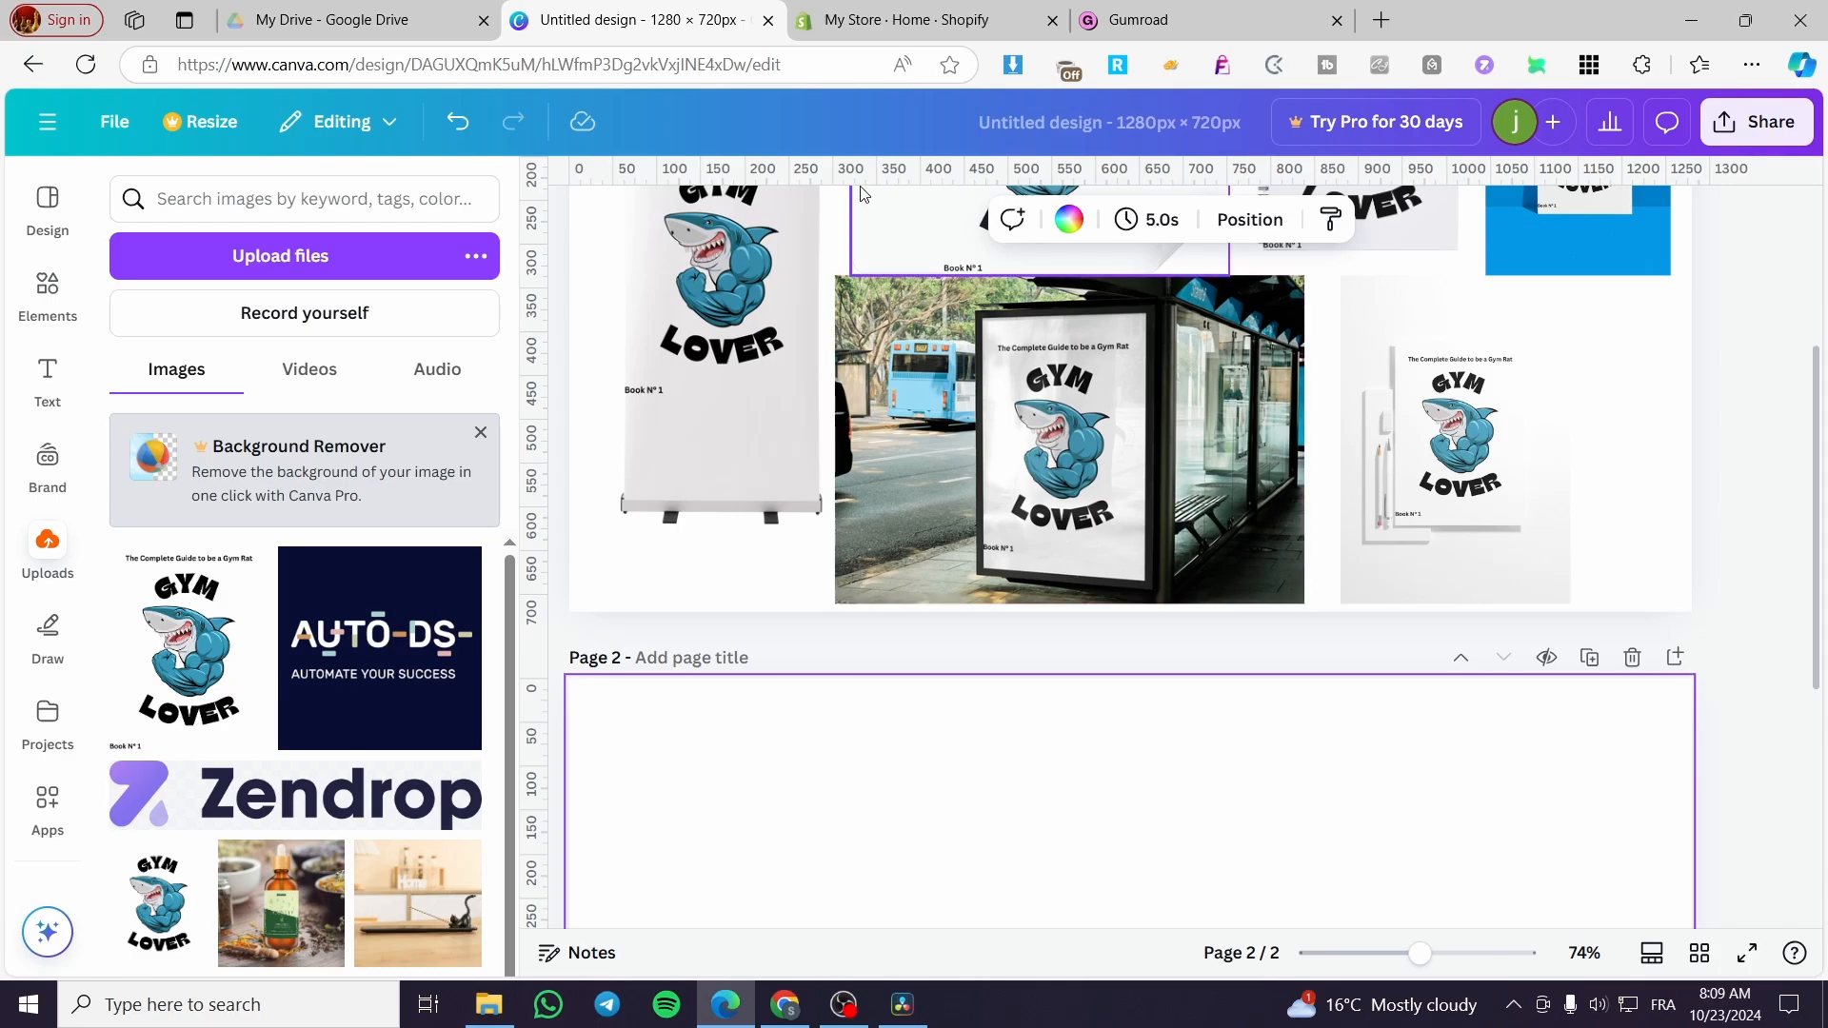
scroll(1470, 554, up, 3)
Open the design's download settings and review the available file types, such as JPG, PNG and PDF.
click(1757, 121)
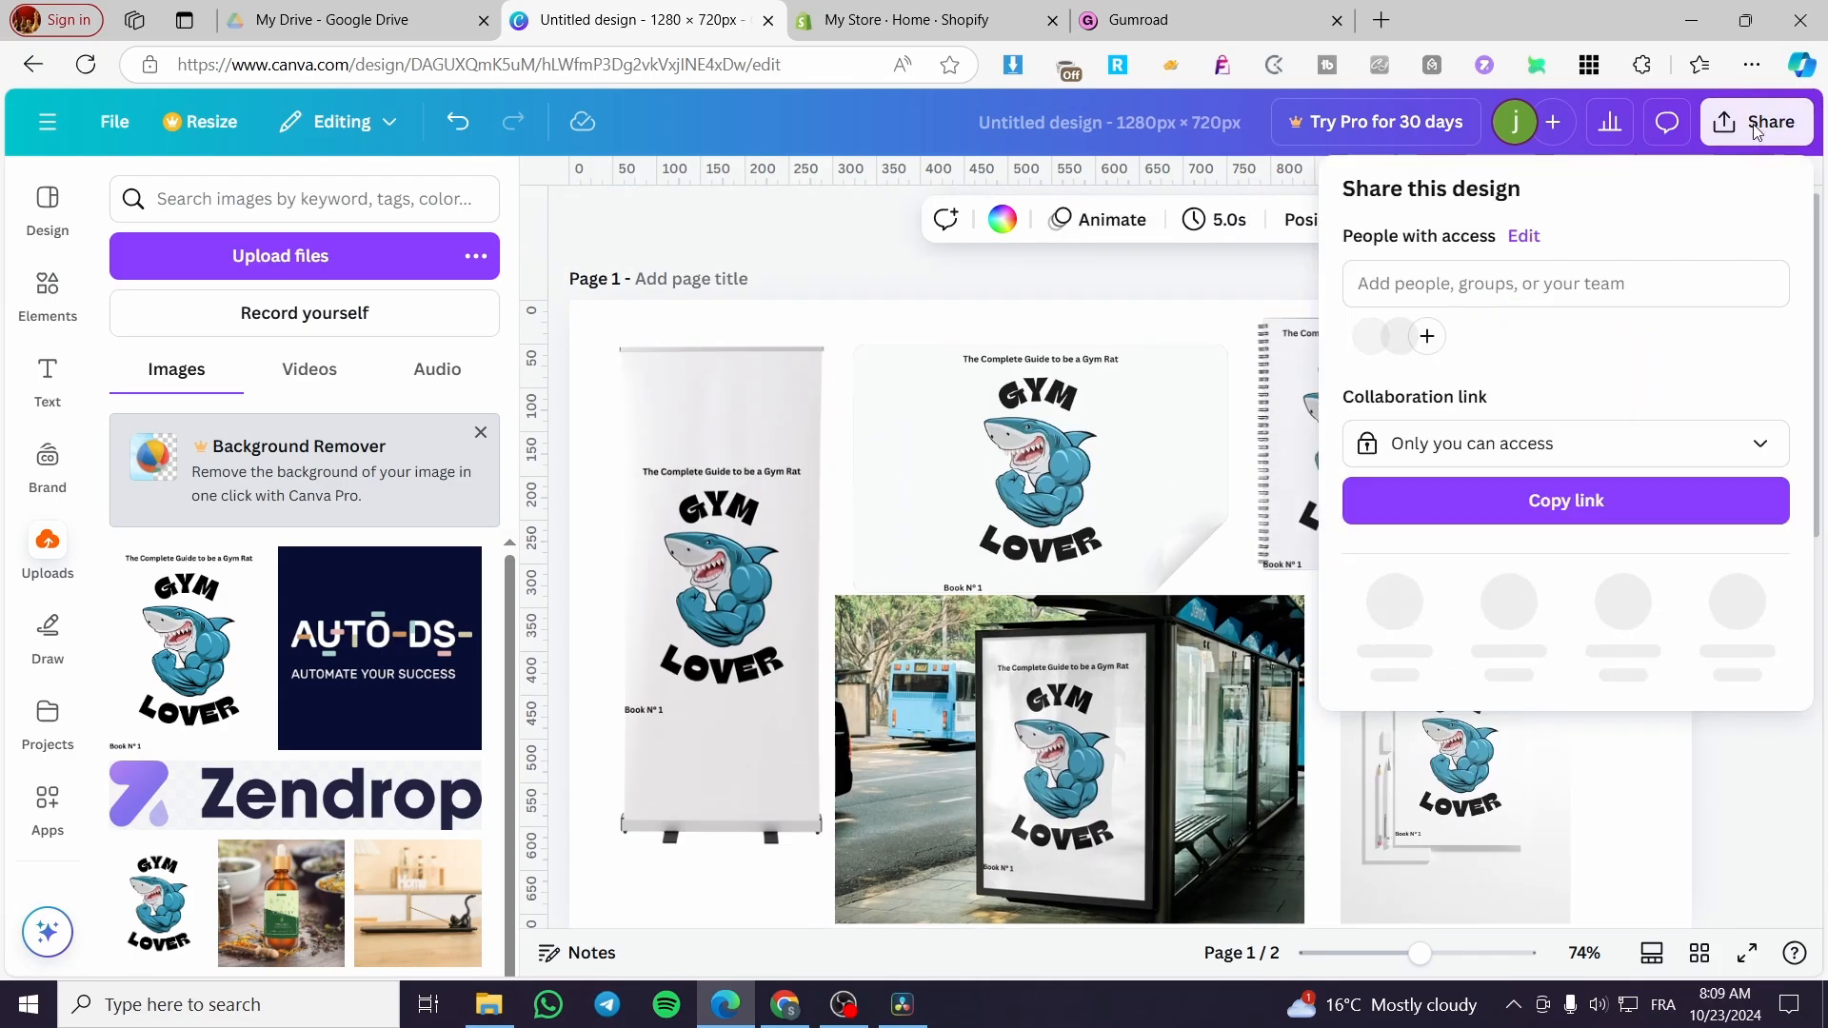
click(1413, 626)
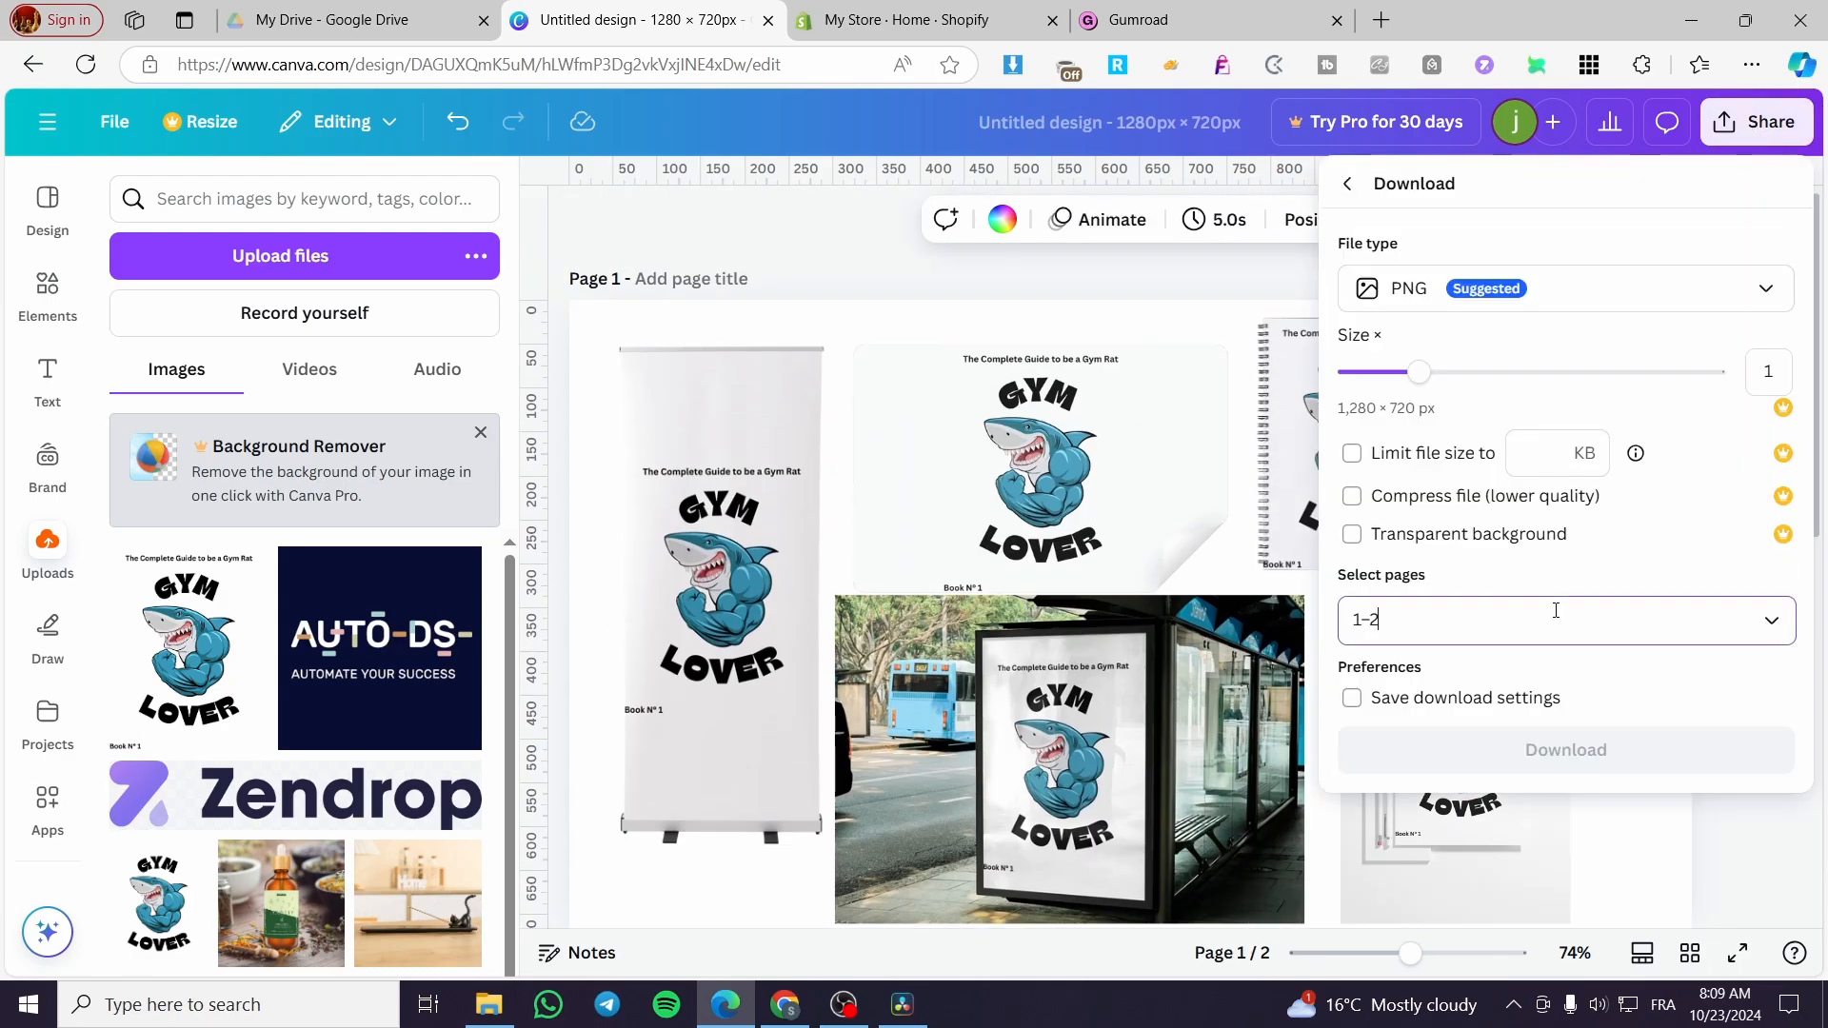
click(1552, 281)
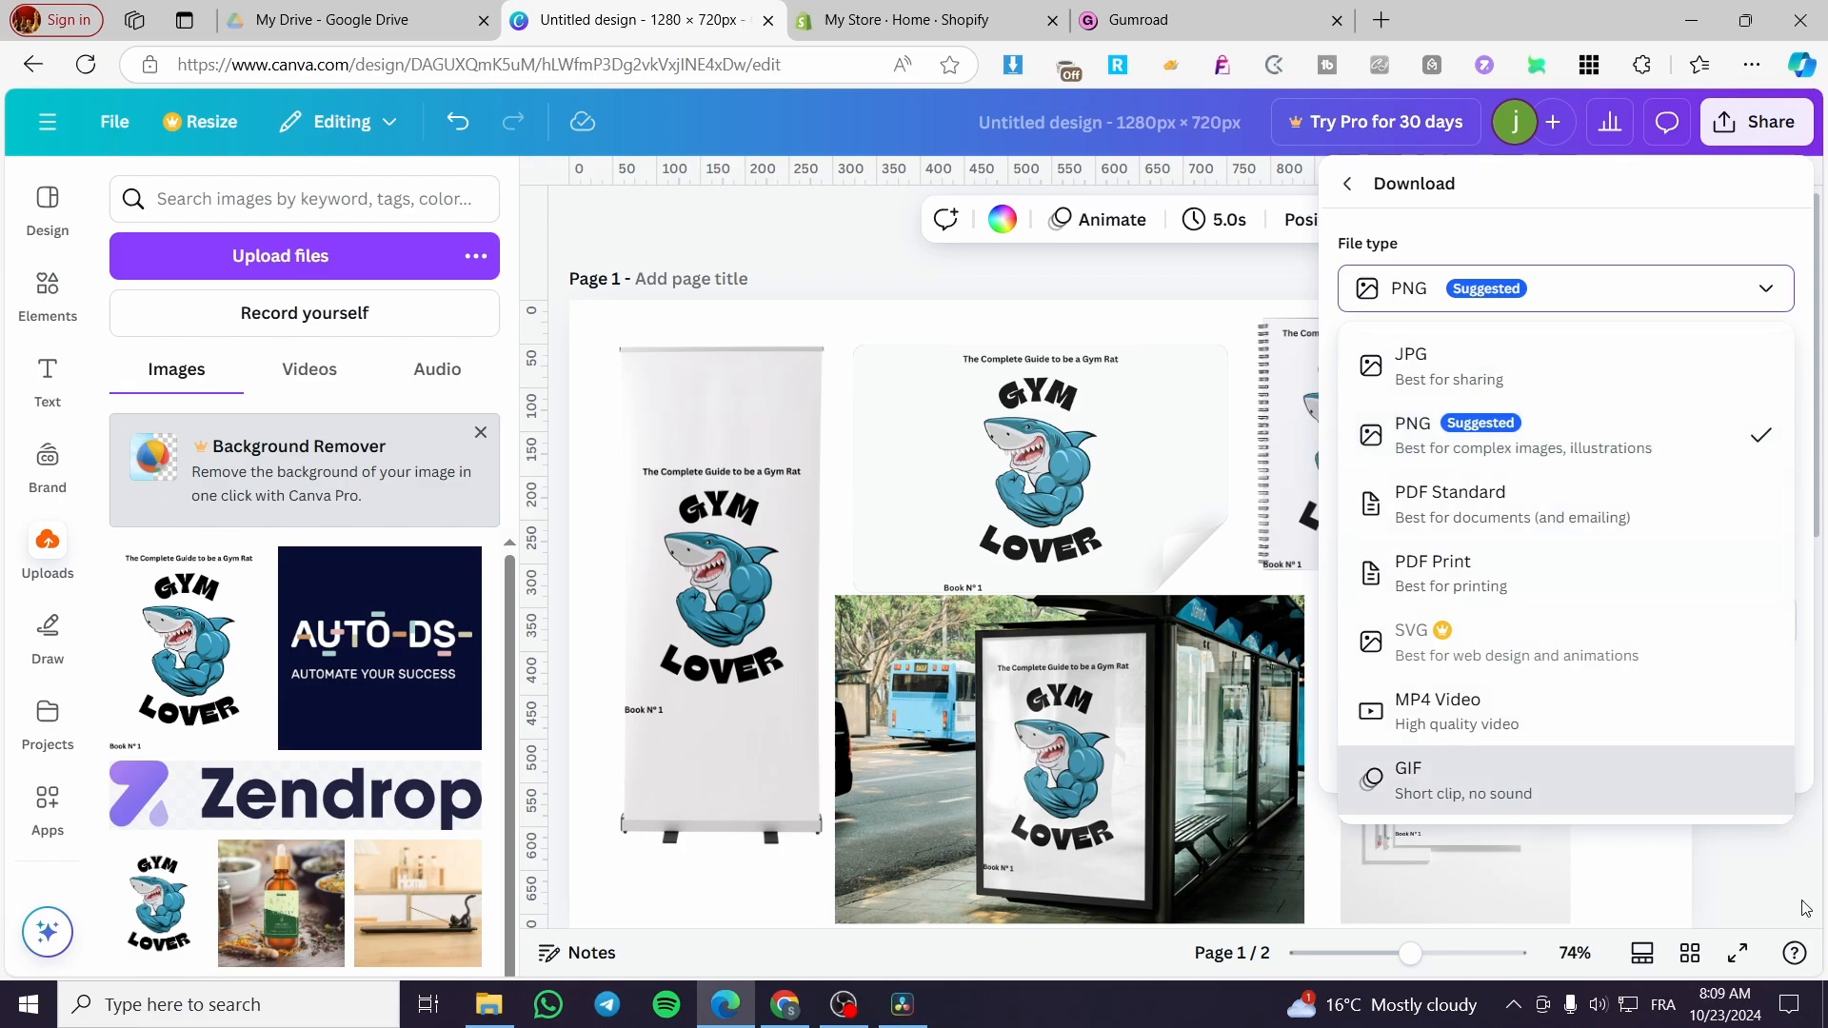
Switch to Gumroad, go from the account settings to the product list, and start a new product.
click(1163, 17)
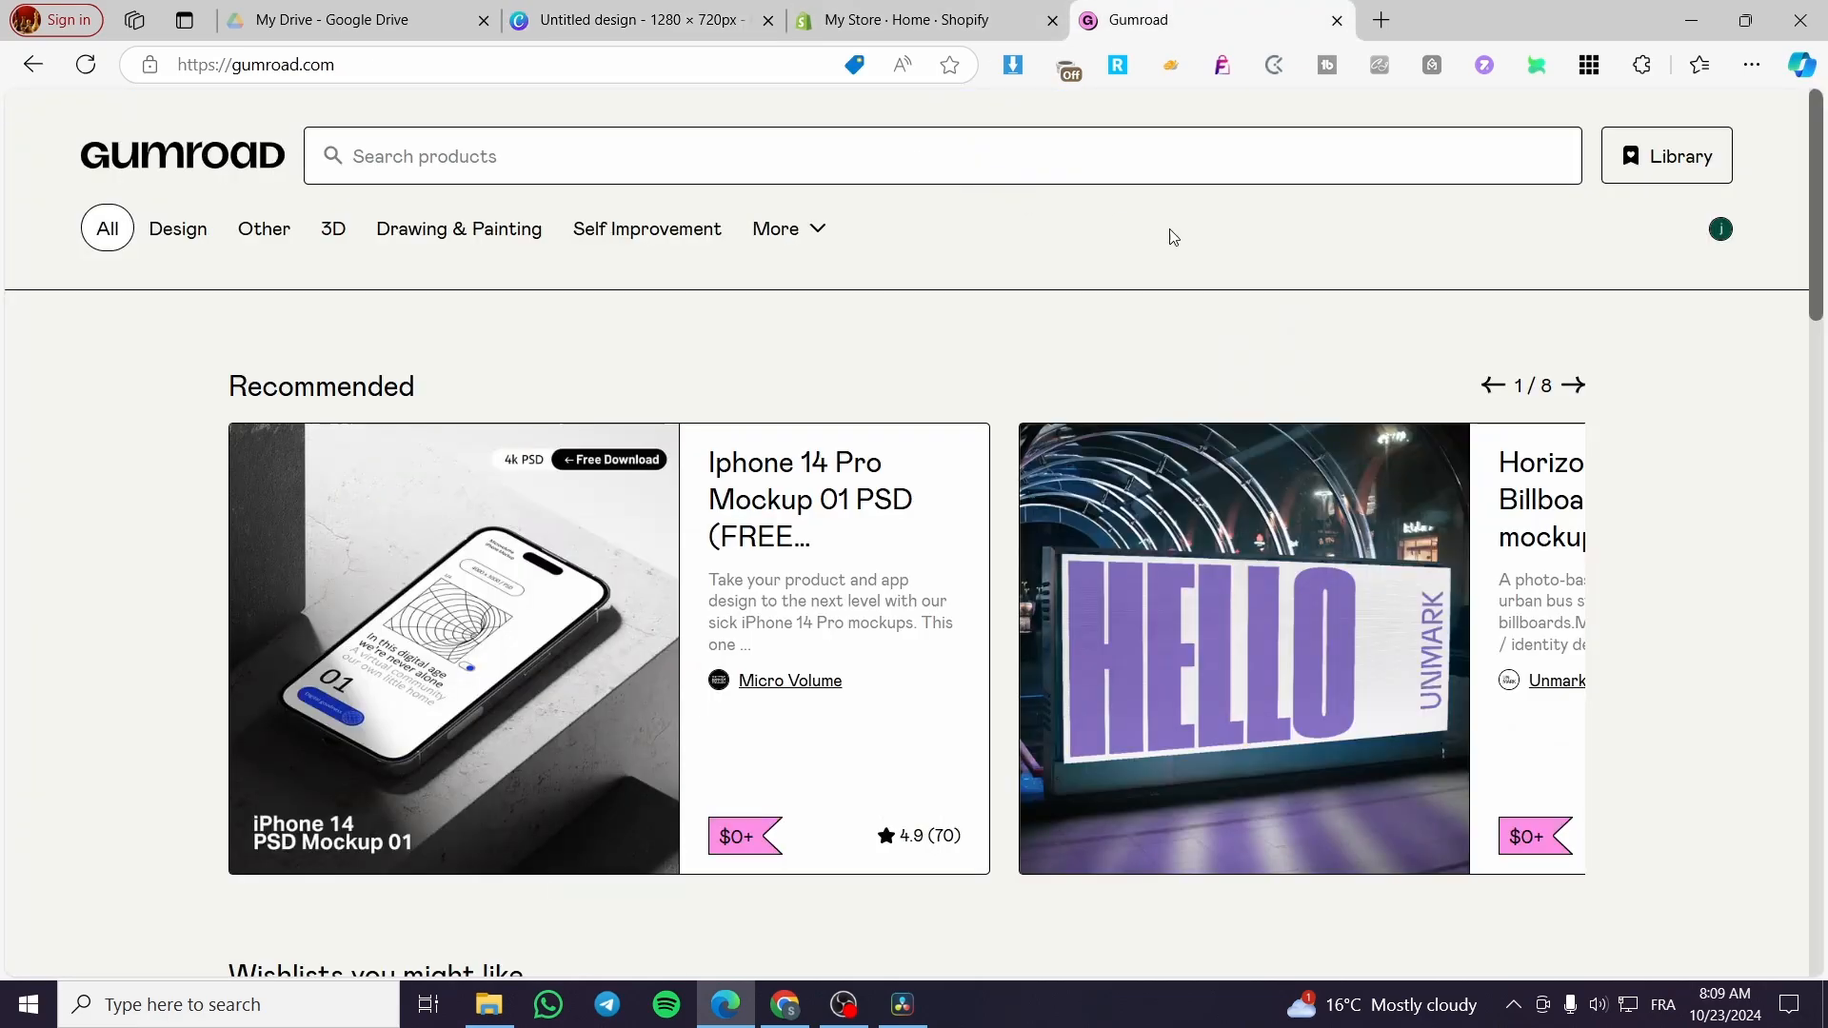
right_click(1722, 228)
click(1721, 228)
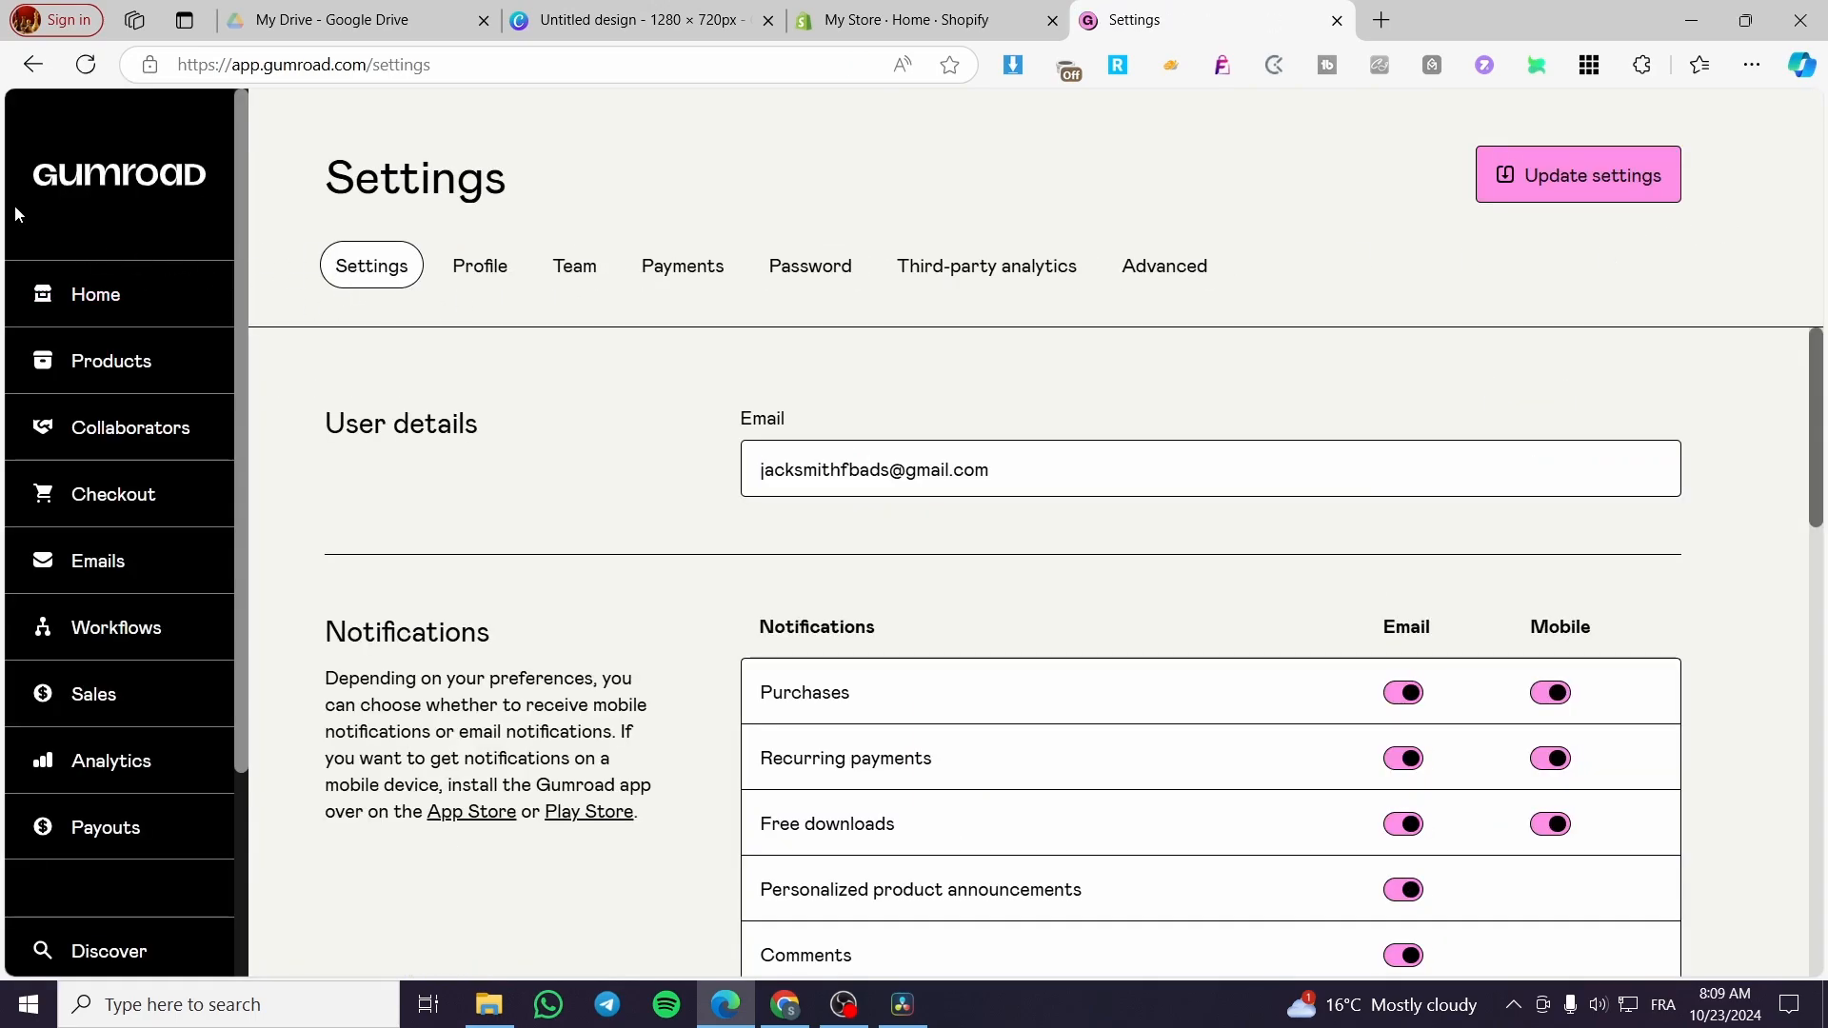
click(137, 302)
click(120, 371)
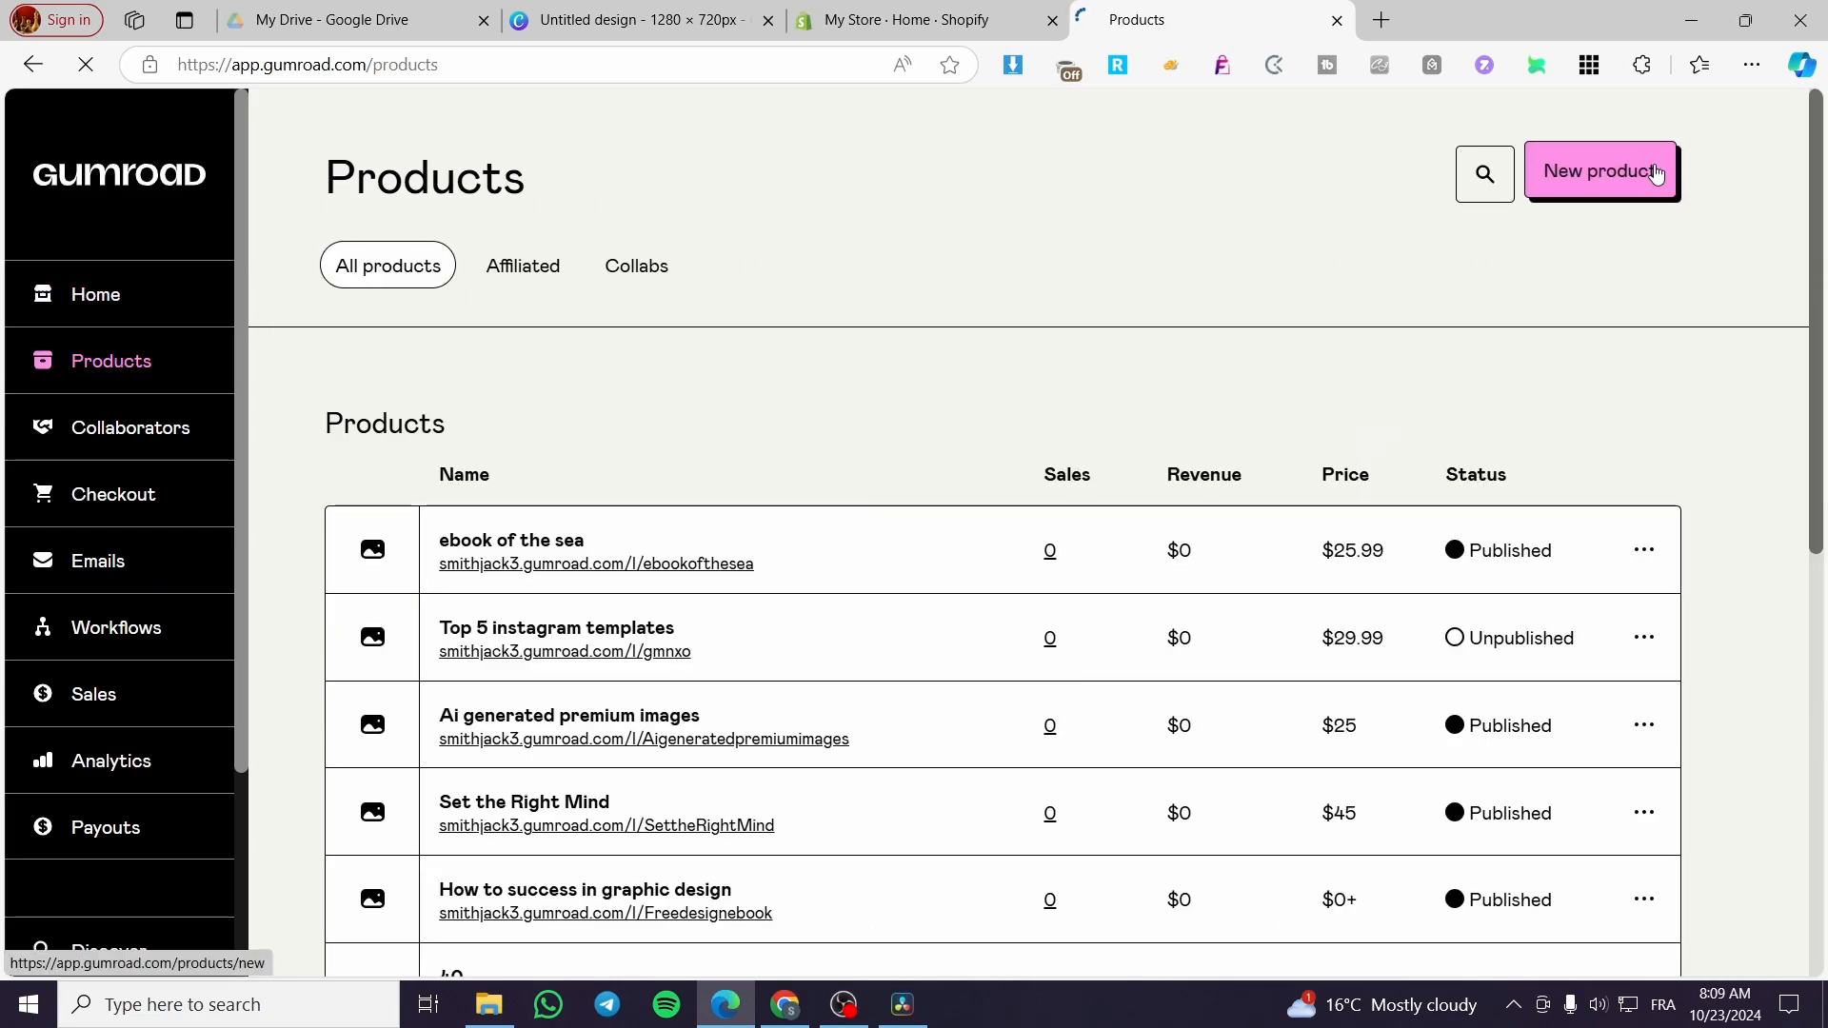
click(1657, 175)
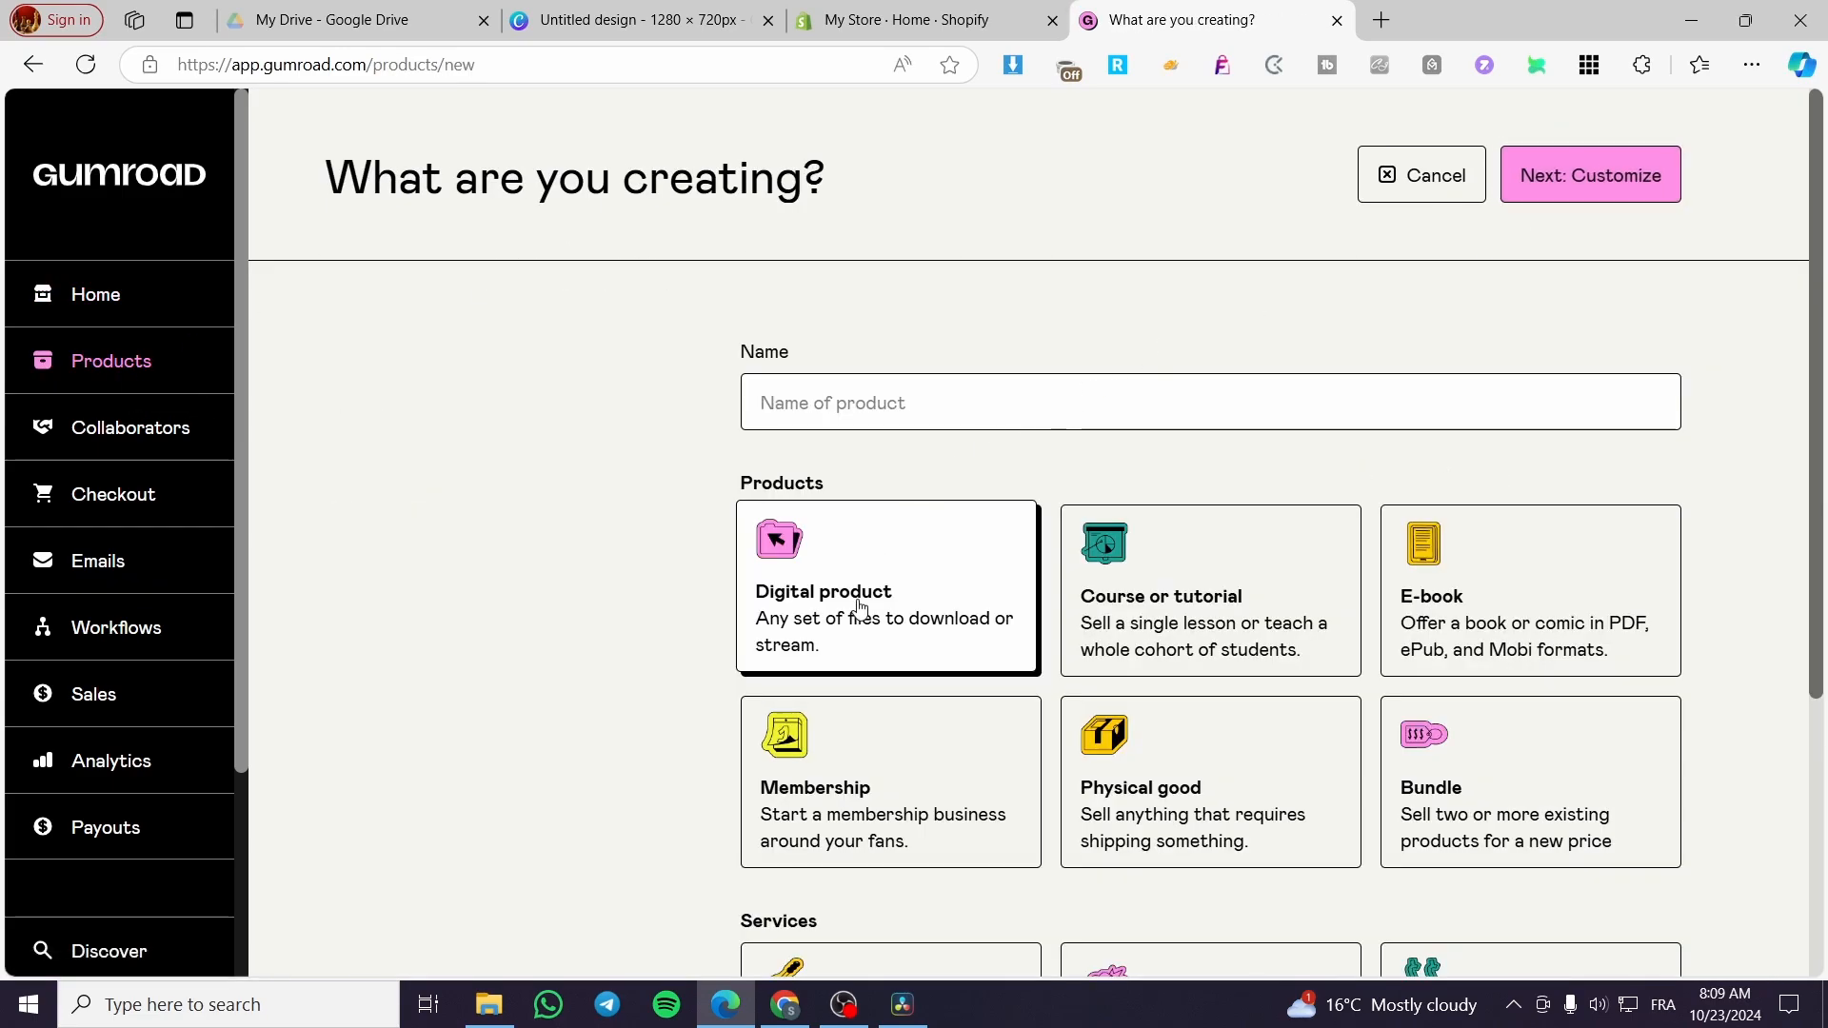
Name the new digital product "Shark Gym Book" and set its price to $35.99.
scroll(843, 552, down, 2)
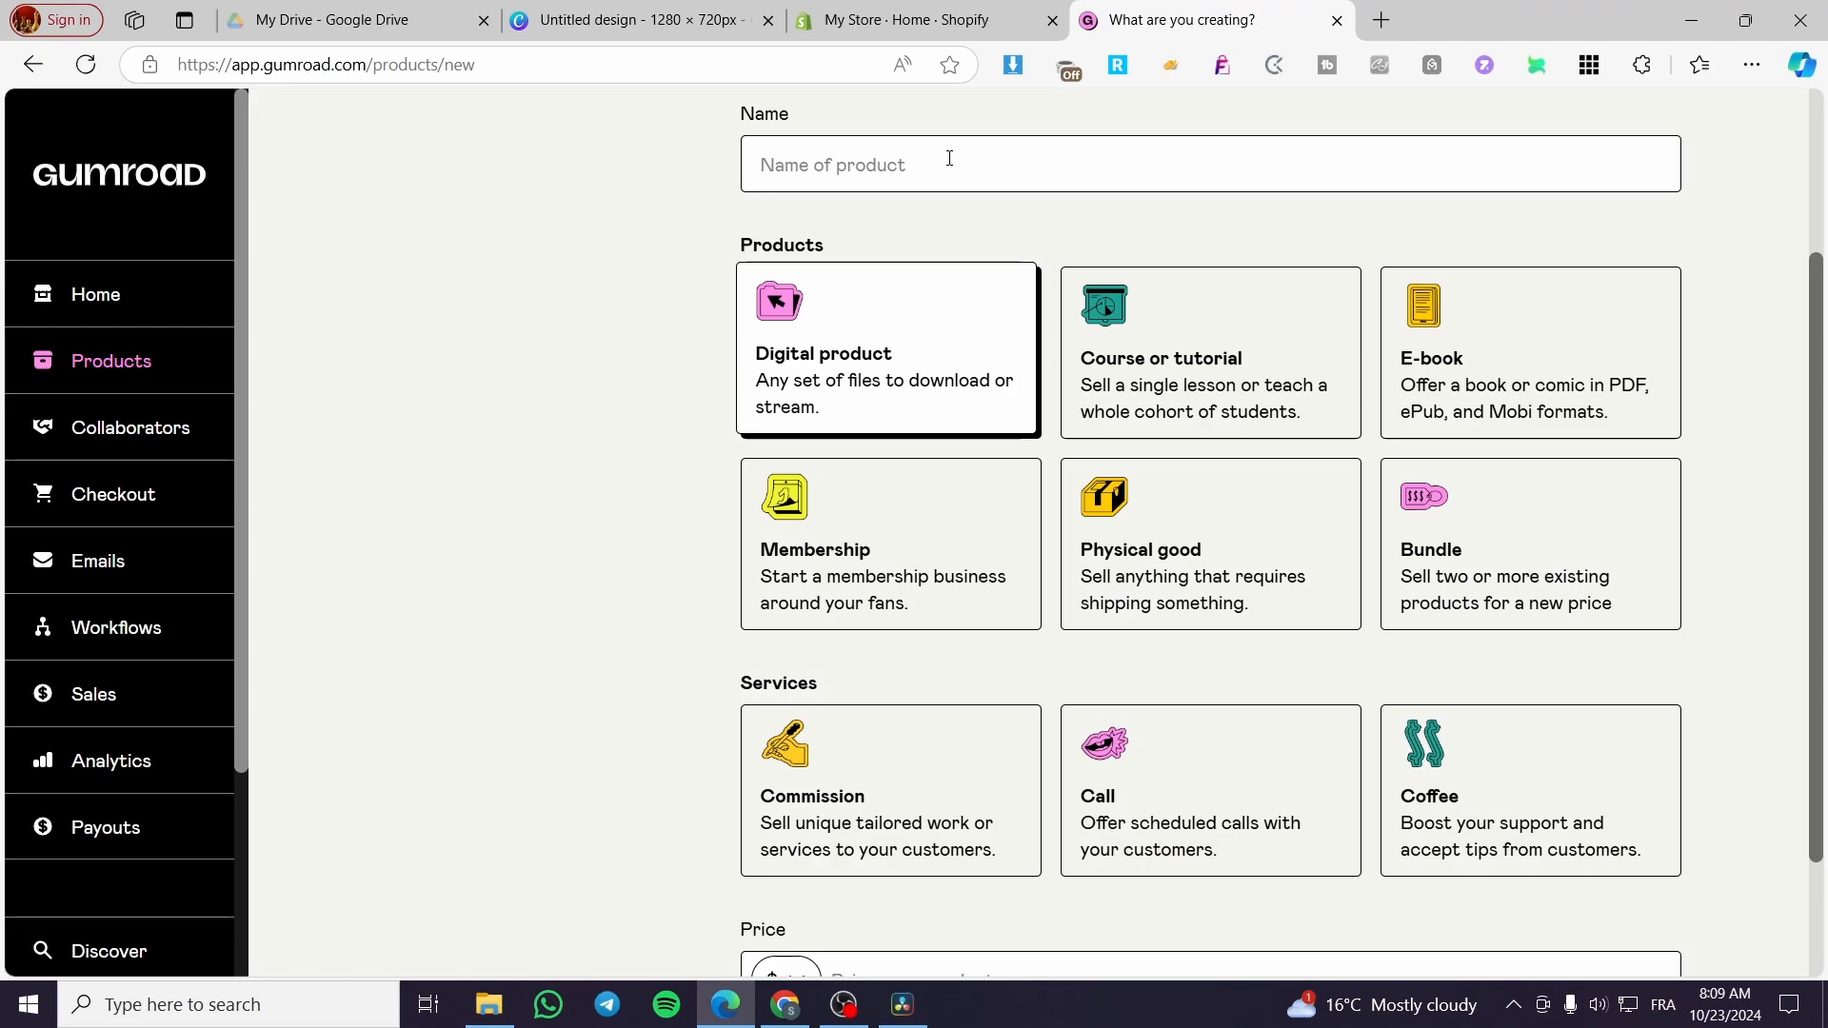
click(949, 158)
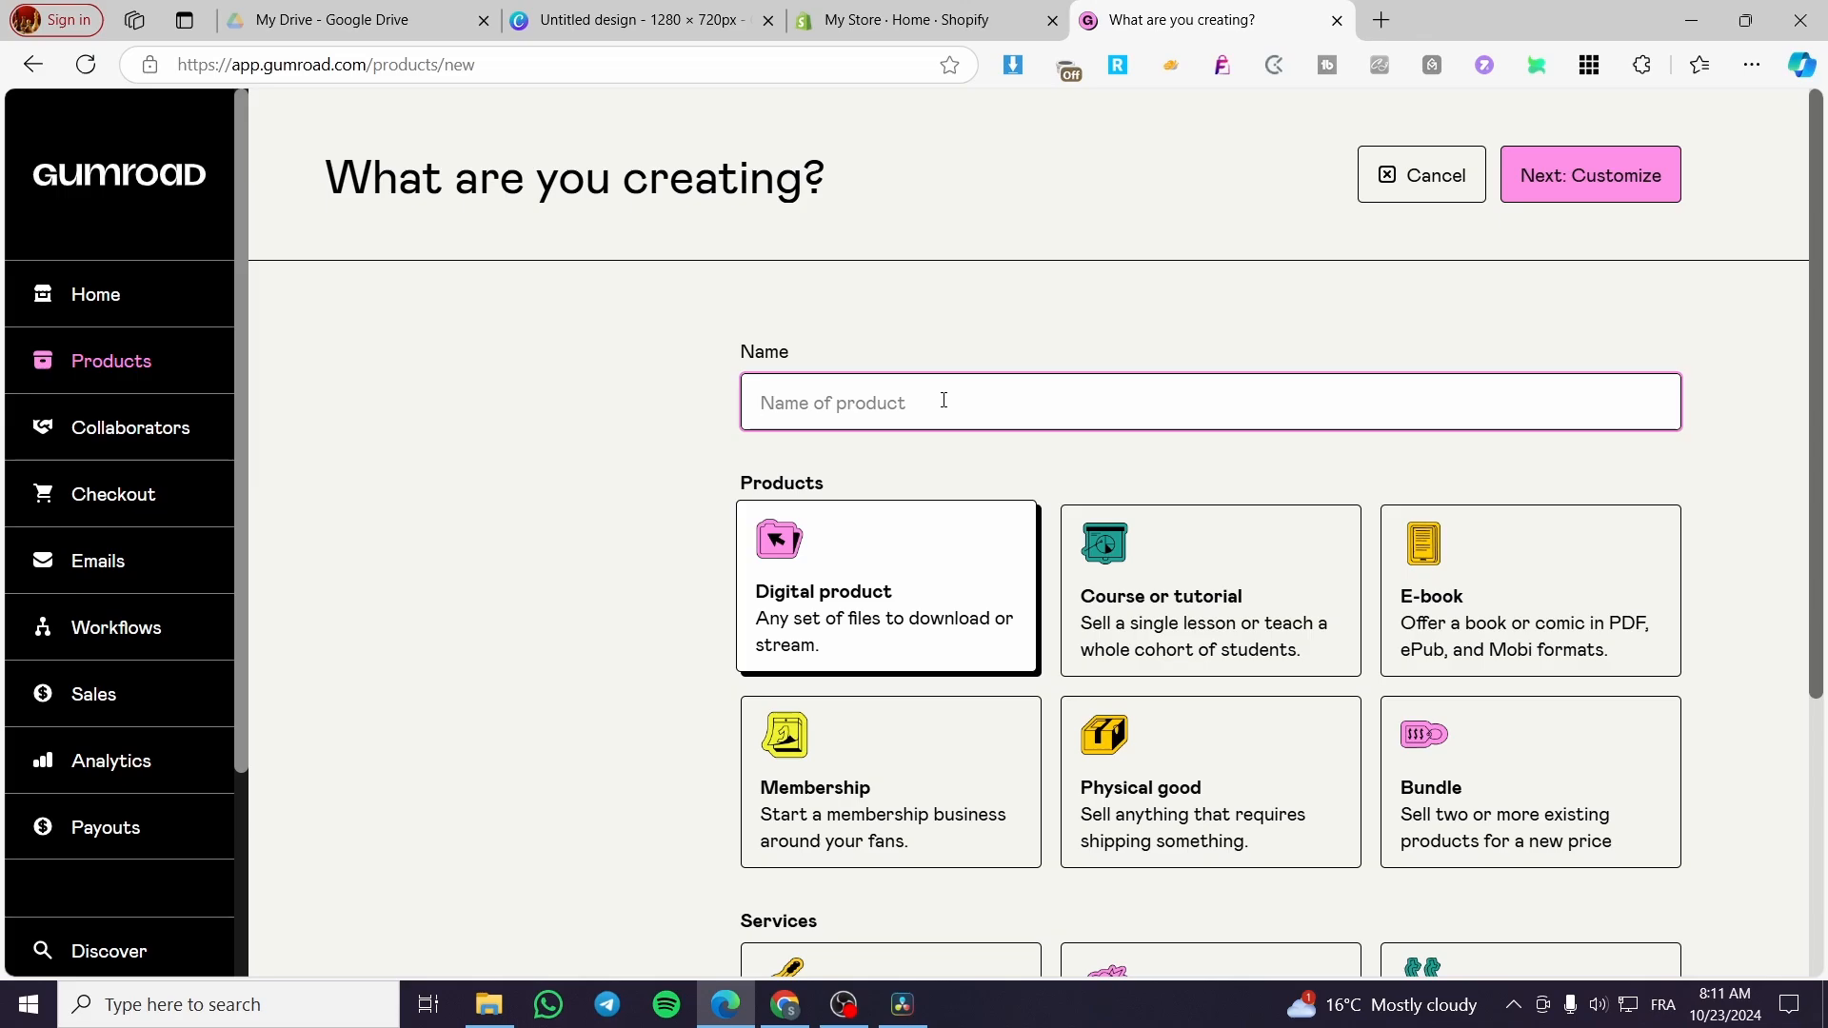
text(Shark Gym Book)
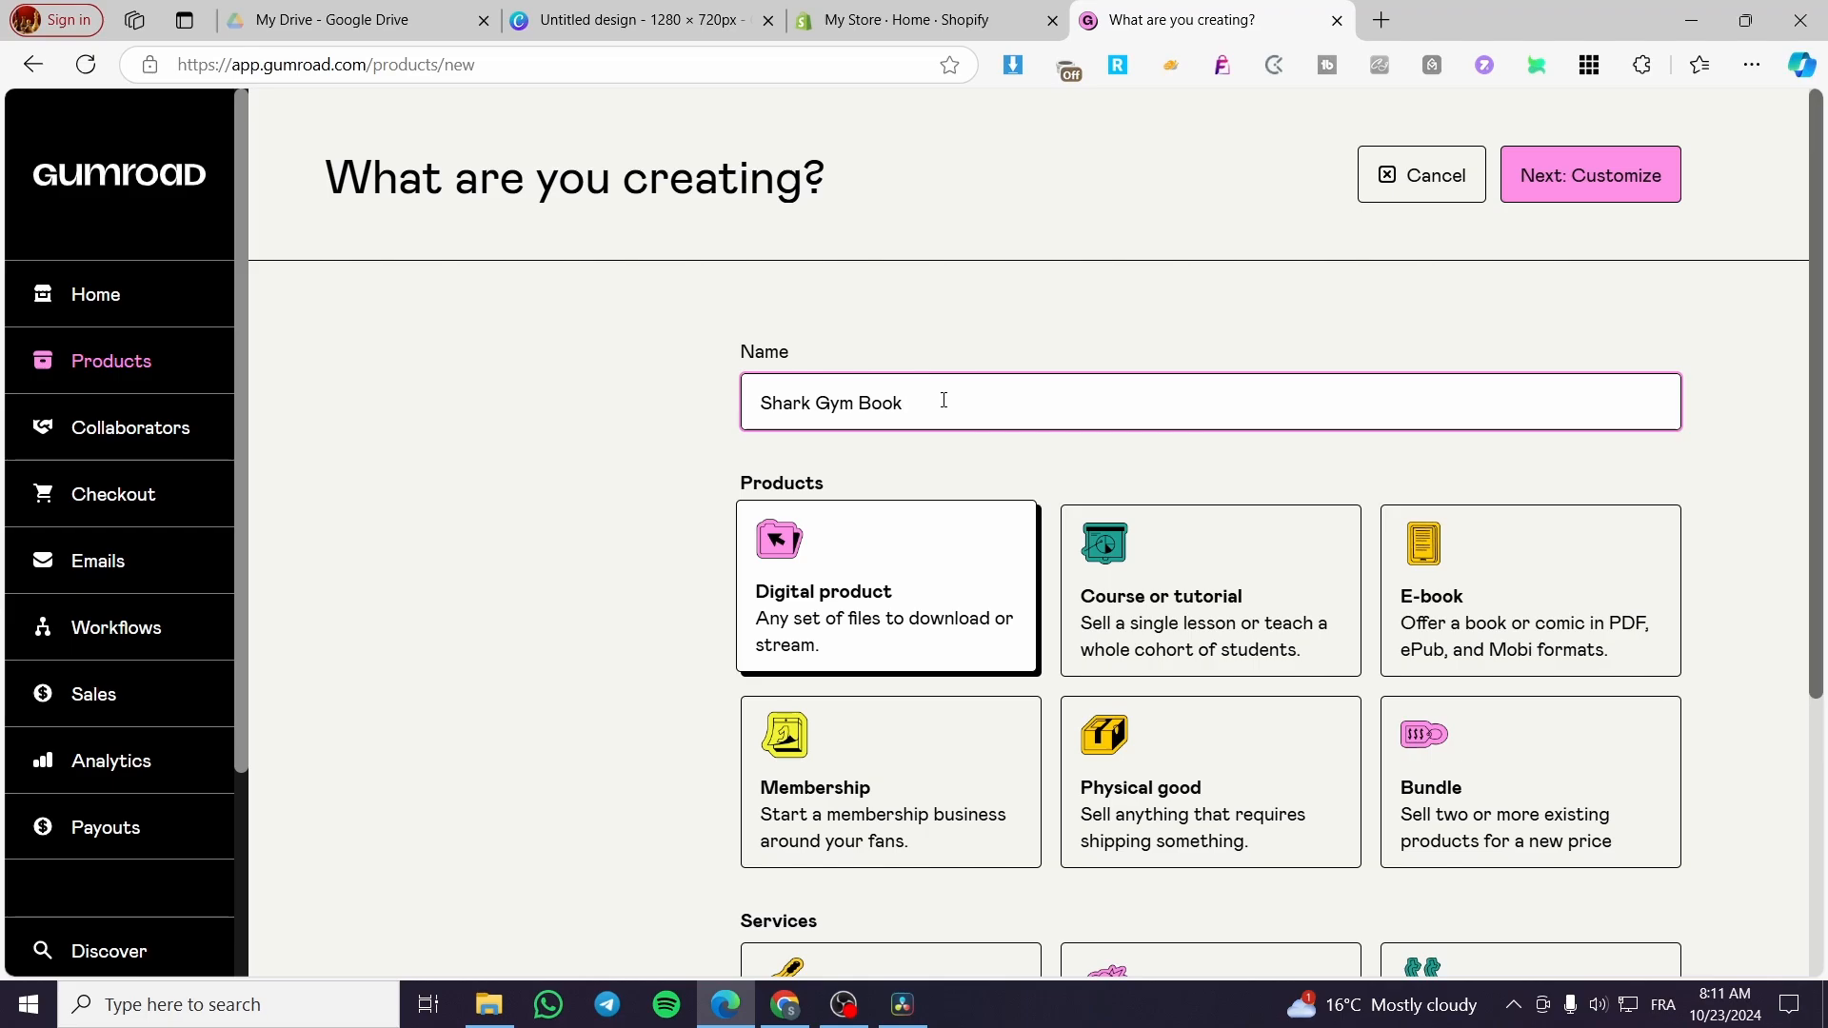
scroll(1117, 387, down, 4)
click(842, 804)
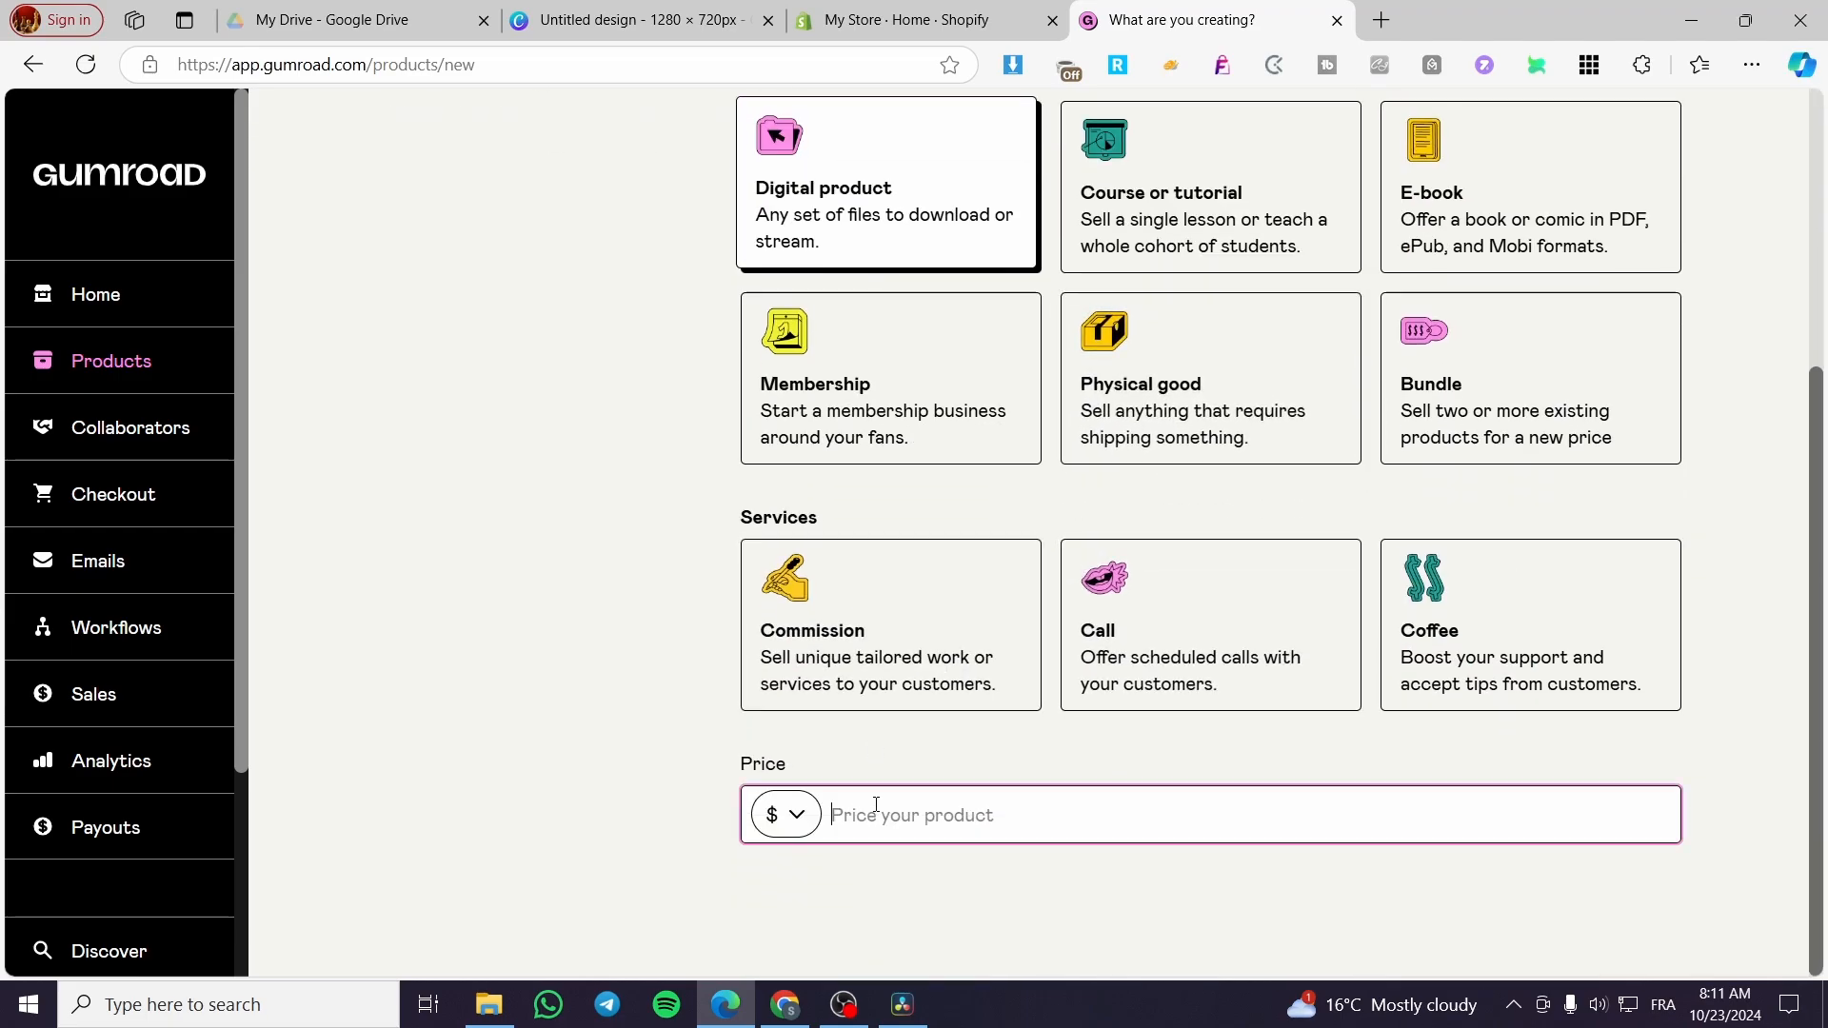
text(35.99)
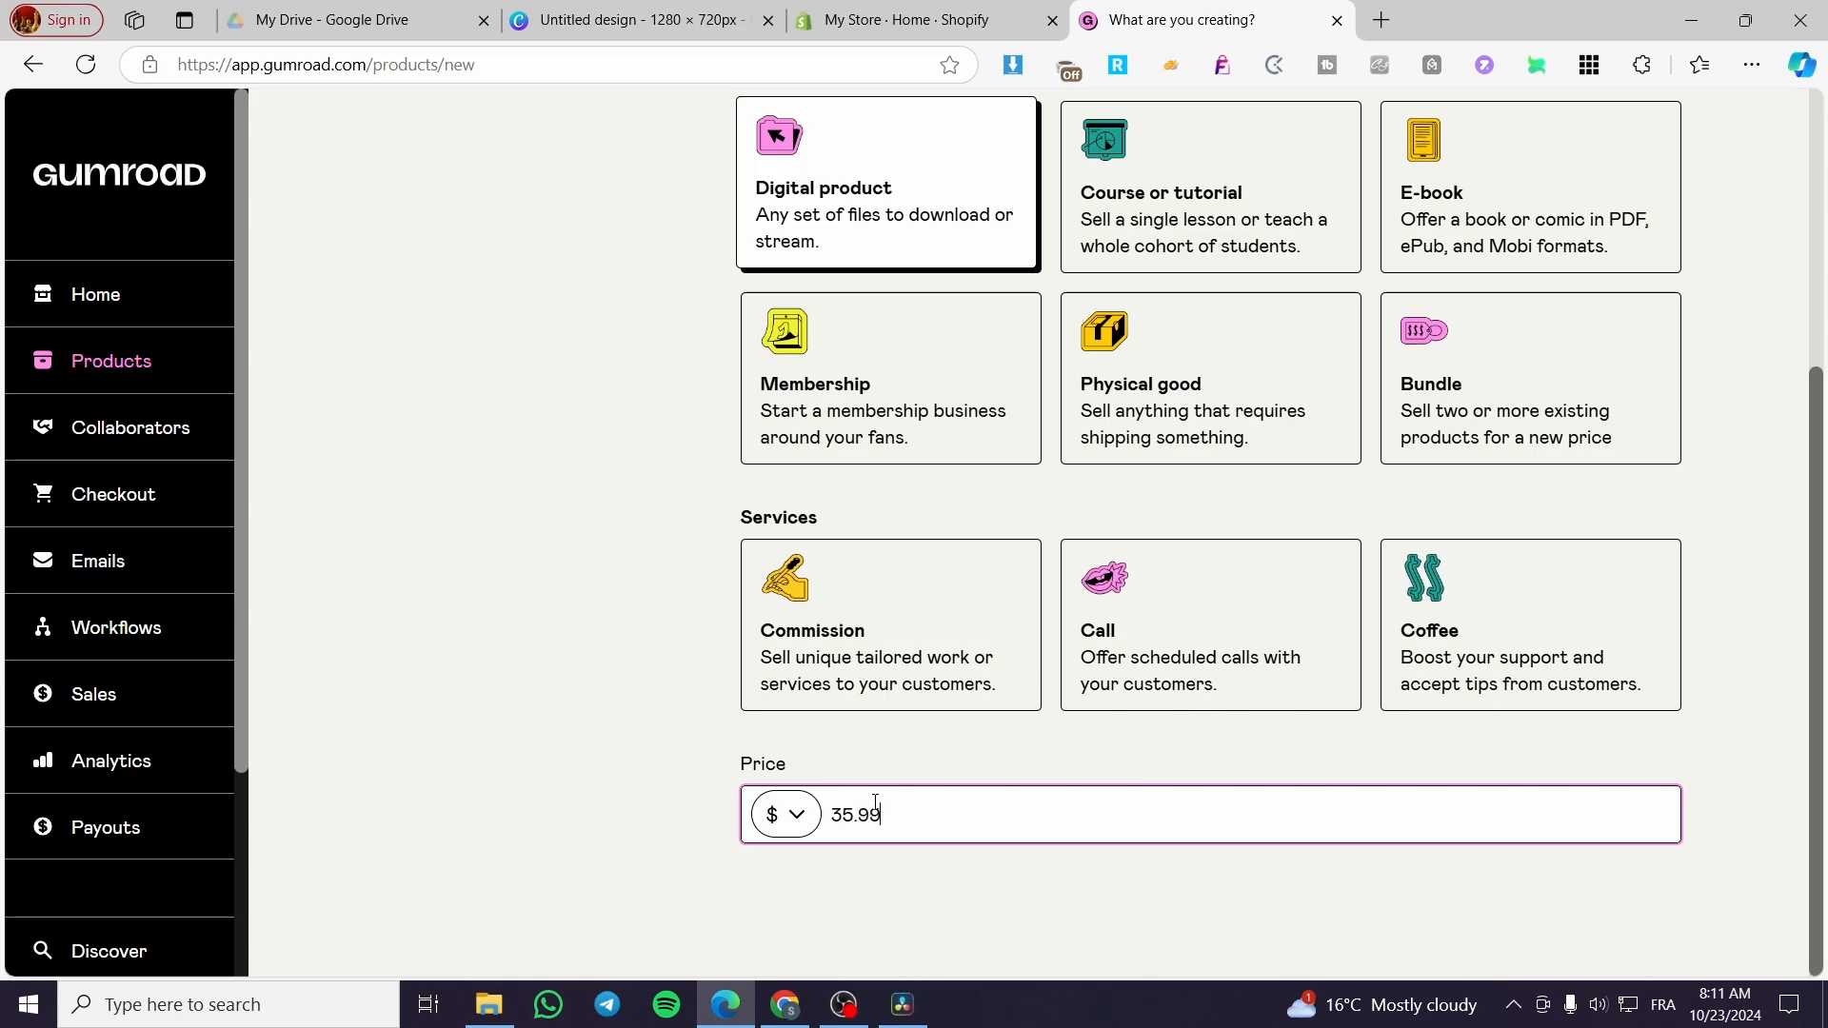
Continue to customizing the new product and look over its name, description, URL and cover fields.
scroll(723, 714, up, 4)
click(1625, 174)
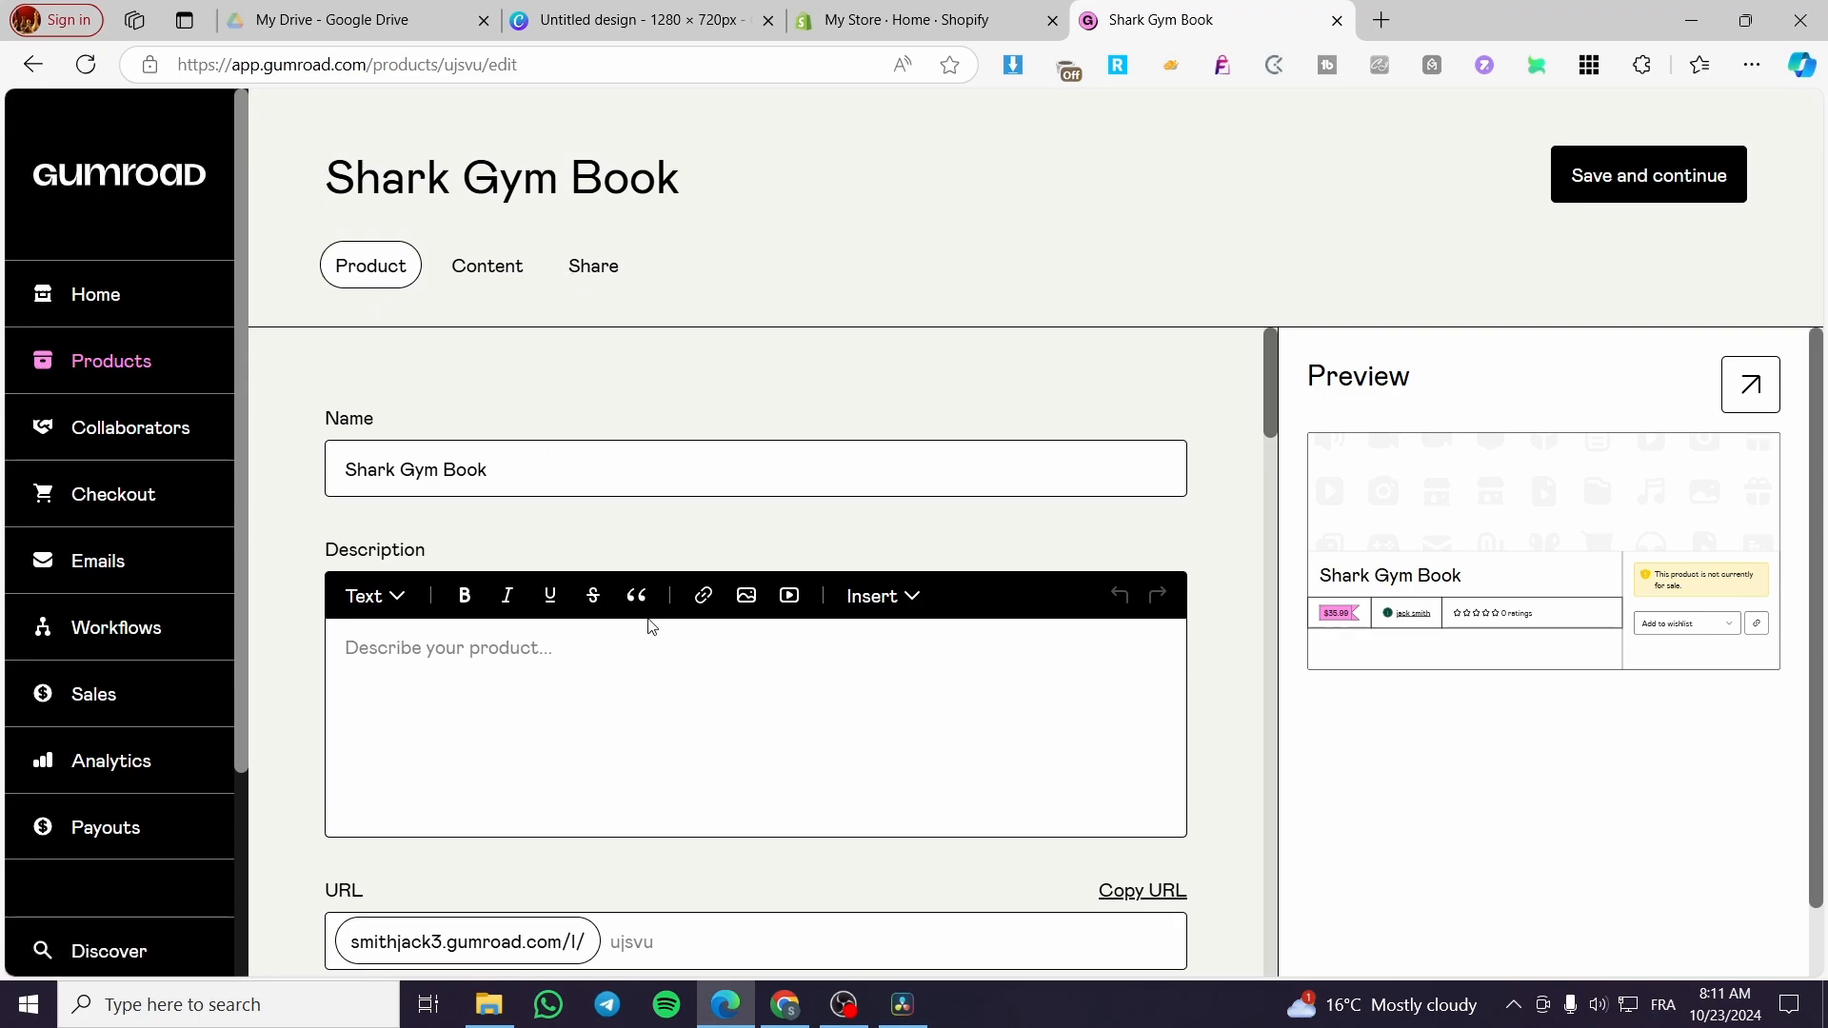
scroll(897, 601, down, 2)
scroll(897, 601, down, 2)
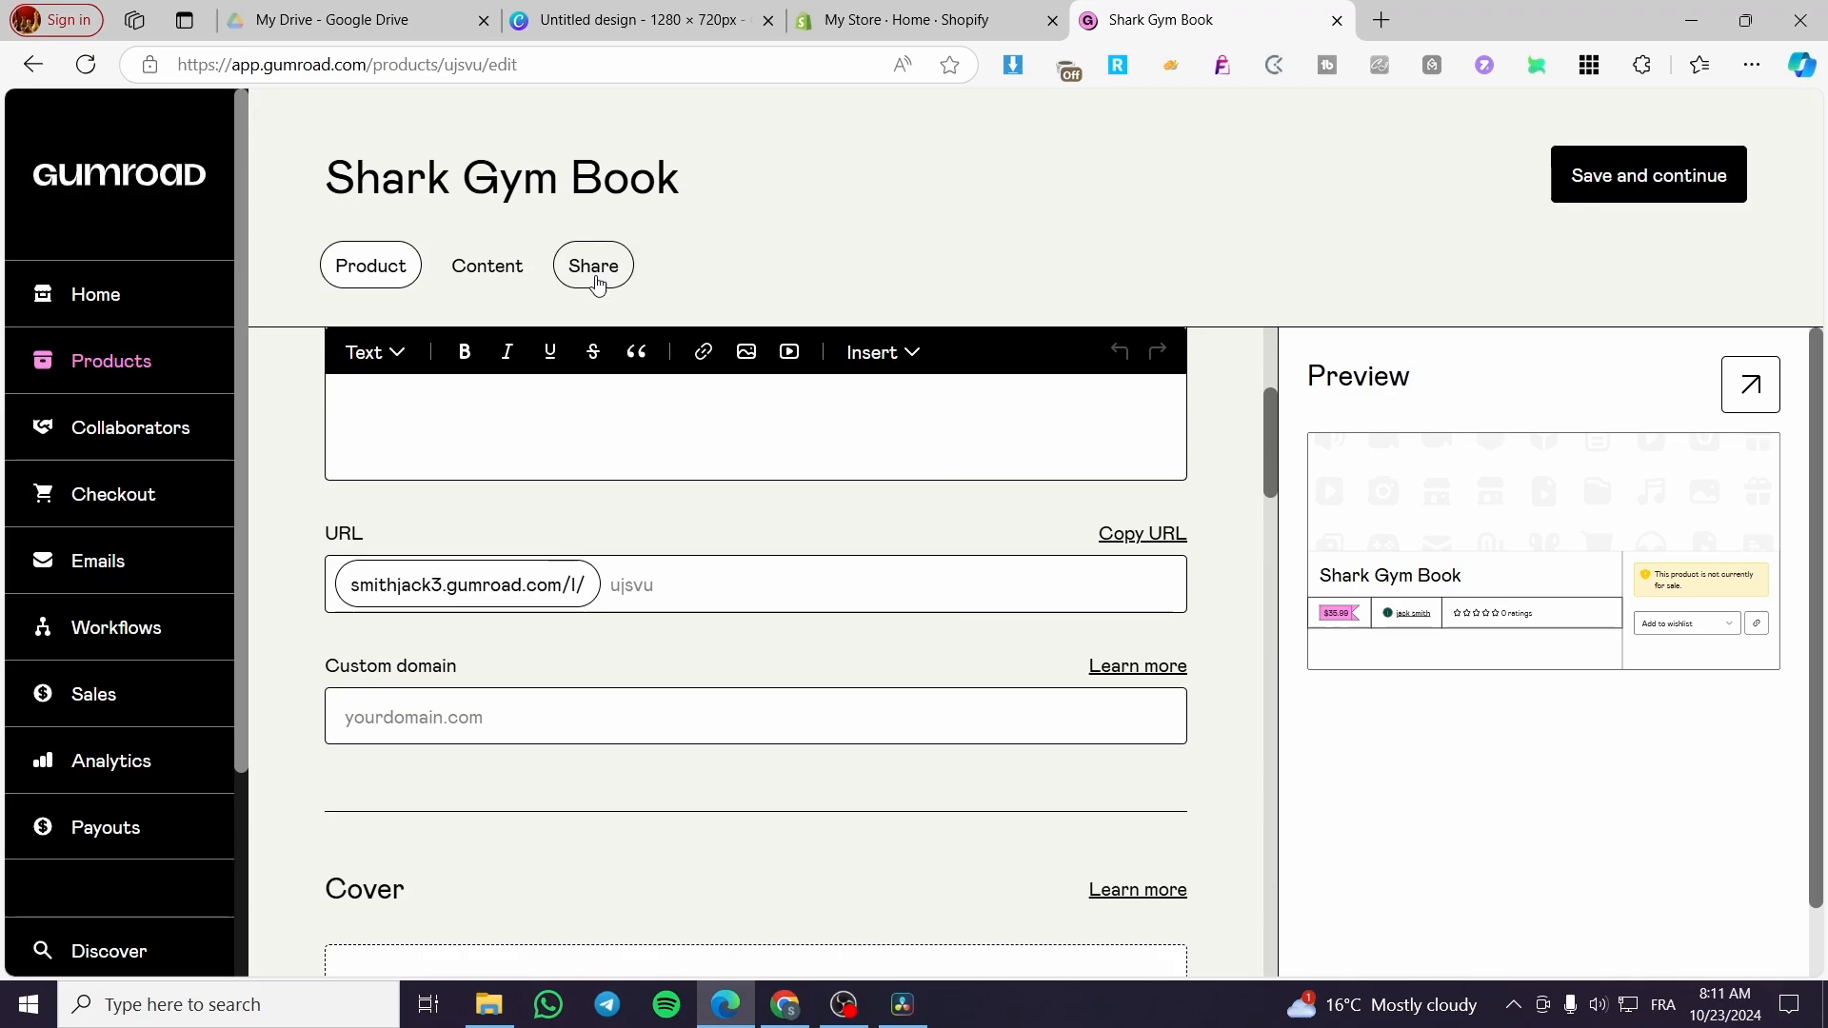
scroll(610, 274, up, 3)
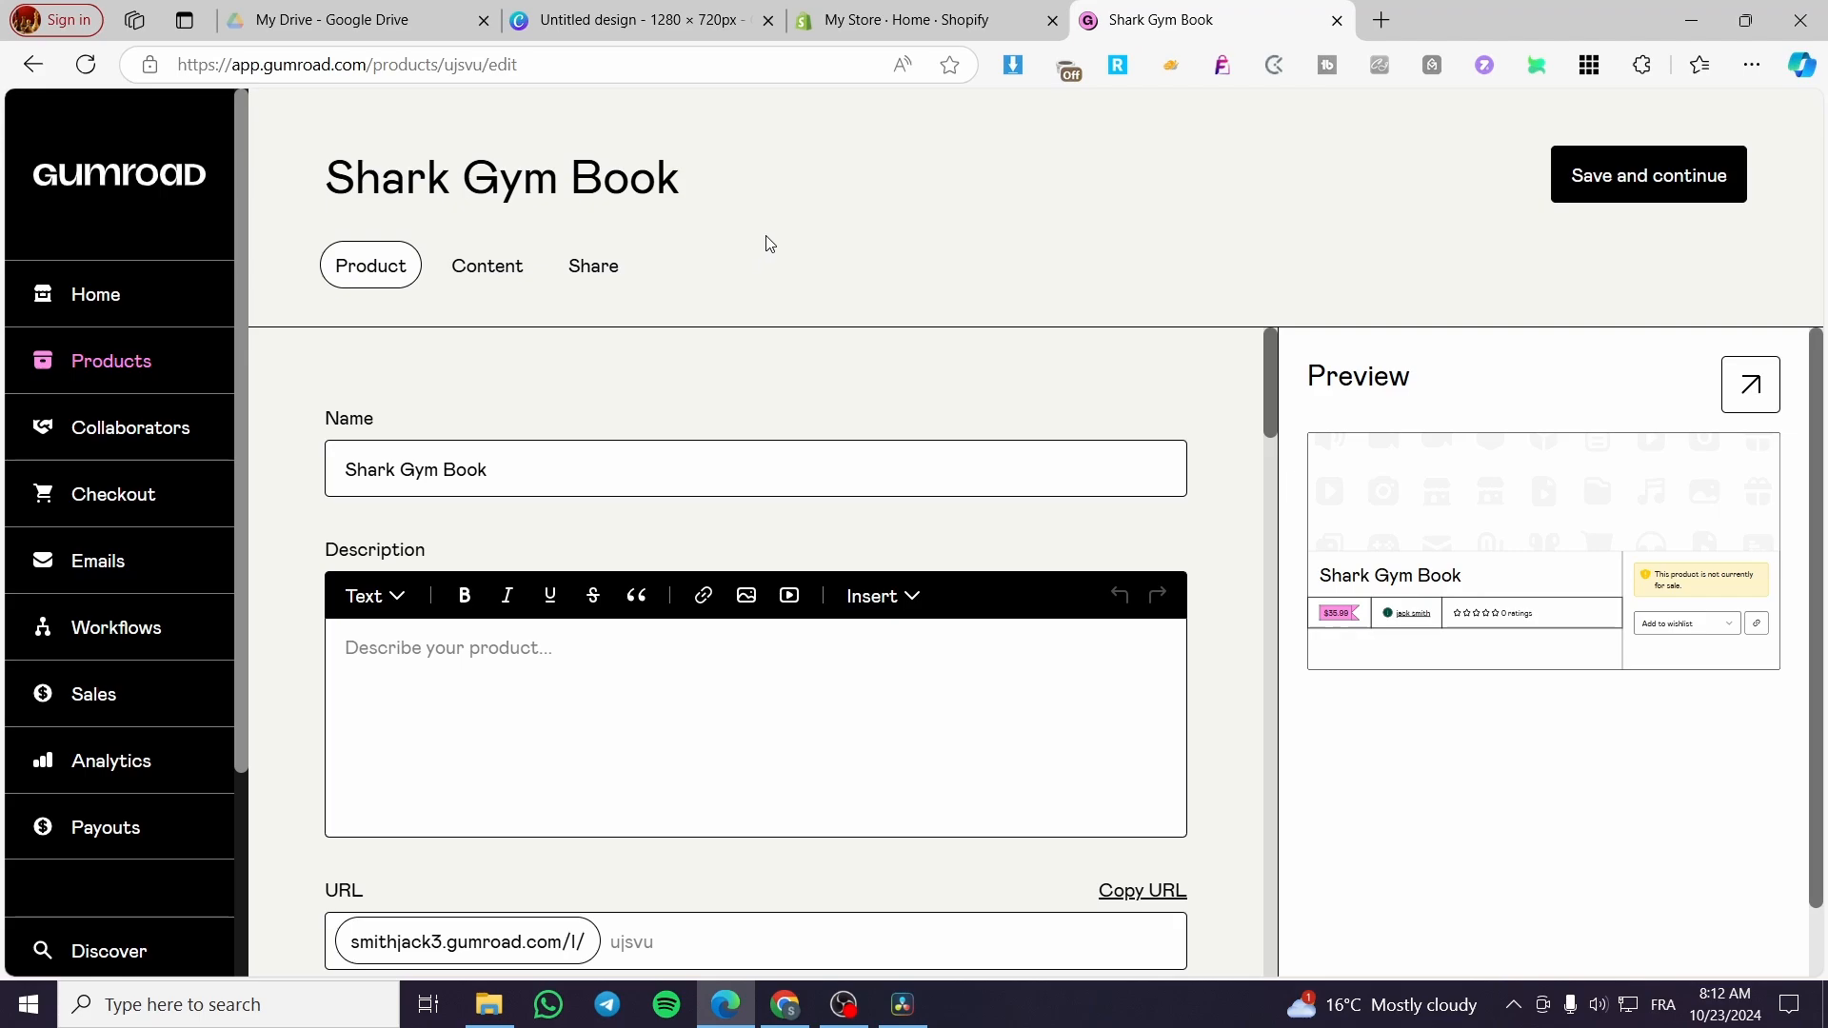
Copy the product name "Shark Gym Book" into the product description.
scroll(478, 412, down, 2)
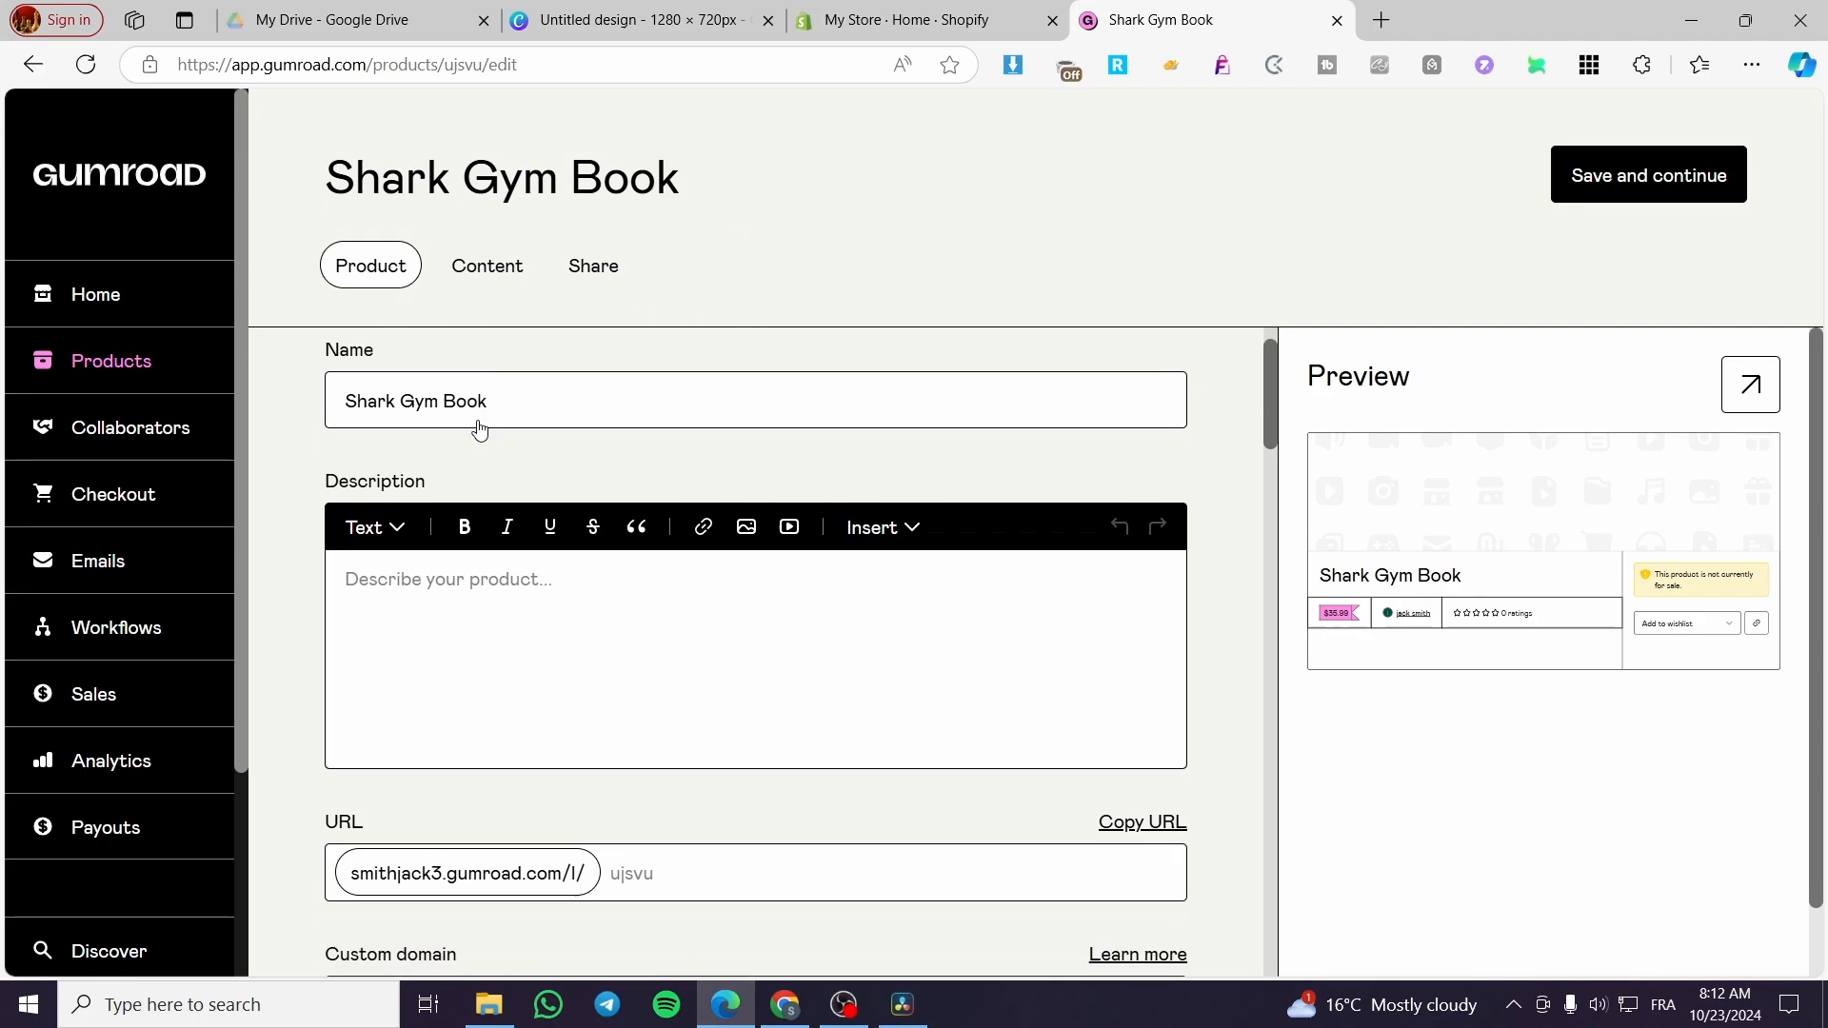
scroll(411, 405, up, 1)
drag(489, 351, 237, 363)
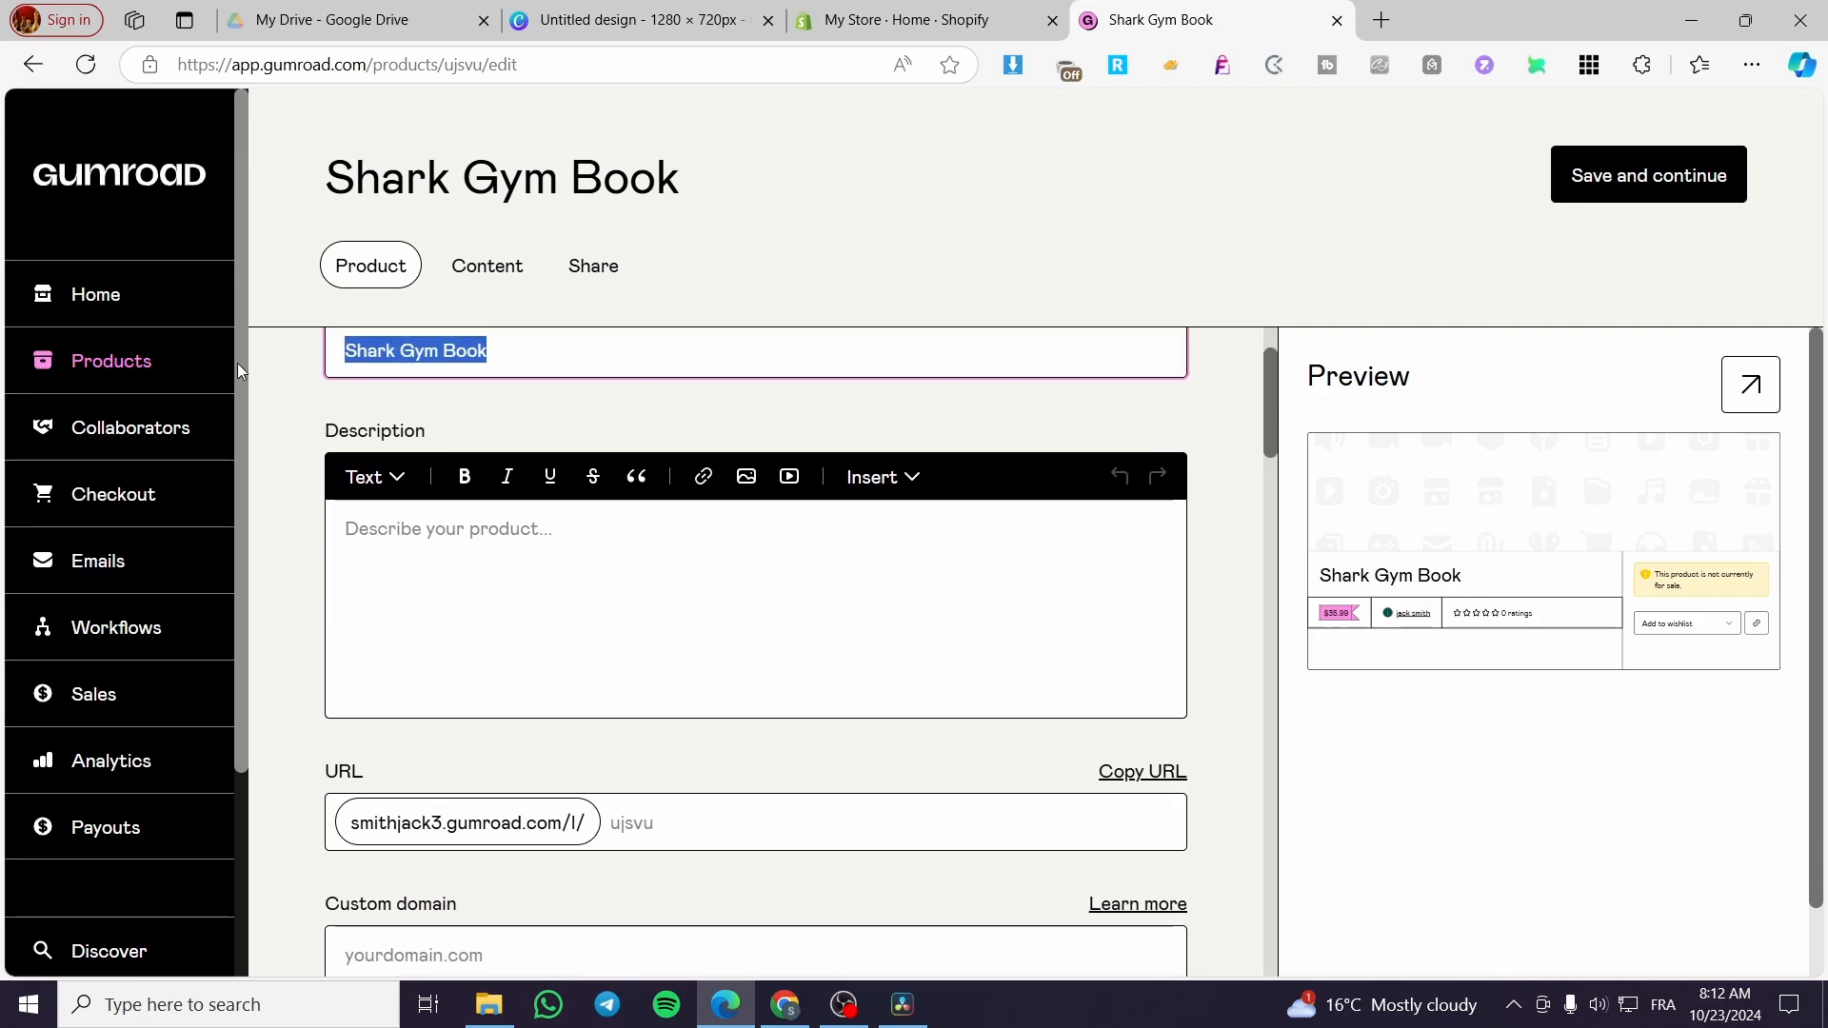
key(ctrl+c)
click(461, 559)
key(ctrl+v)
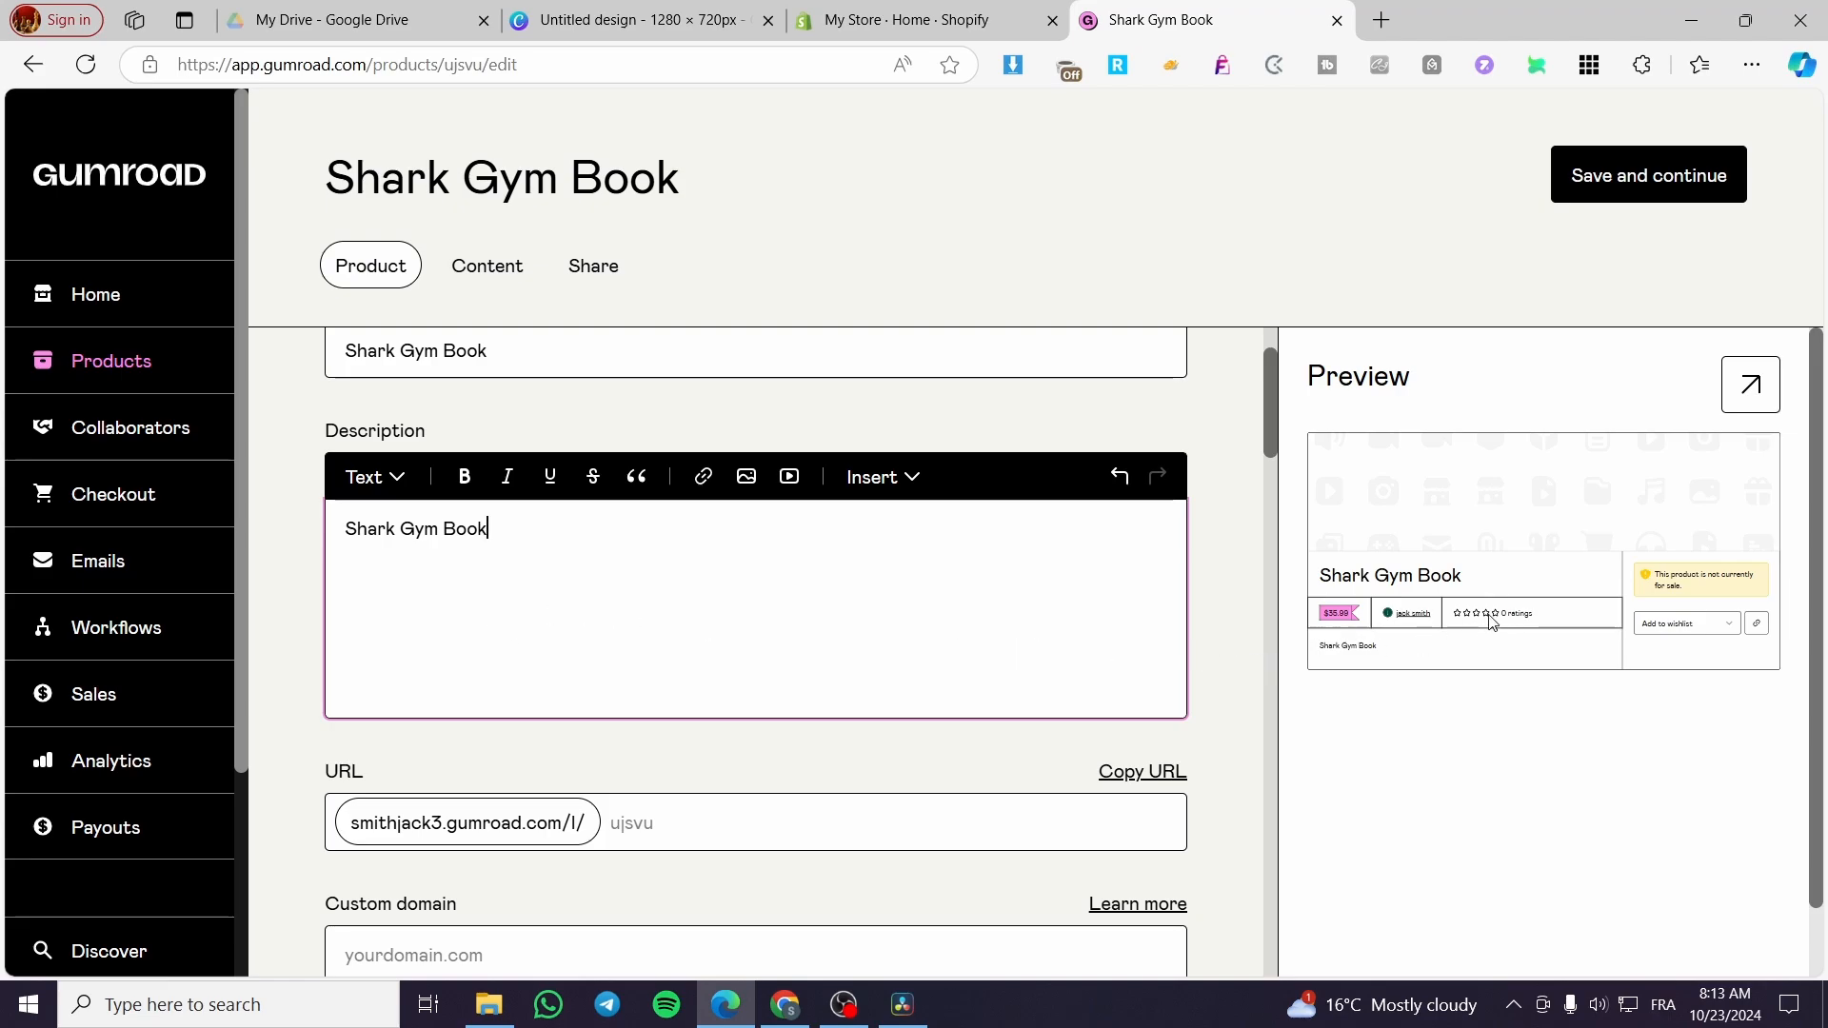
Set the ending of the product's URL to "SharkGymBook".
scroll(751, 630, down, 2)
scroll(750, 630, down, 1)
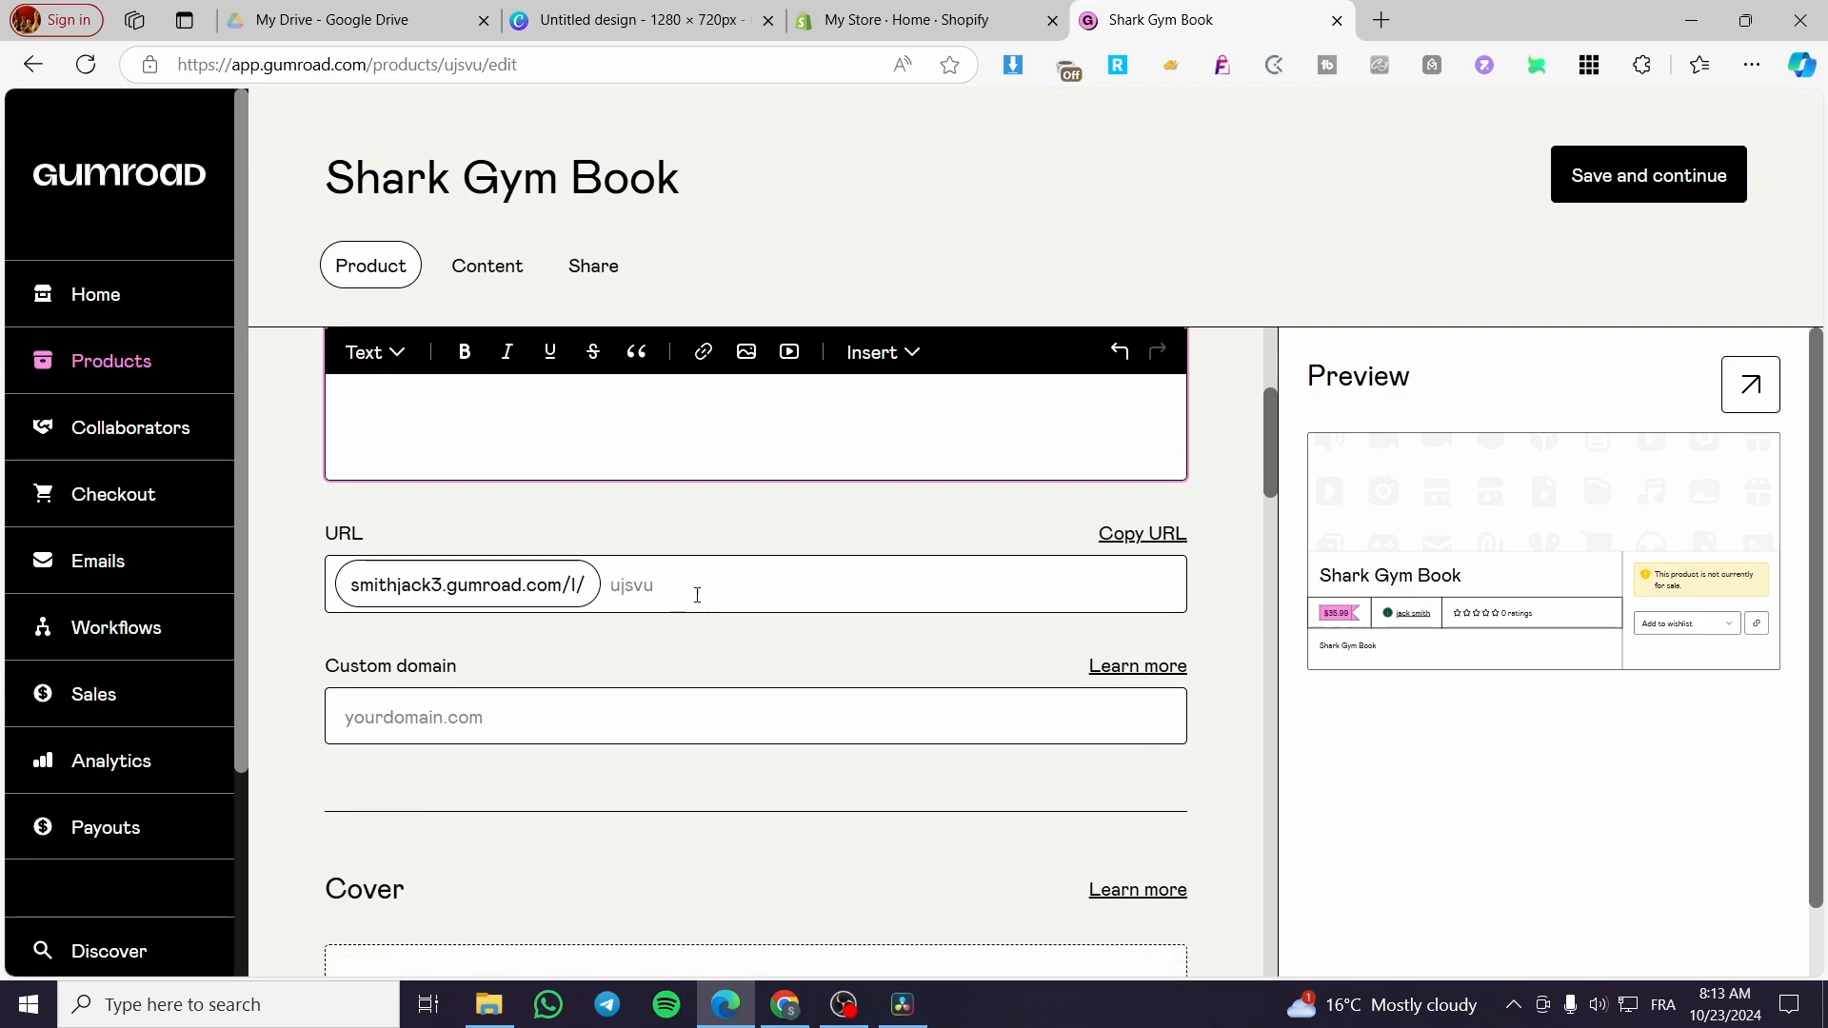
key(ctrl+v)
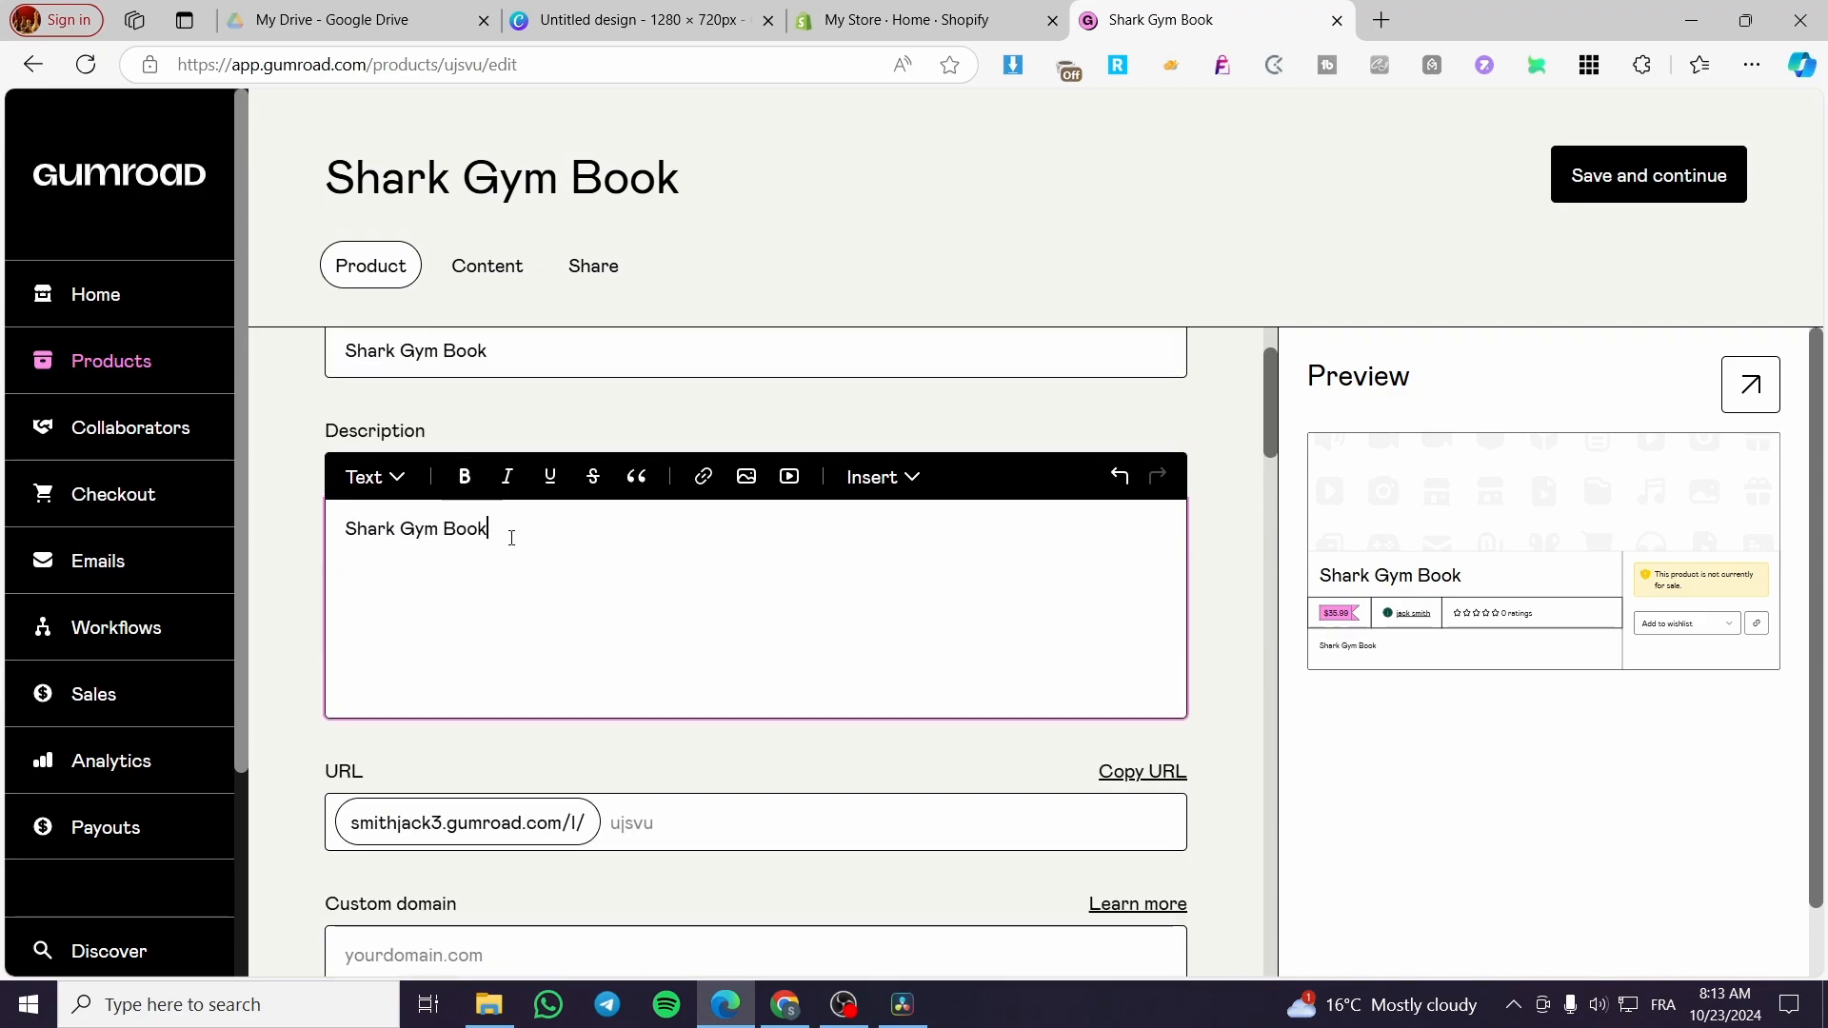
drag(503, 530, 140, 552)
click(667, 823)
key(ctrl+v)
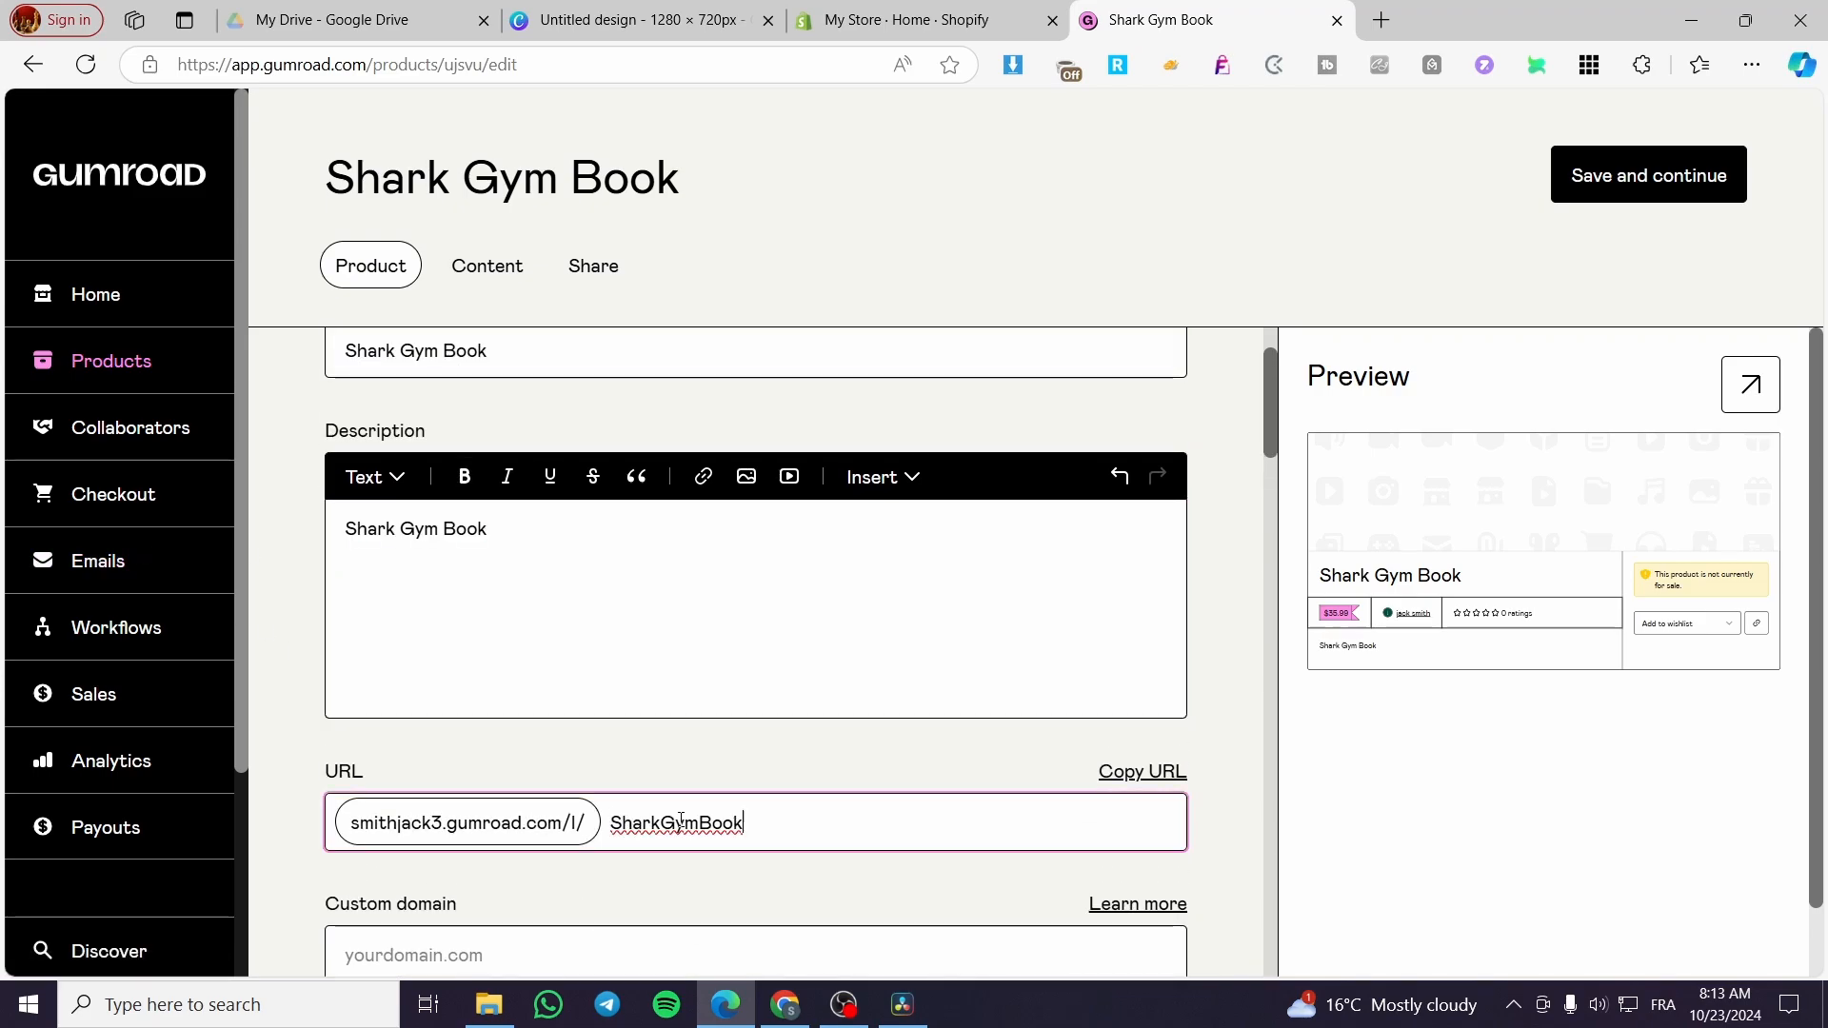
Upload the PNG "Blue Illustrated Shark Gym Lover T-Shirt (1)" from the computer's Downloads folder as the product cover.
scroll(581, 687, down, 1)
scroll(579, 687, down, 2)
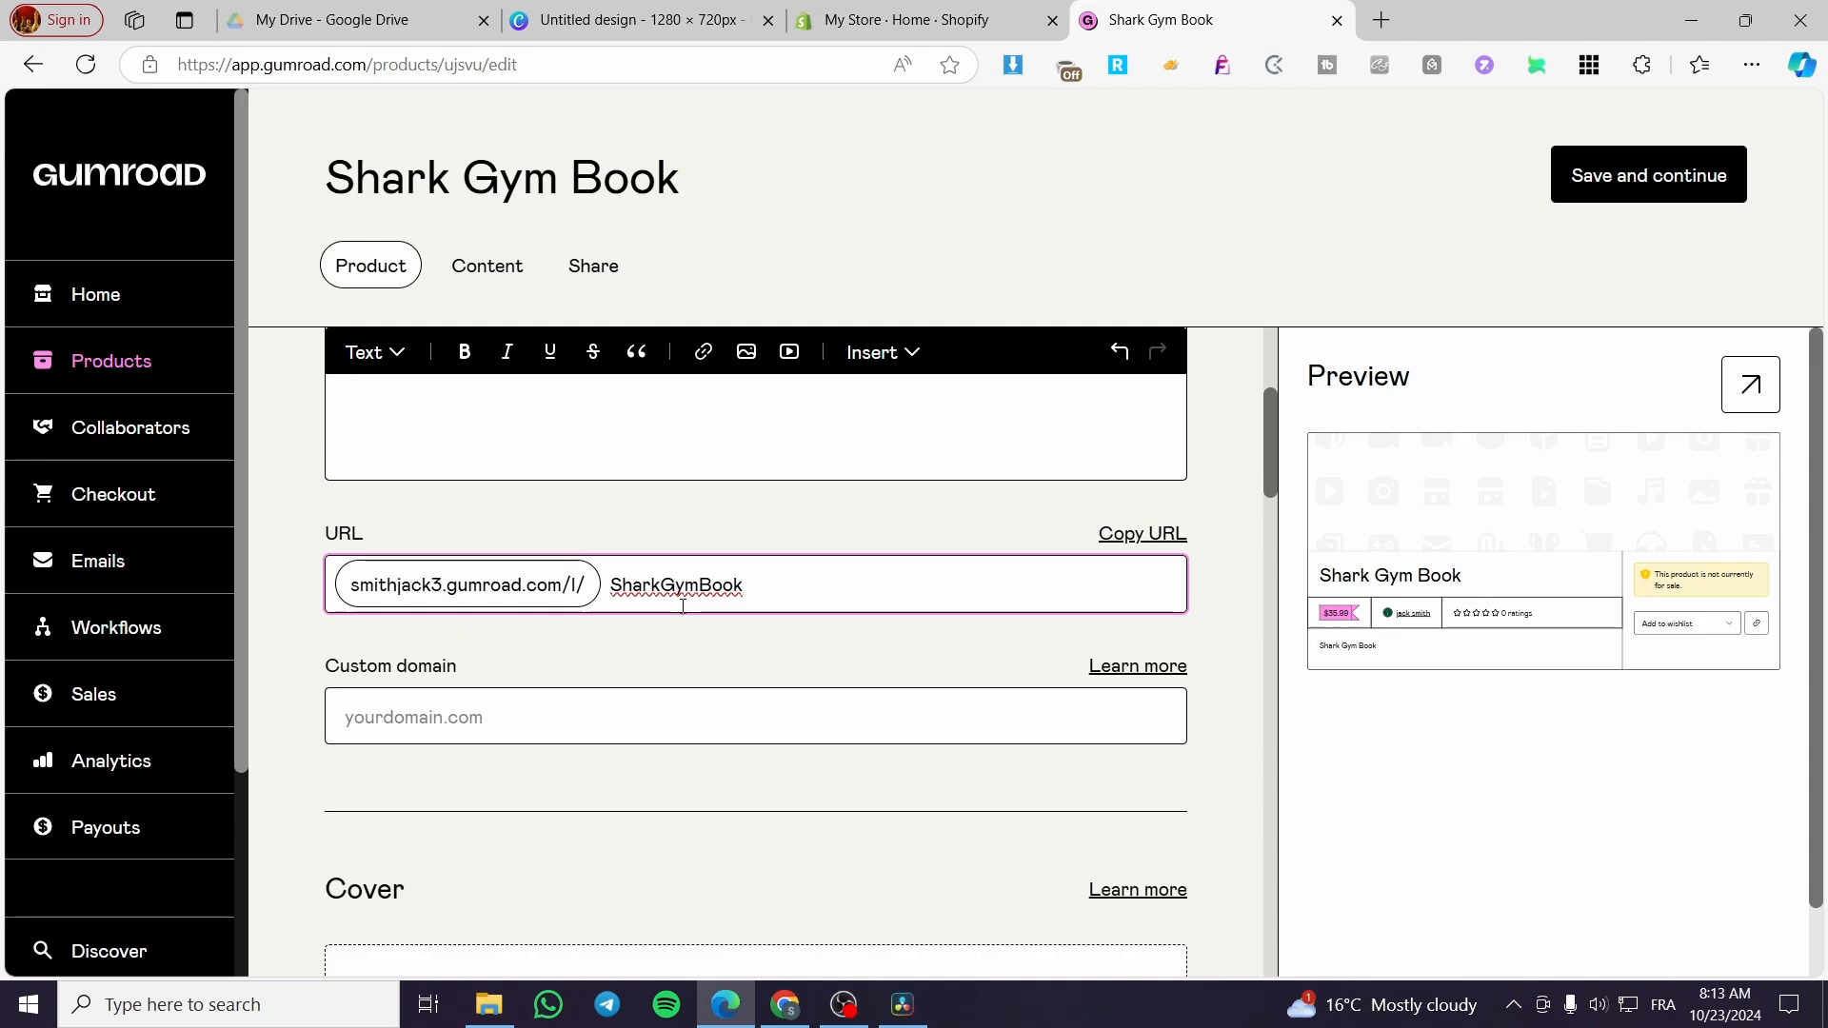
scroll(683, 607, down, 4)
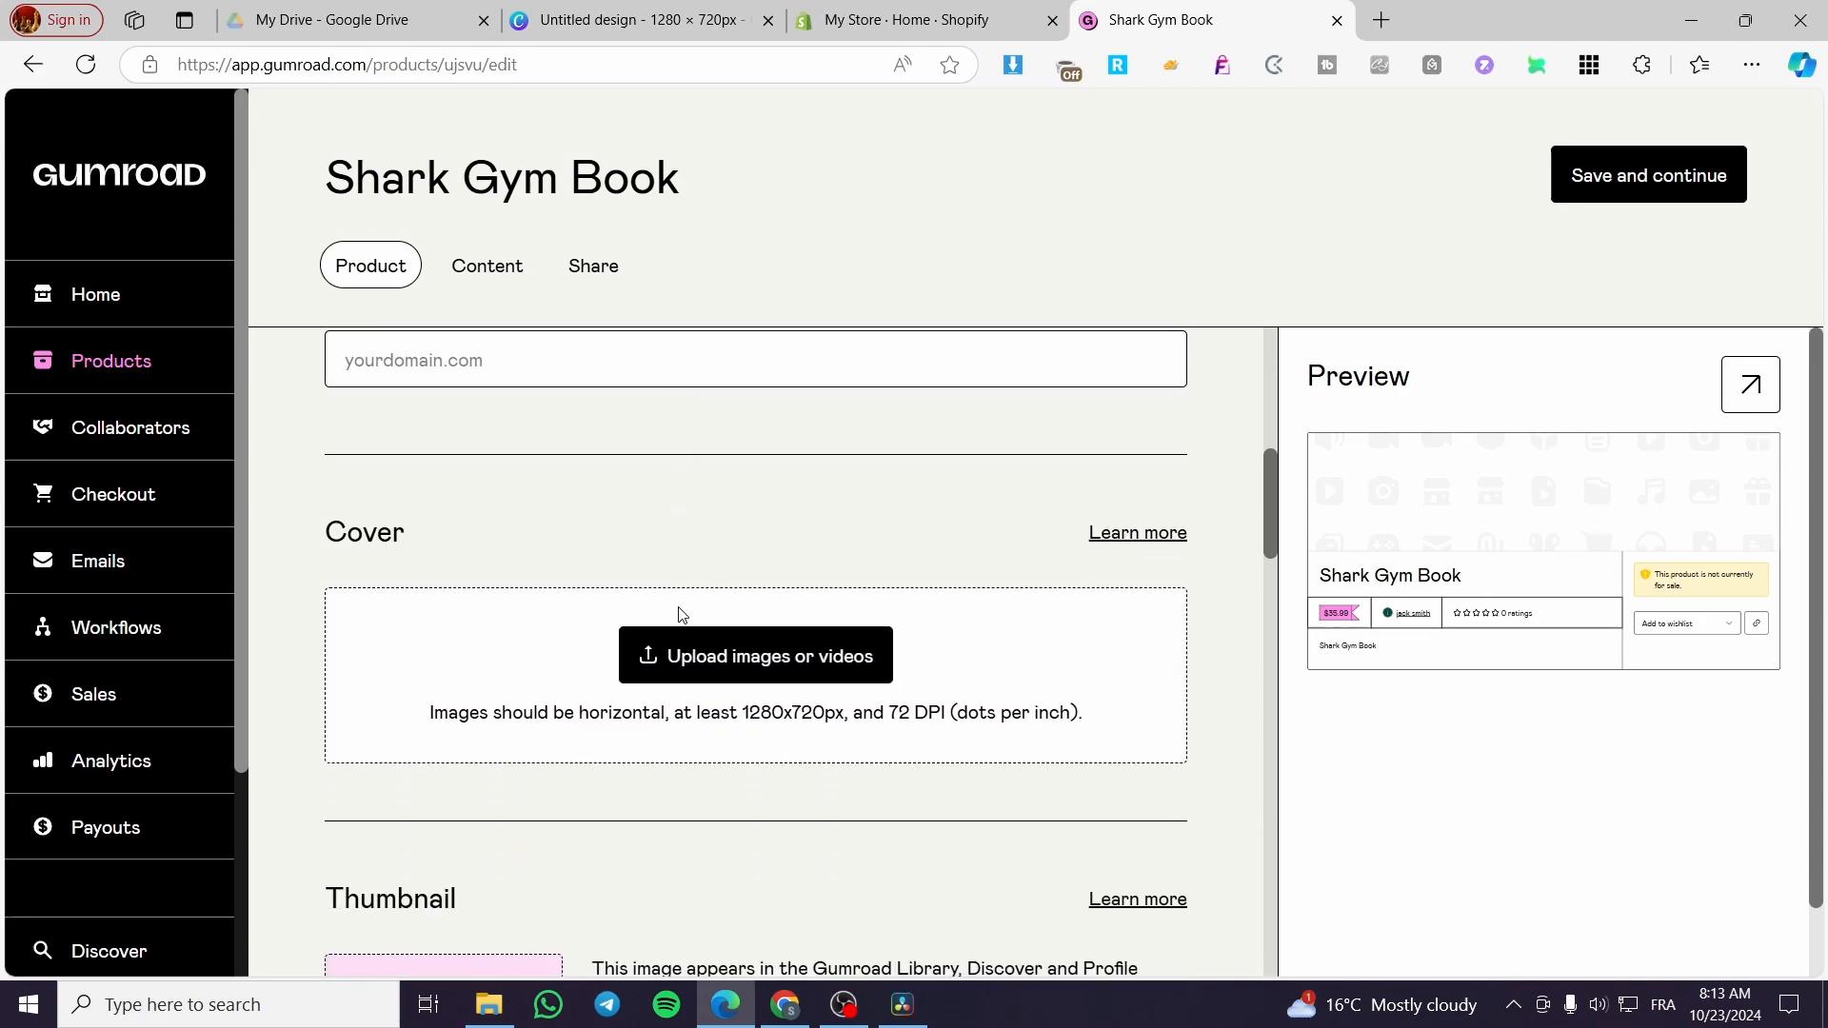
click(740, 638)
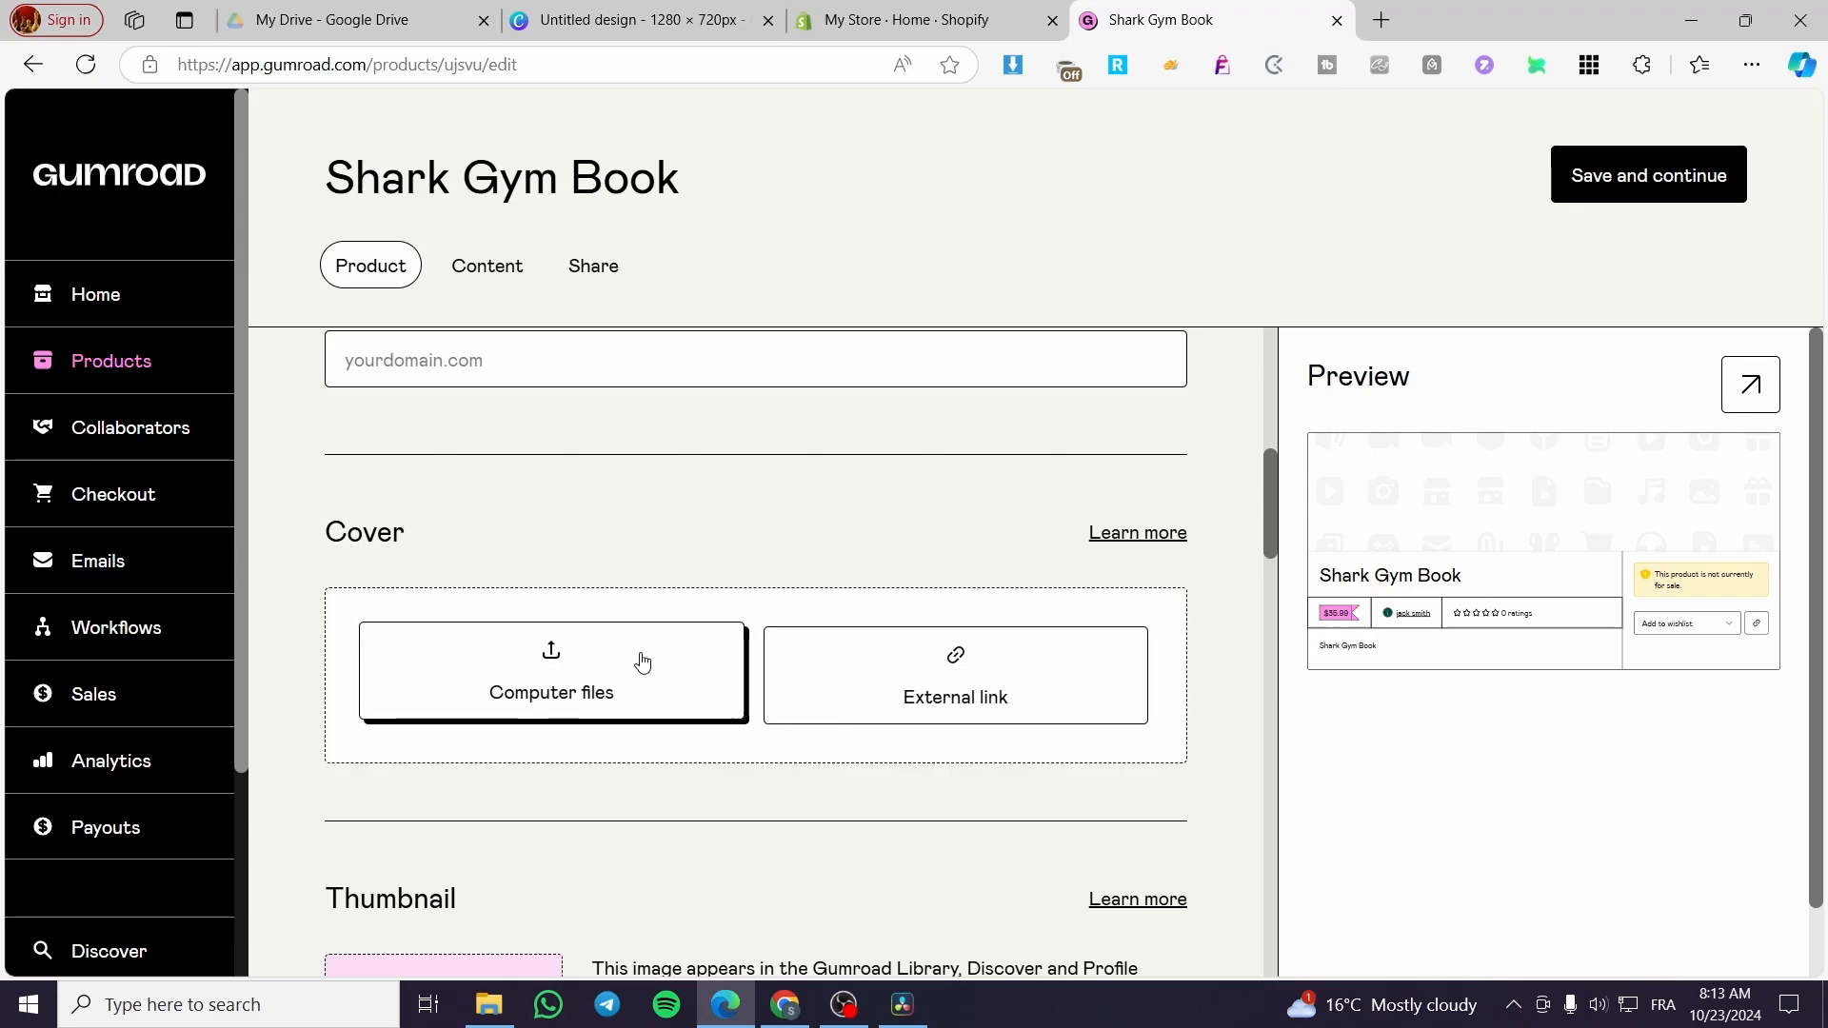
click(642, 663)
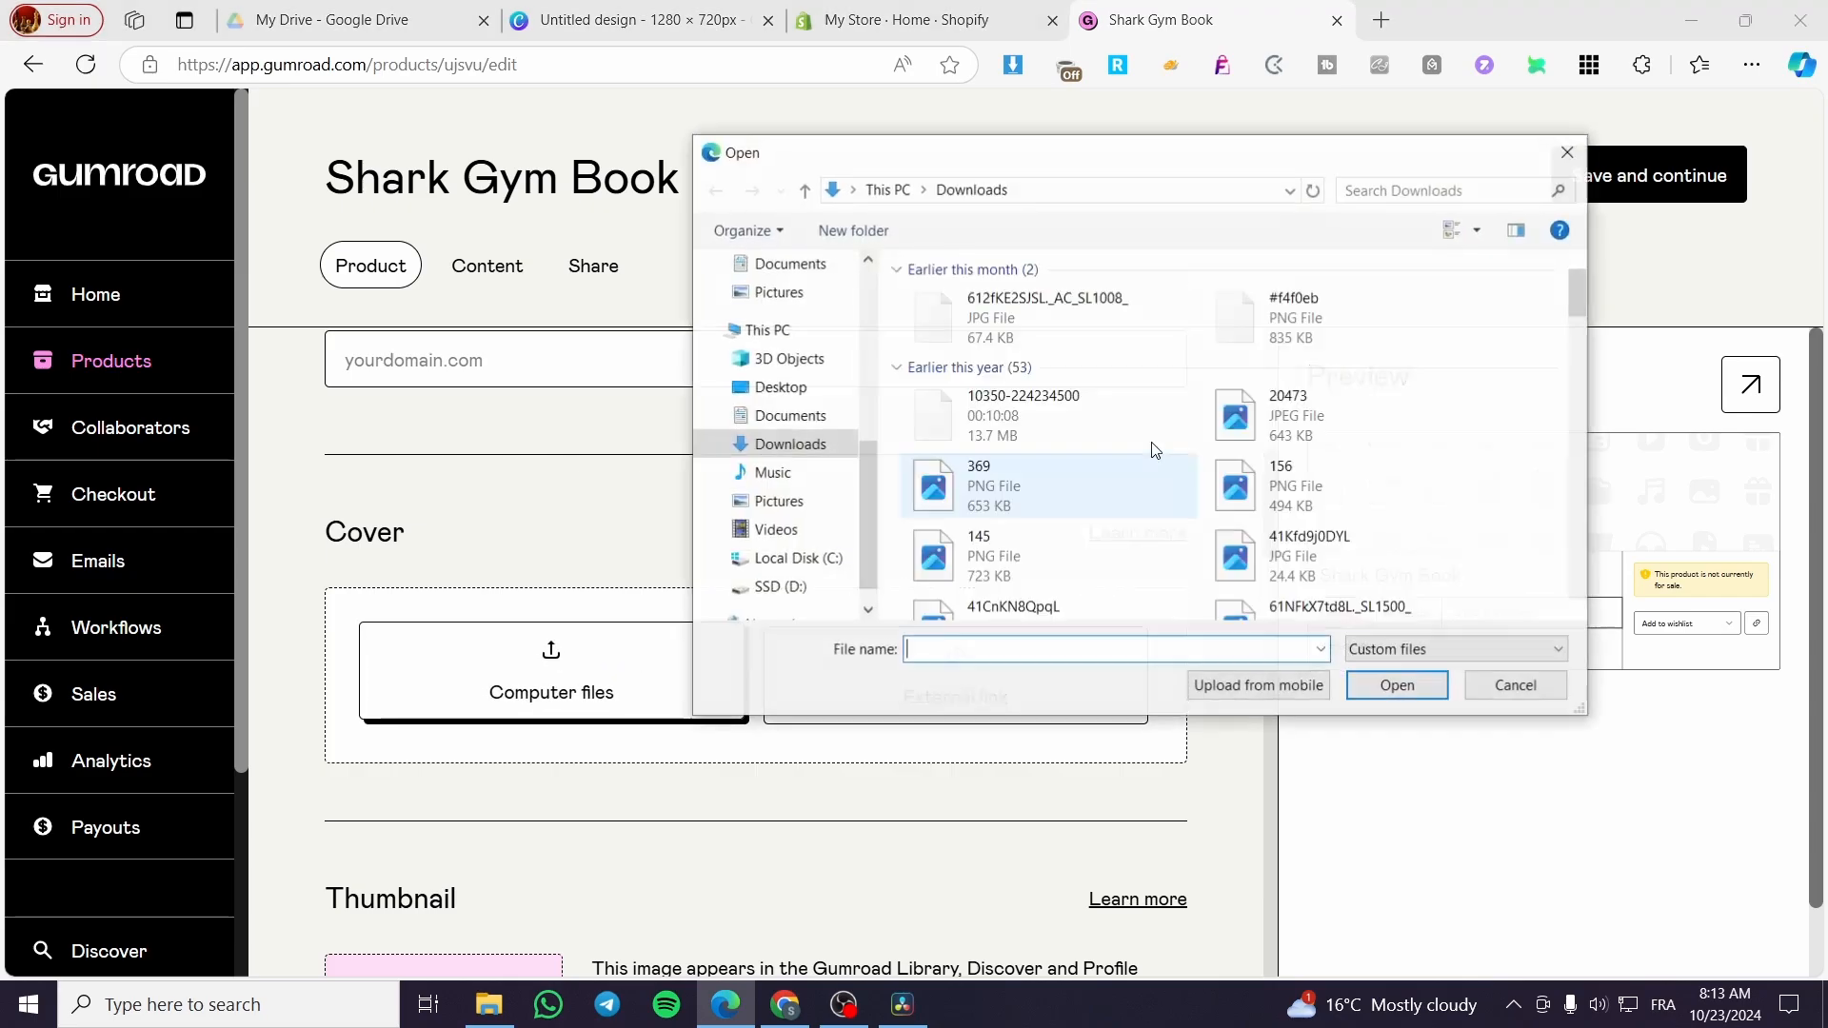
double_click(1098, 334)
Try to upload the PNG "Blue Illustrated Shark Gym Lover T-Shirt (1)" as the product thumbnail.
scroll(666, 714, down, 4)
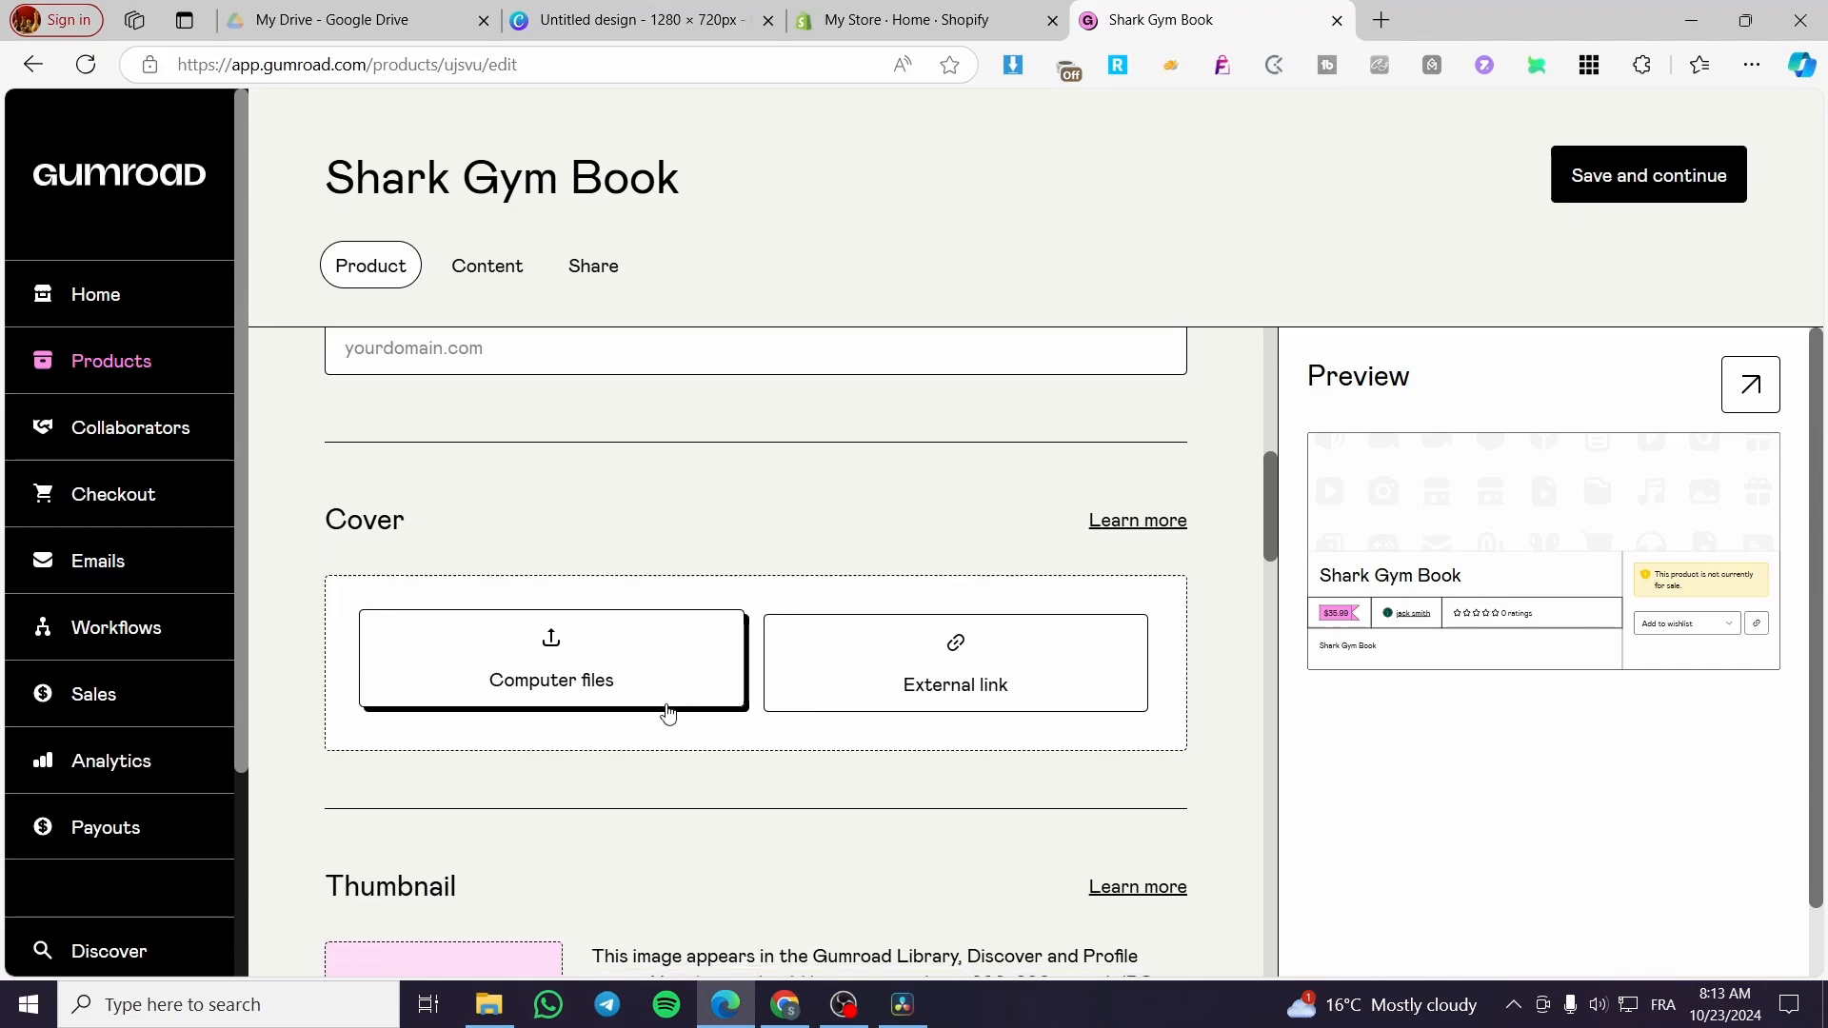
click(445, 738)
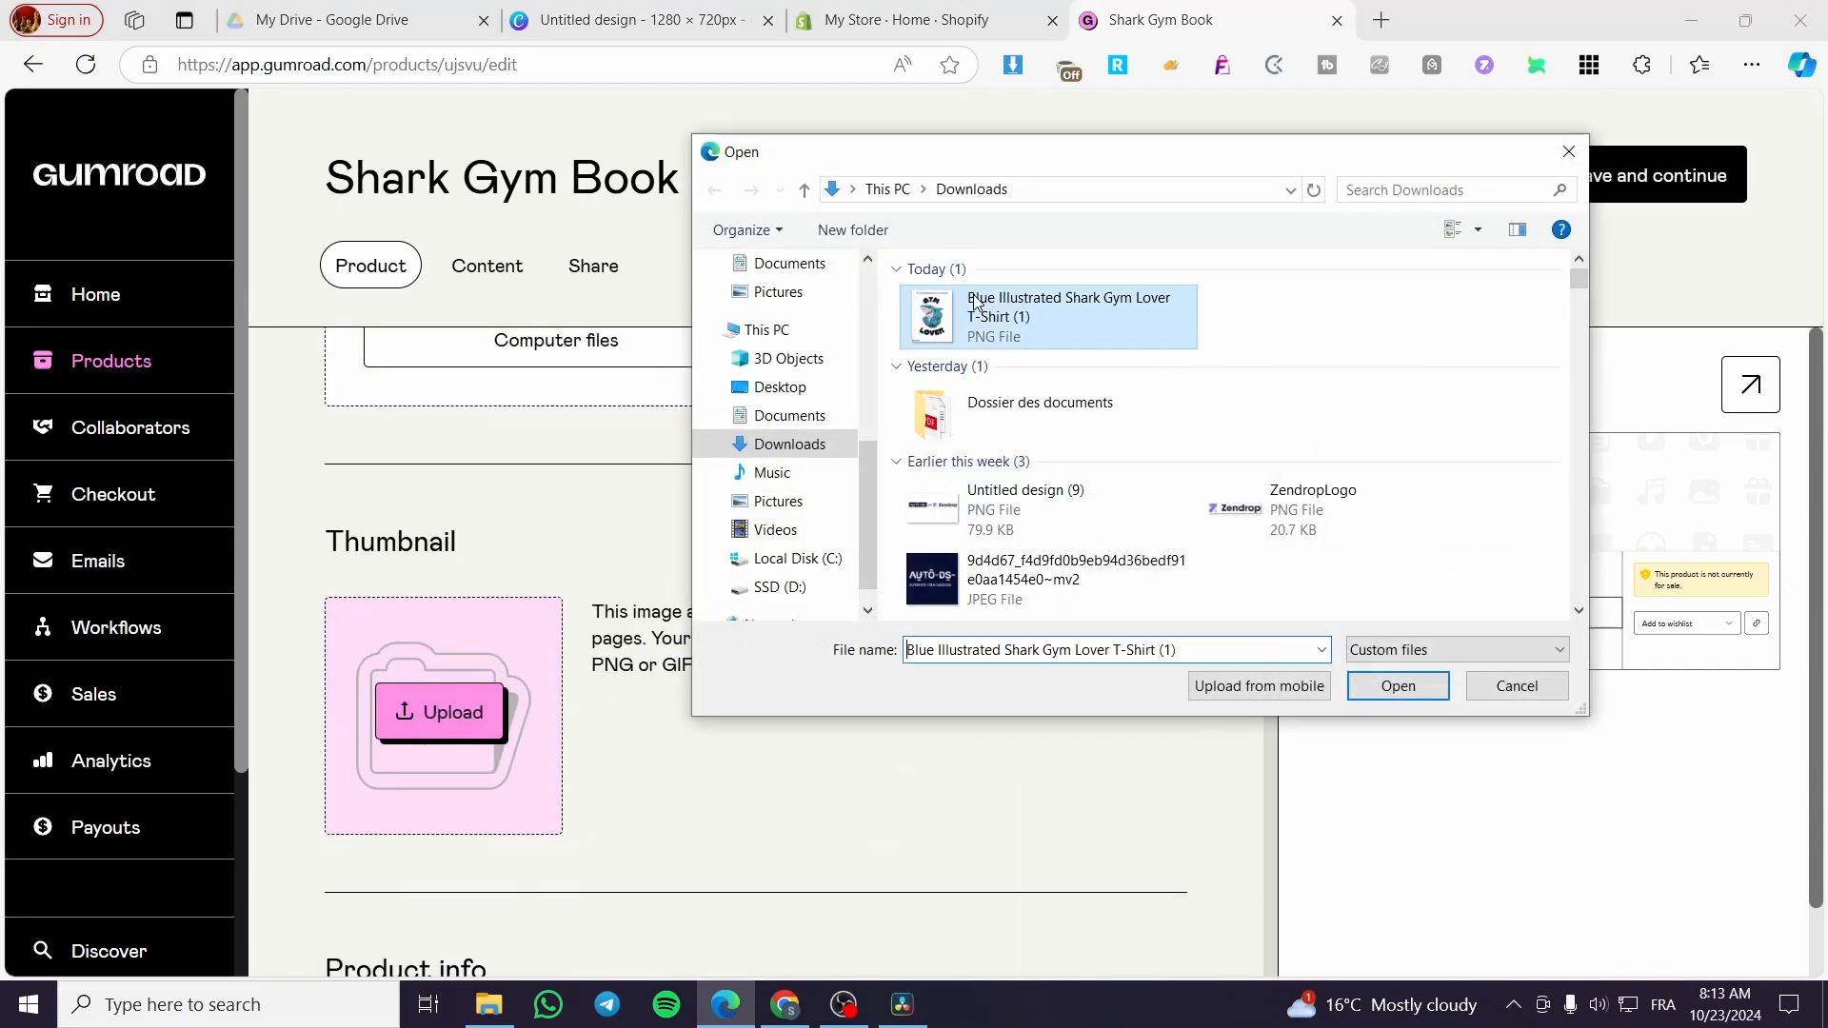
double_click(1057, 193)
Set the product's call to action to "Buy this".
scroll(957, 328, down, 4)
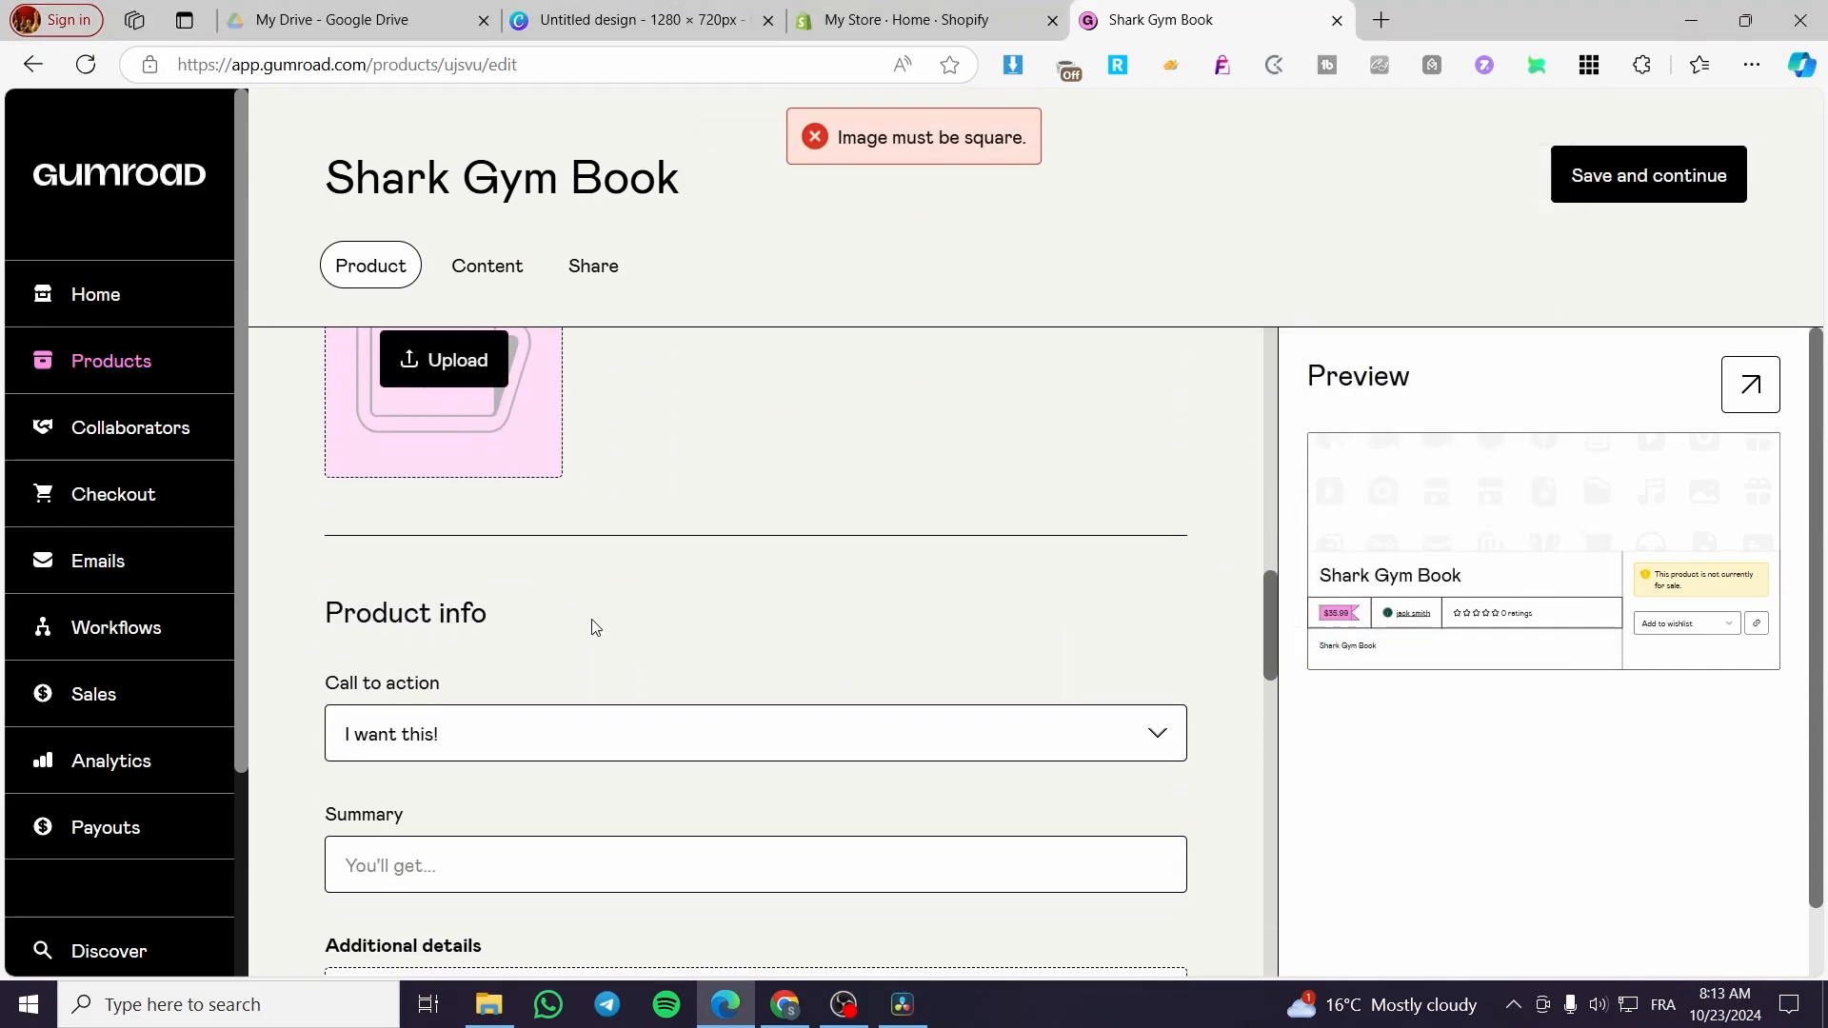
scroll(595, 628, down, 3)
click(451, 493)
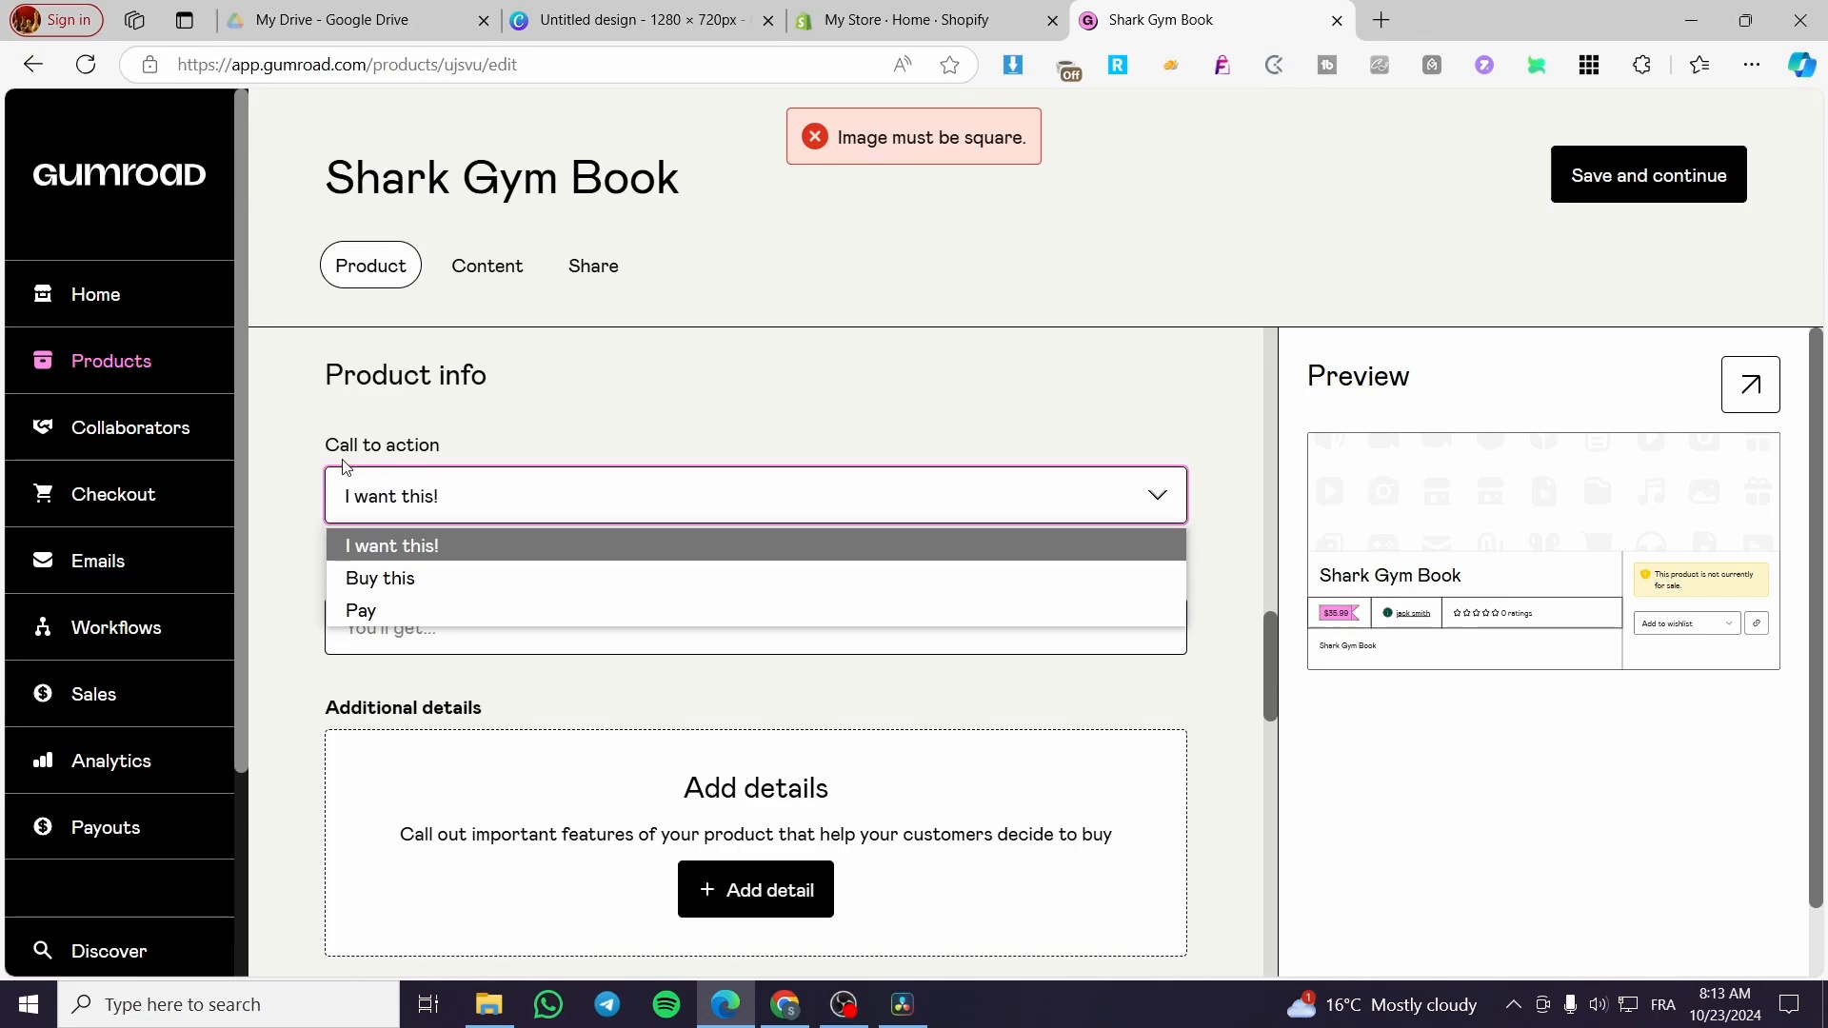
click(424, 578)
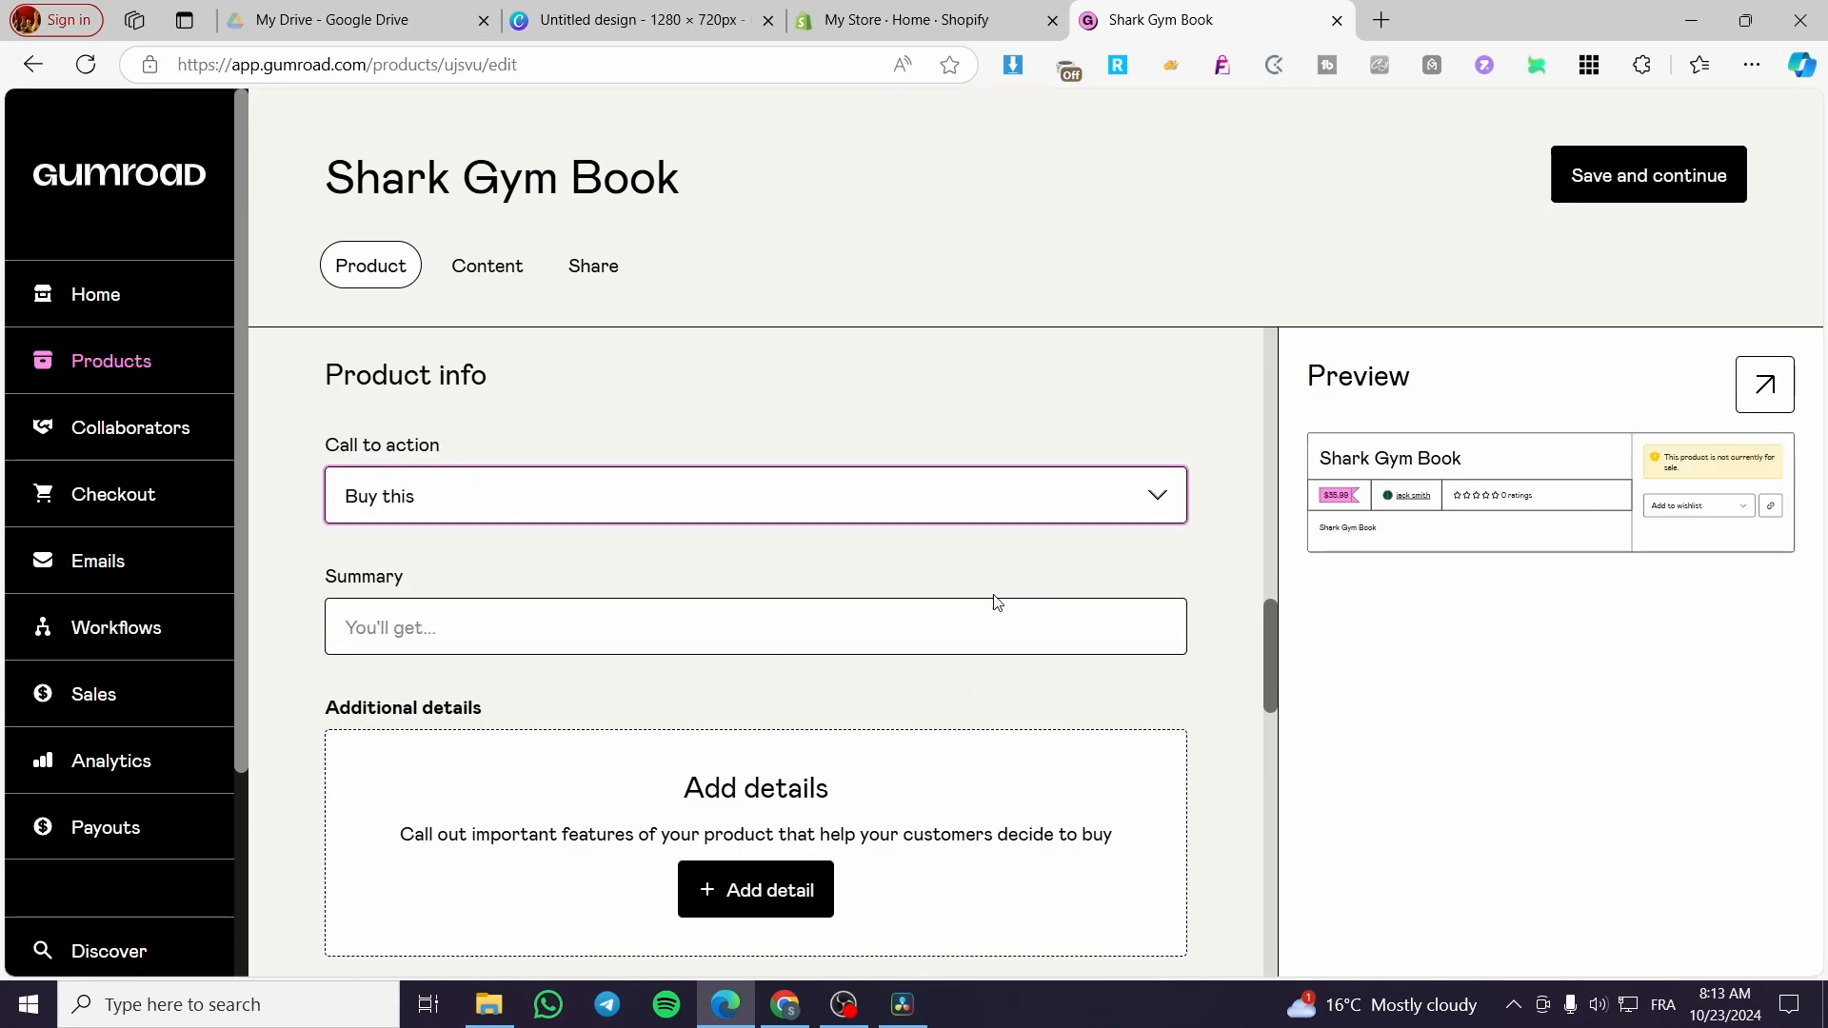
Fill in the product summary with "Shark Gym Book".
scroll(994, 602, down, 3)
scroll(431, 576, up, 2)
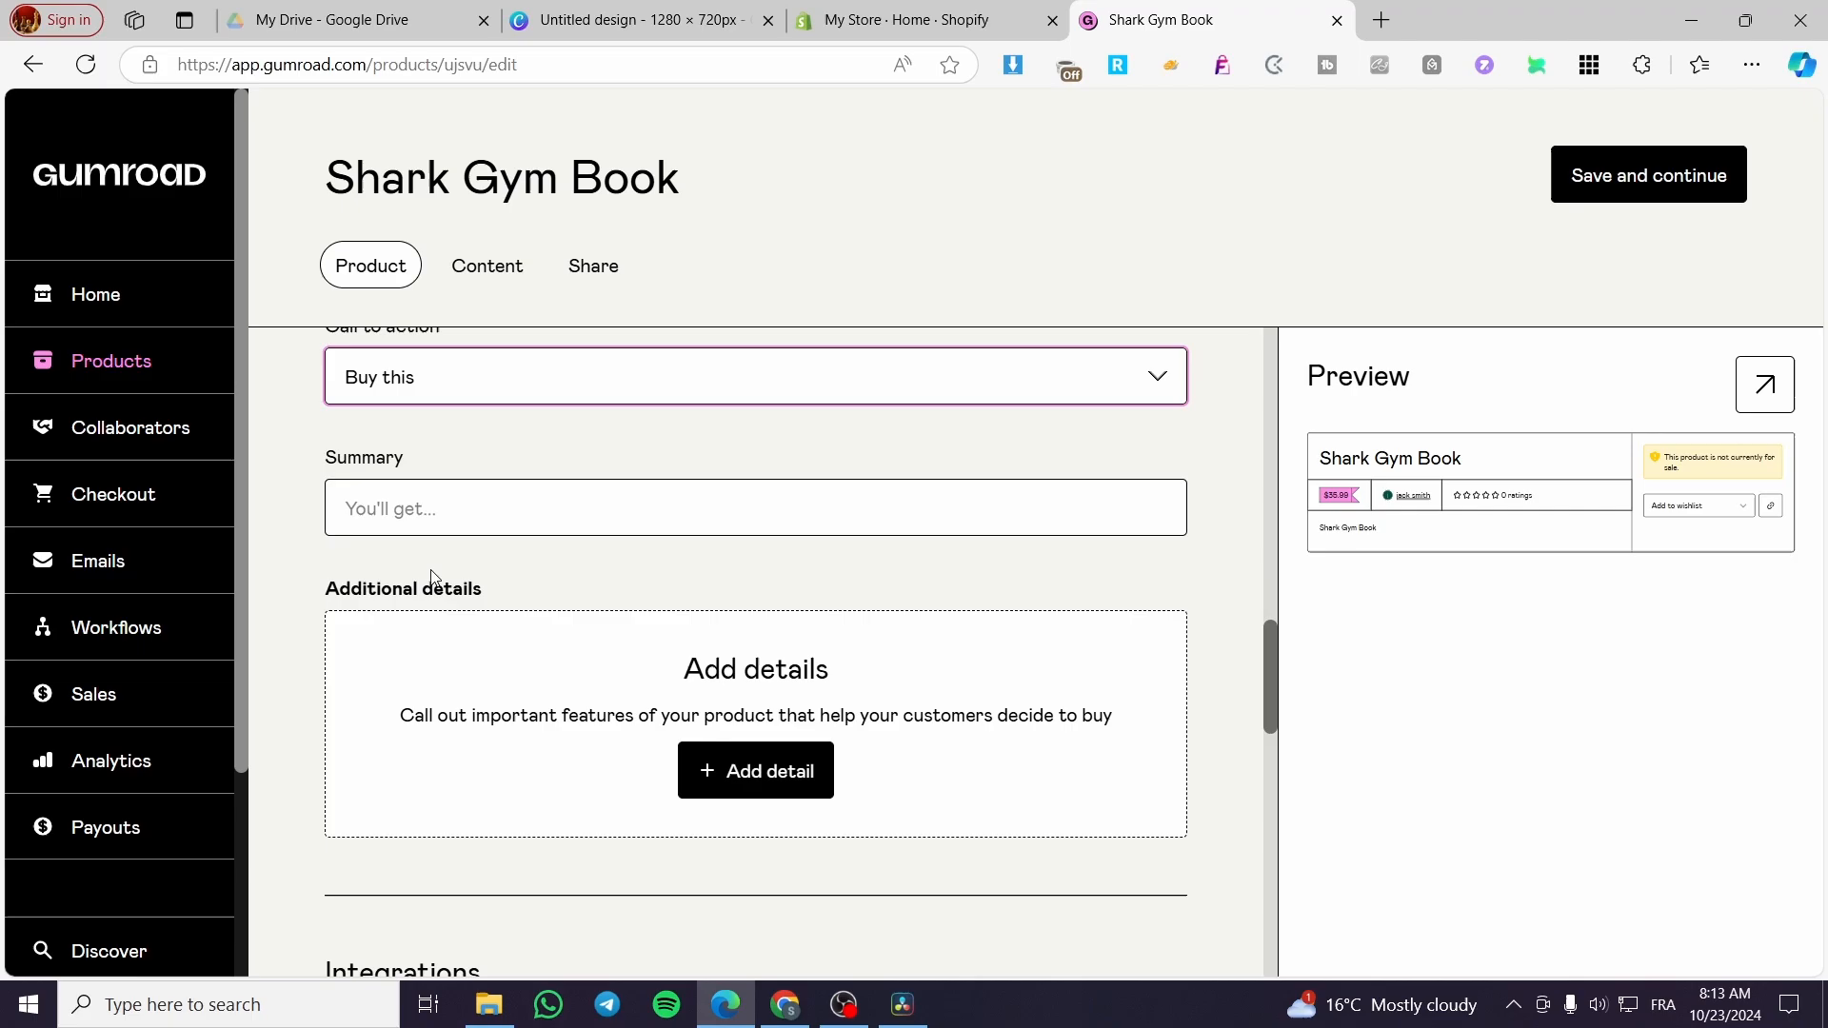
click(423, 493)
key(ctrl+v)
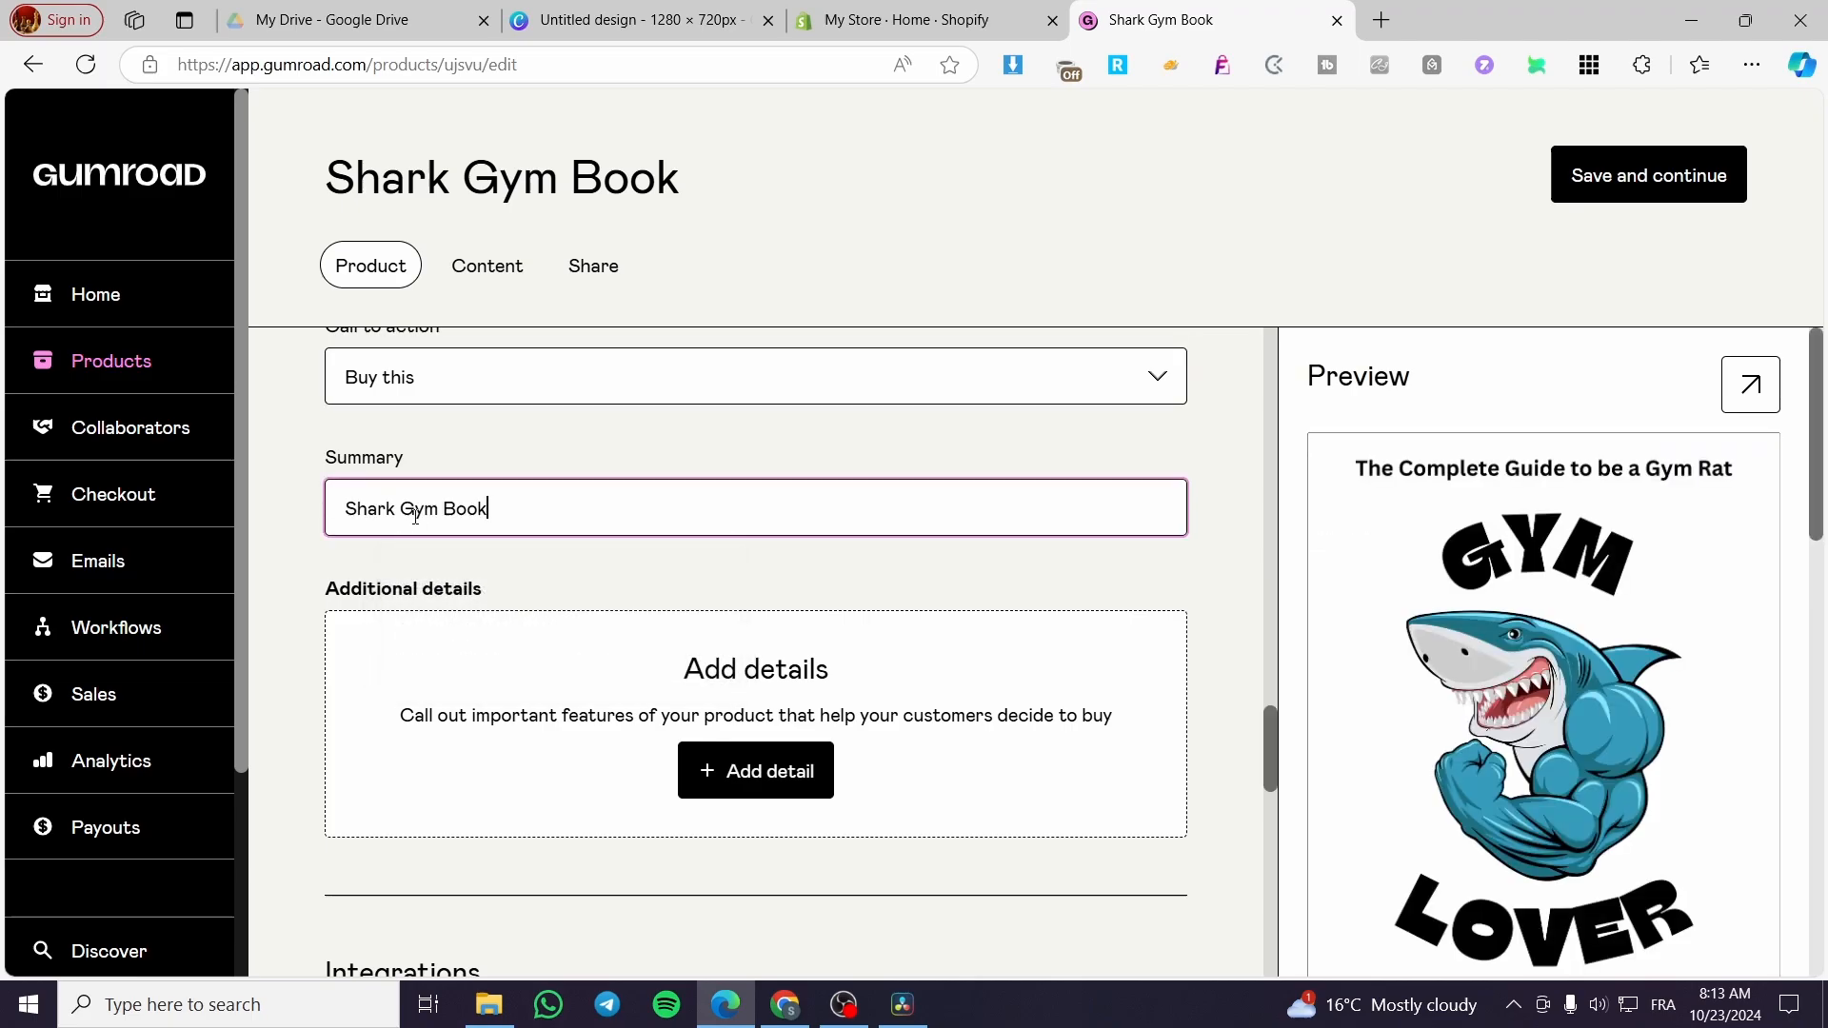
click(559, 569)
Check the integrations, pricing and settings sections, and save the product details to continue to the content page.
scroll(600, 575, down, 5)
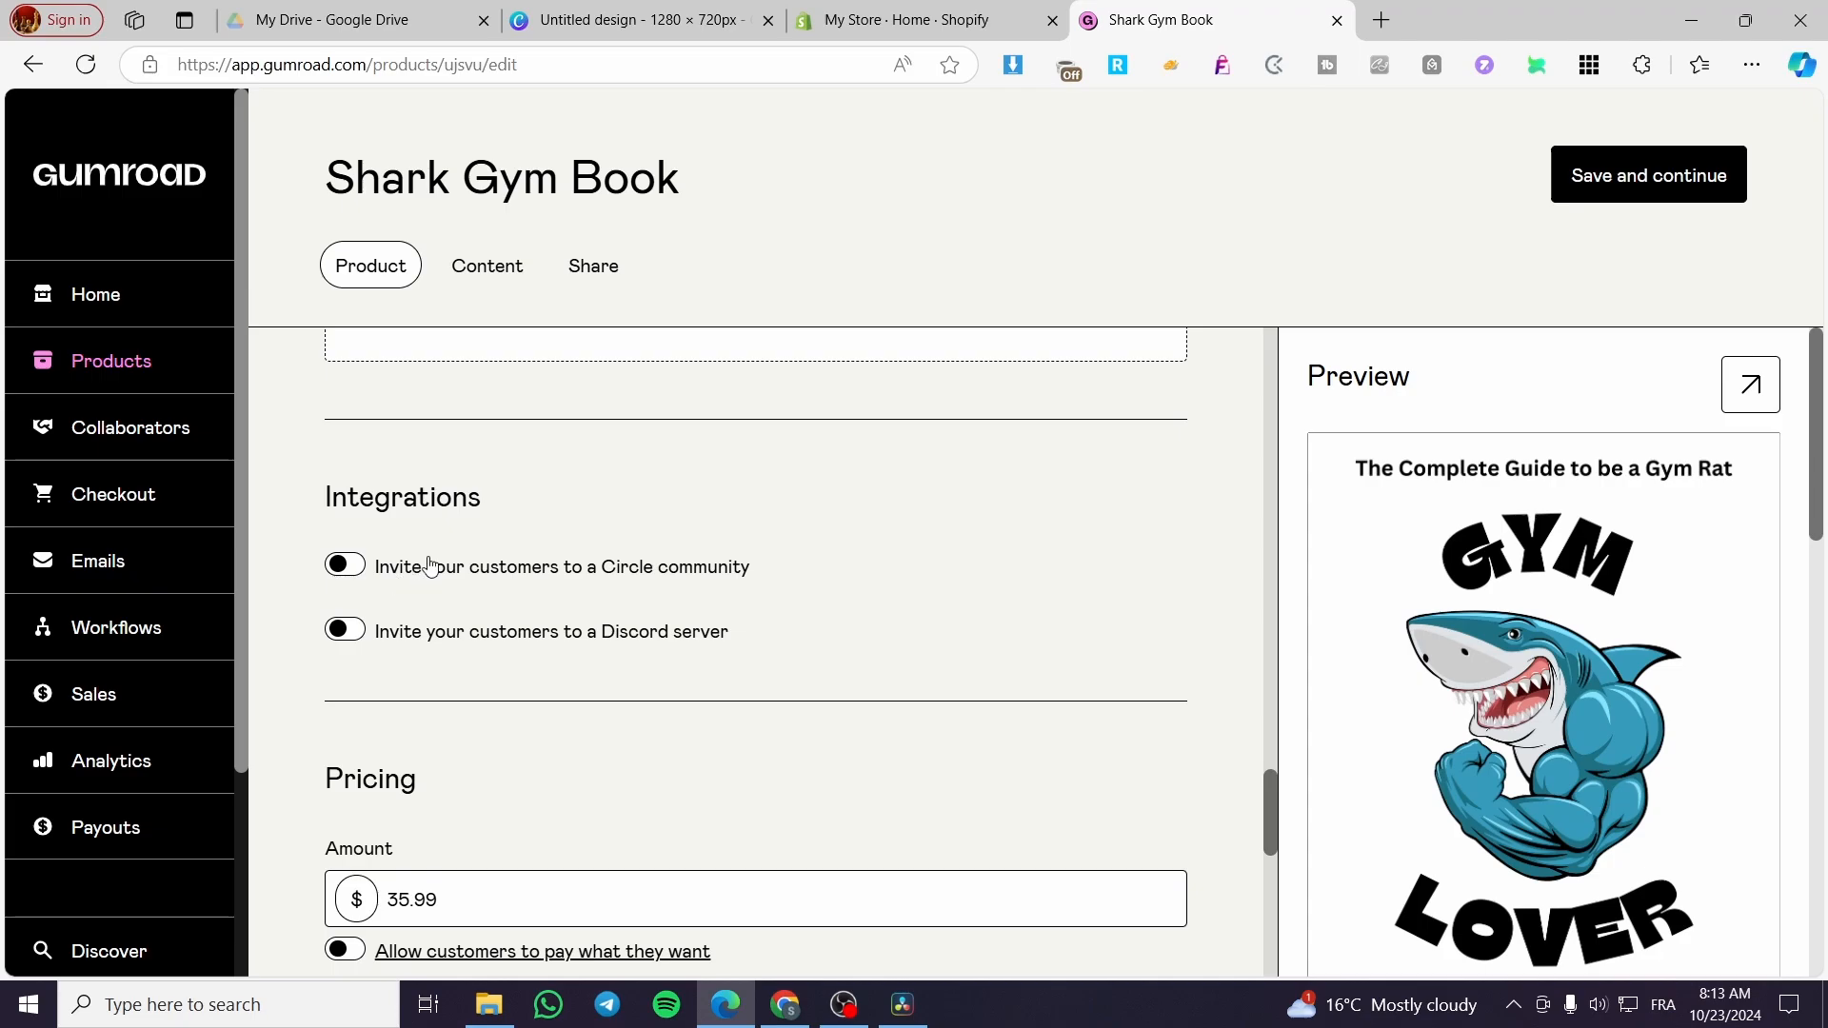
scroll(890, 698, up, 12)
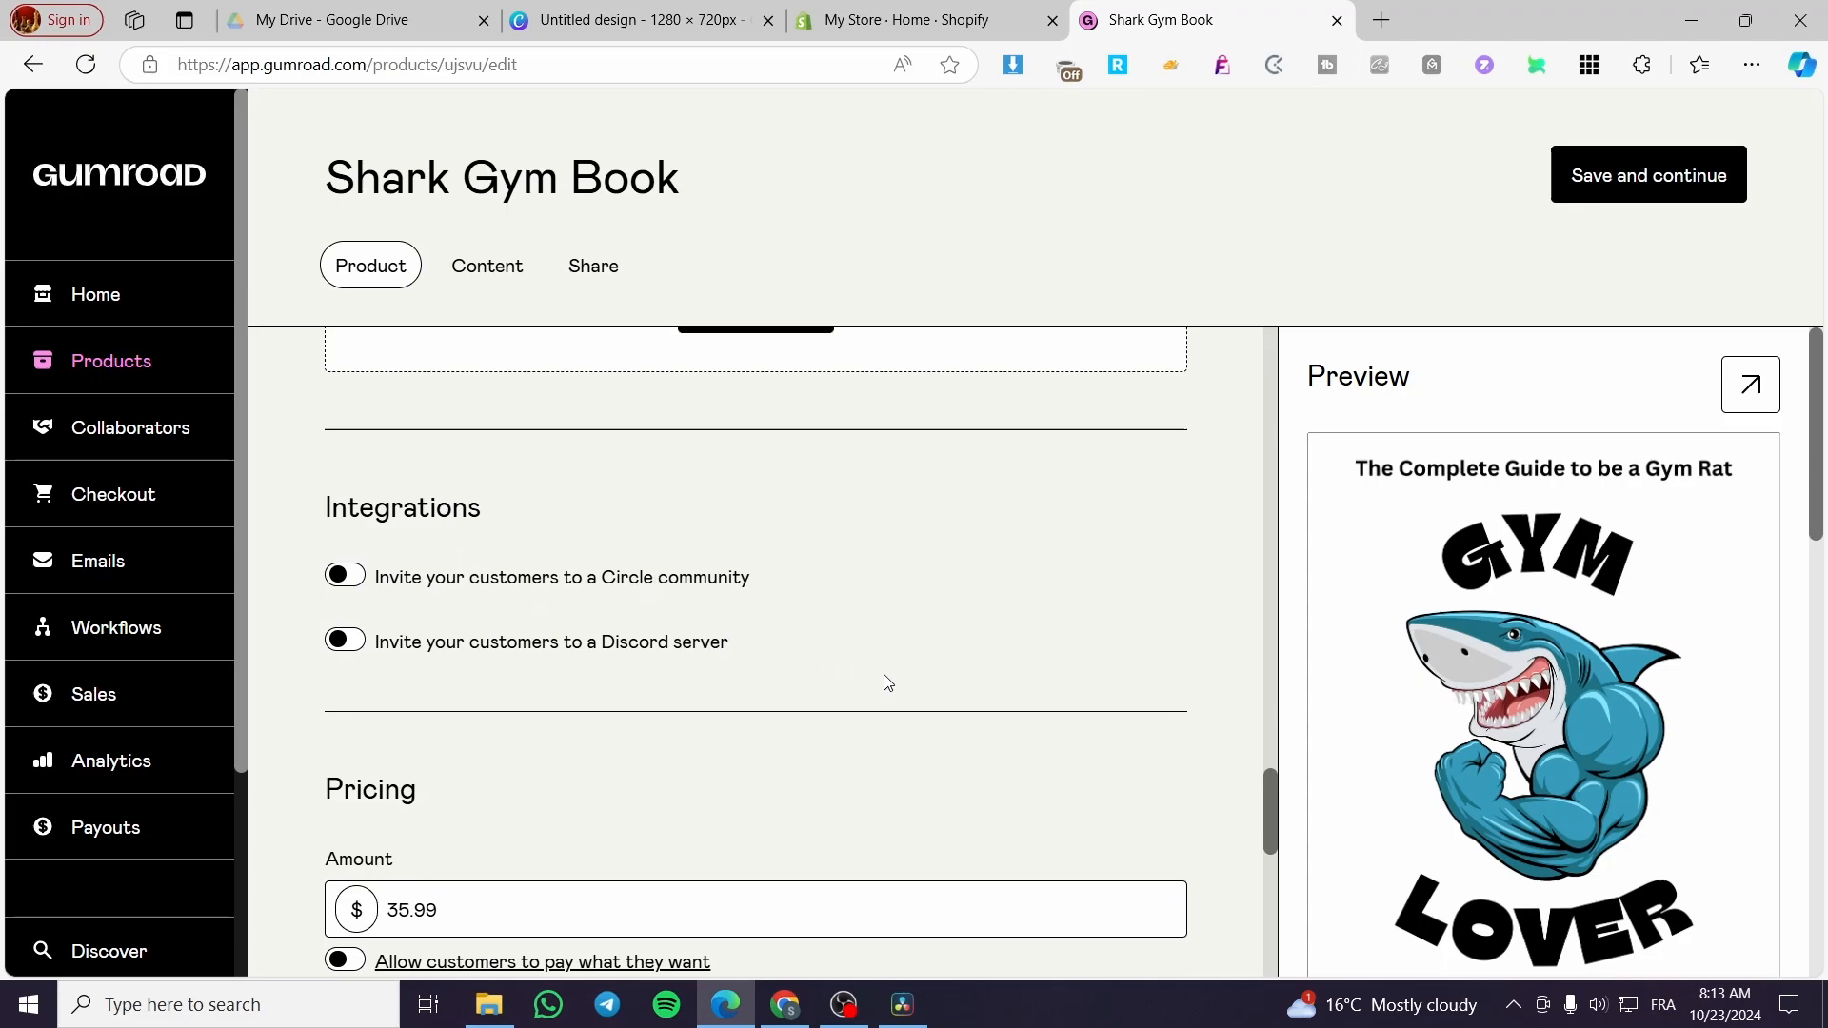
scroll(900, 710, down, 5)
scroll(905, 716, down, 15)
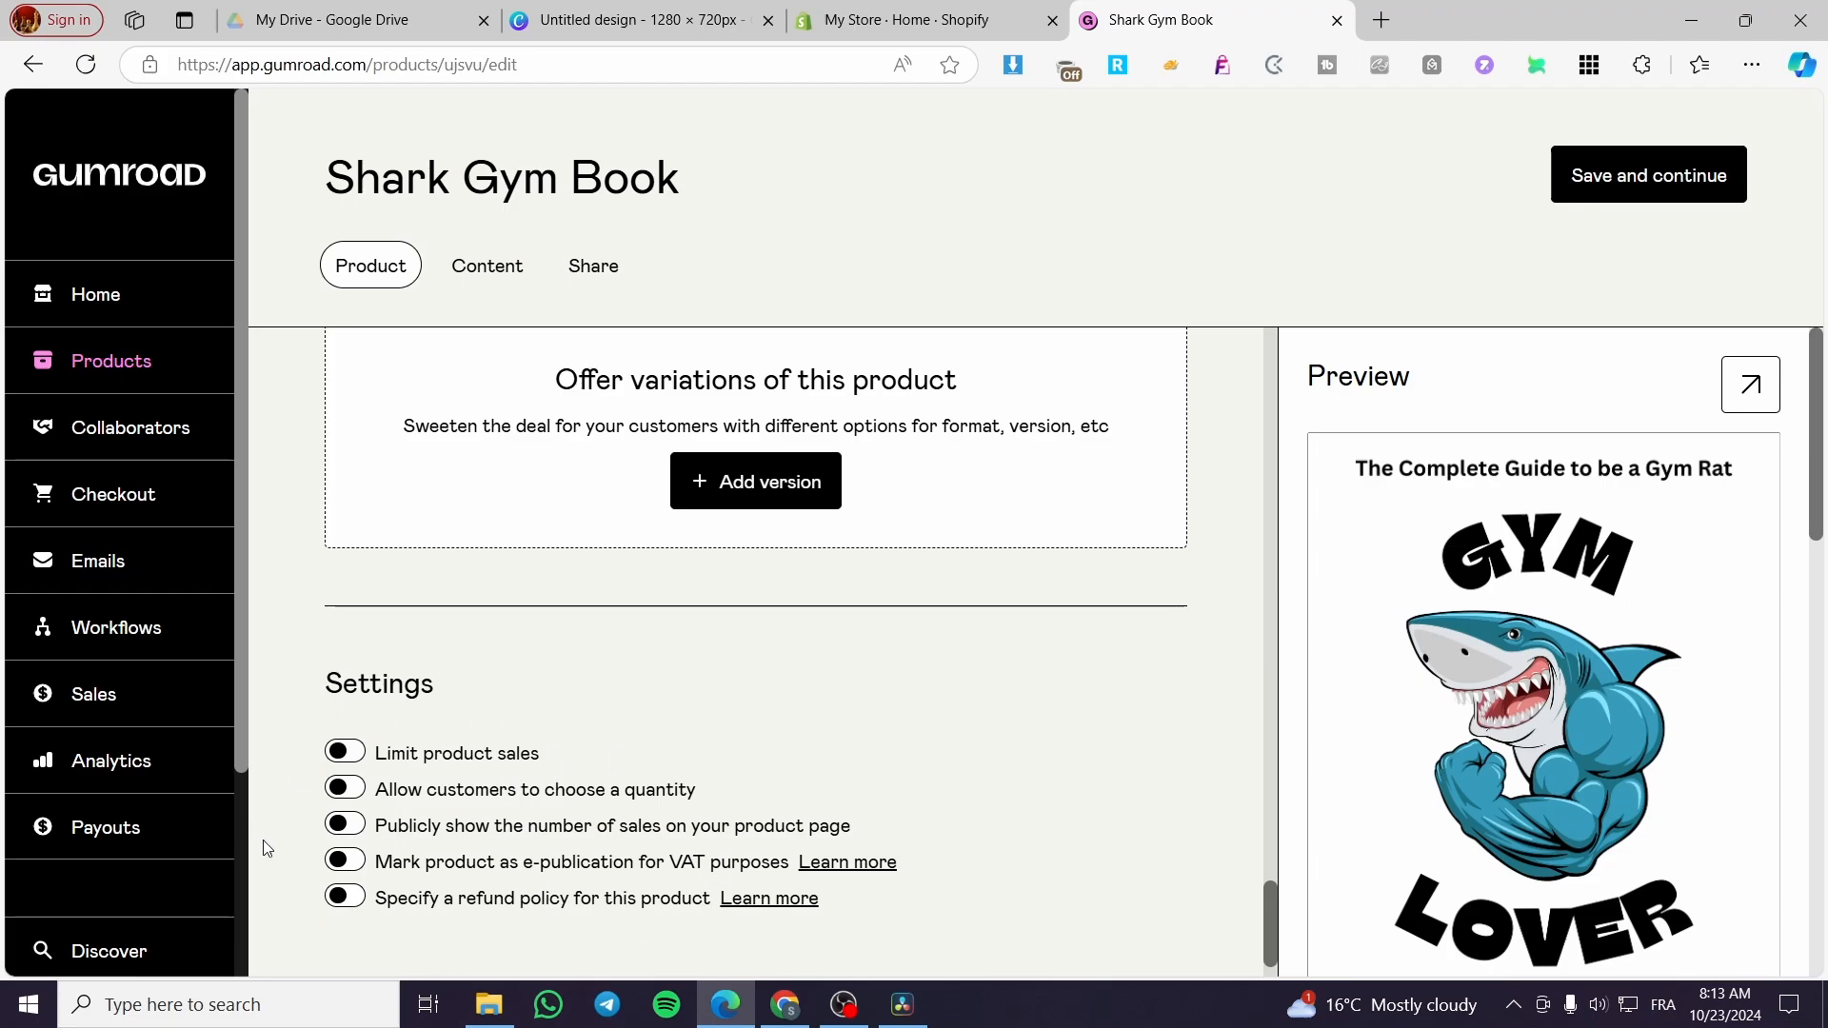
click(1666, 179)
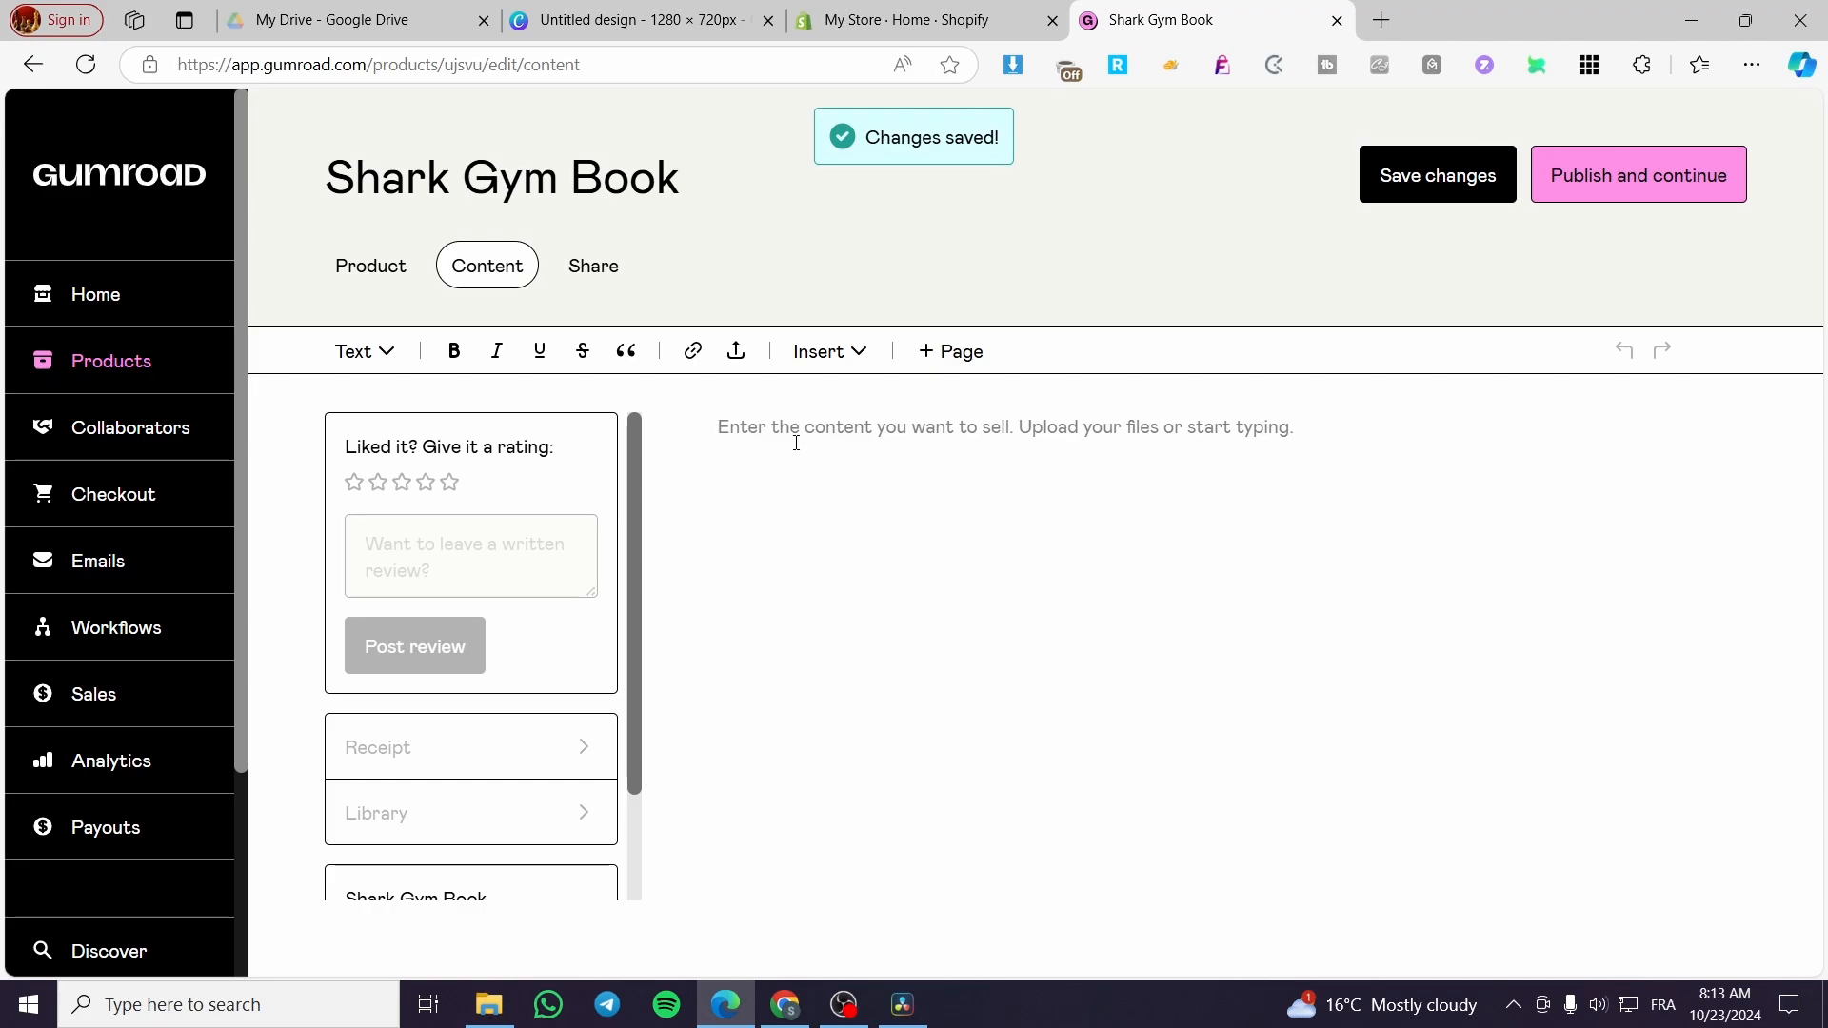
Review the content page's insertable elements and upload sources, browse the computer files, and leave without choosing one.
click(843, 355)
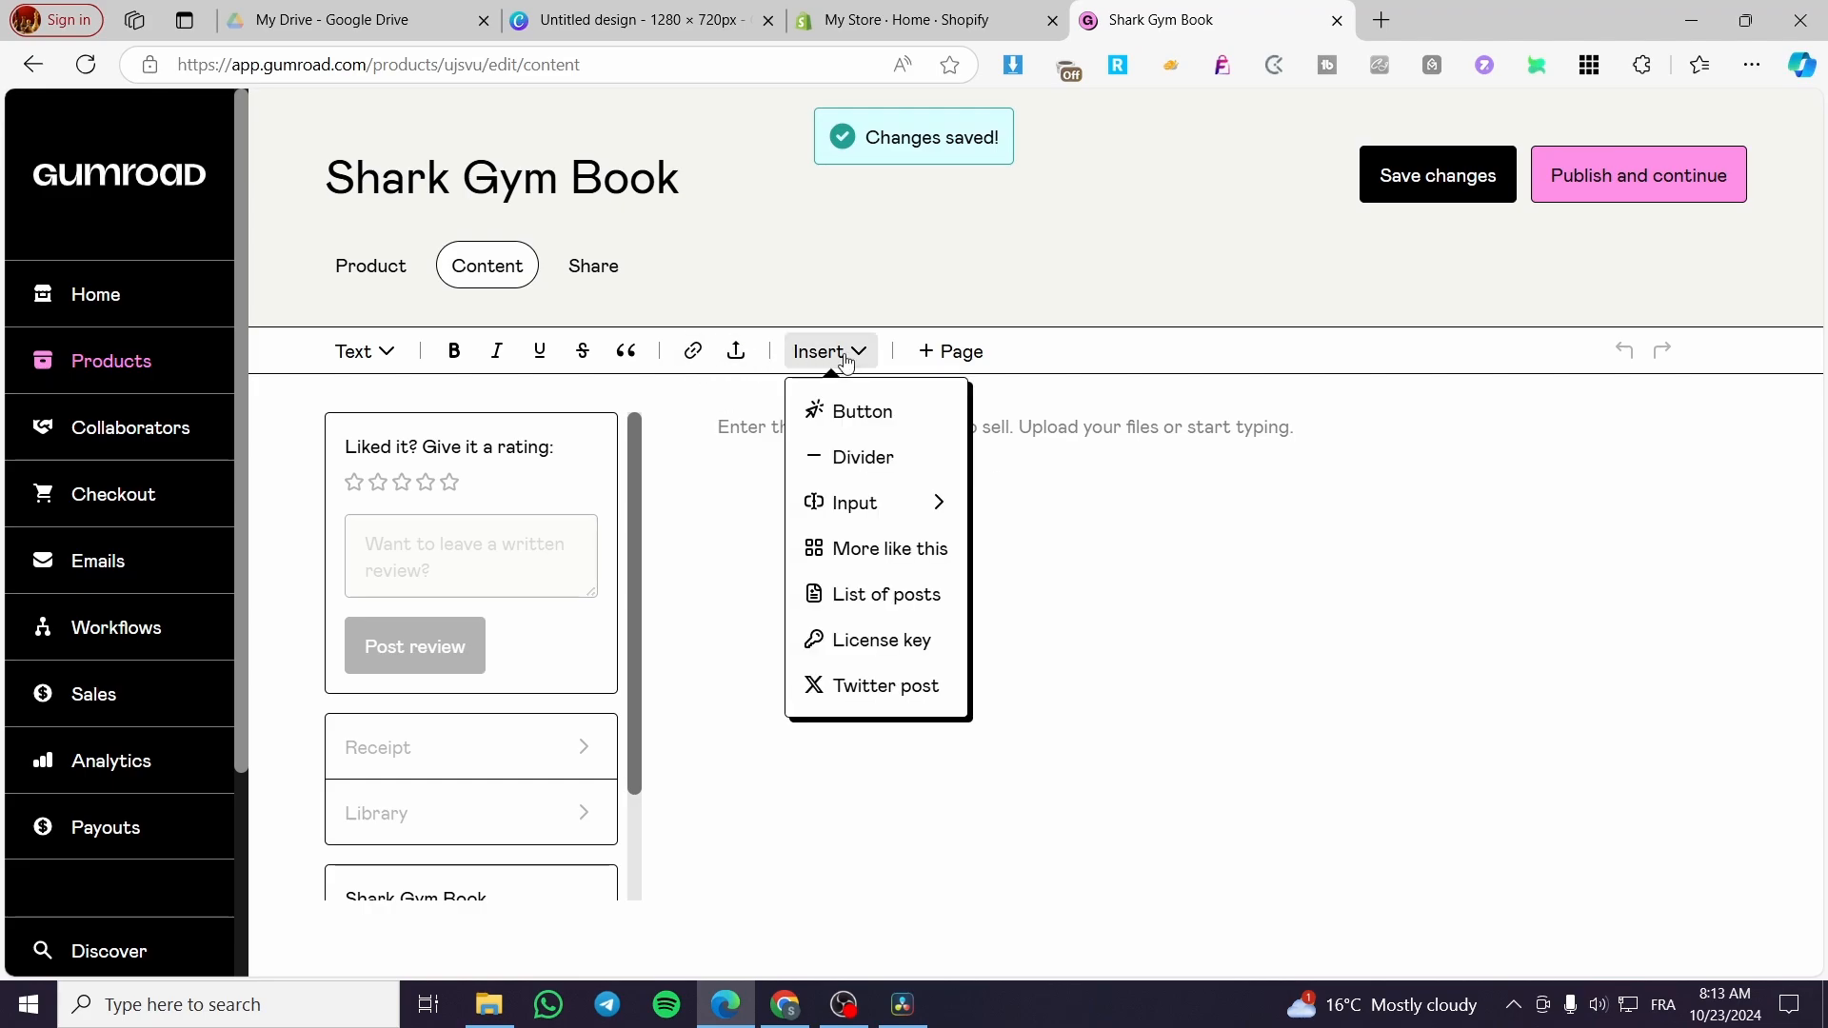
click(736, 350)
click(736, 350)
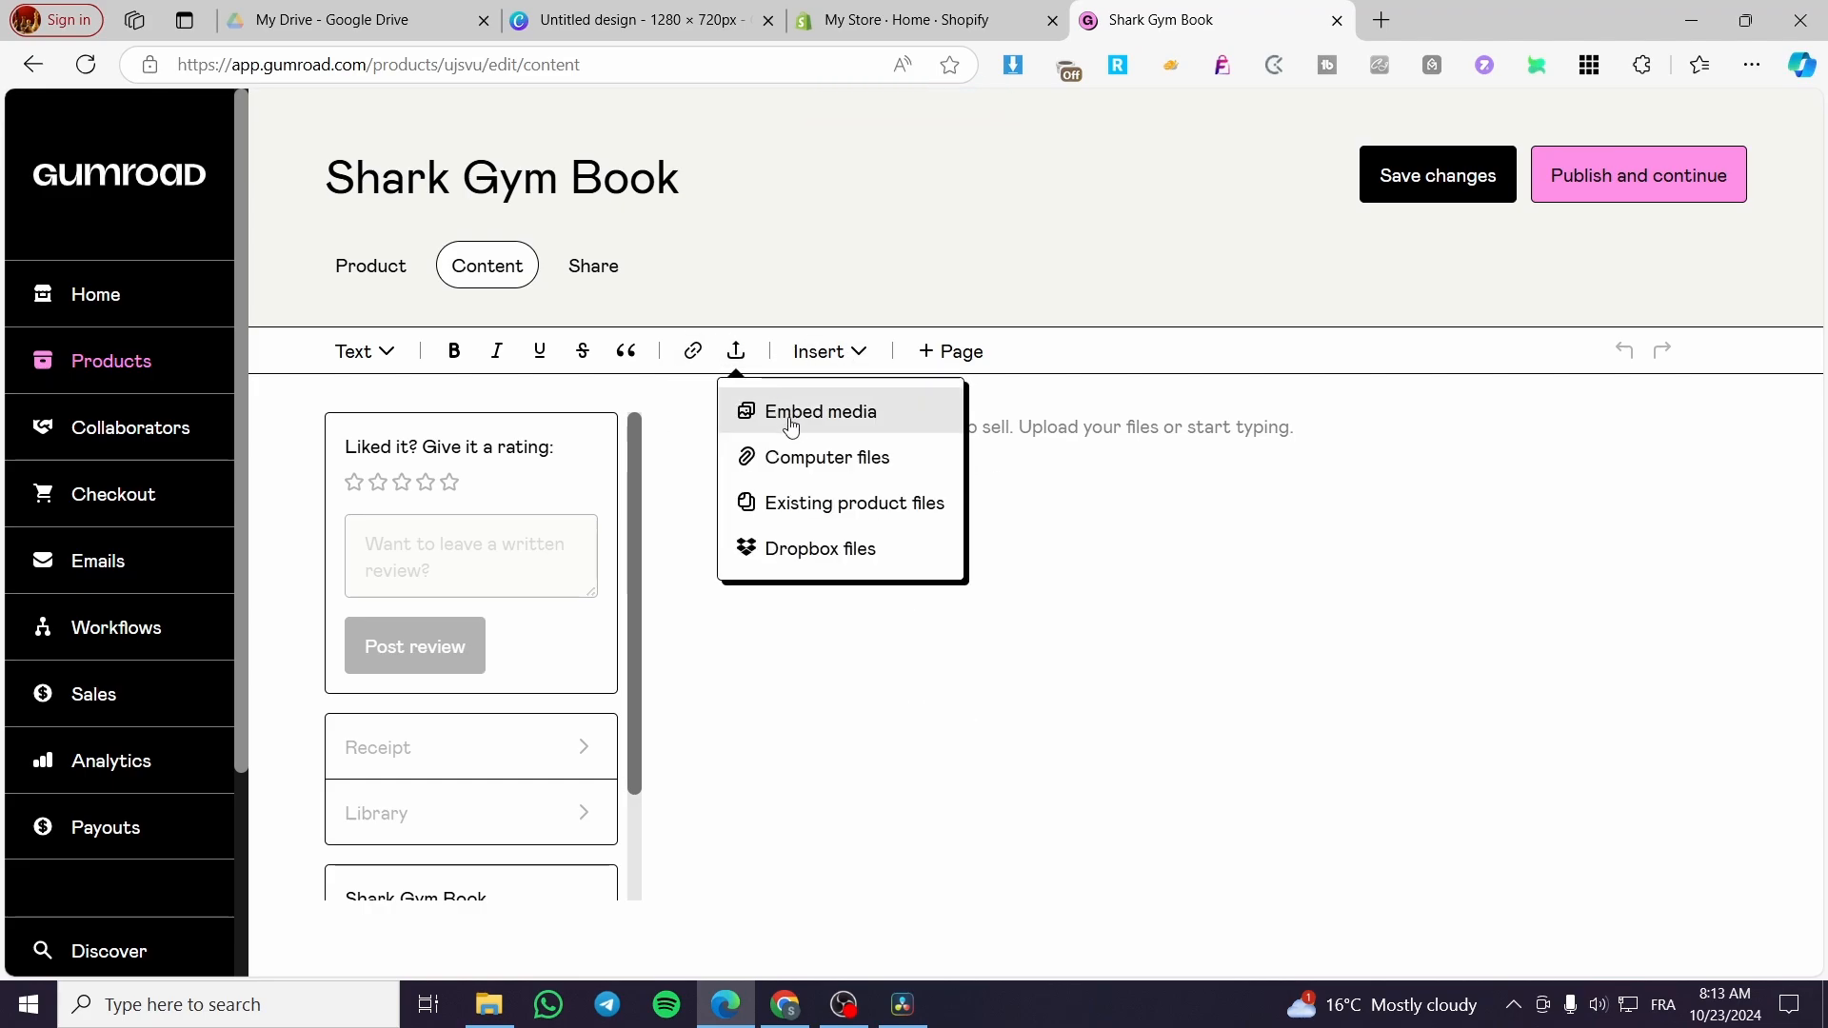
click(860, 456)
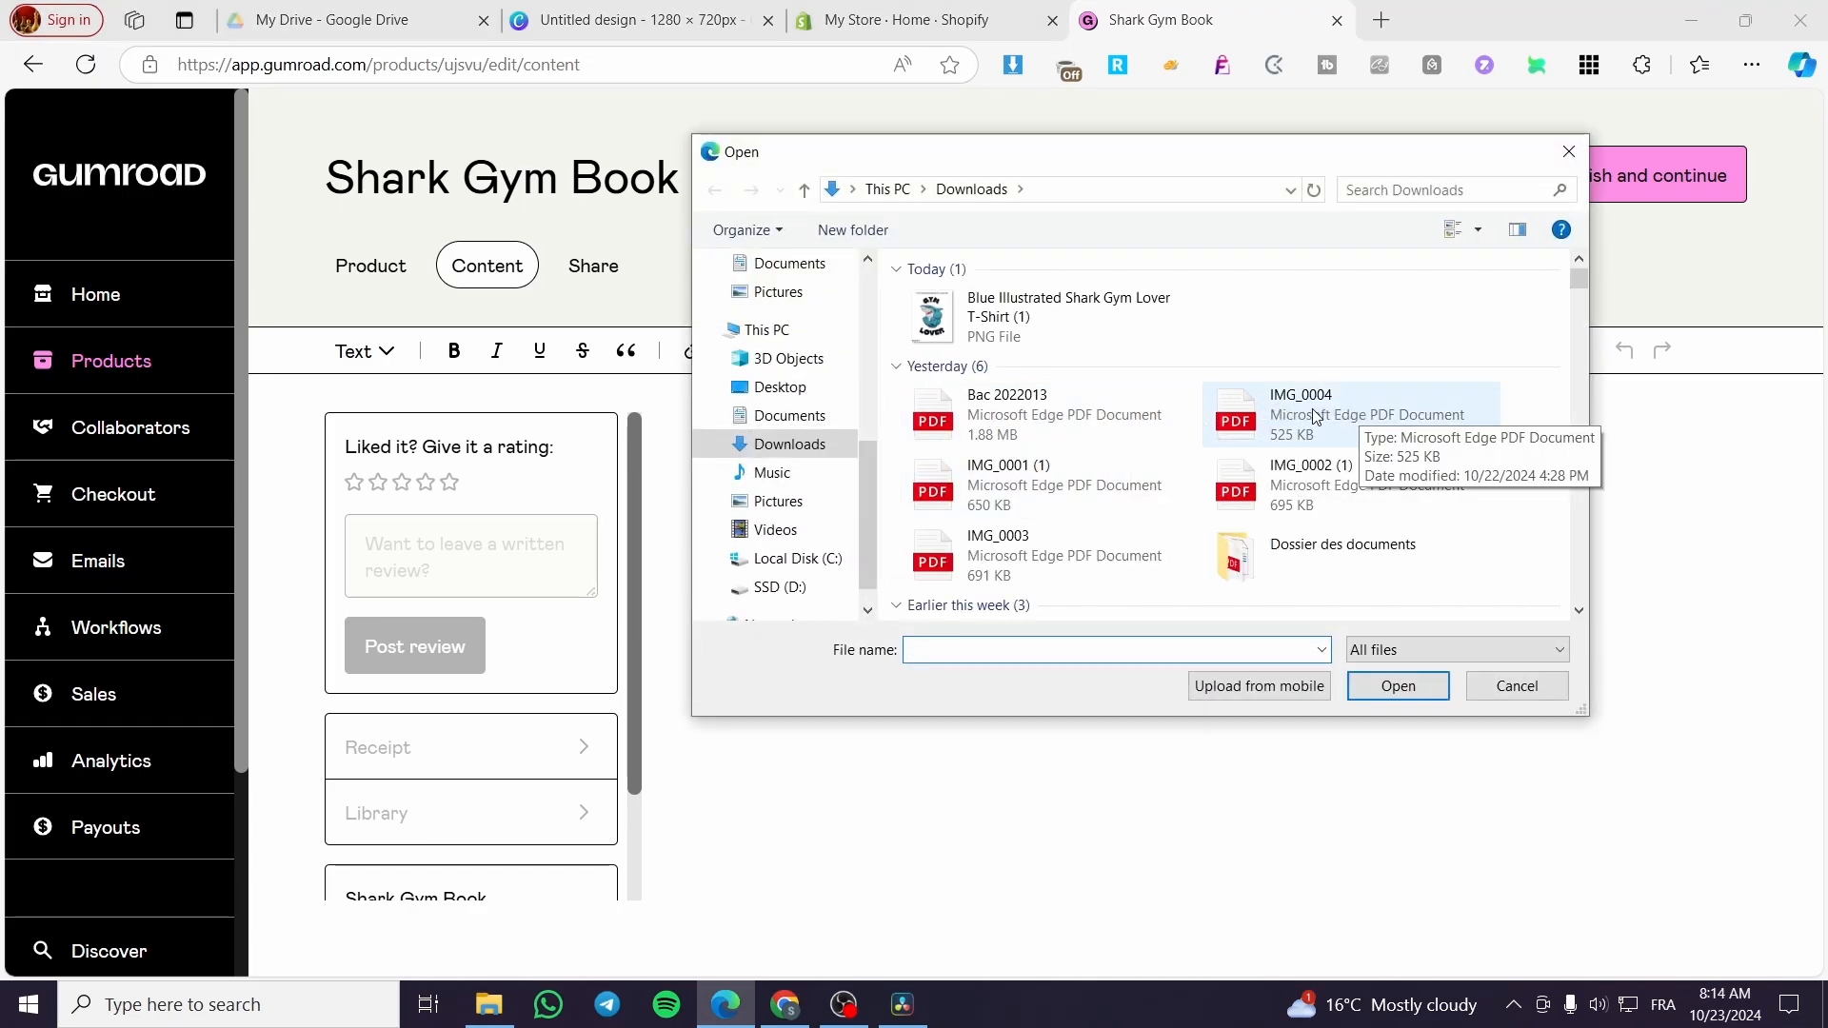
click(1570, 151)
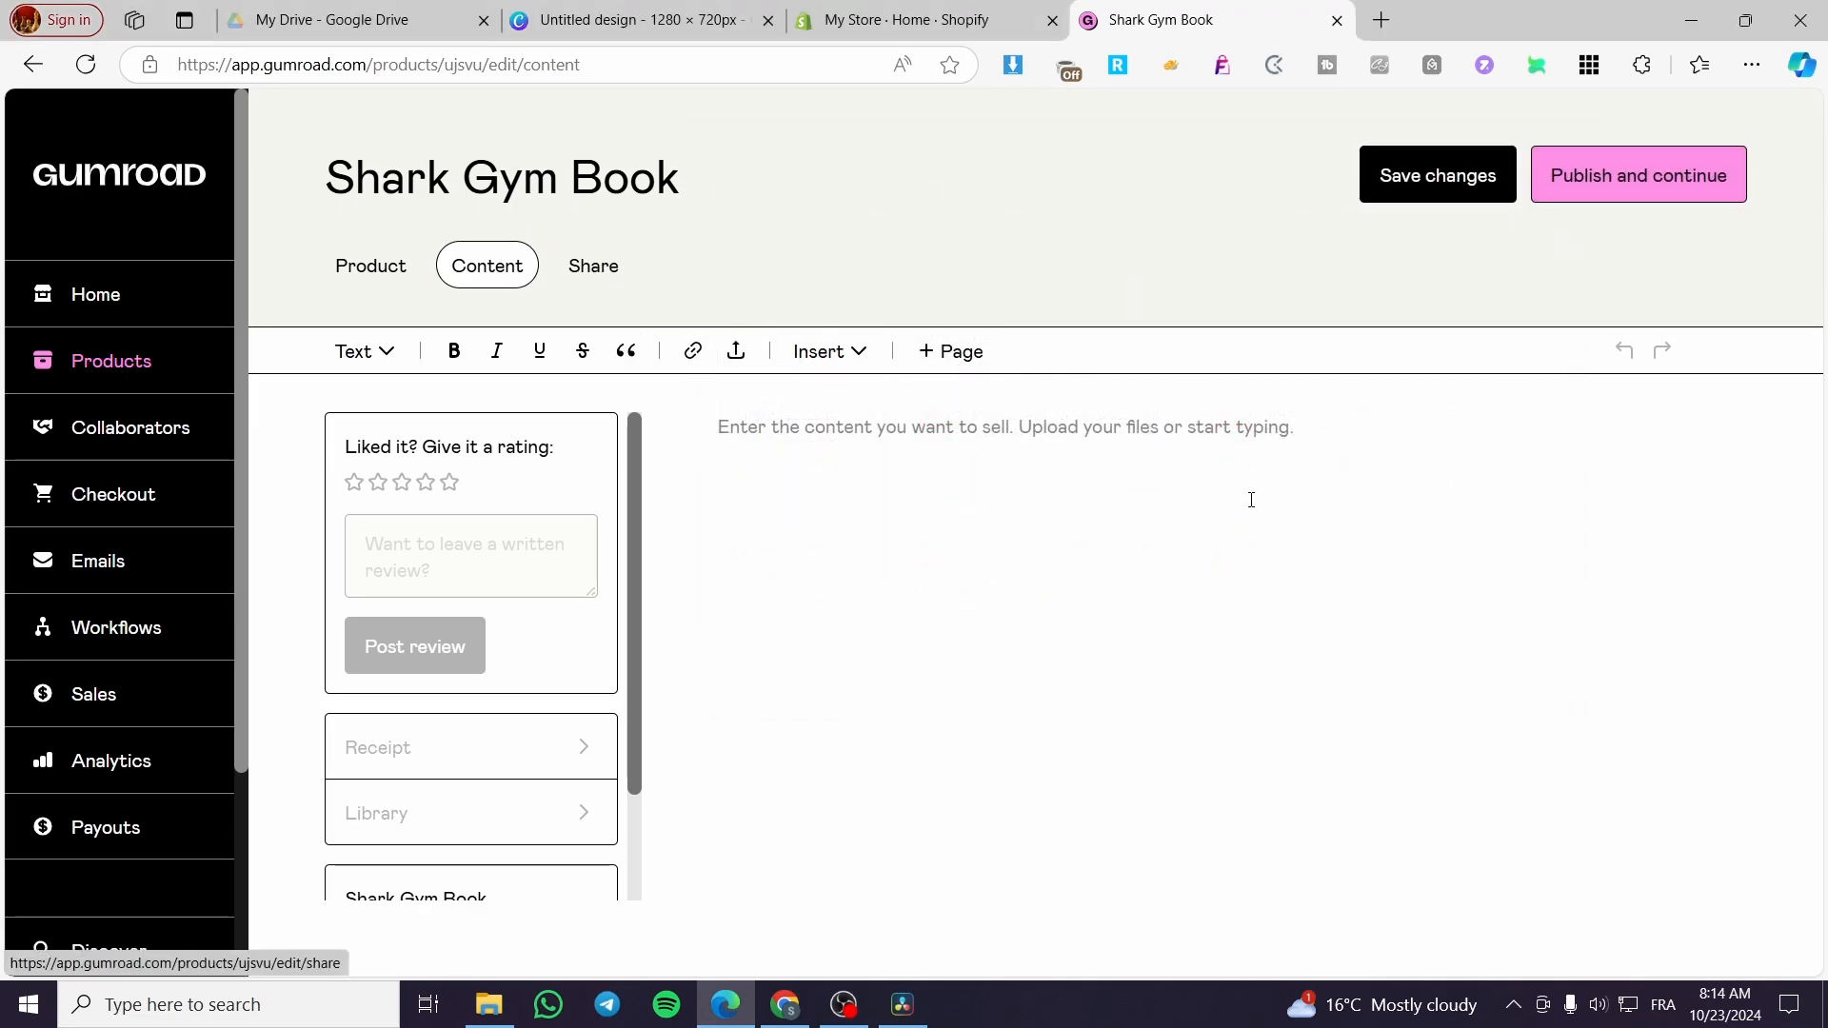
Close the Gumroad and Shopify pages to return to the Canva mockup design.
click(1337, 20)
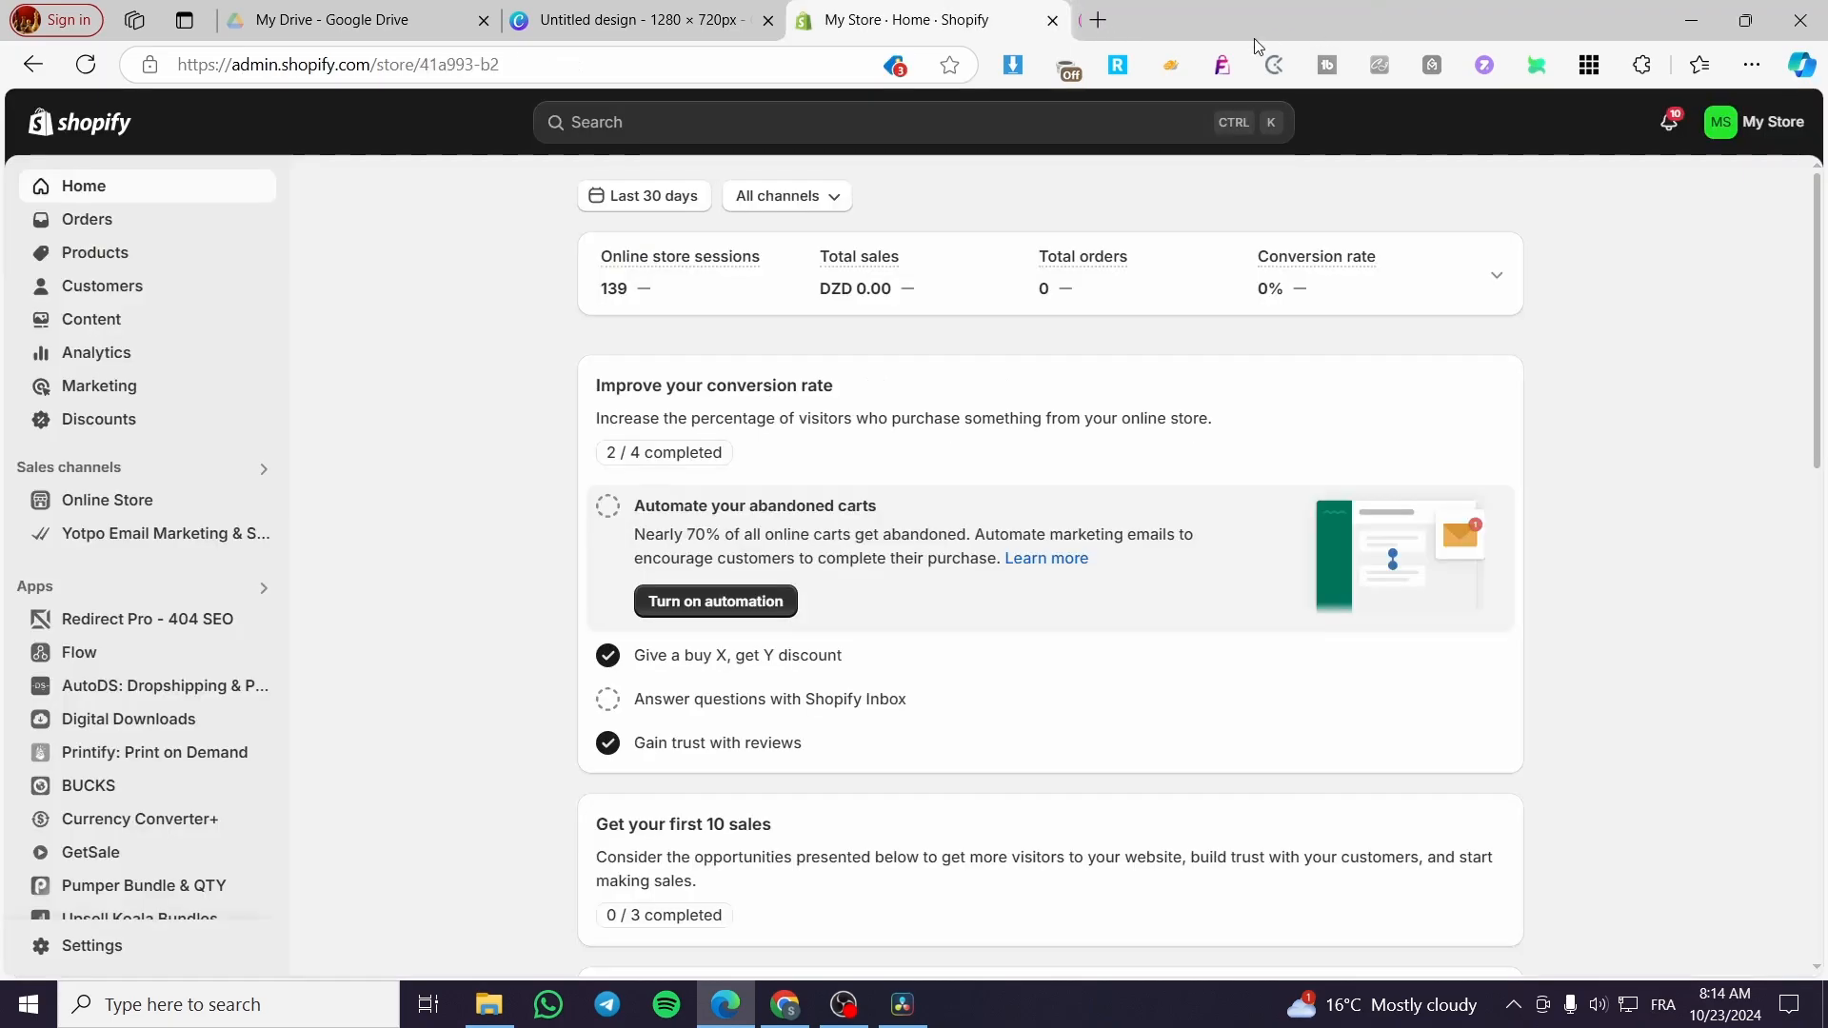
click(1052, 20)
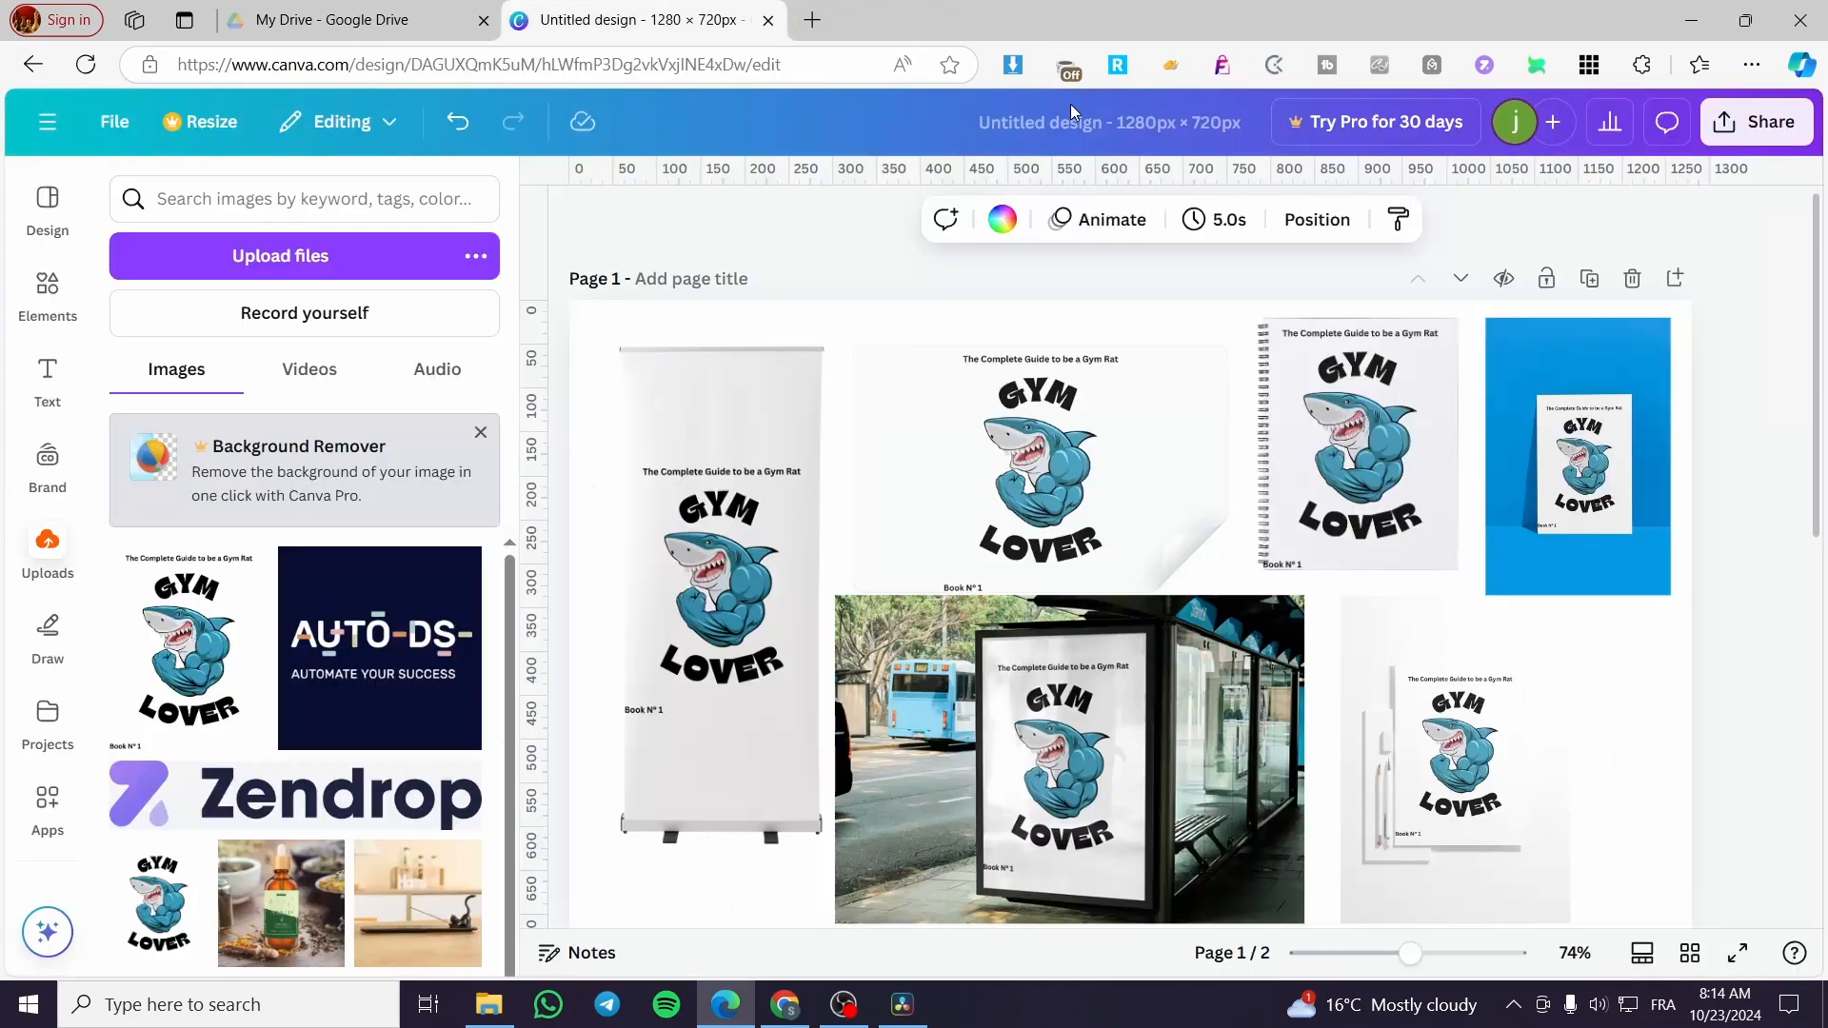